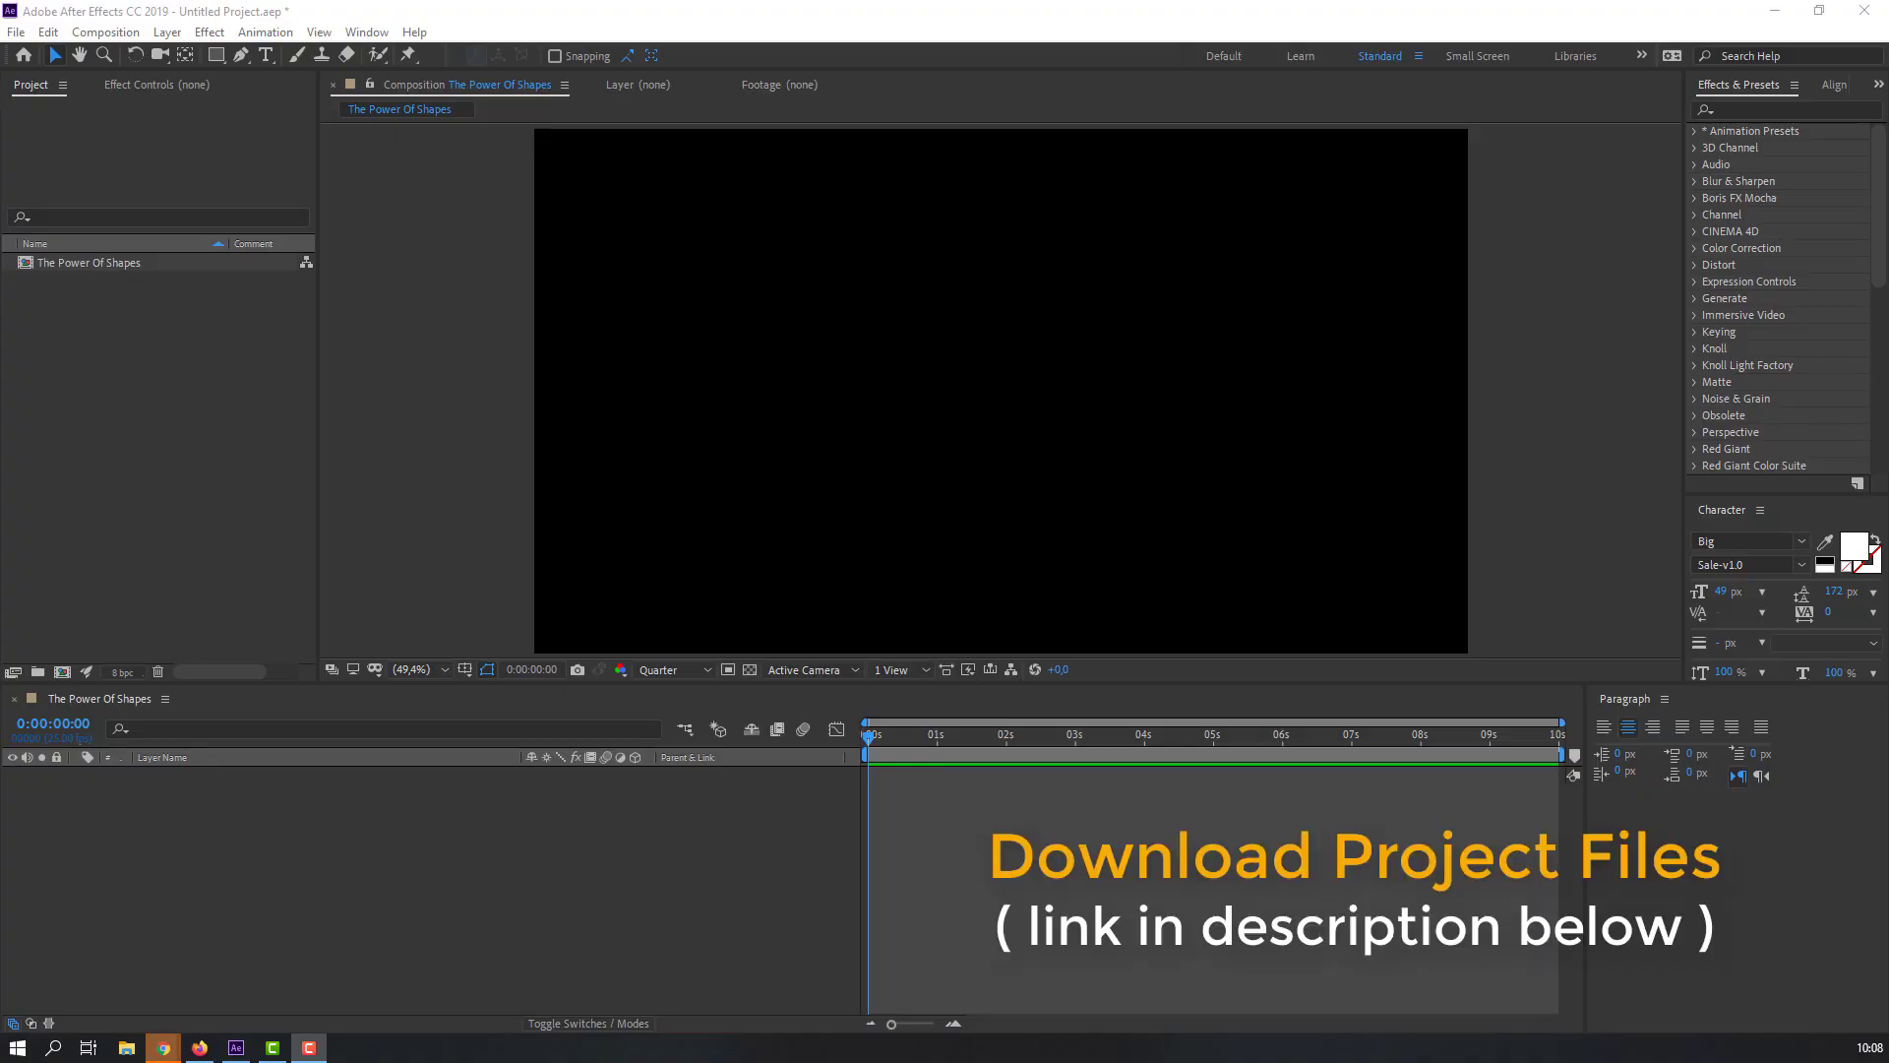
Step: Create a 1920 × 1080 px solid layer named BG in the composition
right_click(168, 841)
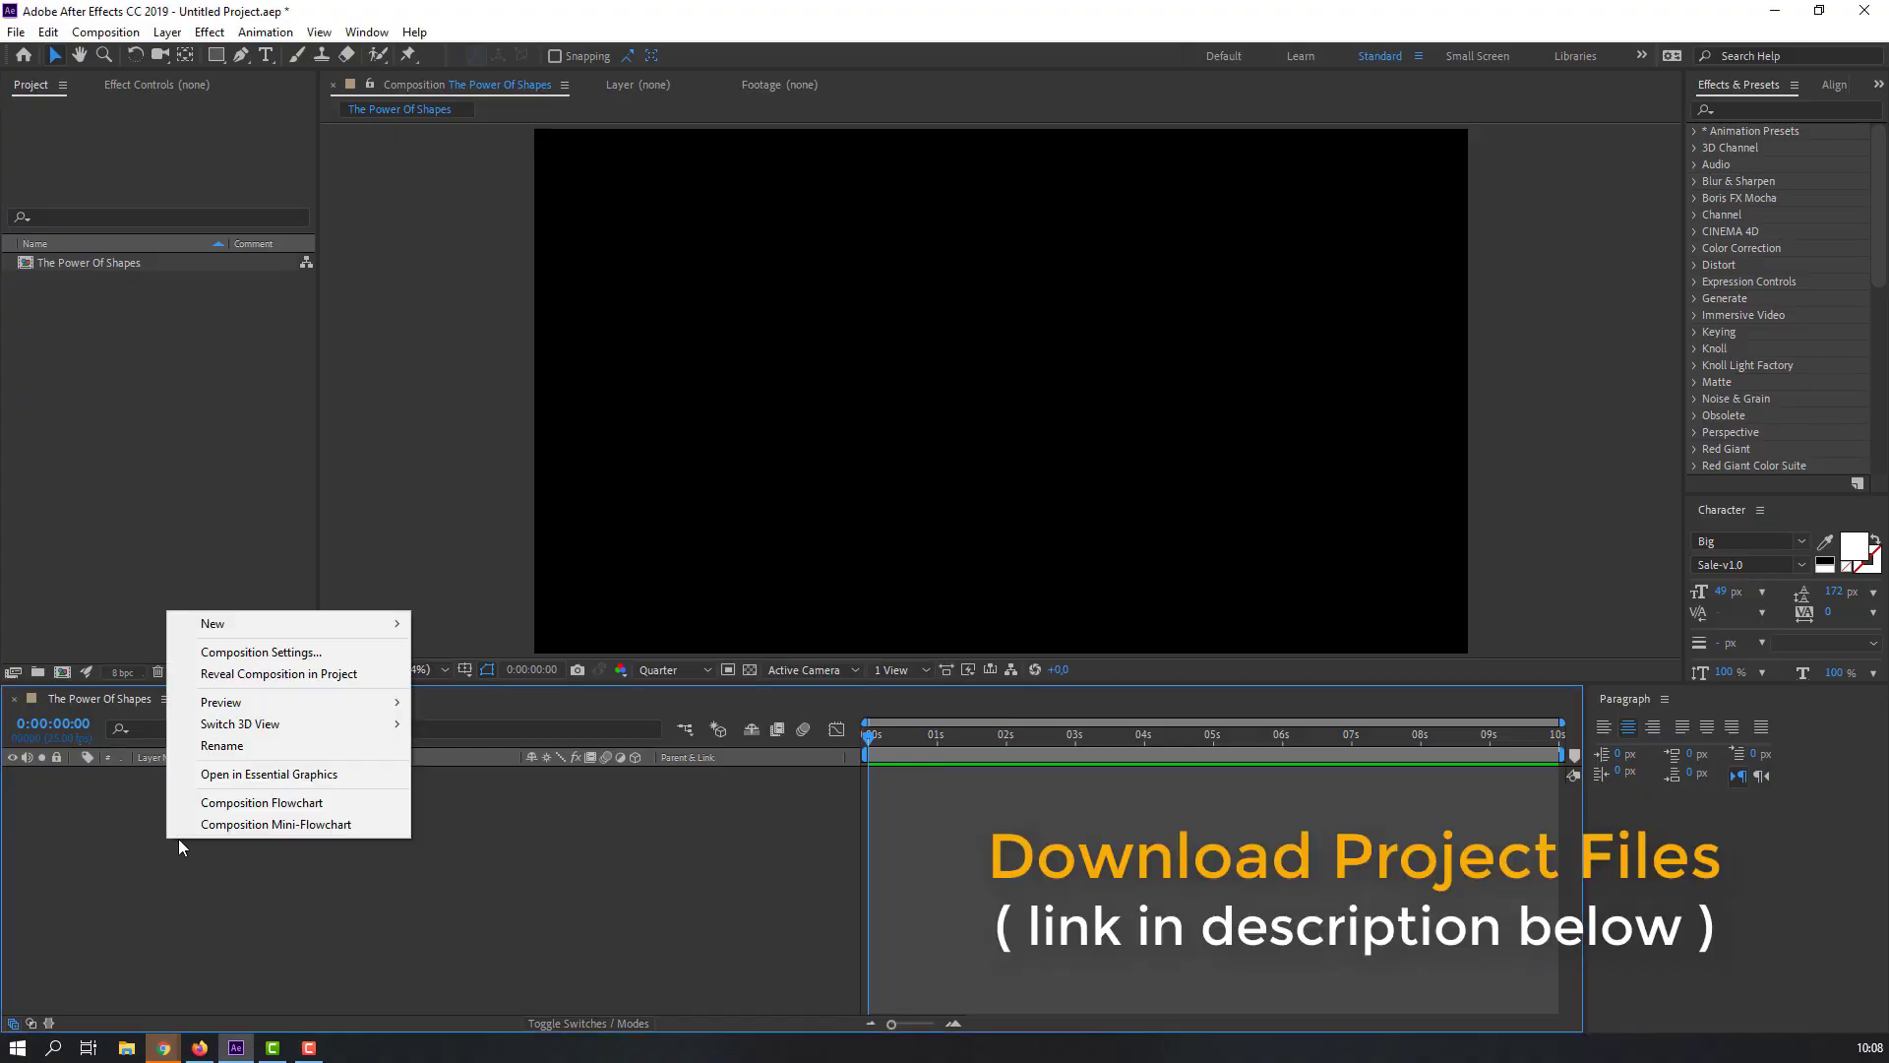
mouse_move(389, 624)
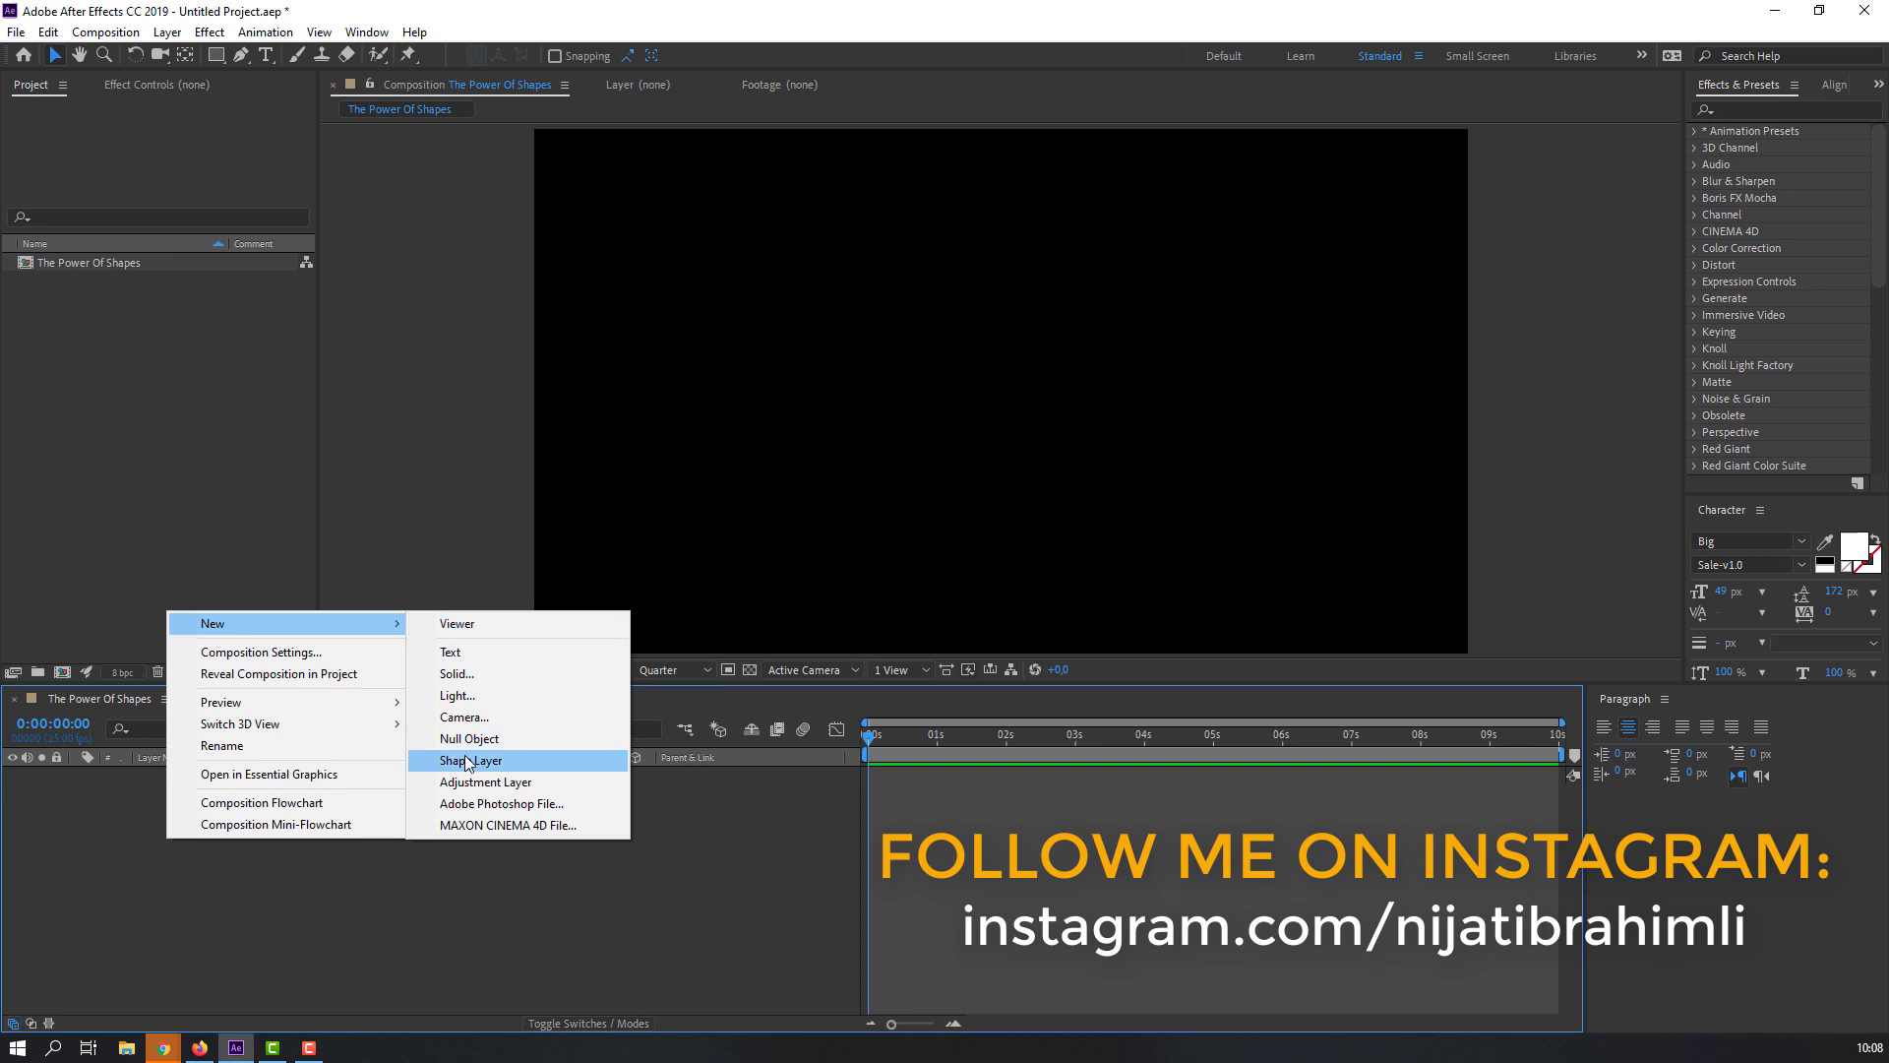
left_click(482, 675)
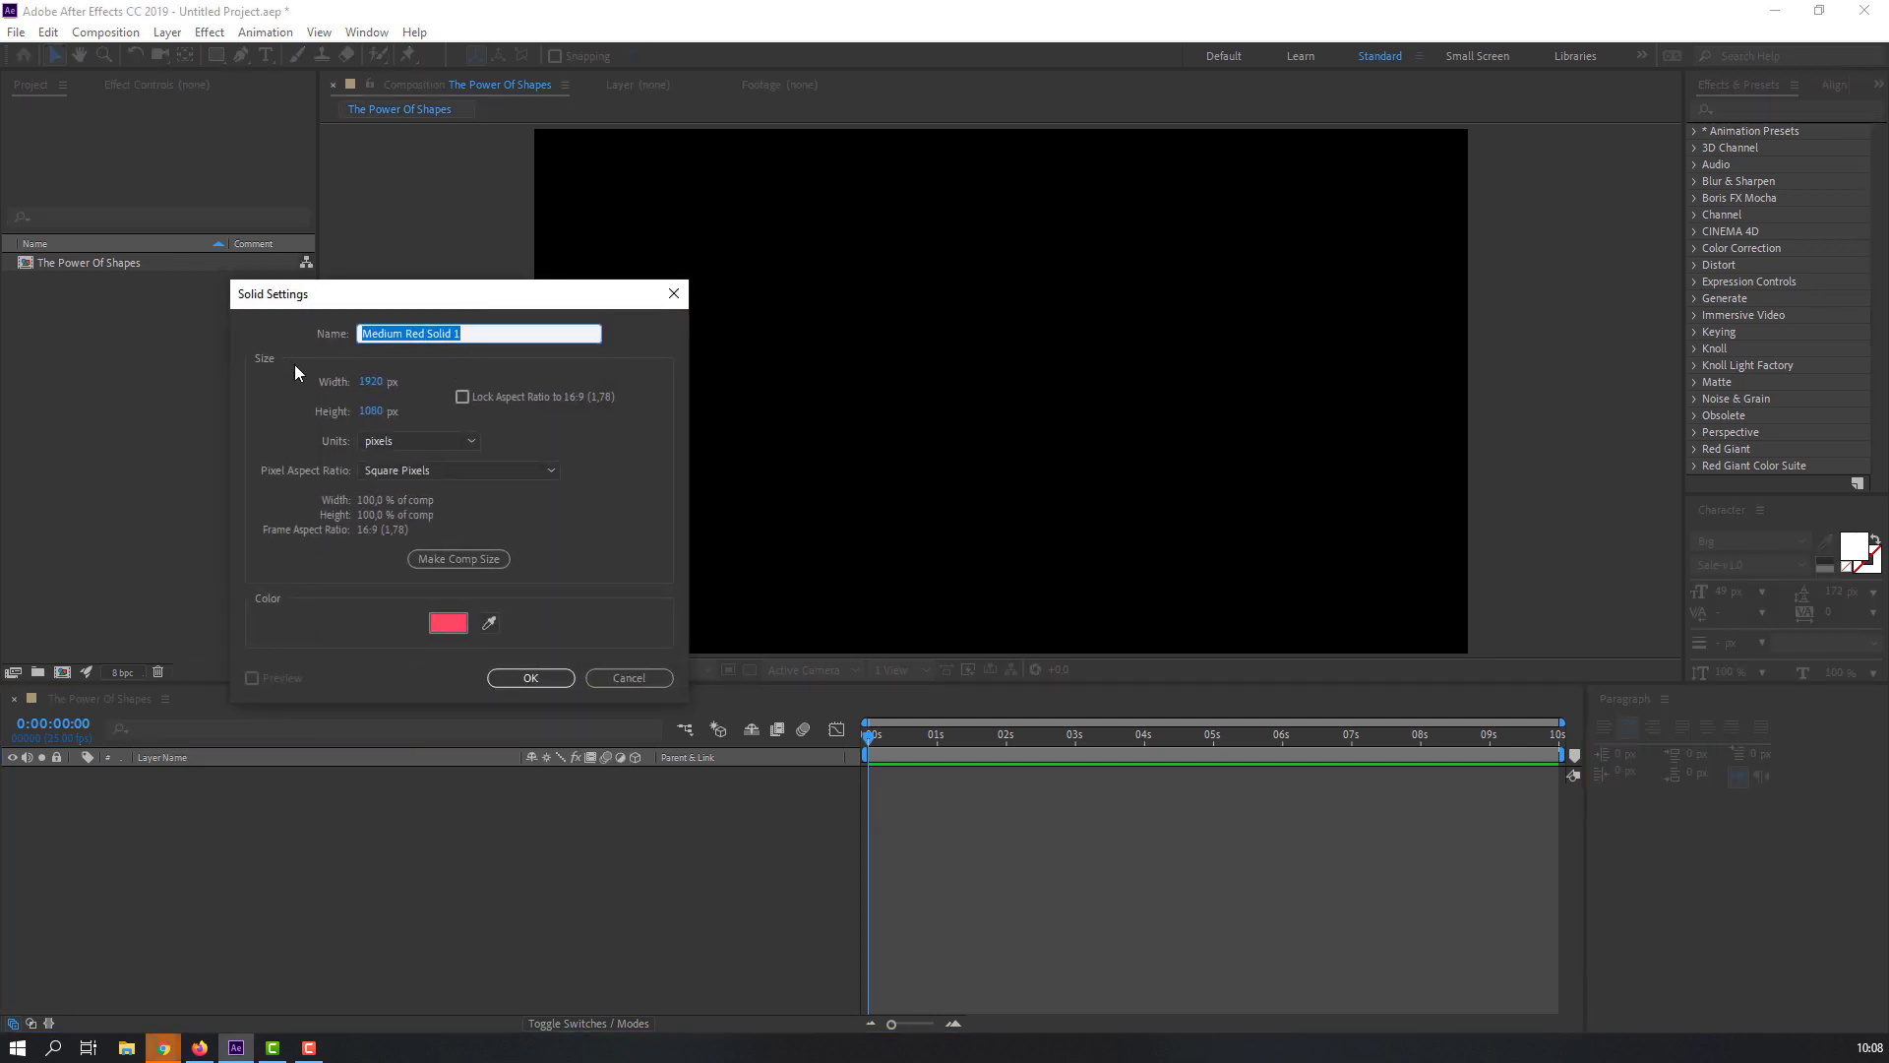
type("BG")
left_click_drag(433, 309, 461, 301)
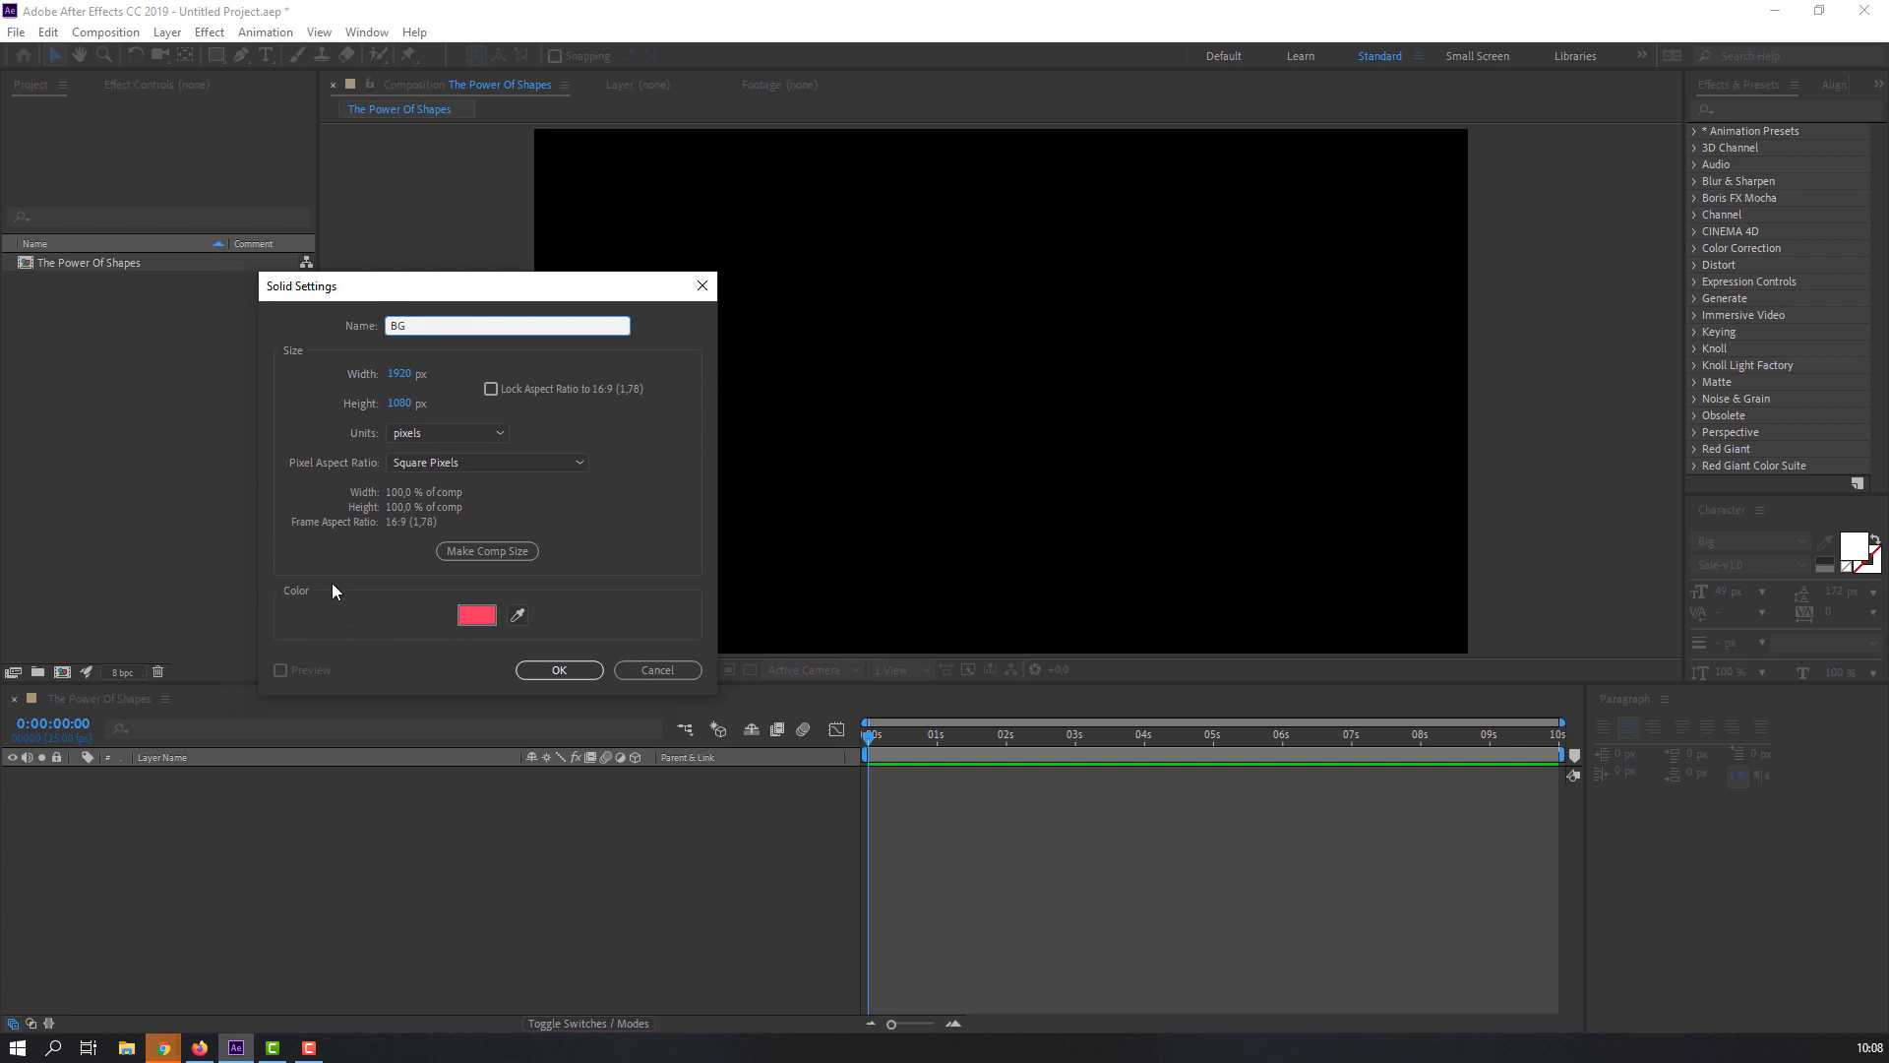
left_click(554, 669)
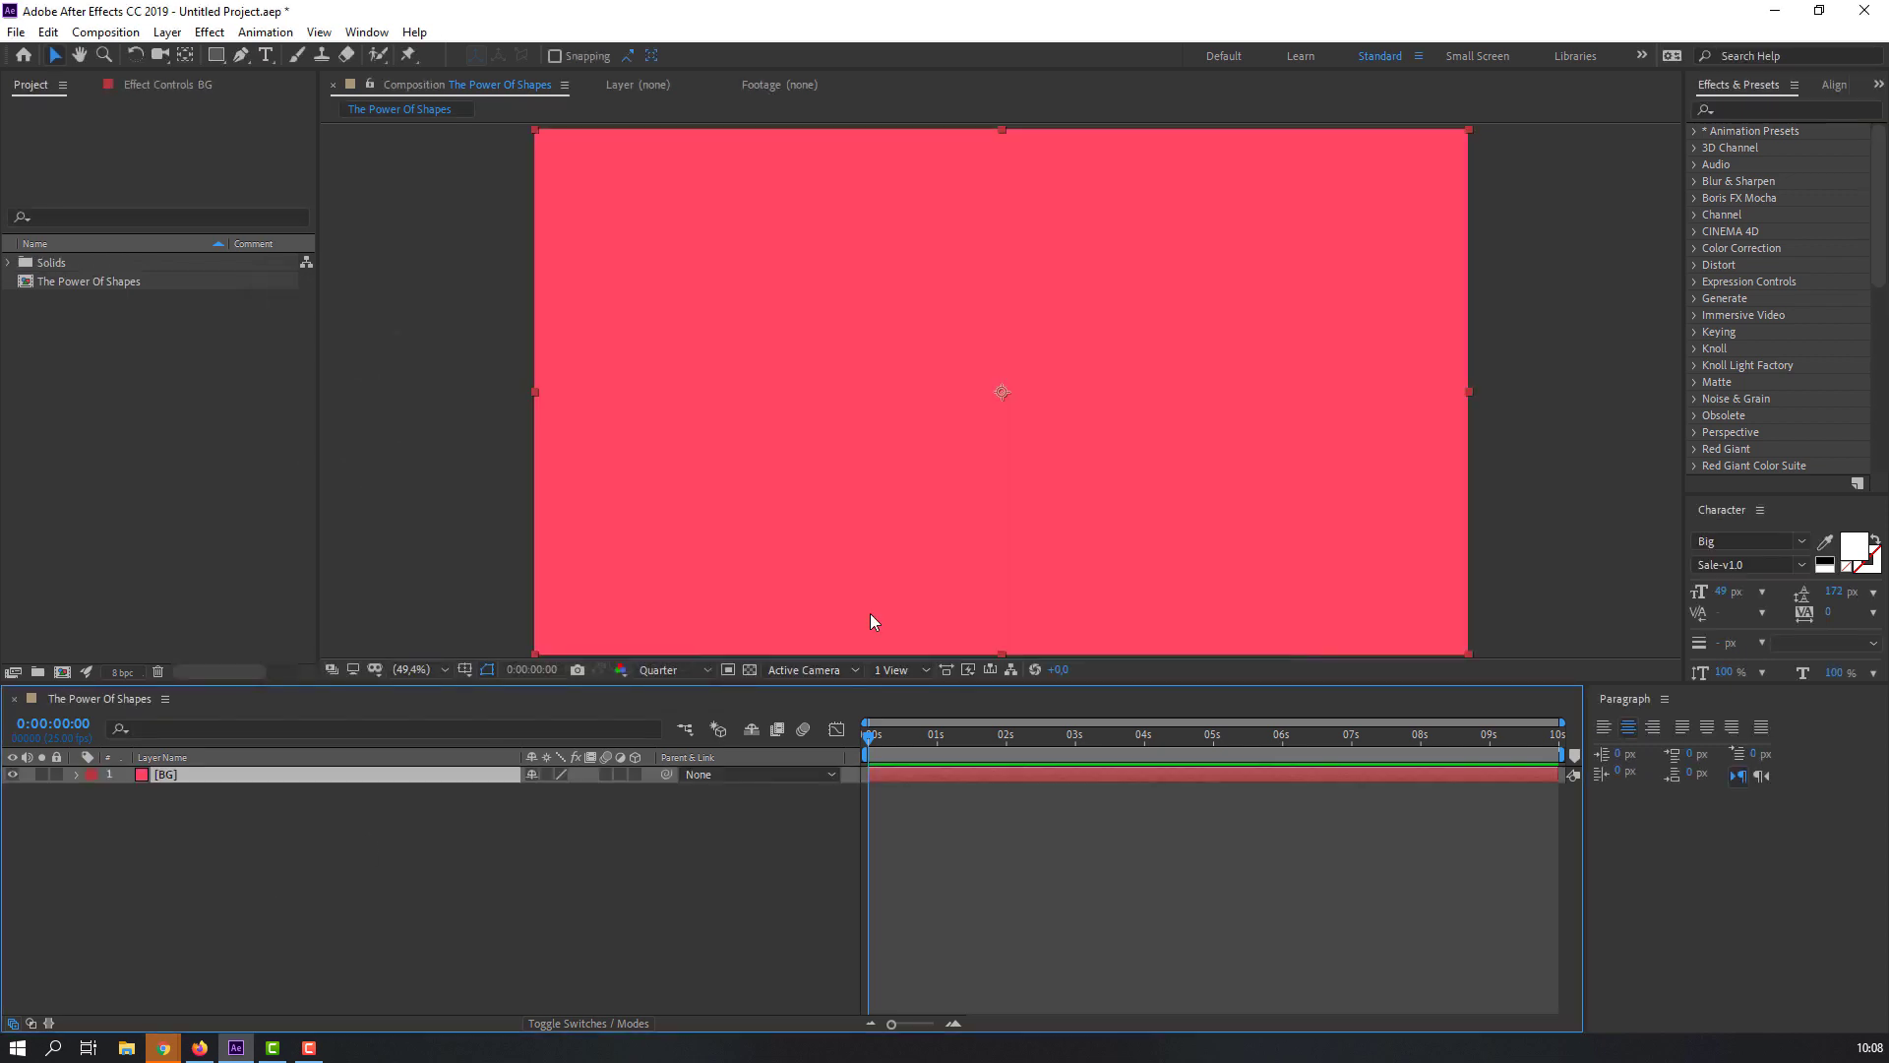
Step: Find the Gradient Ramp effect by searching for "gradi" and apply it to the BG layer
left_click(1742, 107)
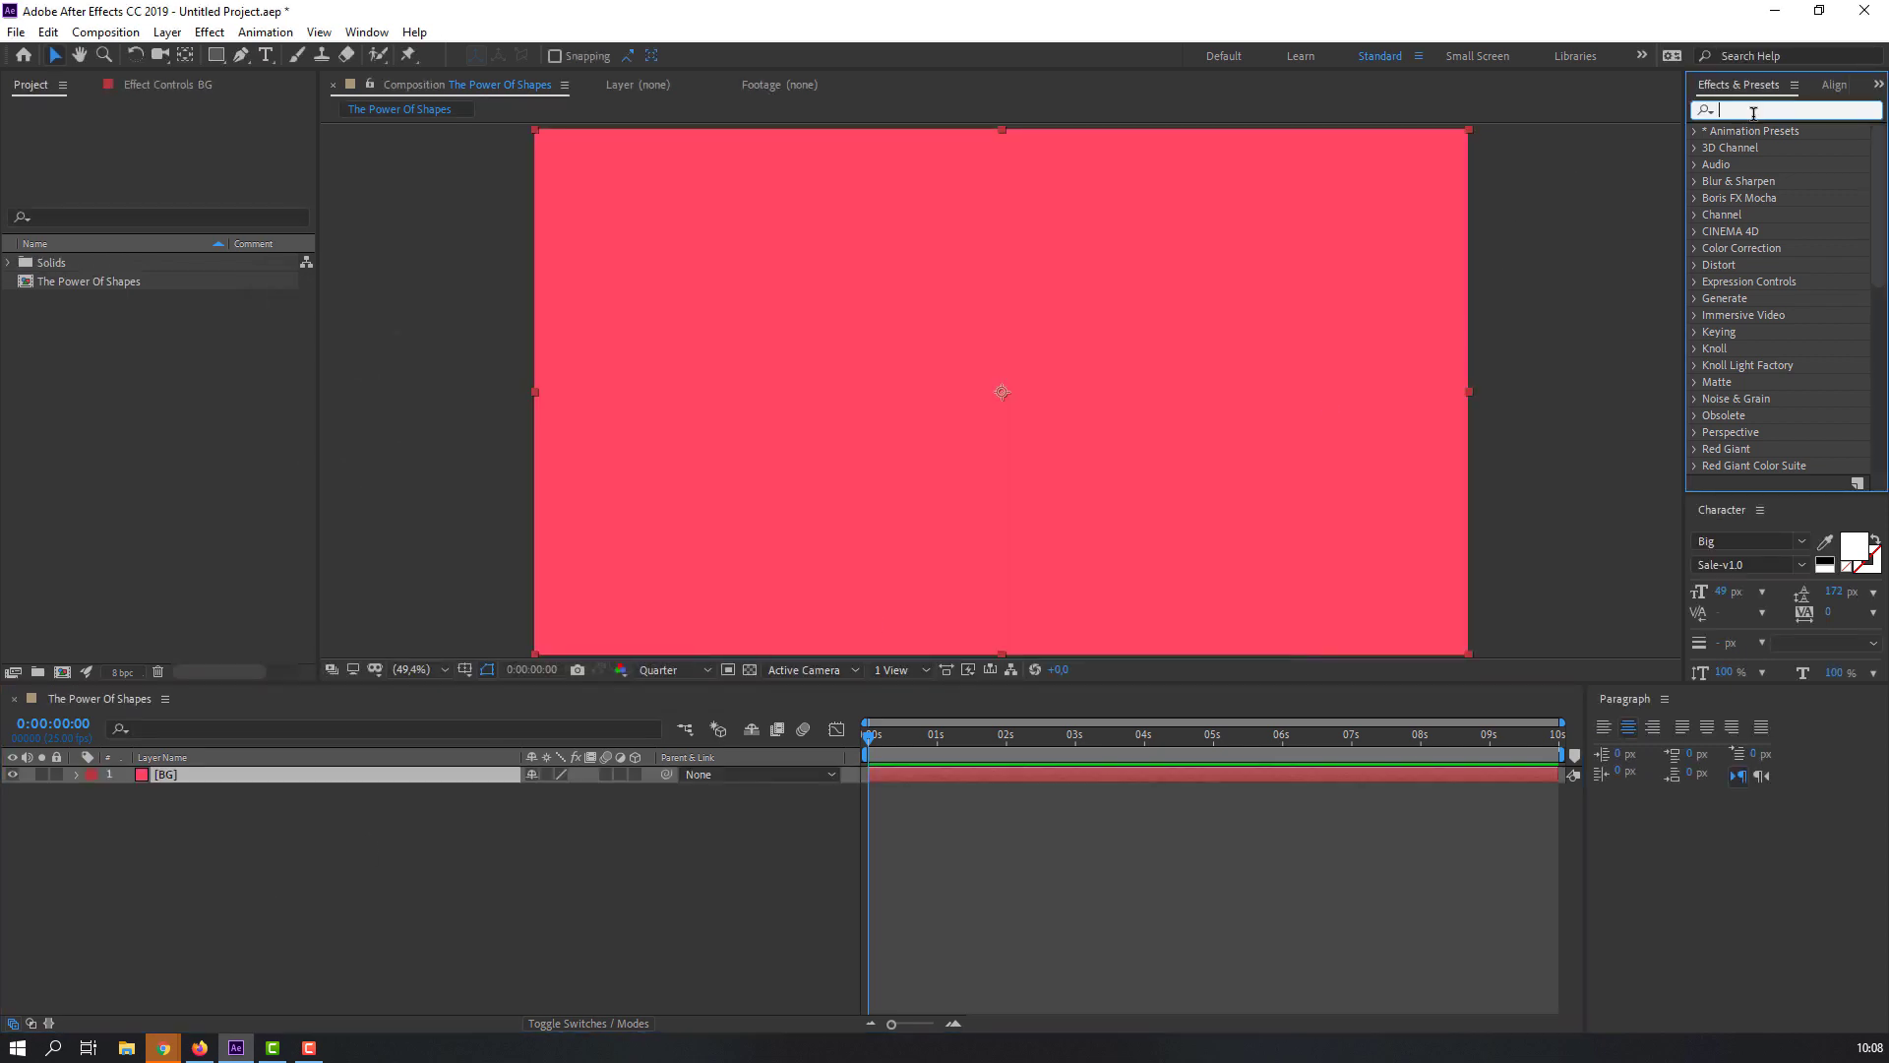
type("gradi")
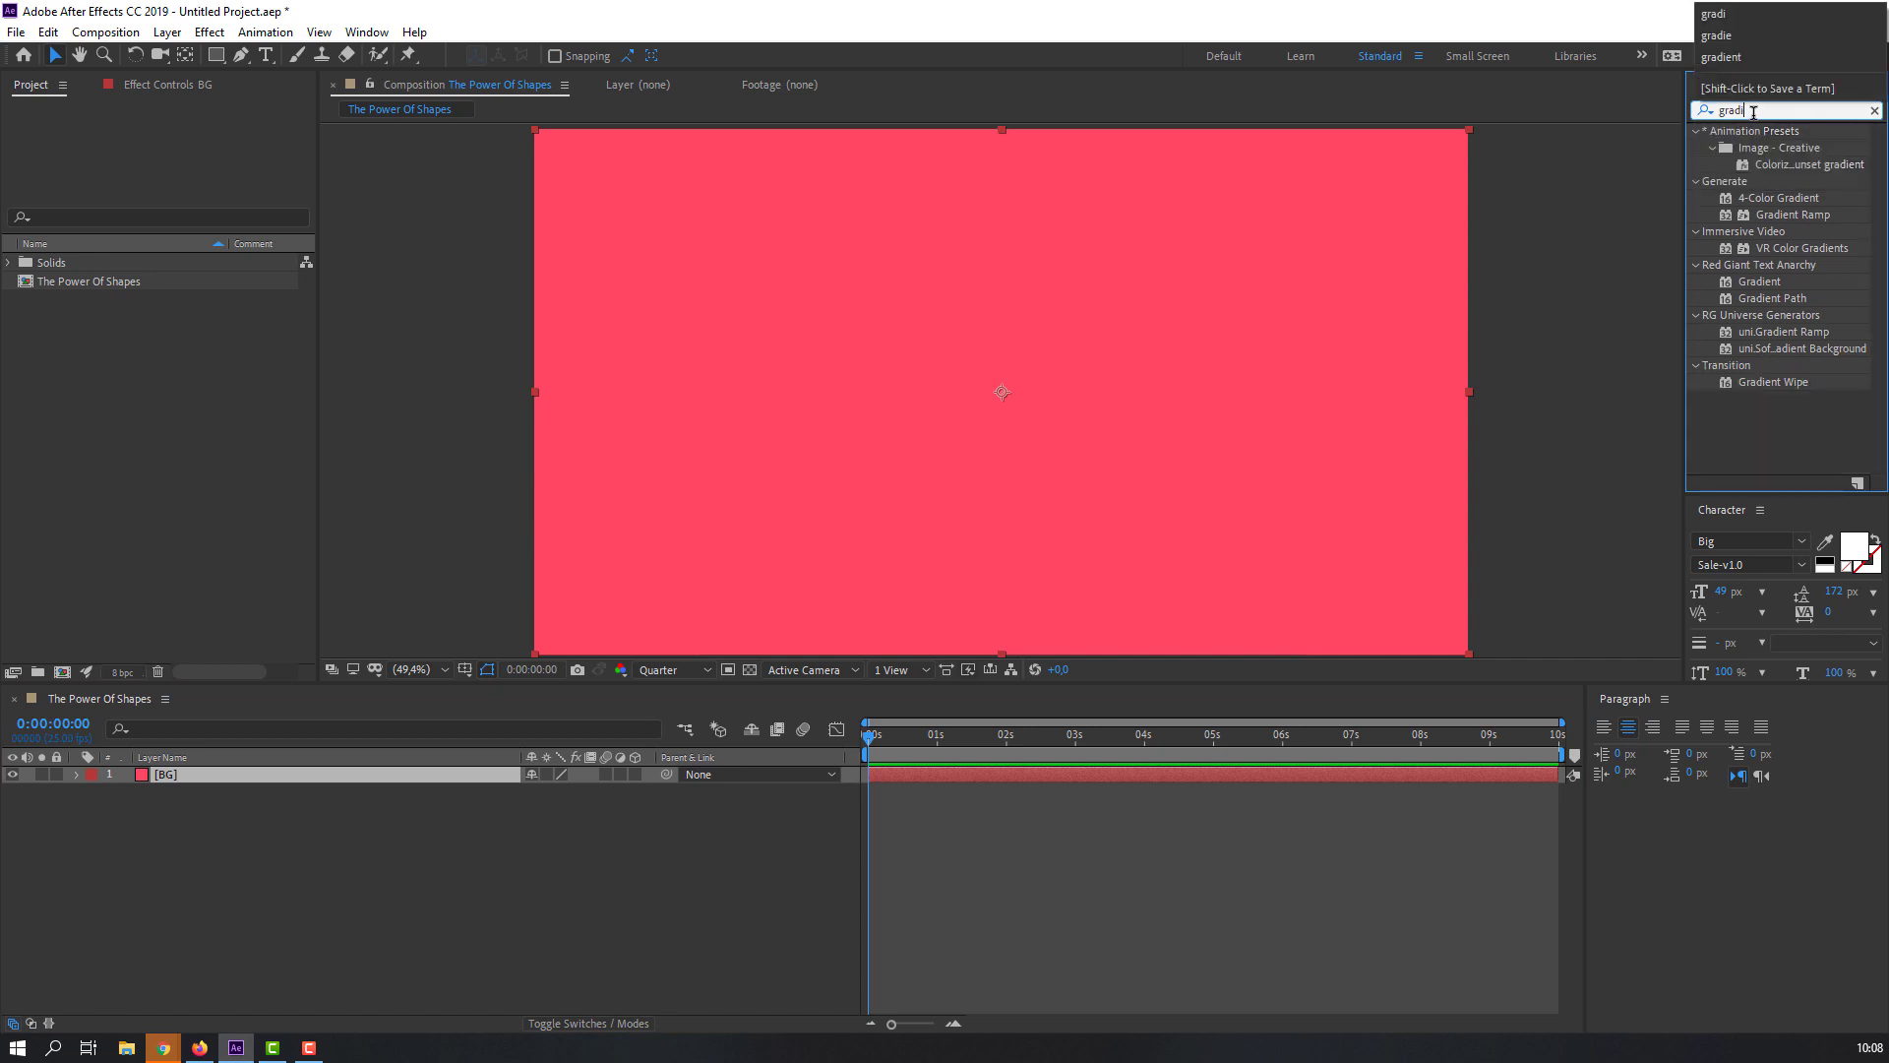
left_click(1787, 215)
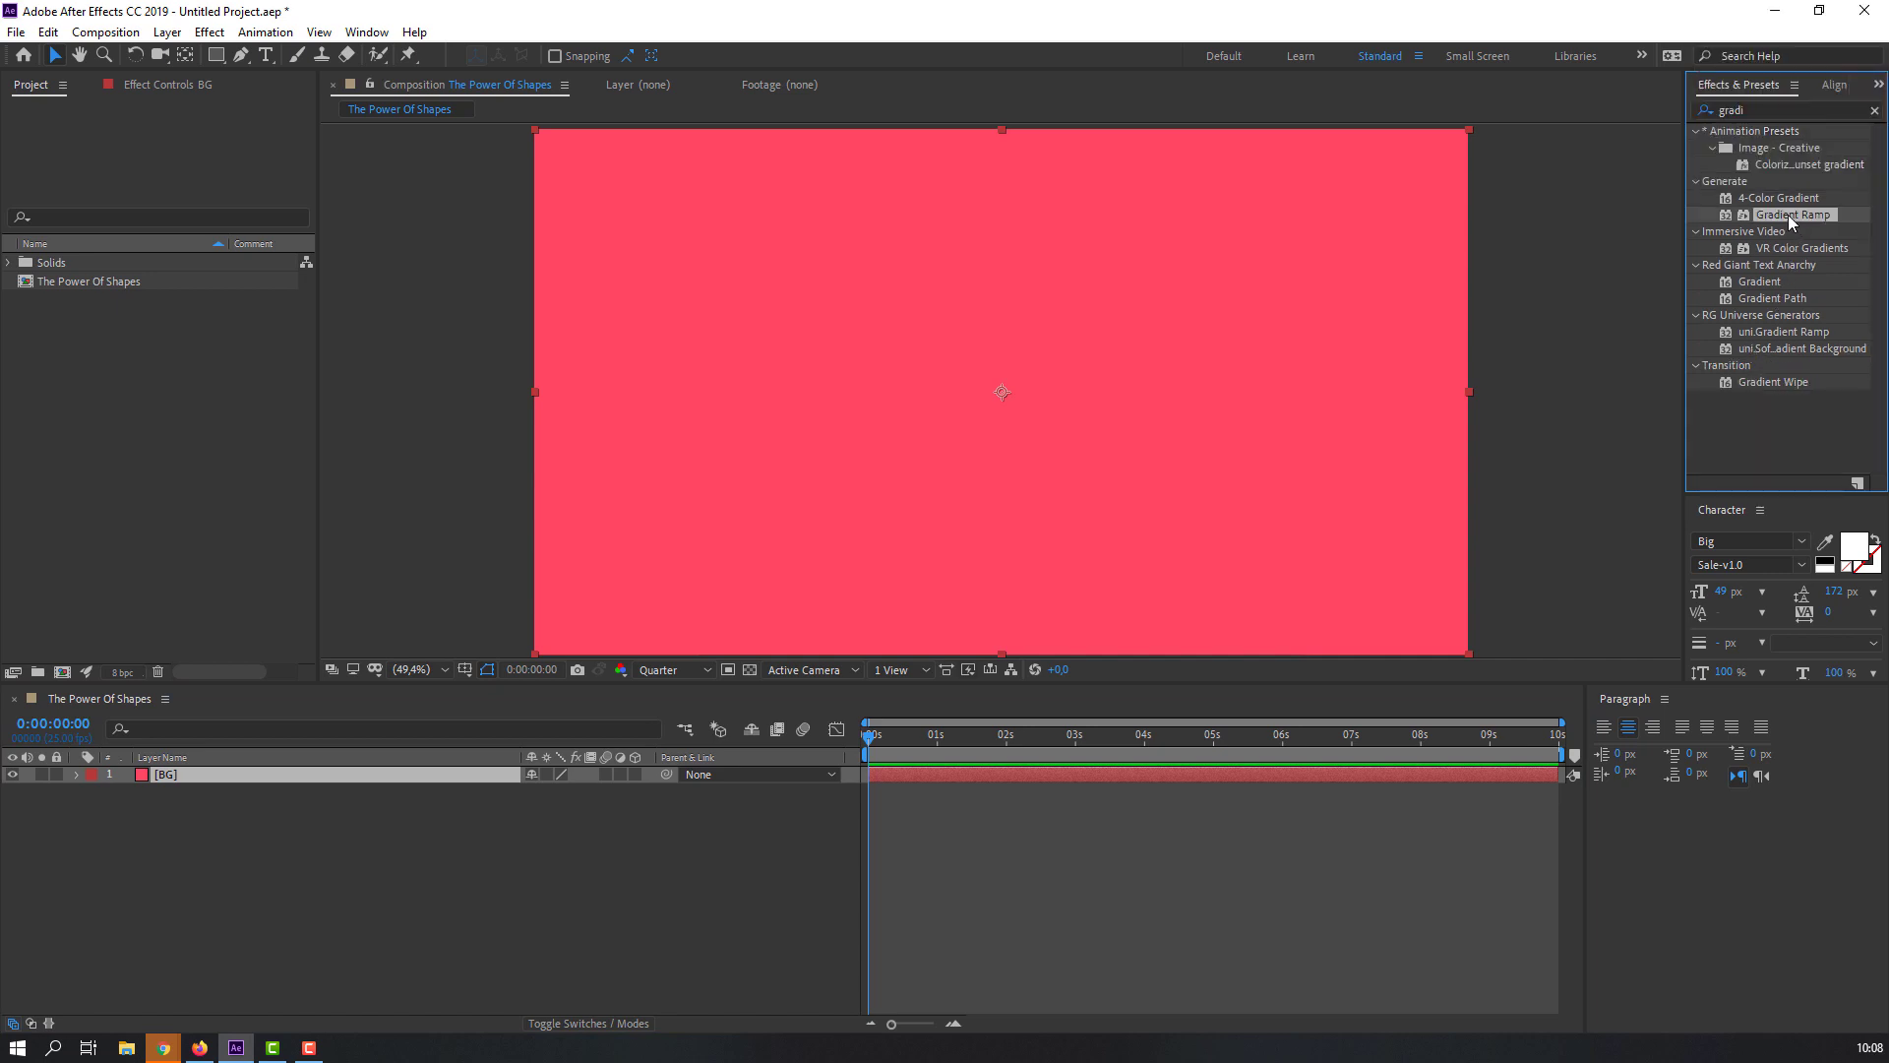
left_click_drag(1787, 215, 178, 773)
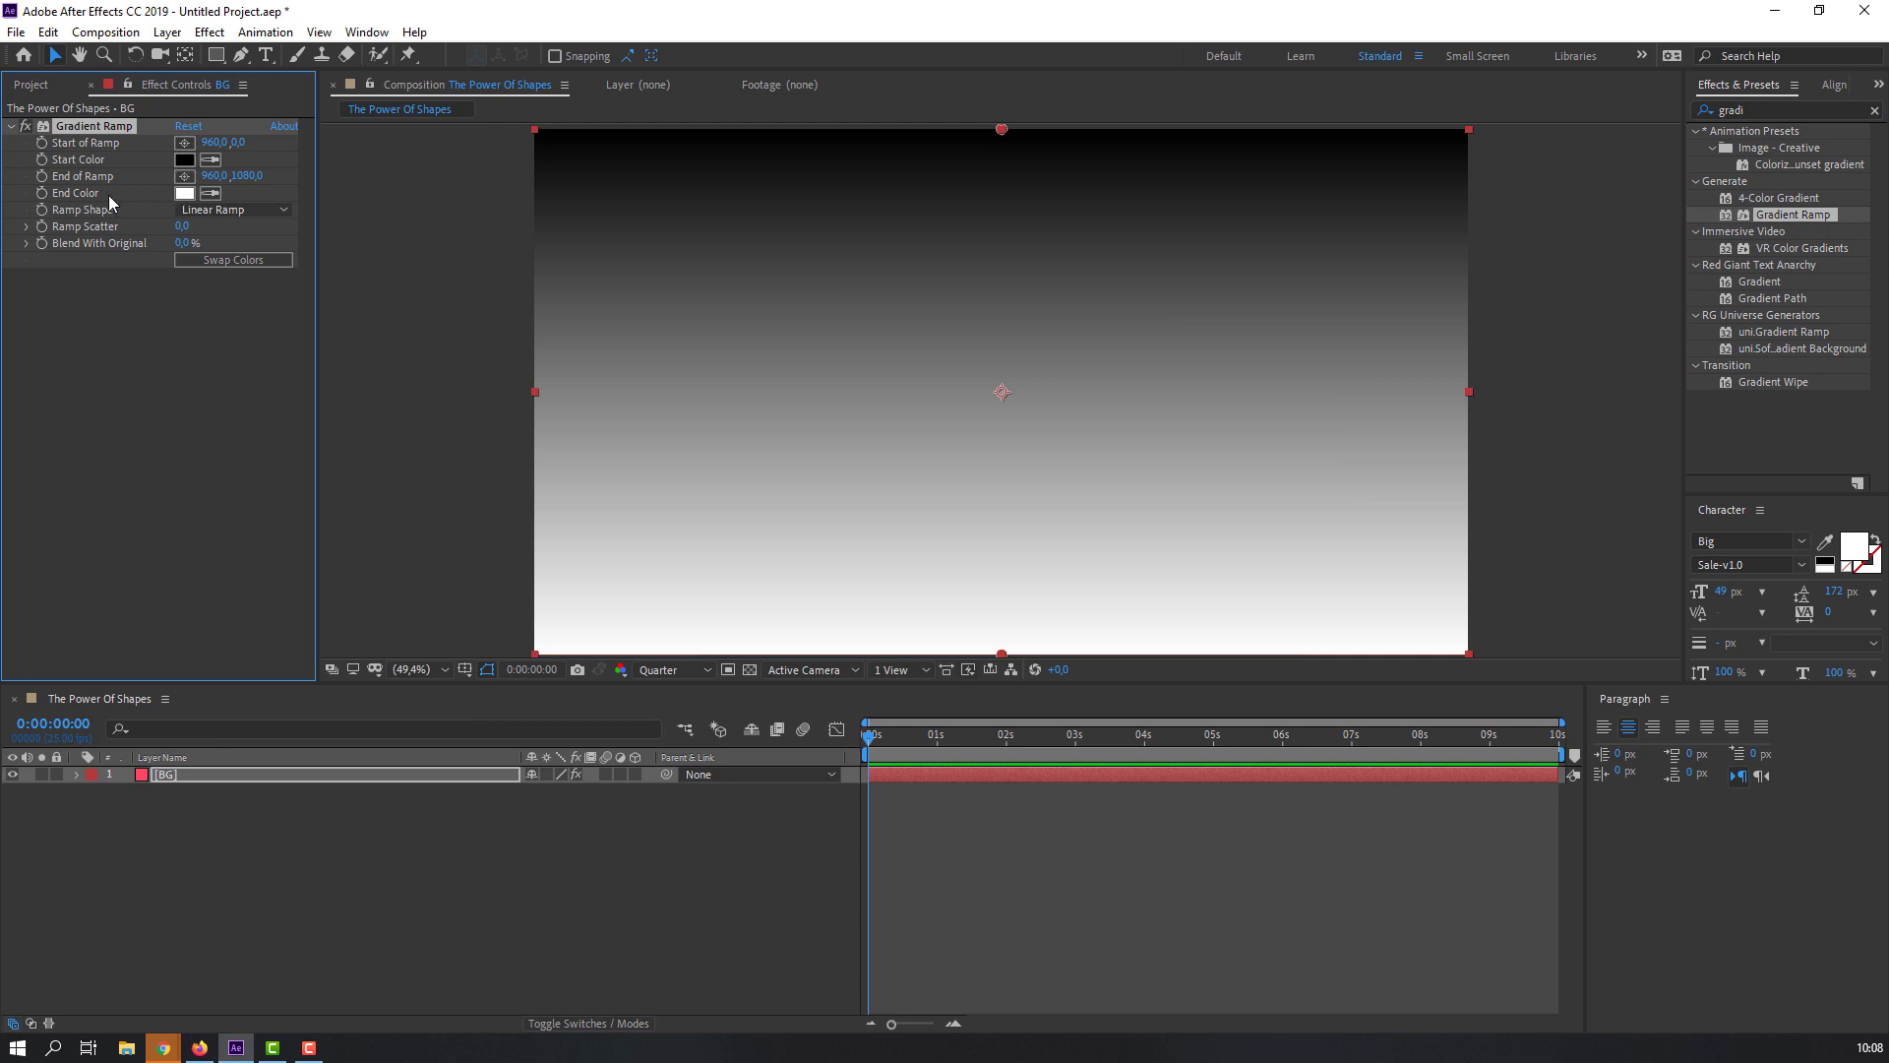
Step: Set the gradient's end color to black (000000) and its start color to dark blue, about 0E1E3B
left_click(184, 193)
mouse_move(230, 669)
left_mouse_down()
mouse_move(306, 732)
mouse_move(279, 732)
mouse_move(301, 760)
left_mouse_up()
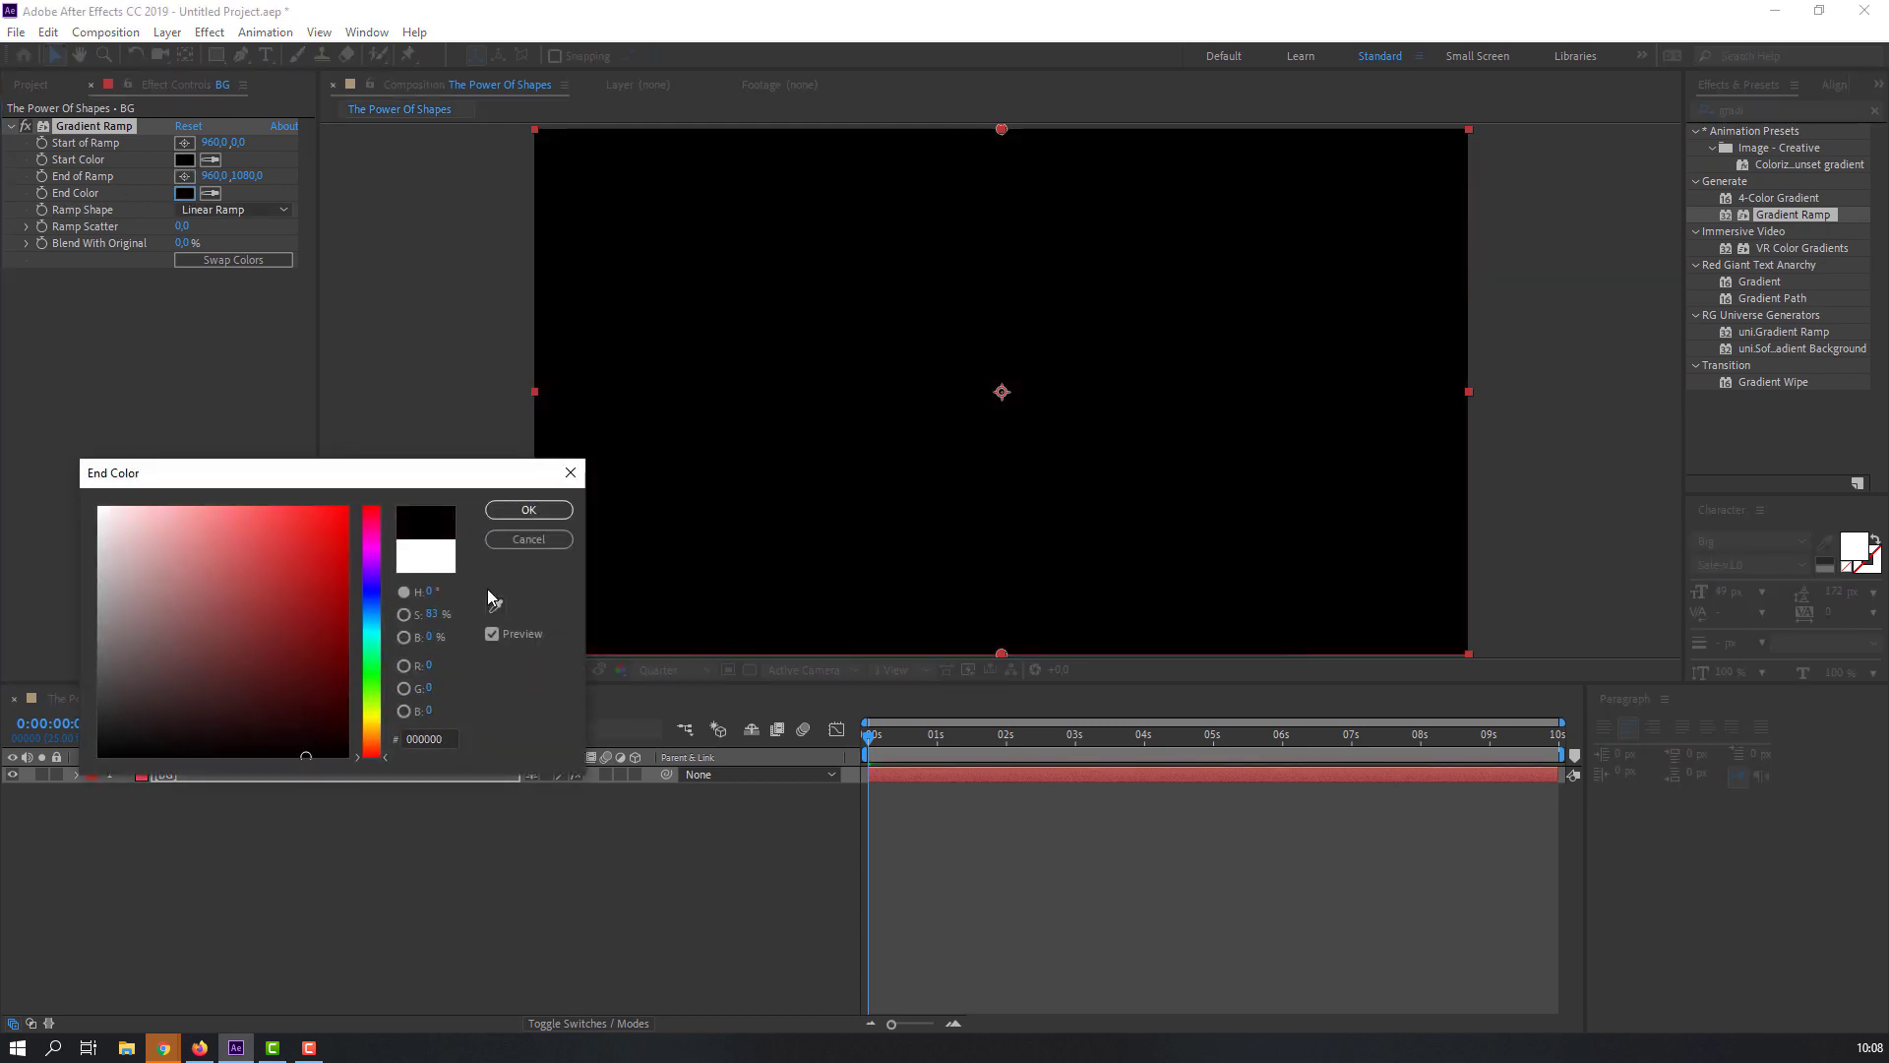
left_click(521, 510)
left_click(183, 159)
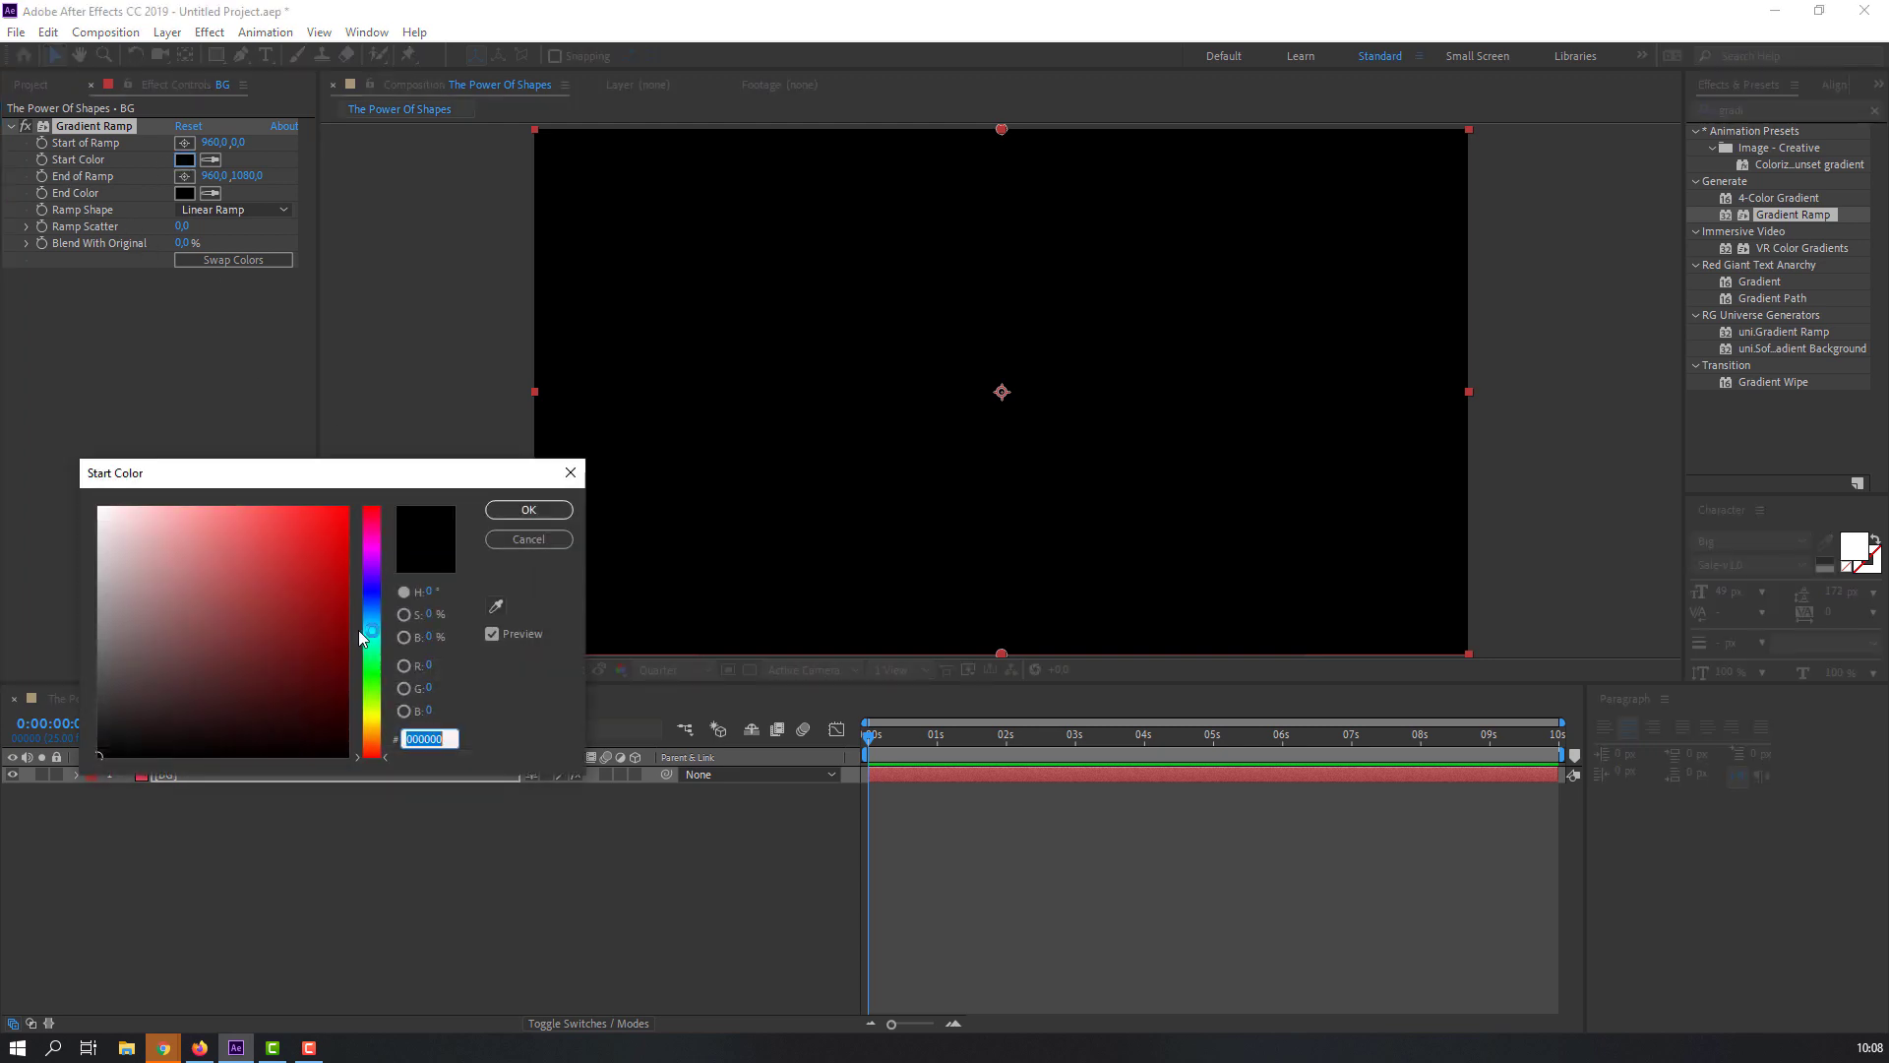
mouse_move(371, 645)
left_mouse_down()
mouse_move(364, 615)
mouse_move(295, 654)
mouse_move(289, 705)
left_mouse_up()
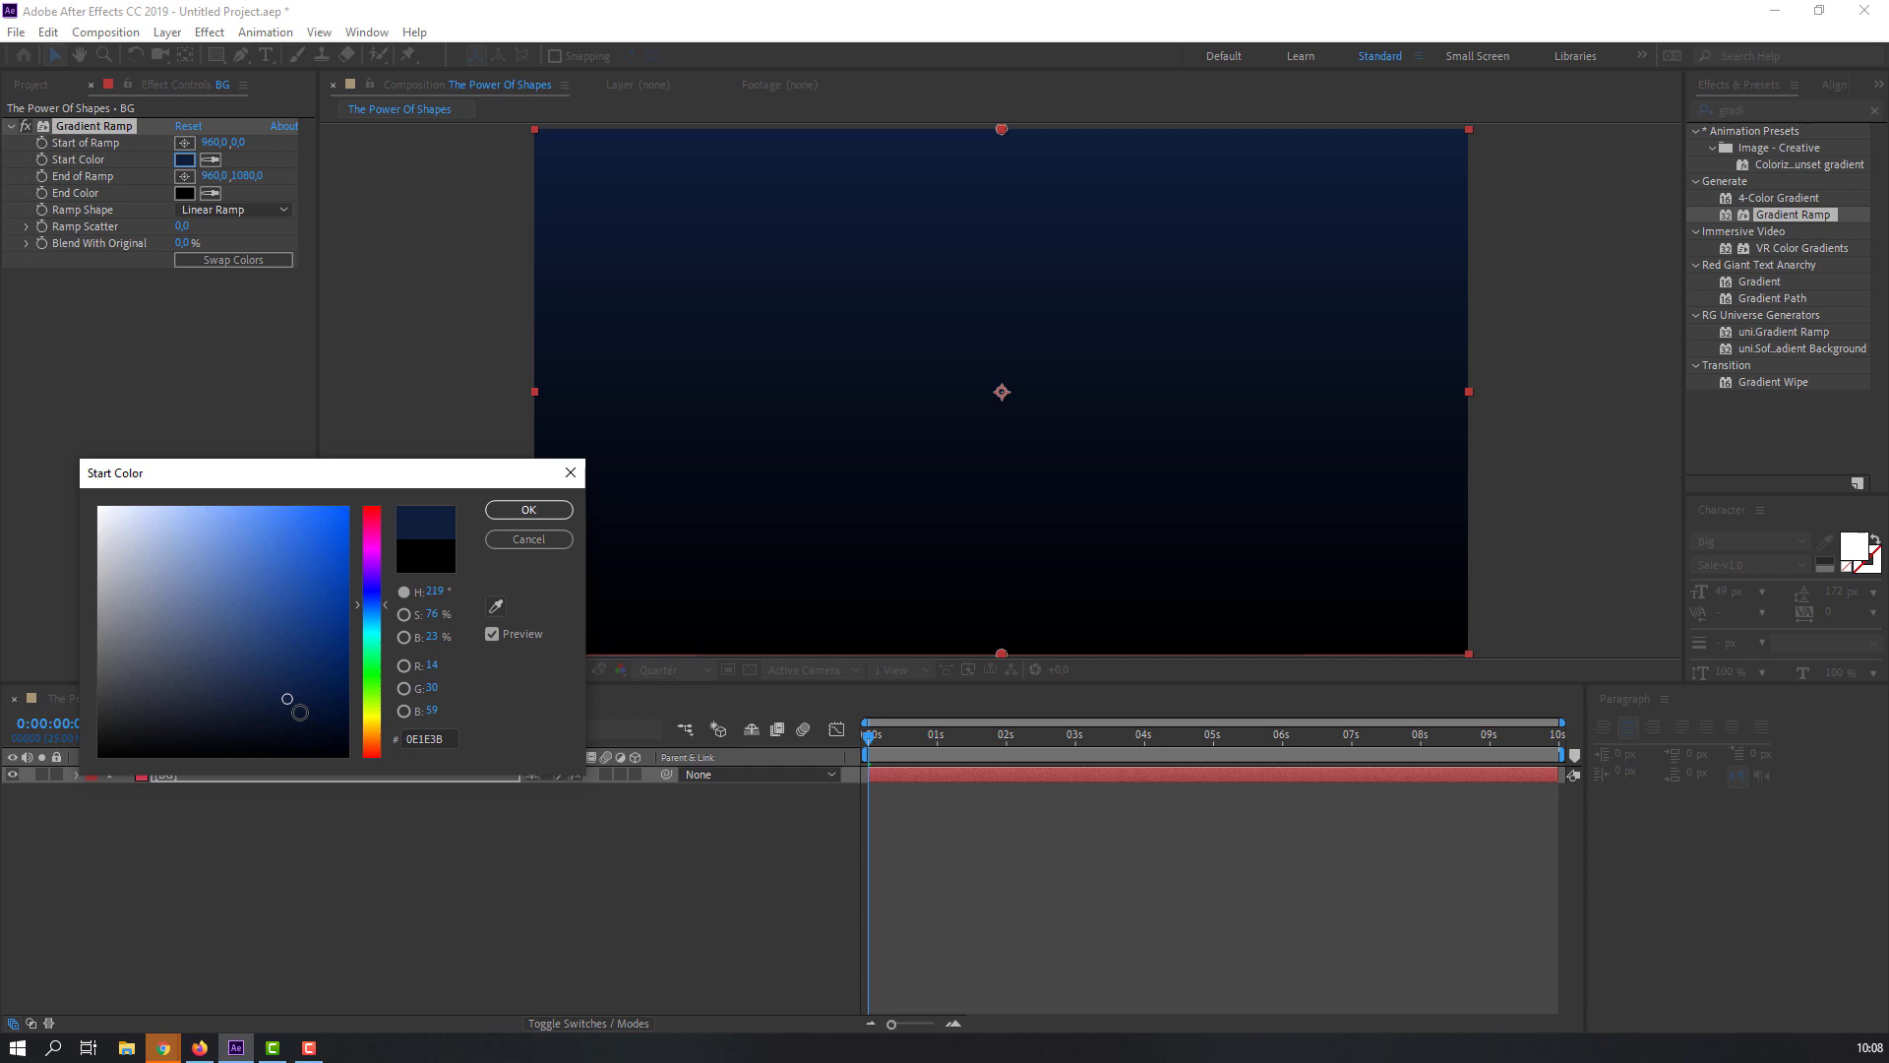
left_click(549, 511)
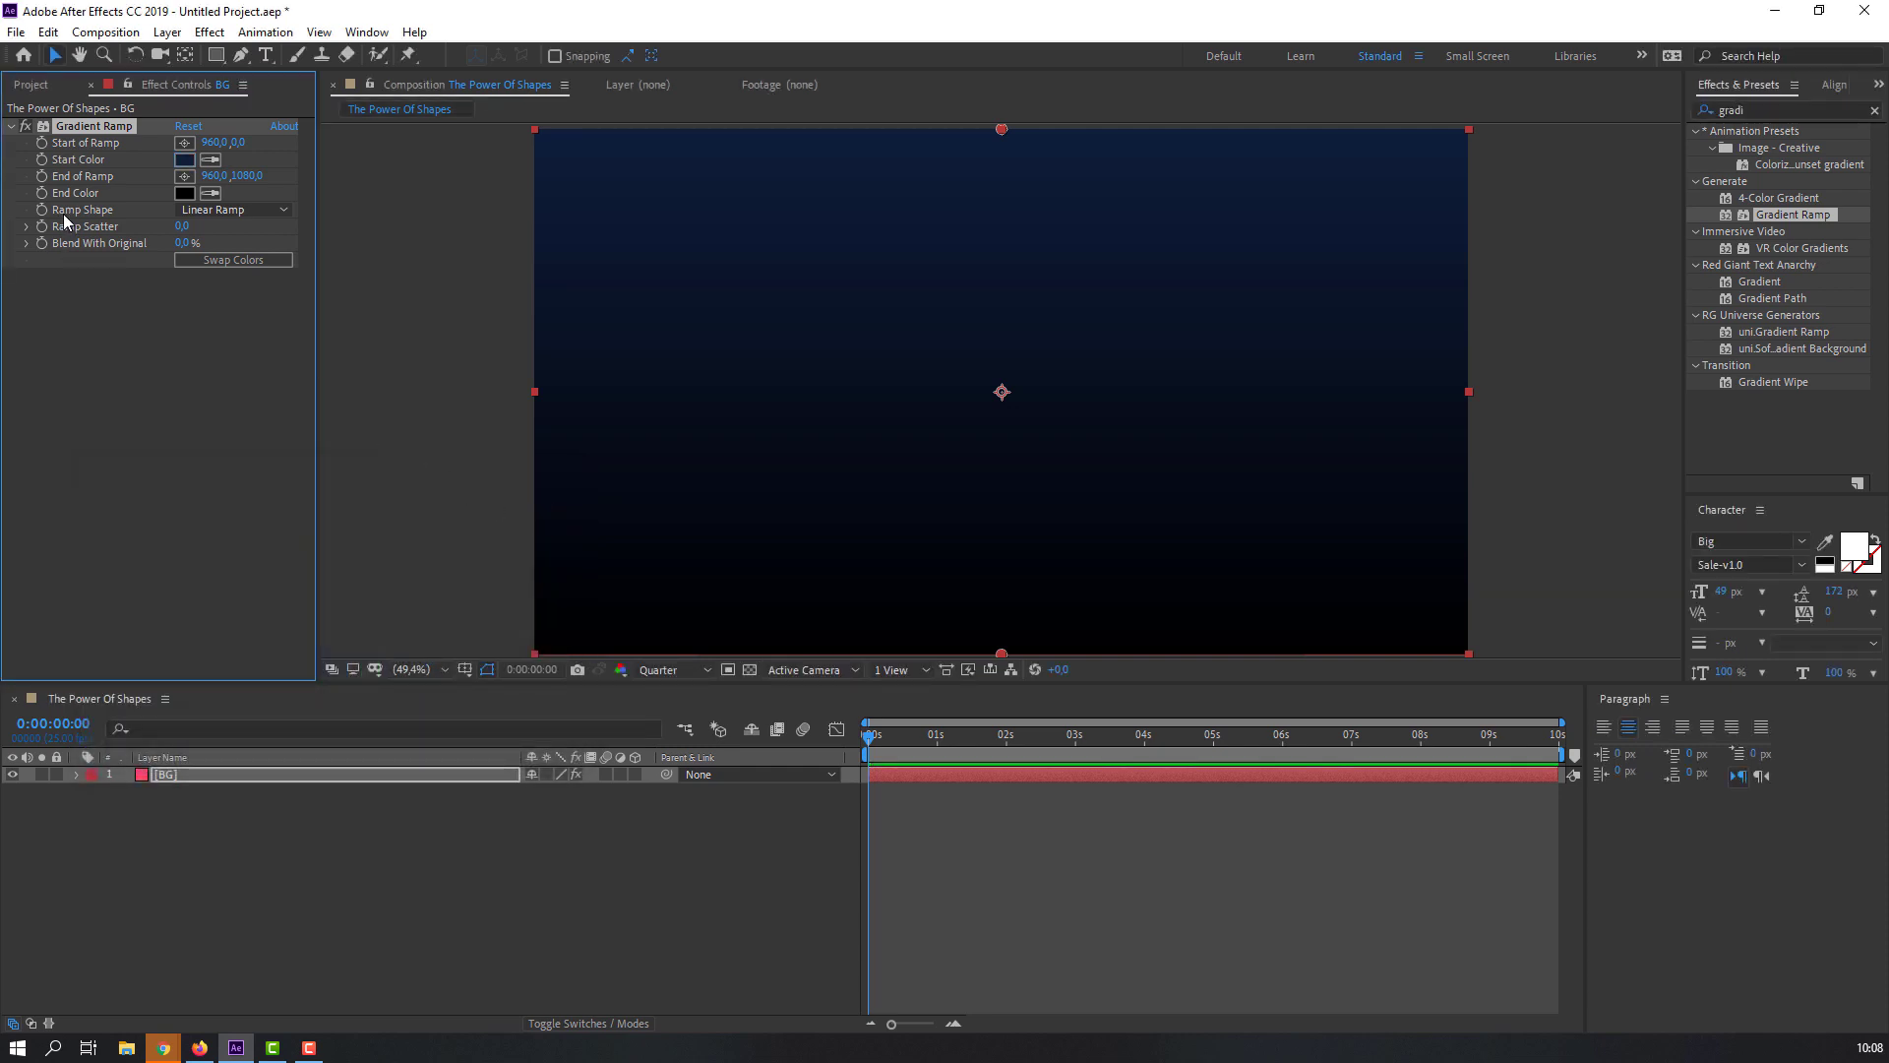
Step: Change the ramp shape to Radial Ramp and move the end of the ramp well below the frame
left_click(216, 211)
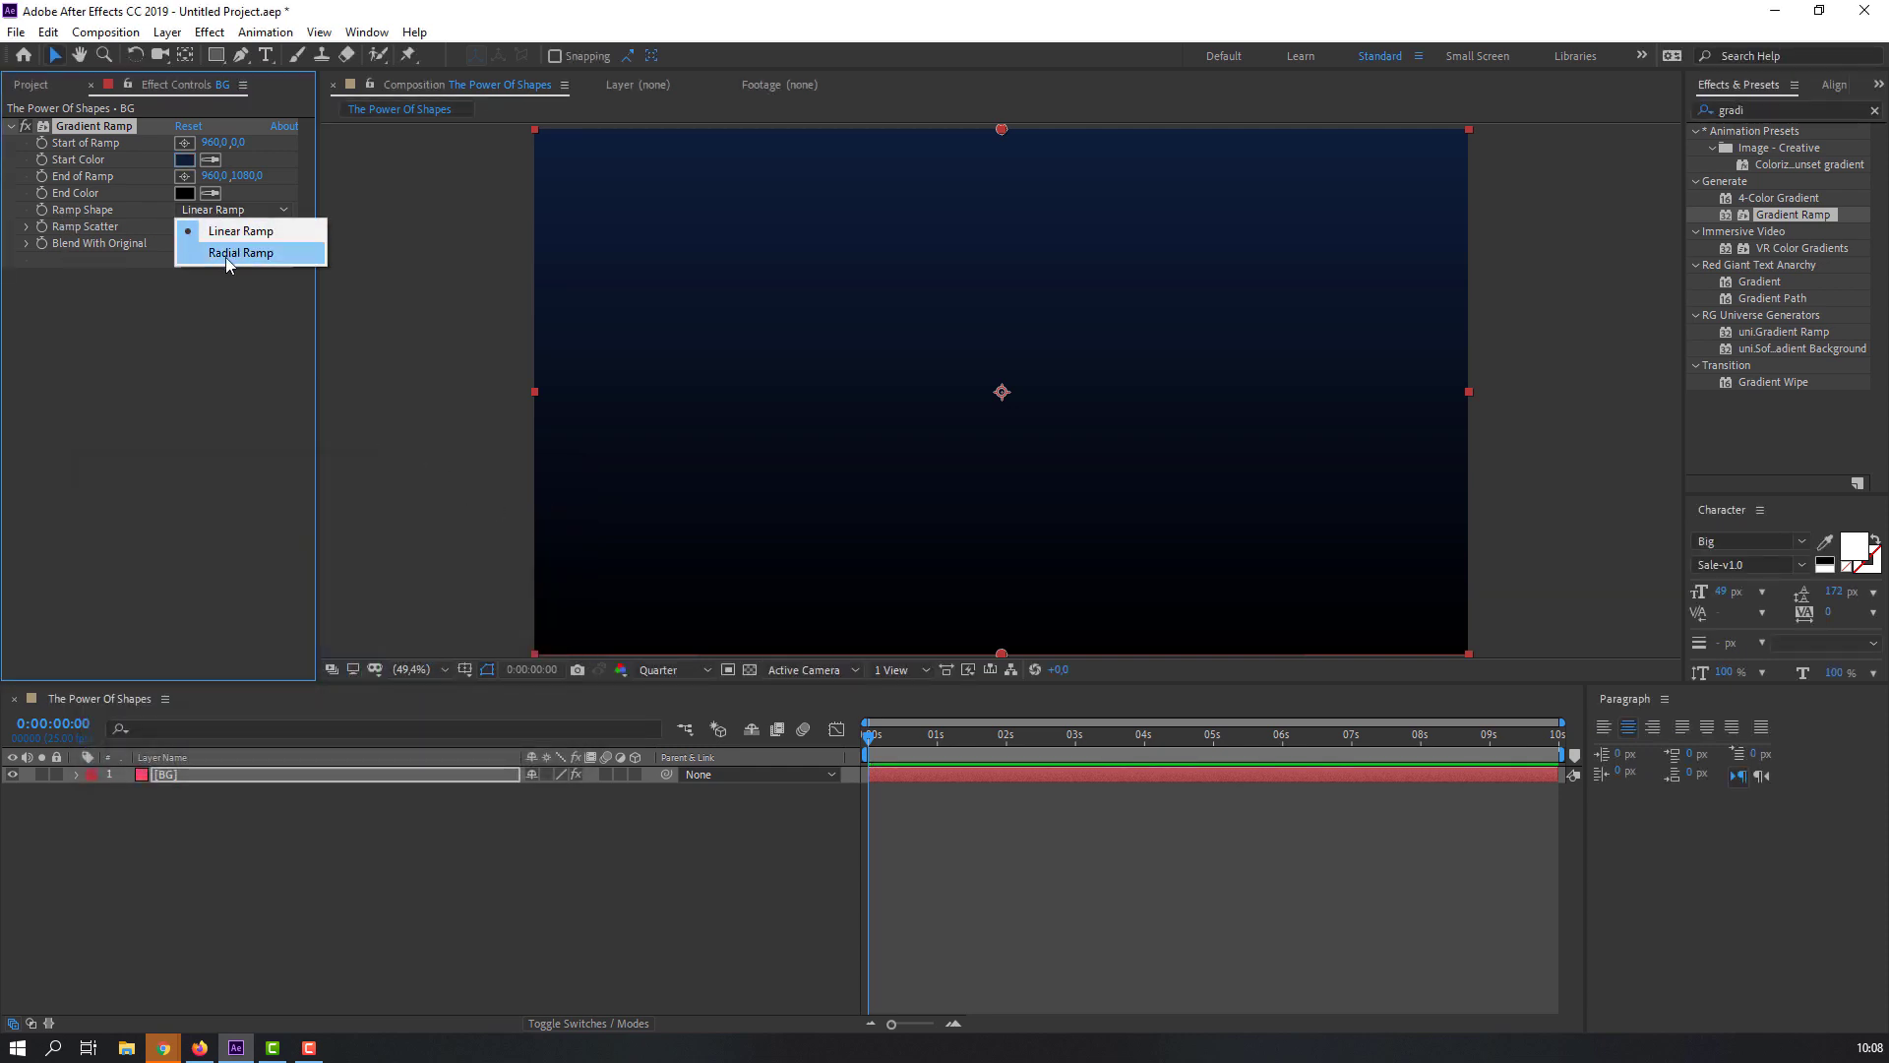
left_click(229, 254)
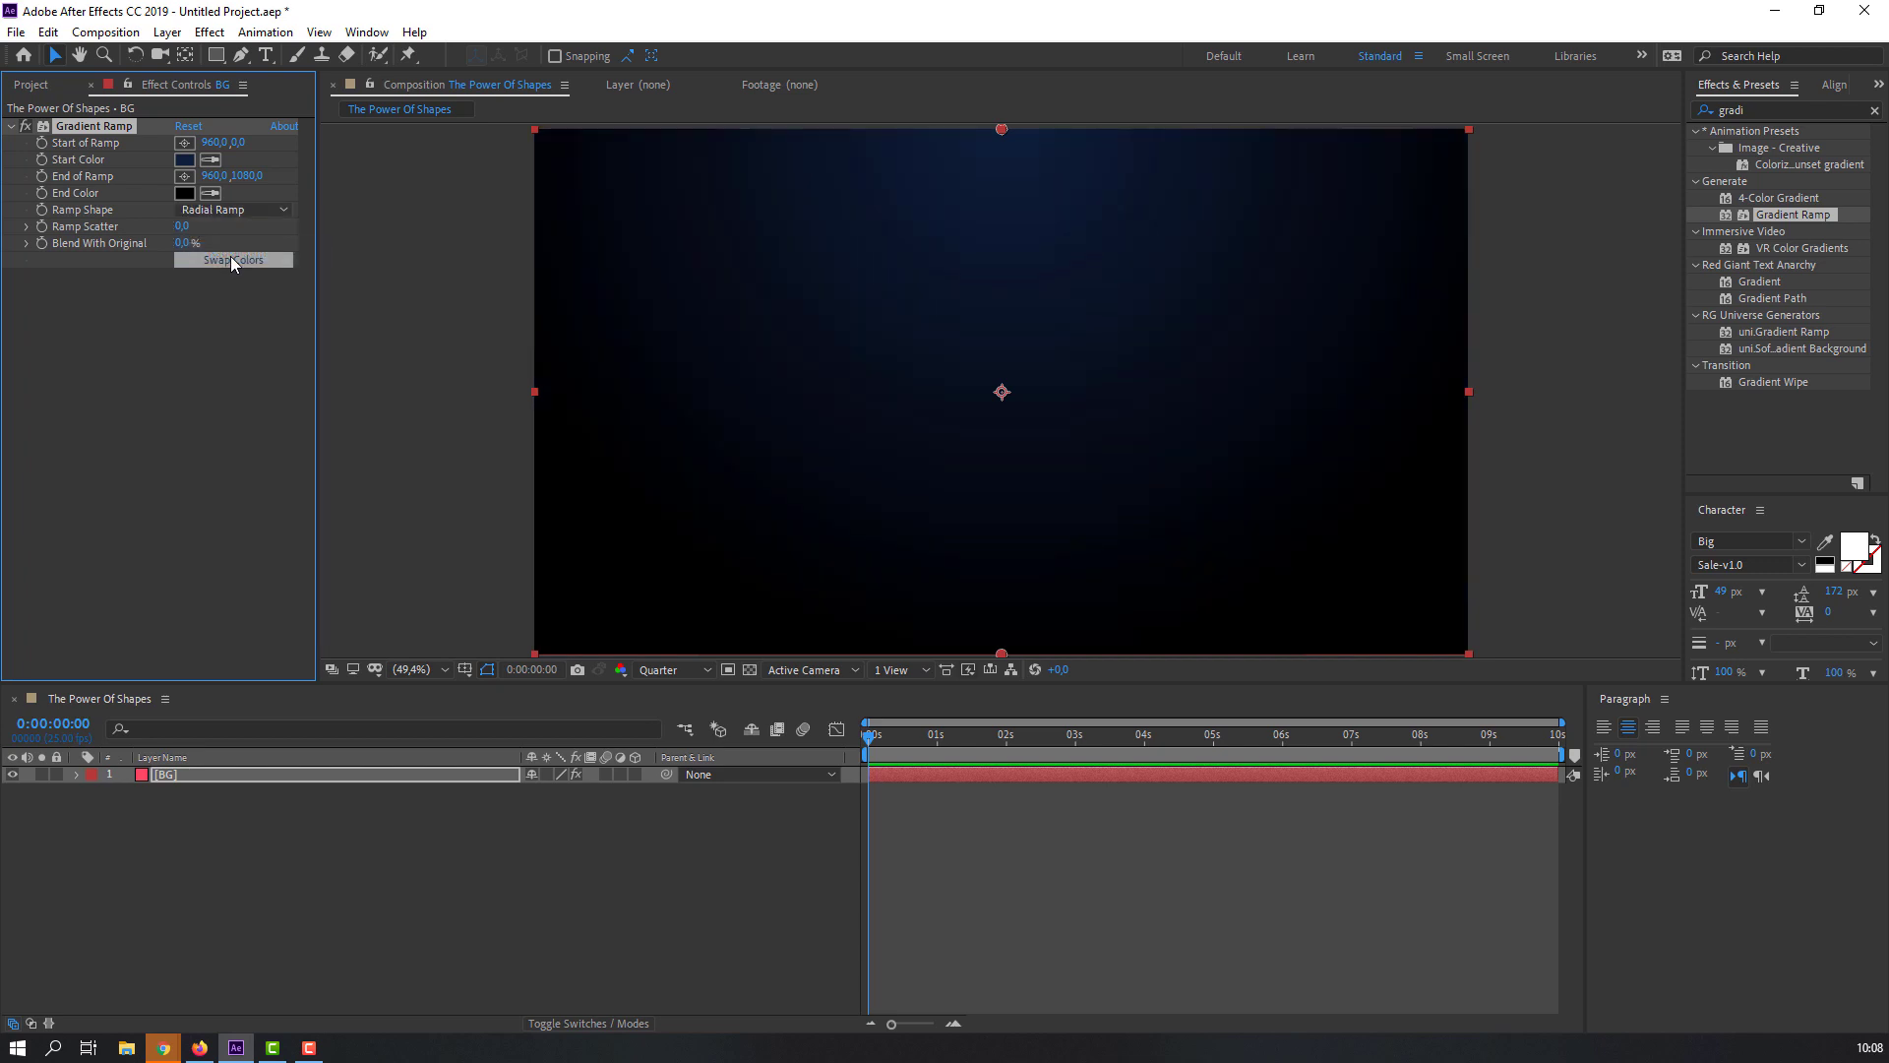
key("comma")
key("comma")
left_click_drag(1001, 528, 1000, 545)
left_click_drag(1006, 612, 1026, 721)
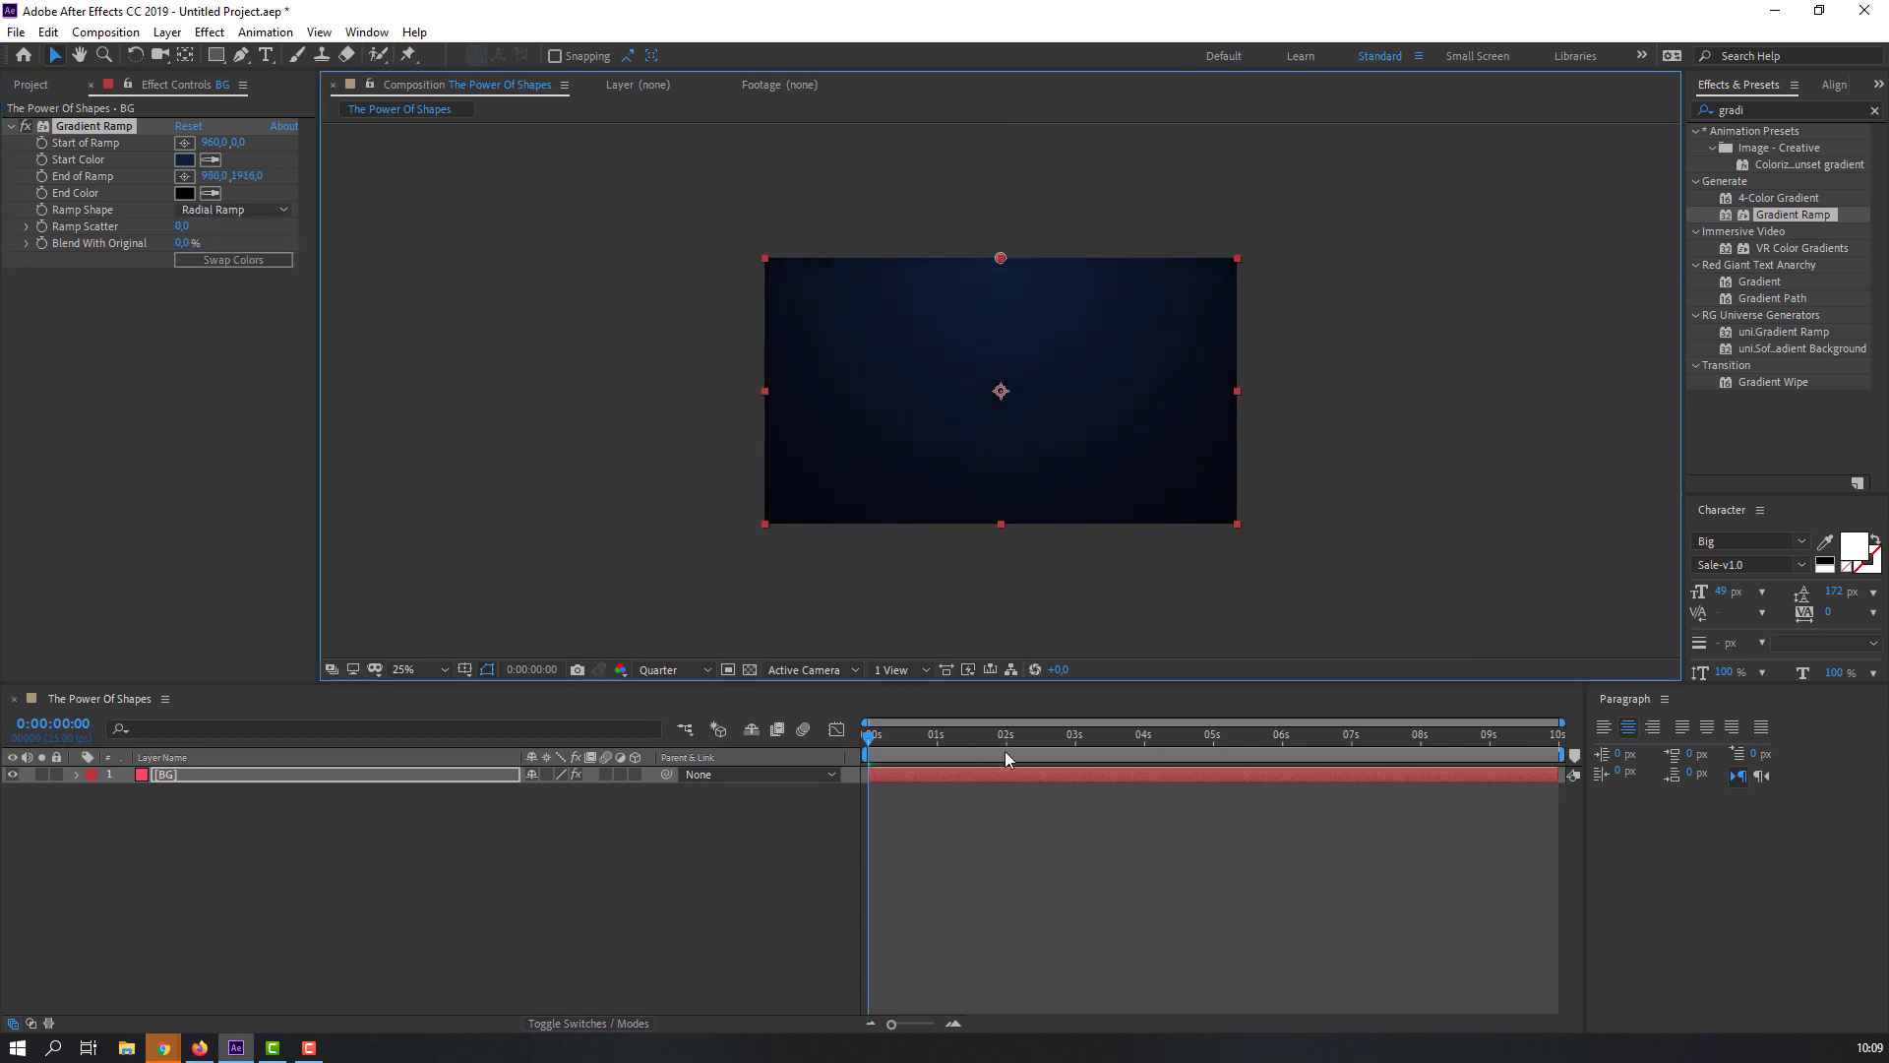
left_click(404, 670)
left_click(423, 701)
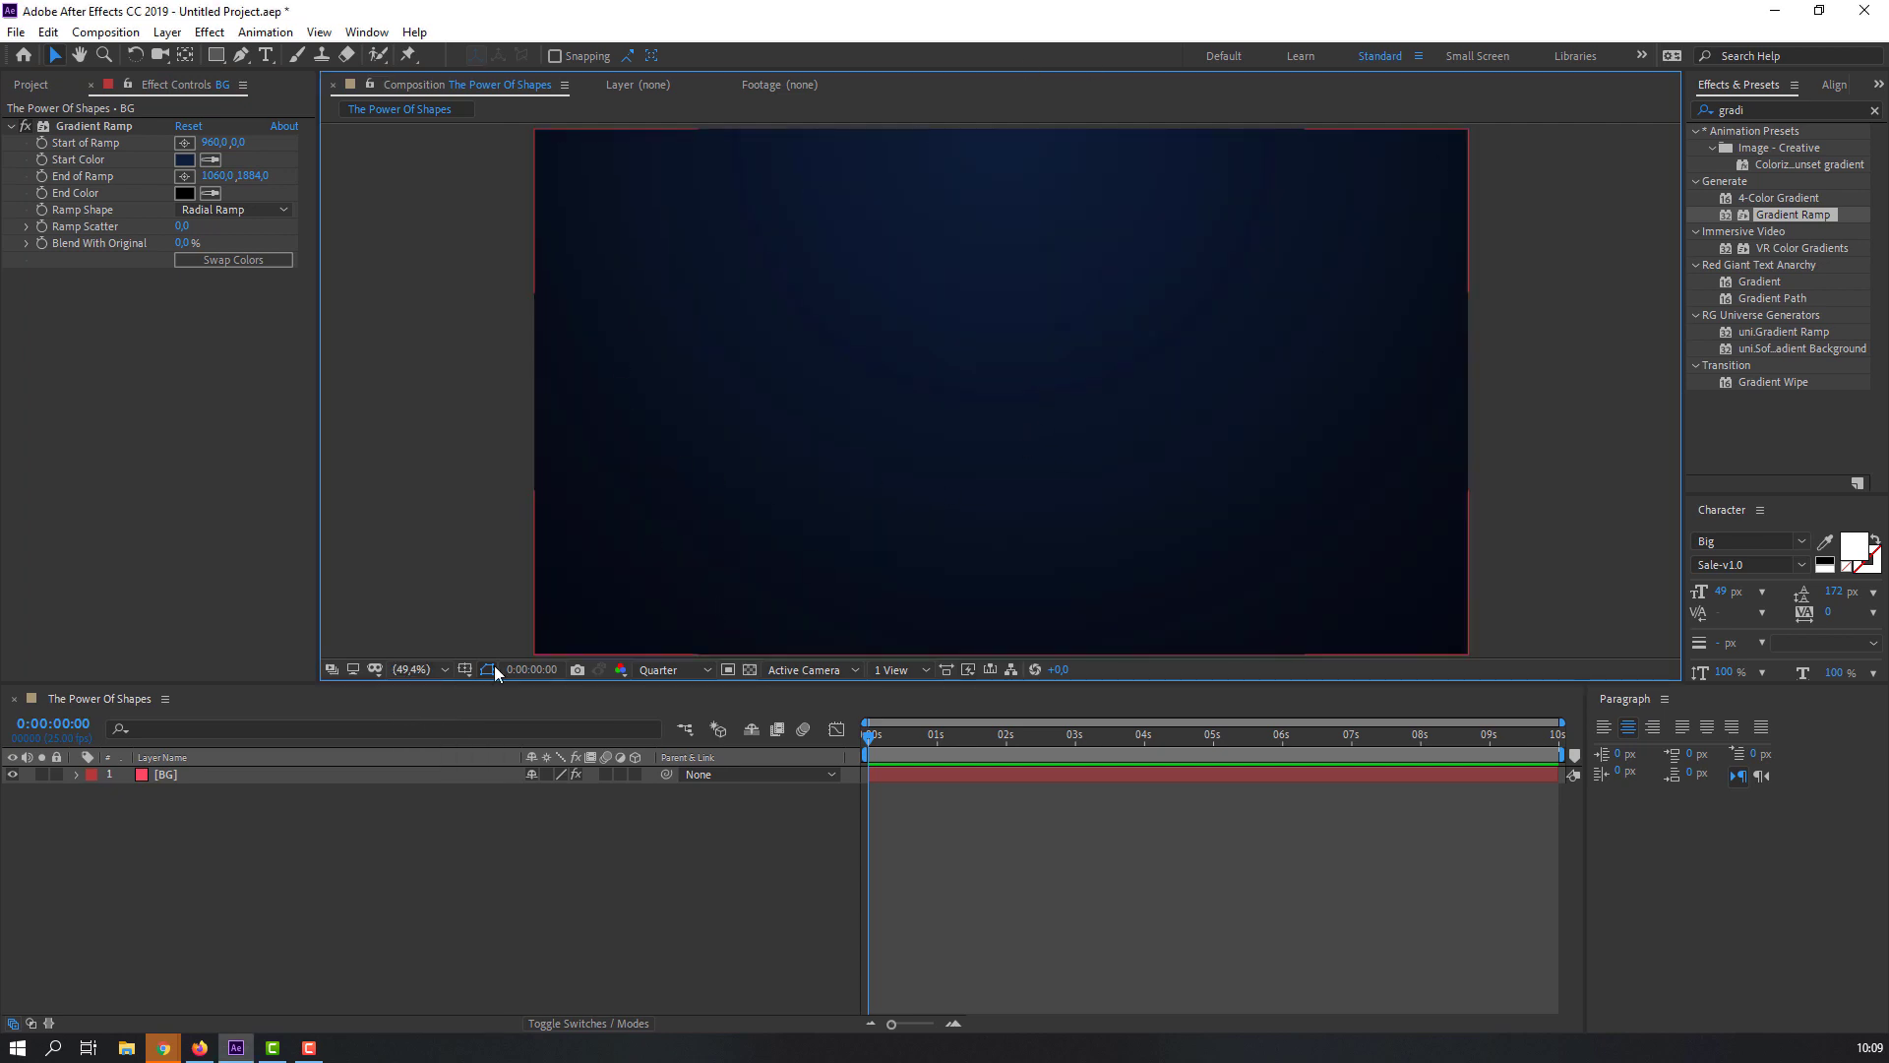
Step: Lock the BG layer and draw a small circle with the Ellipse tool slightly above and left of the composition's center
left_click(128, 813)
left_click(60, 774)
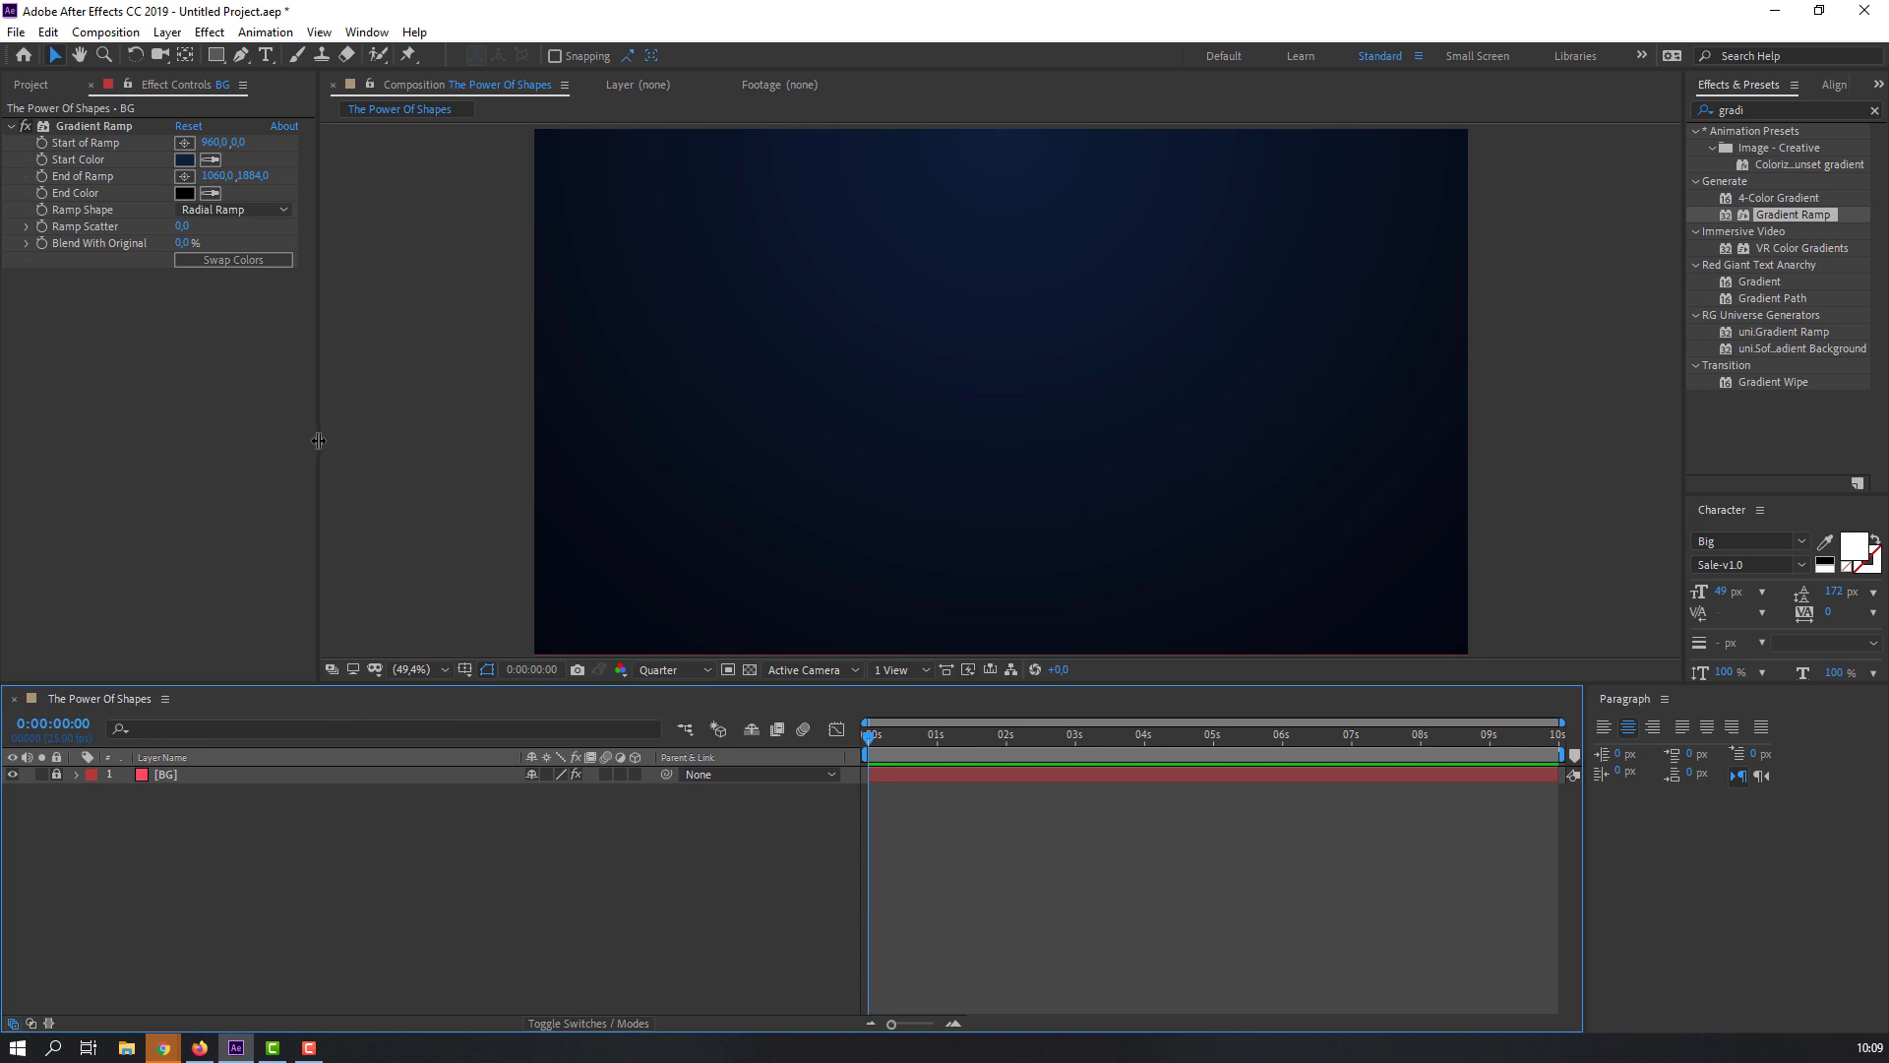
left_click_drag(215, 55, 312, 97)
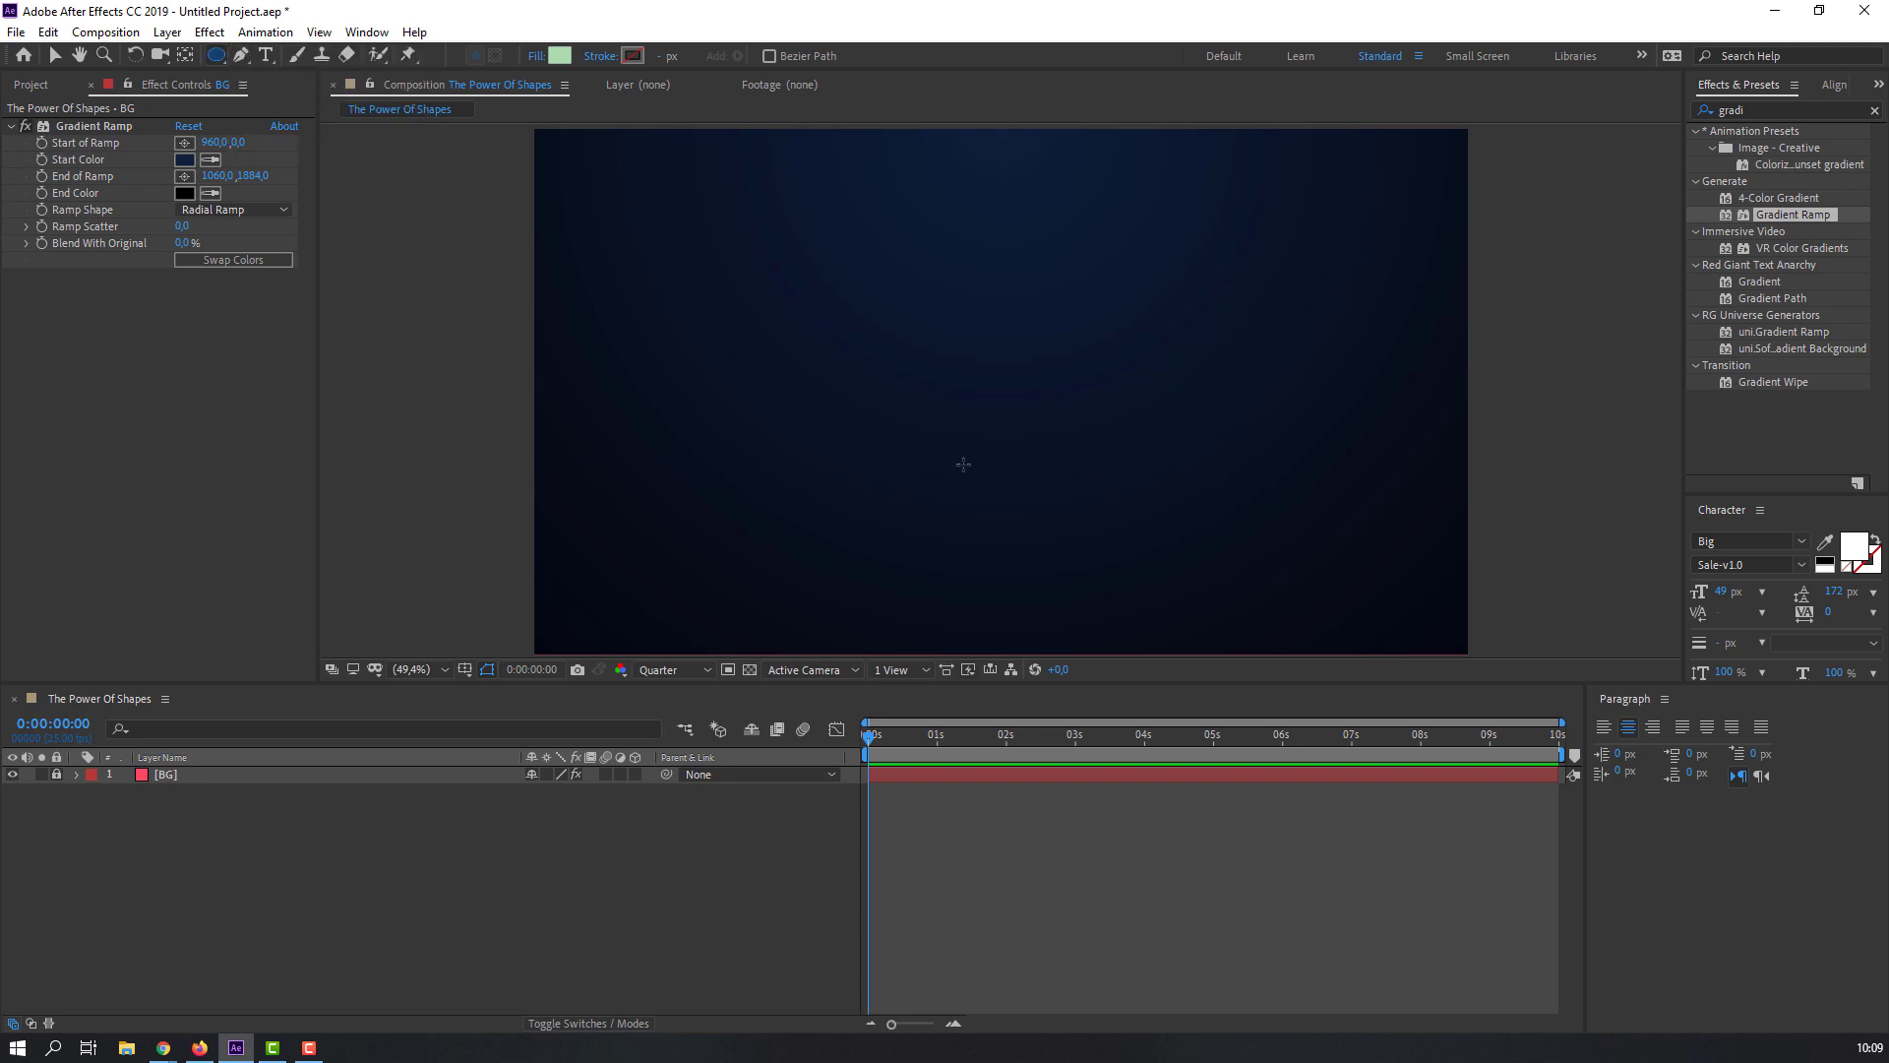
mouse_move(868, 264)
left_mouse_down()
mouse_move(955, 355)
mouse_move(874, 272)
left_mouse_up()
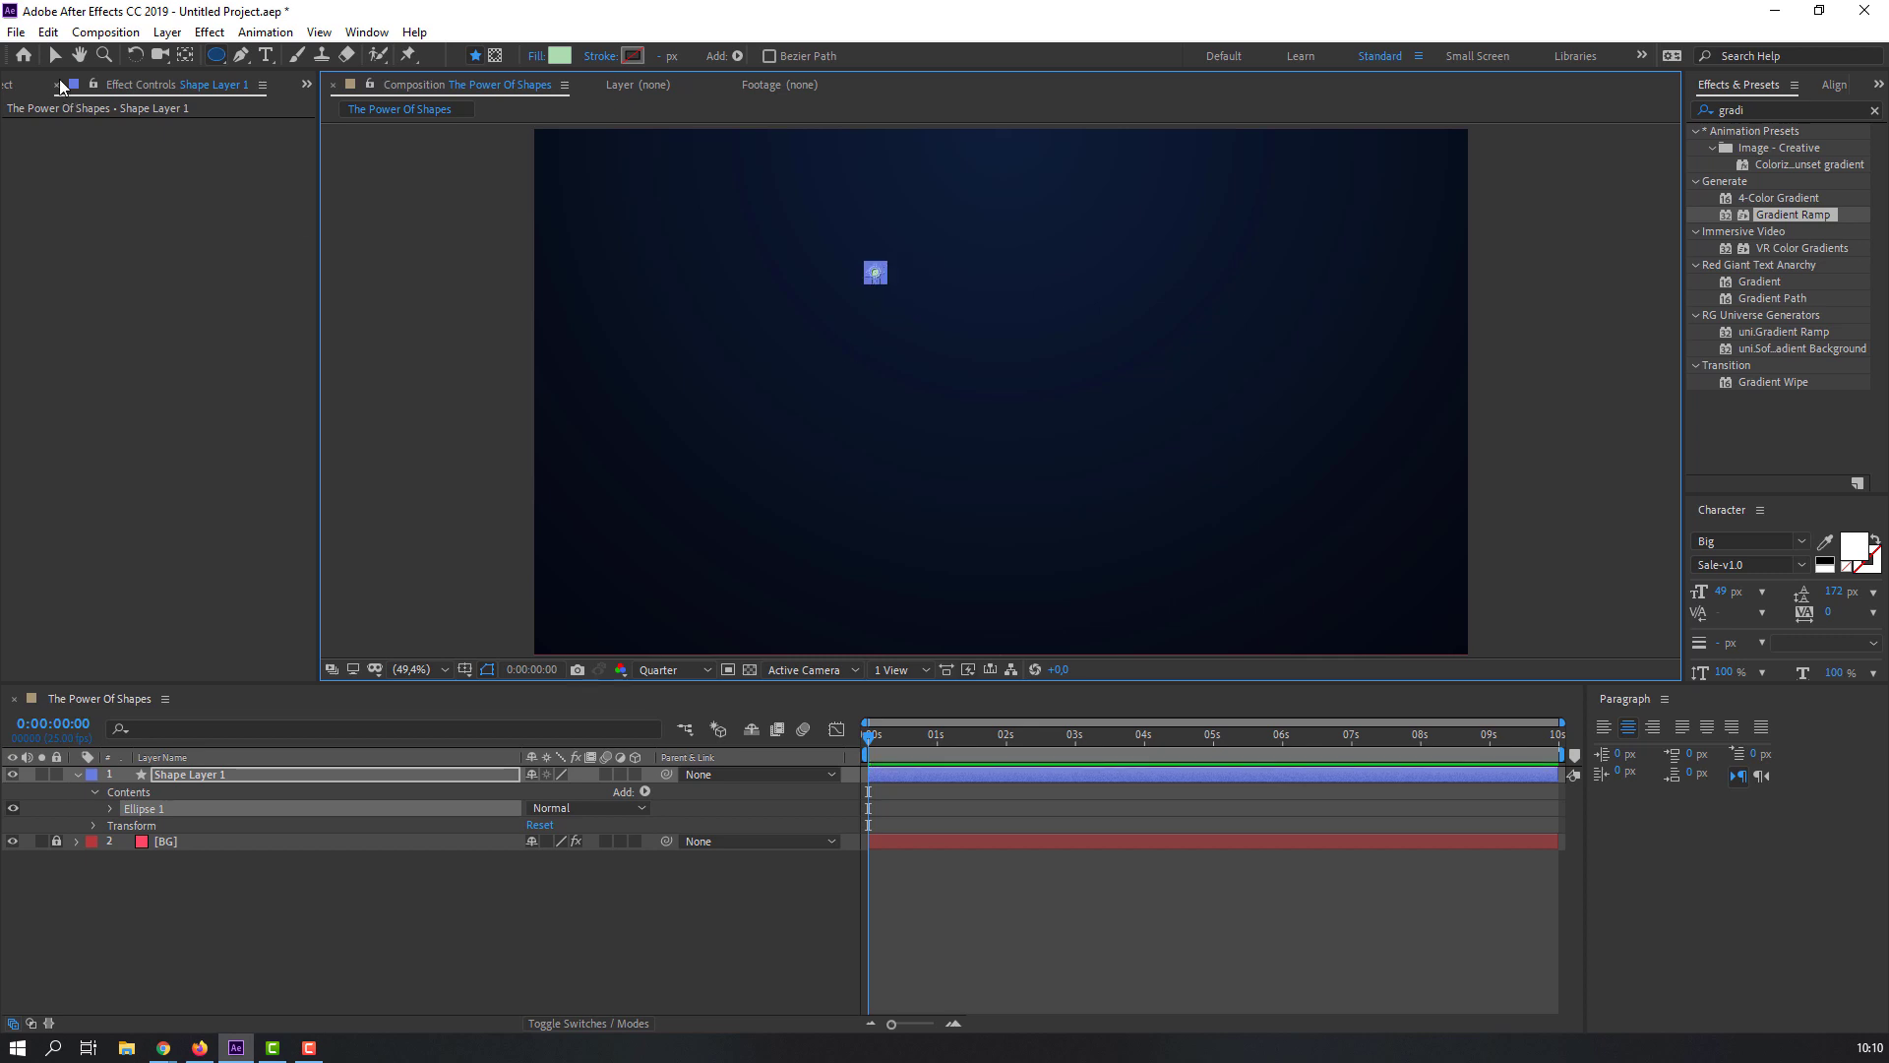
left_click(55, 55)
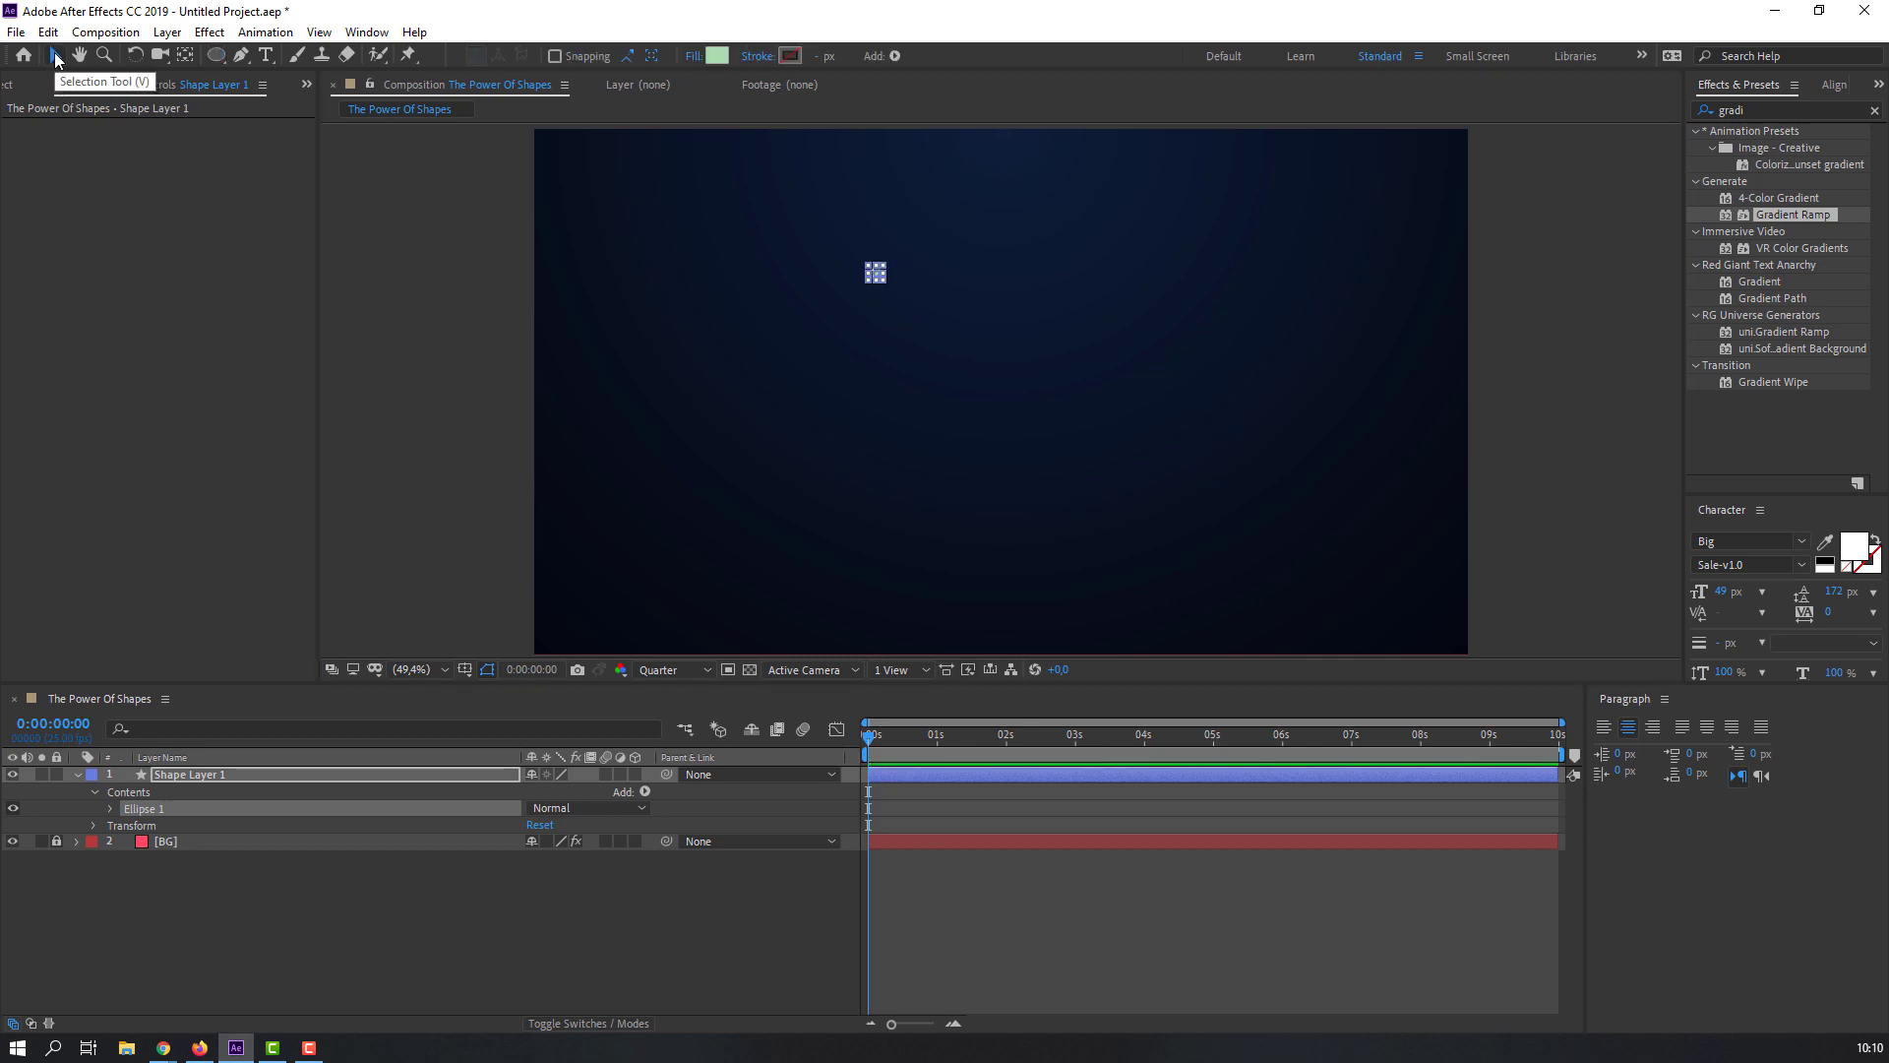
left_click(75, 775)
left_click(116, 911)
Step: Change the fill color of the small circle's shape layer to white
left_click(218, 774)
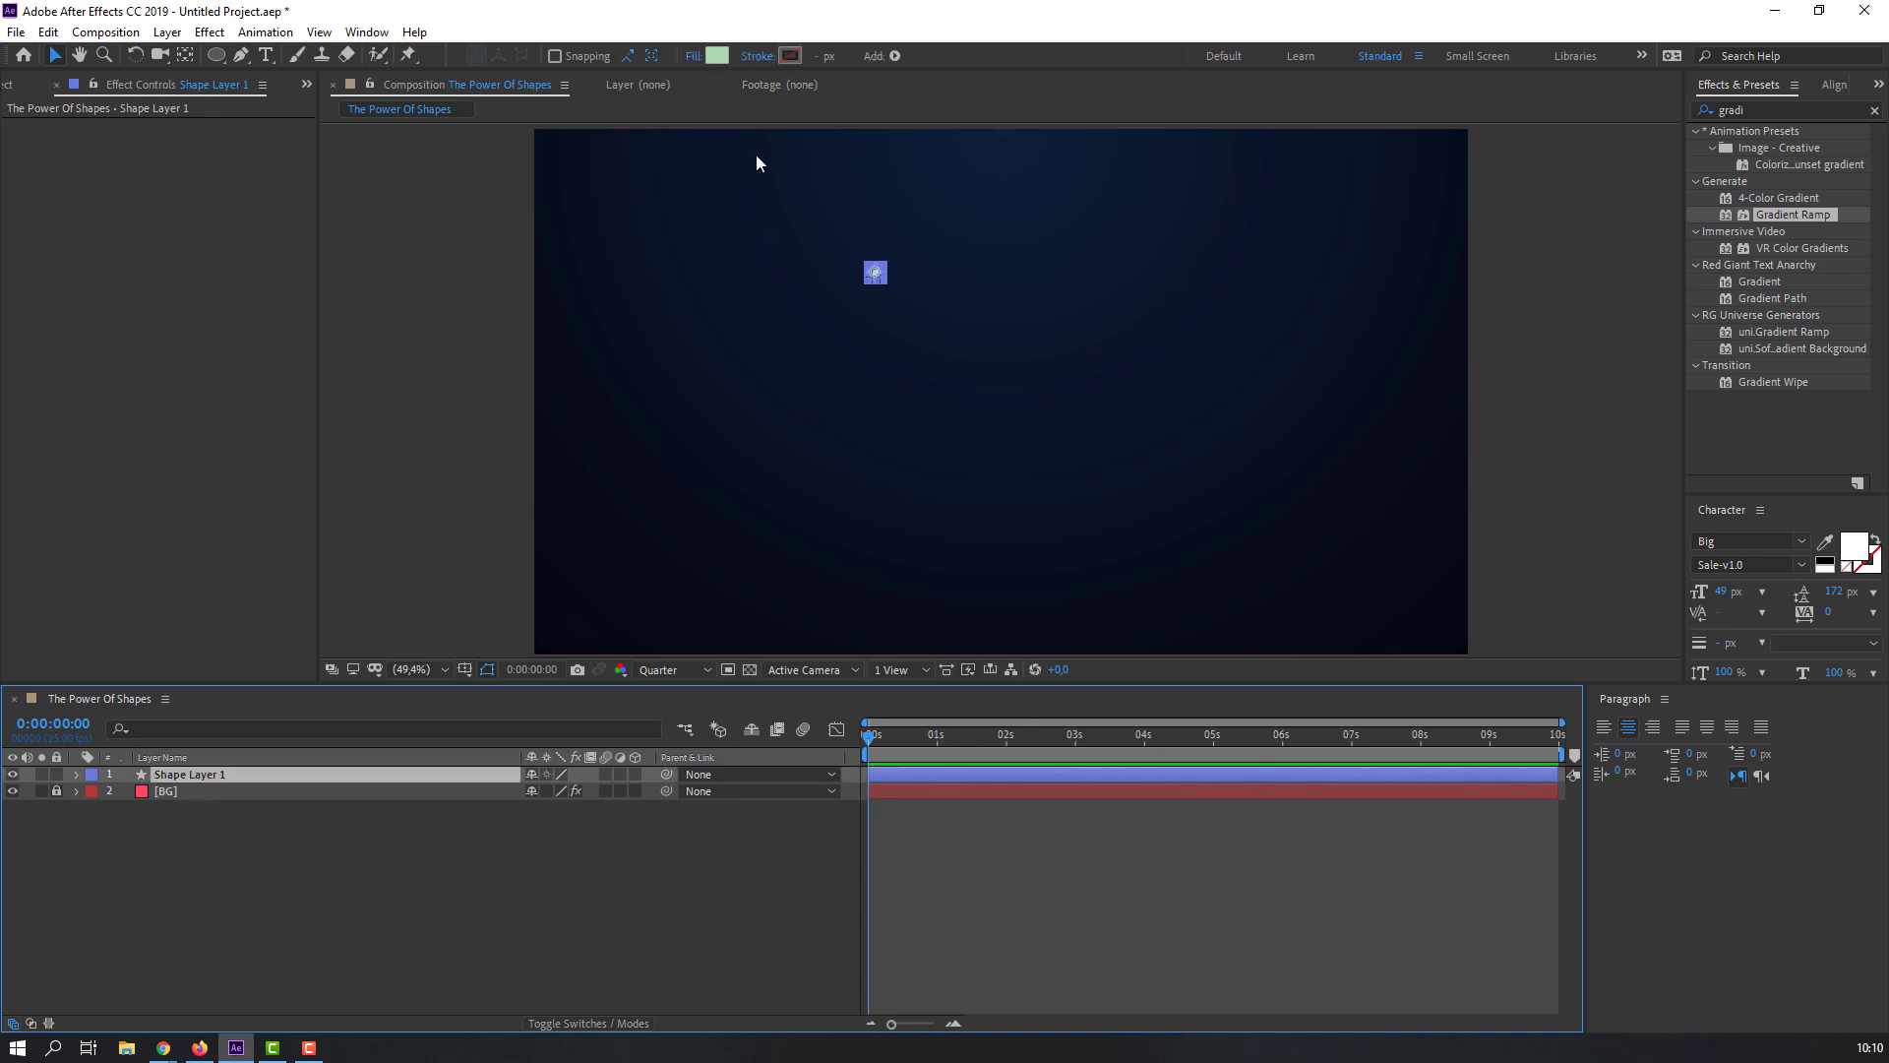
left_click(717, 55)
left_click_drag(152, 540, 100, 513)
left_click(529, 510)
left_click(327, 901)
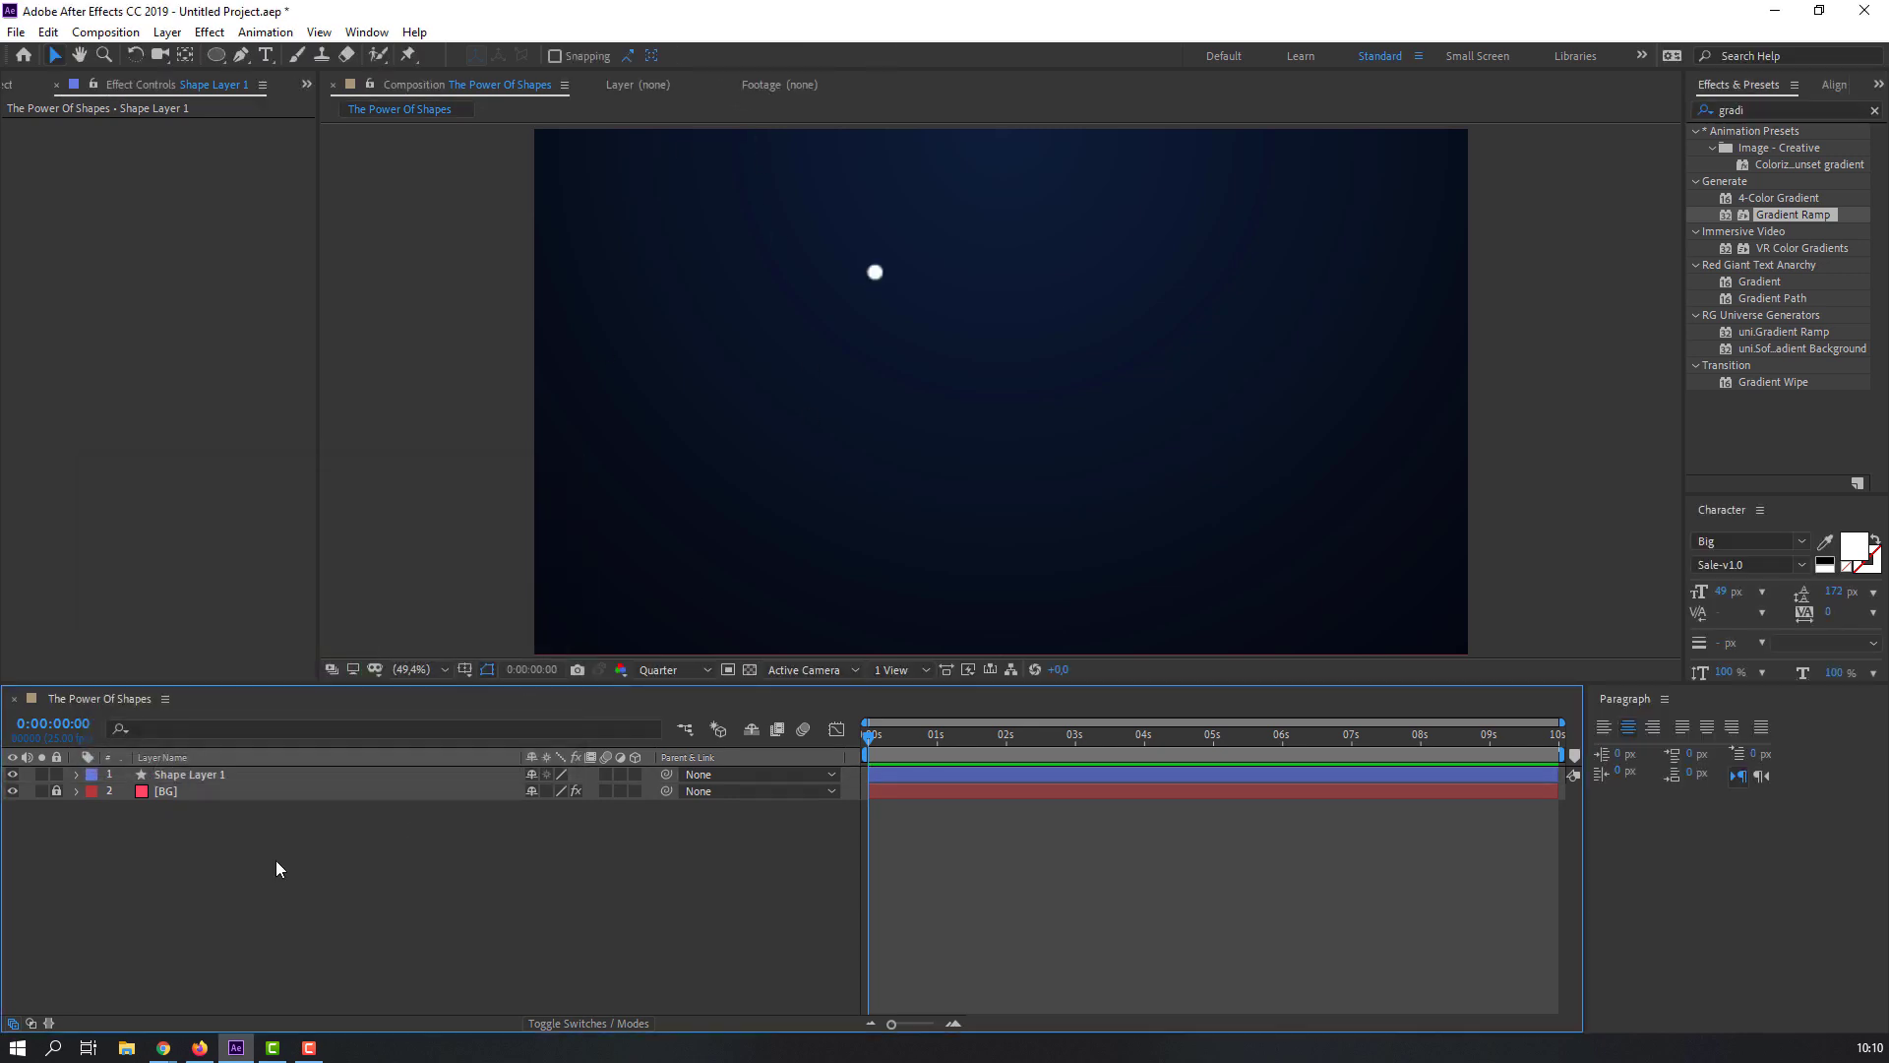
Step: Rename the circle's shape layer to shape_circle
left_click(214, 775)
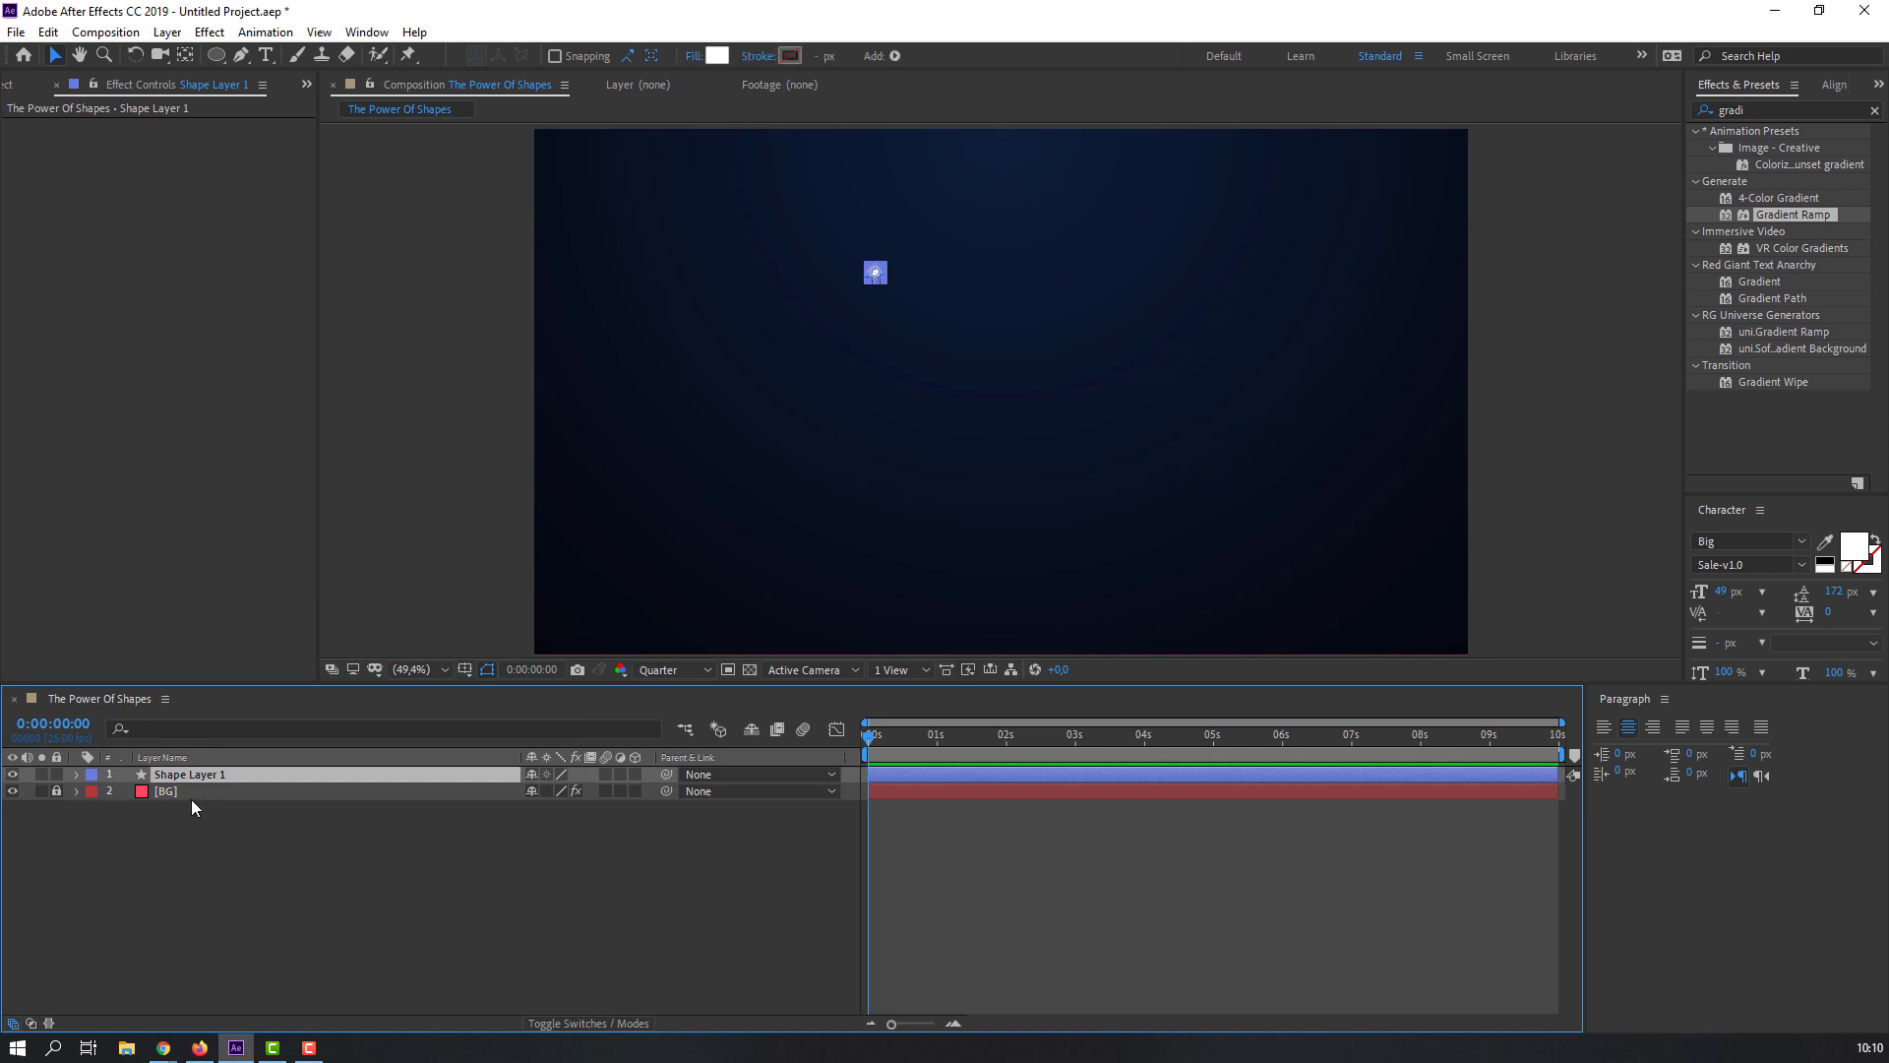
key("Return")
type("shape_circle")
key("Return")
Step: Add a Repeater to the shape_circle layer and set its number of copies to 15
left_click(201, 781)
left_click(896, 56)
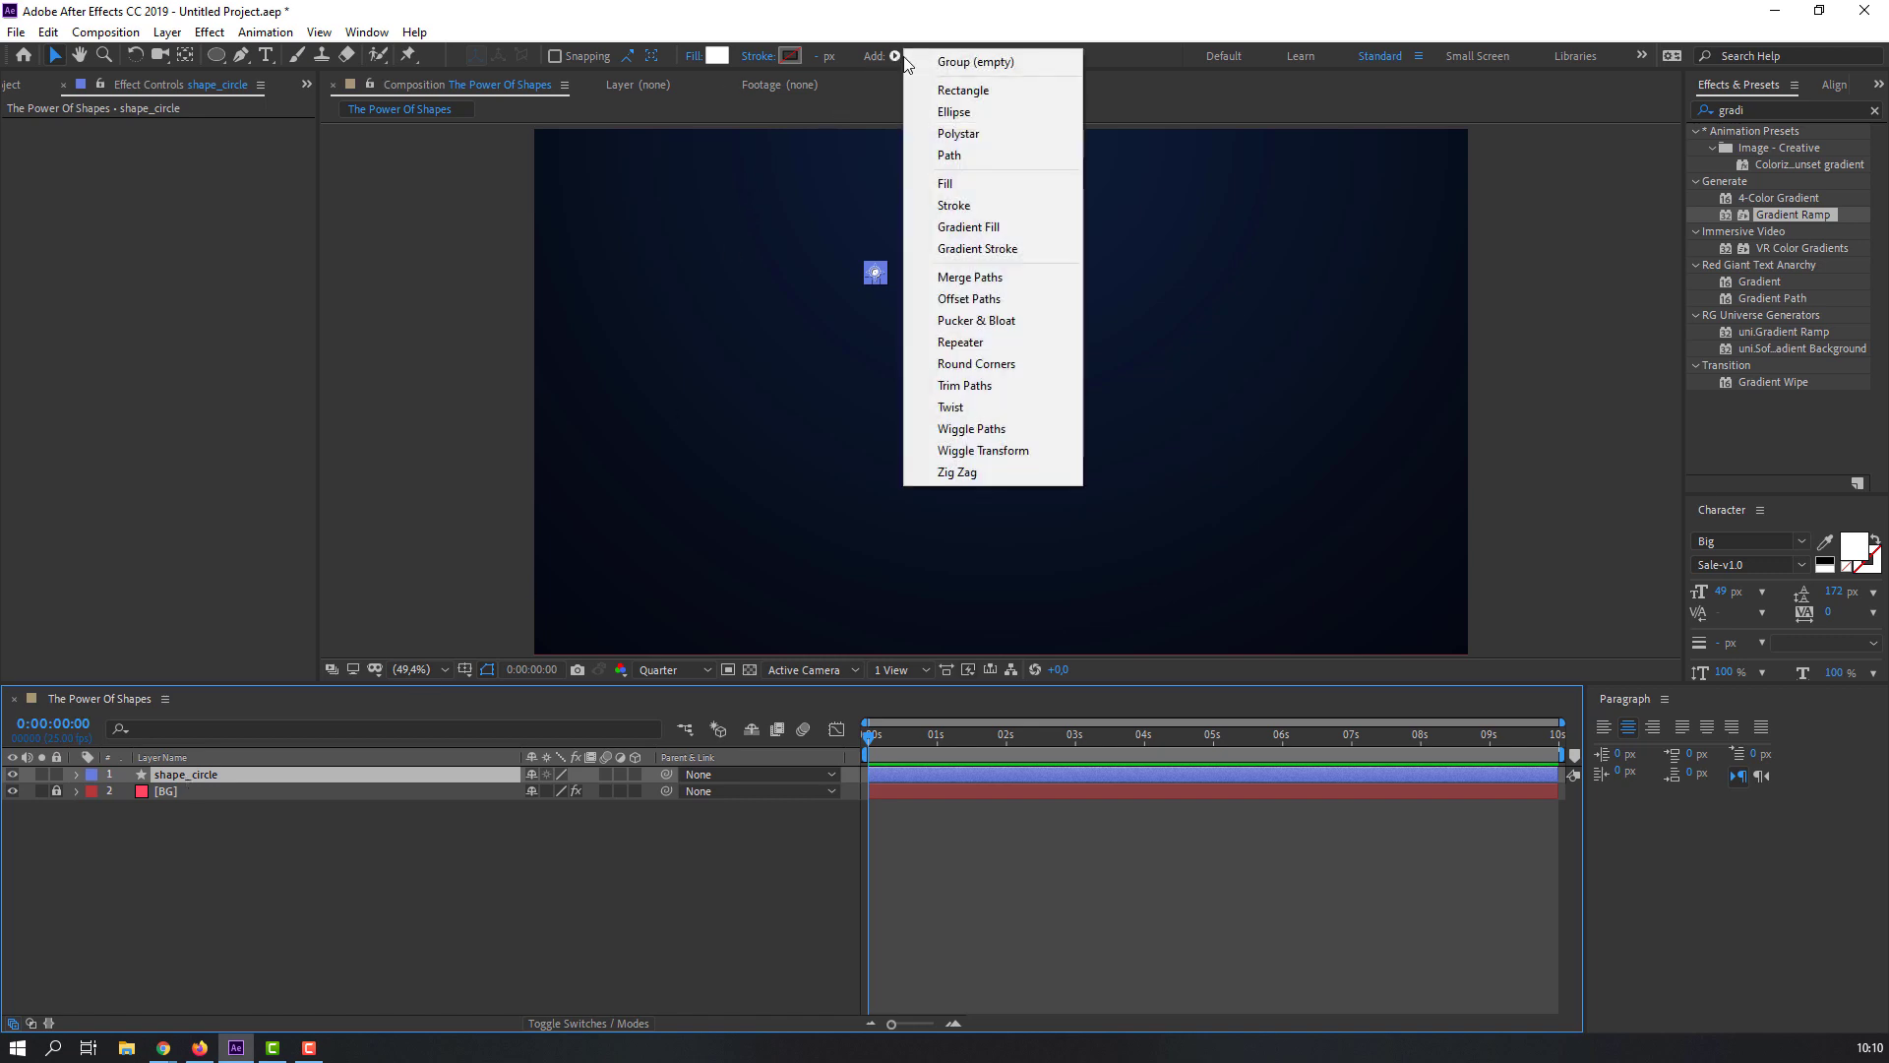
left_click(959, 343)
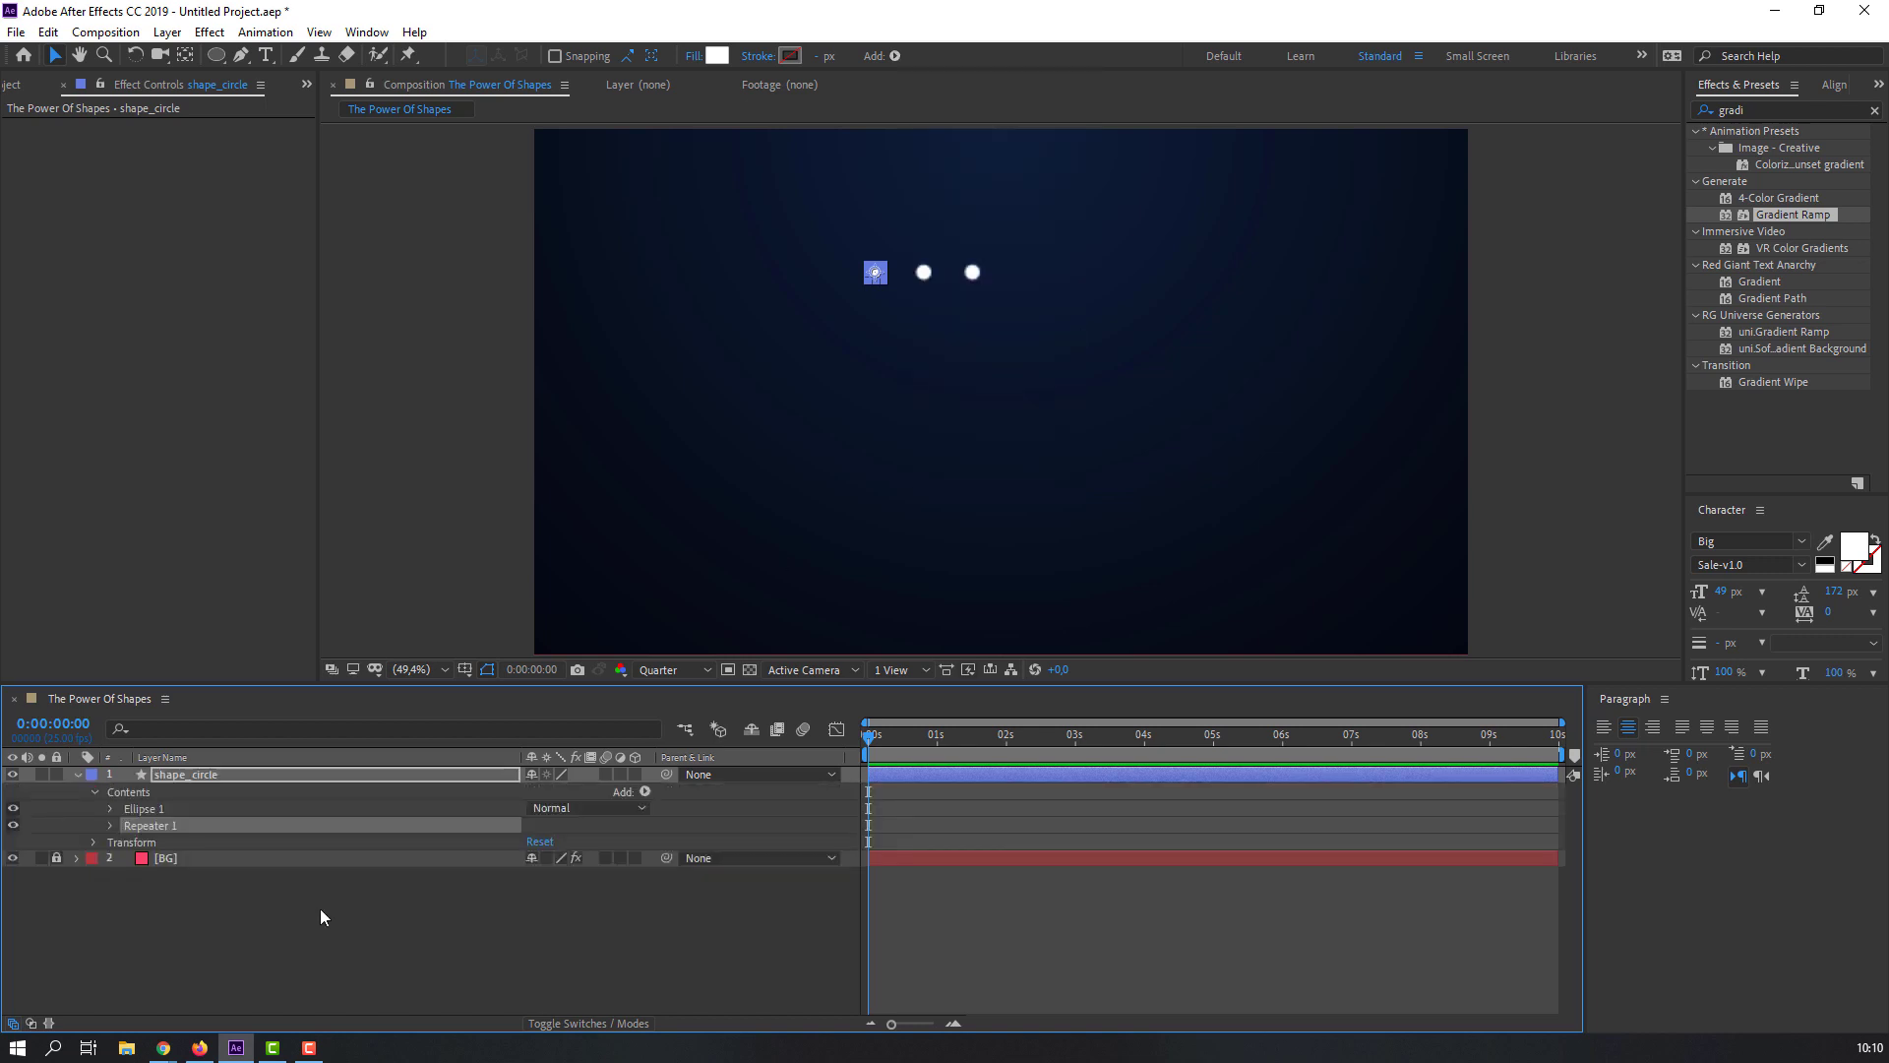
left_click(109, 825)
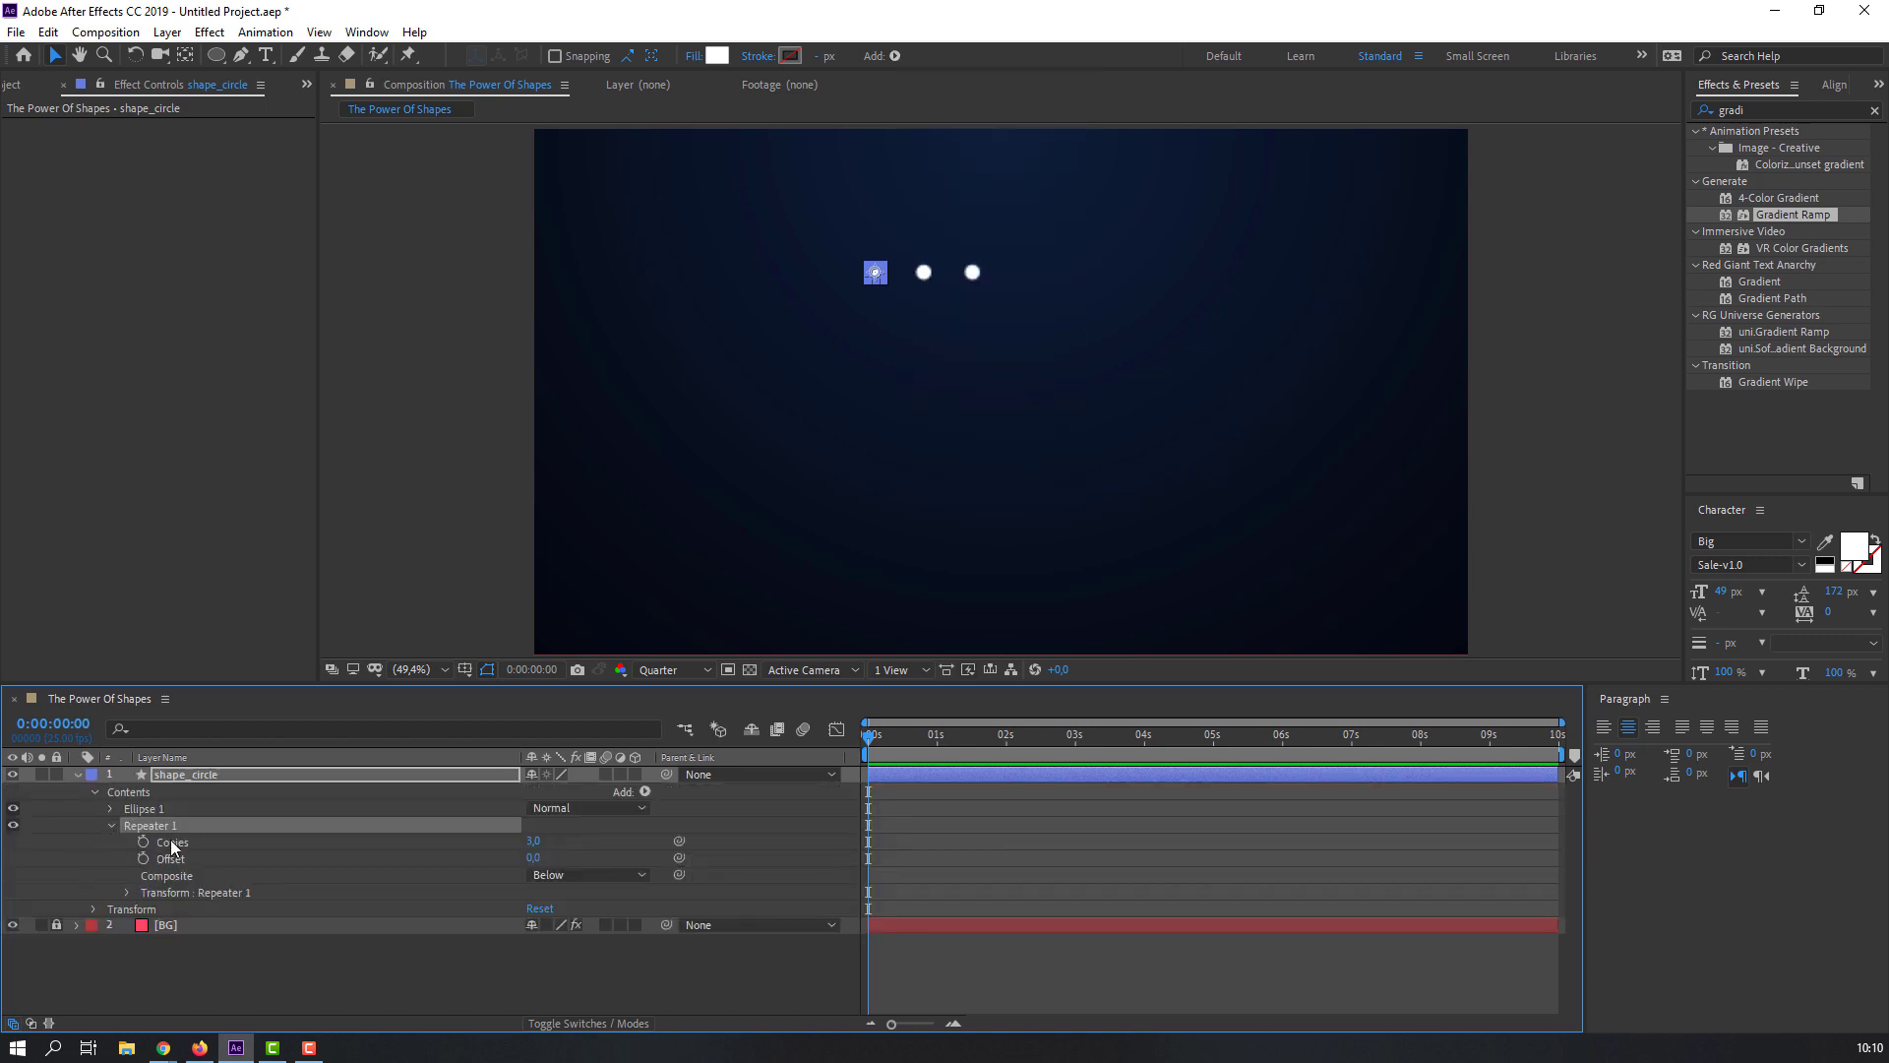
left_click(532, 841)
key("Return")
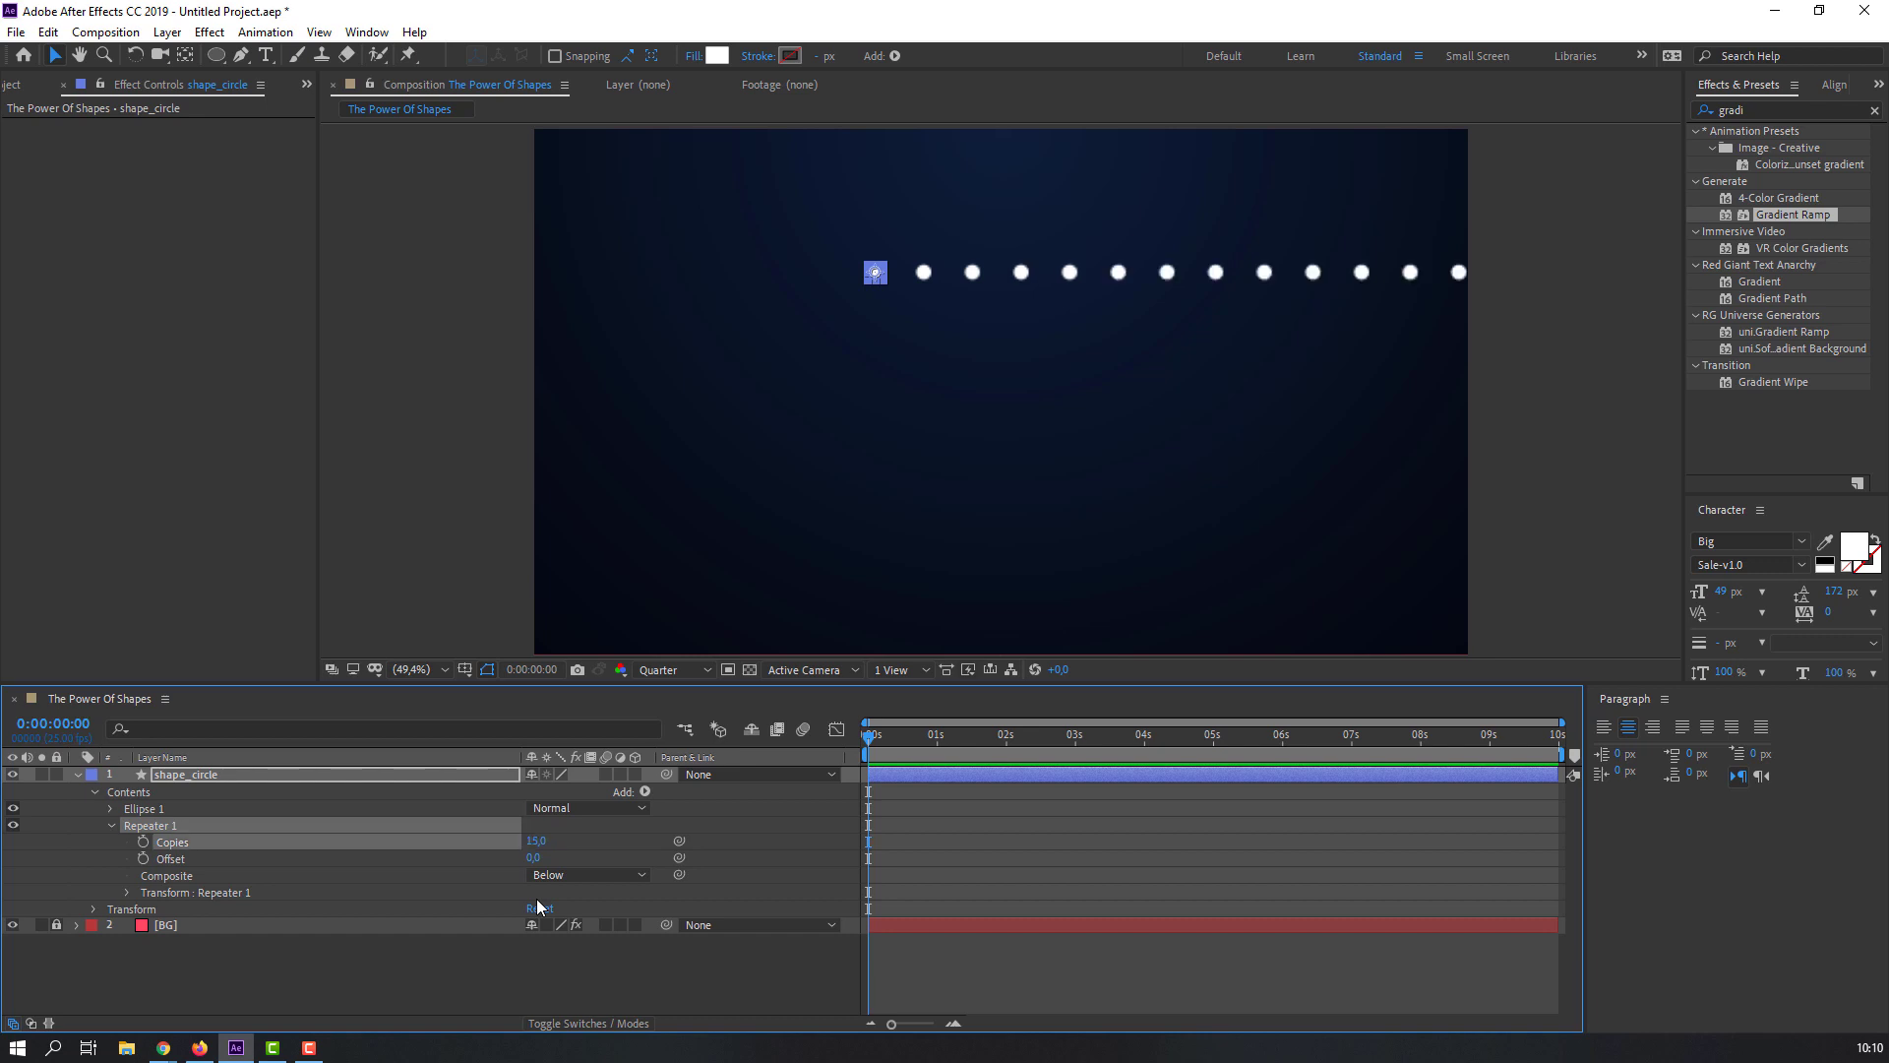
Step: Keyframe the repeater's transform rotation from 0 at the first frame to 5 revolutions at 0:00:09:24, and preview the animation
left_click(126, 892)
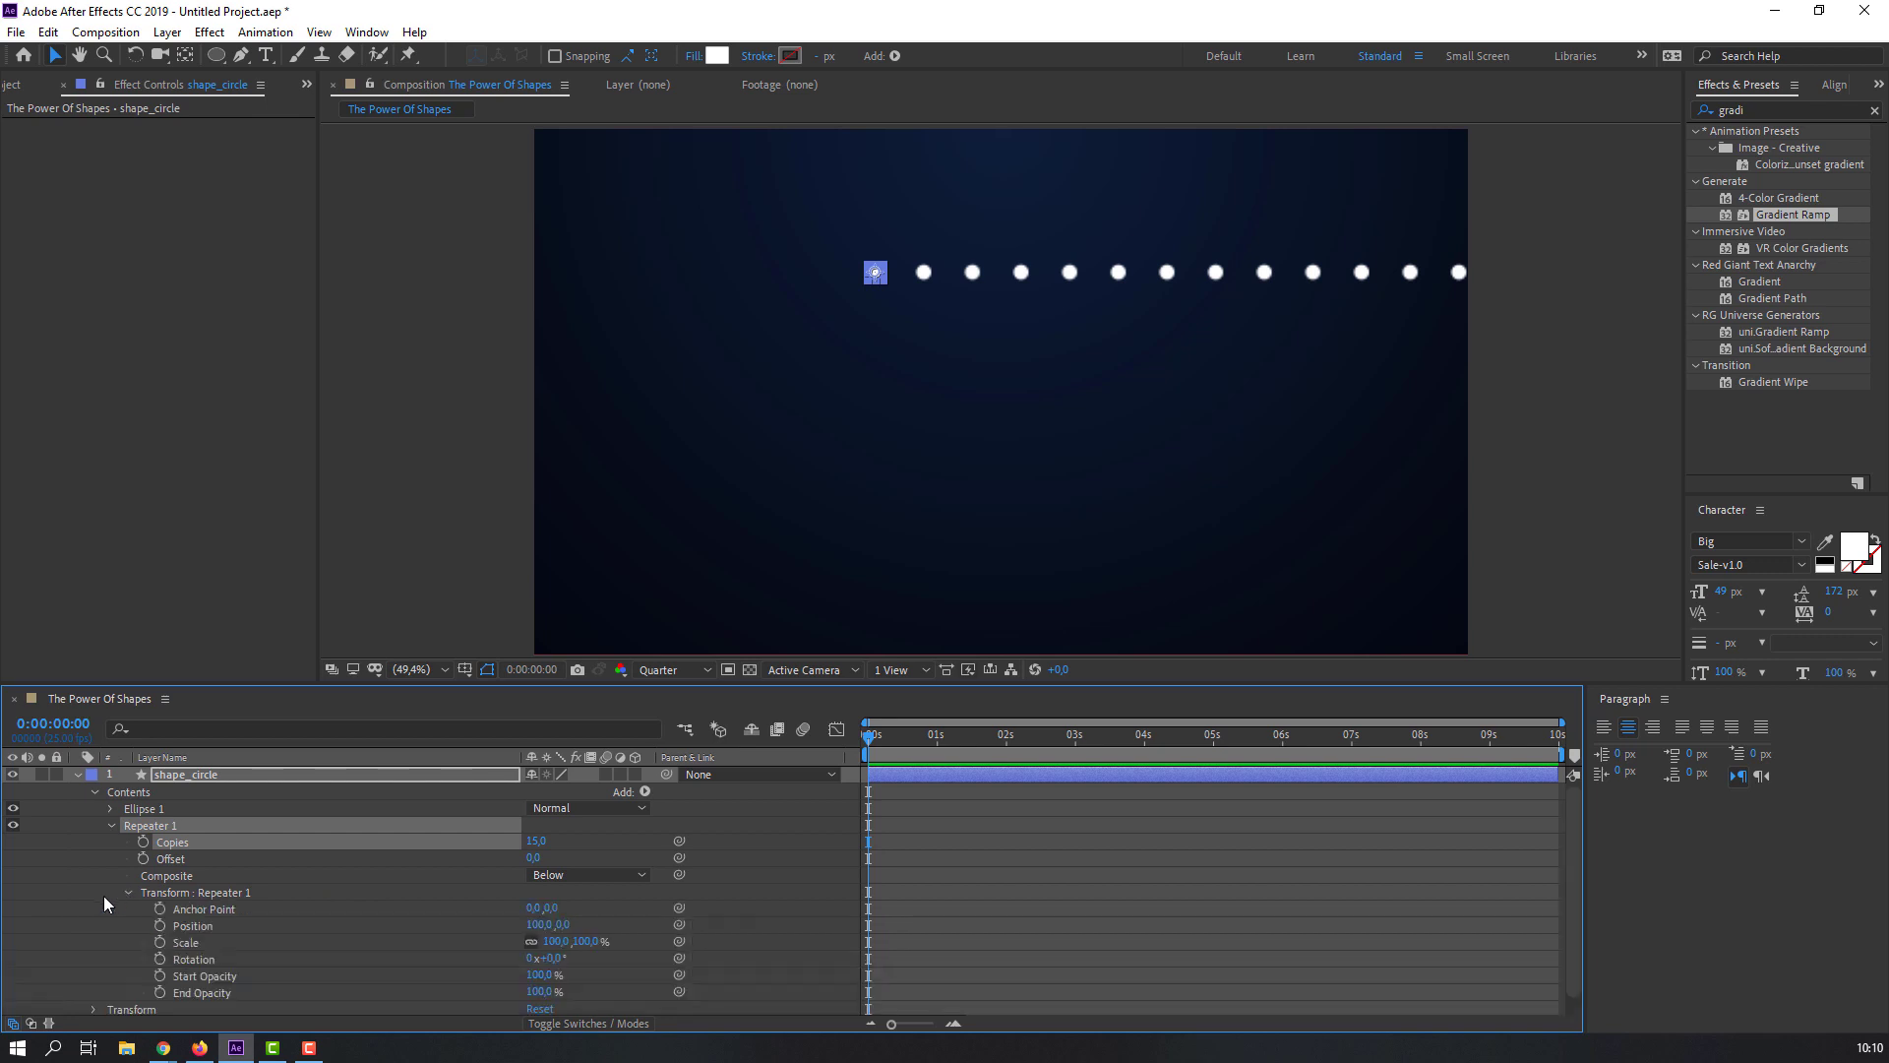
scroll(100, 906, "down", 1)
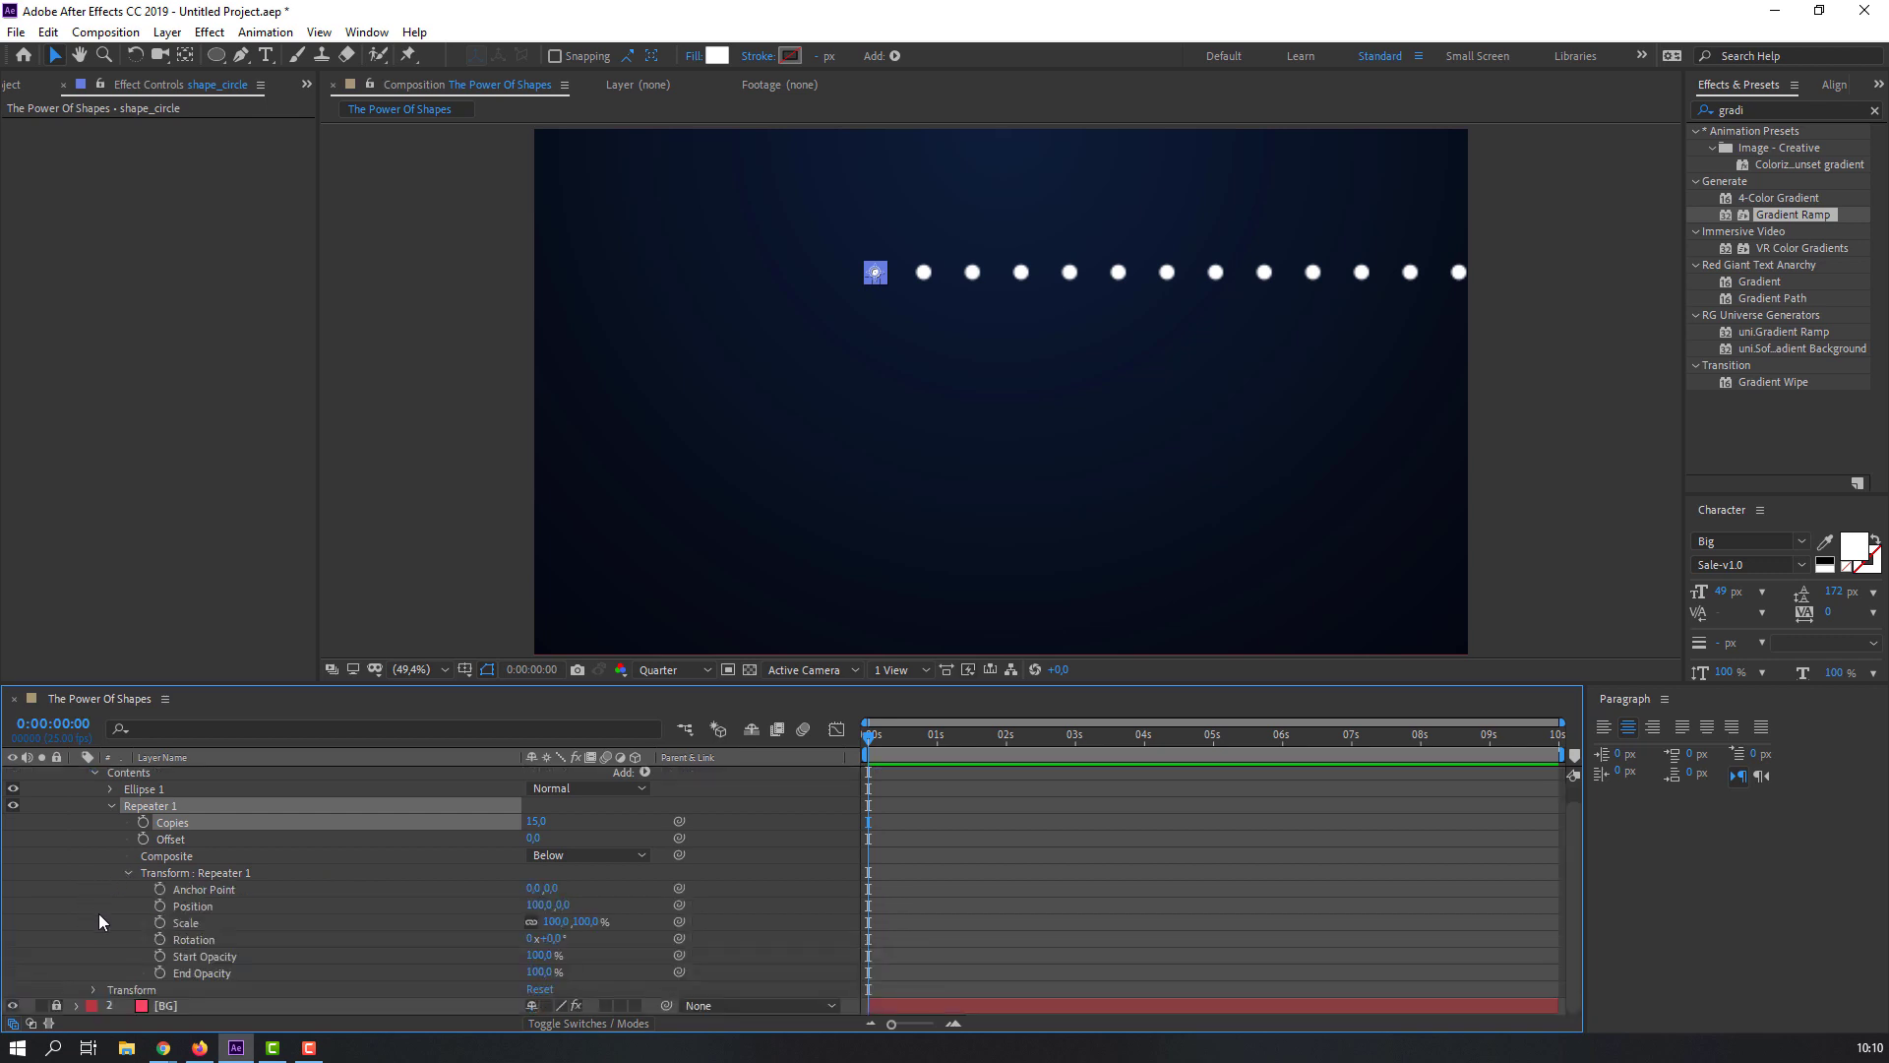
left_click(159, 940)
left_click_drag(871, 736, 1573, 748)
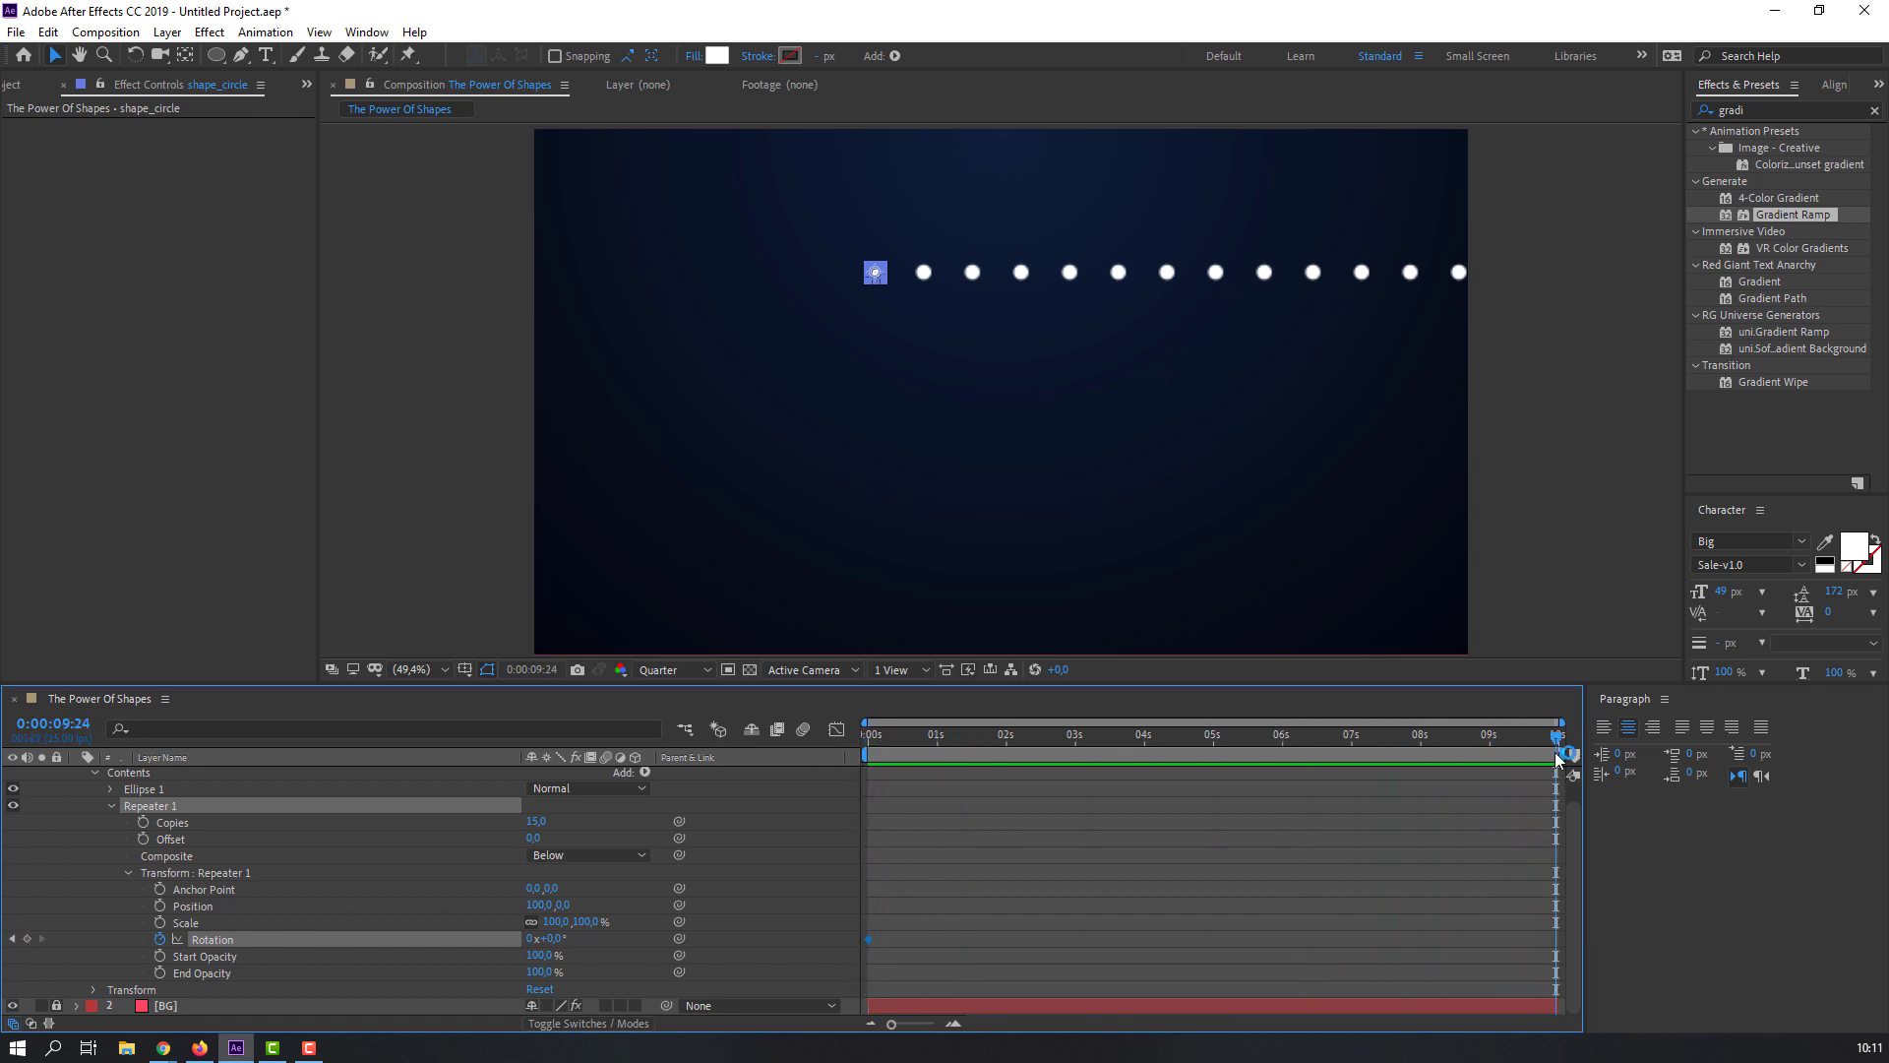
left_click(532, 939)
type("5")
key("Return")
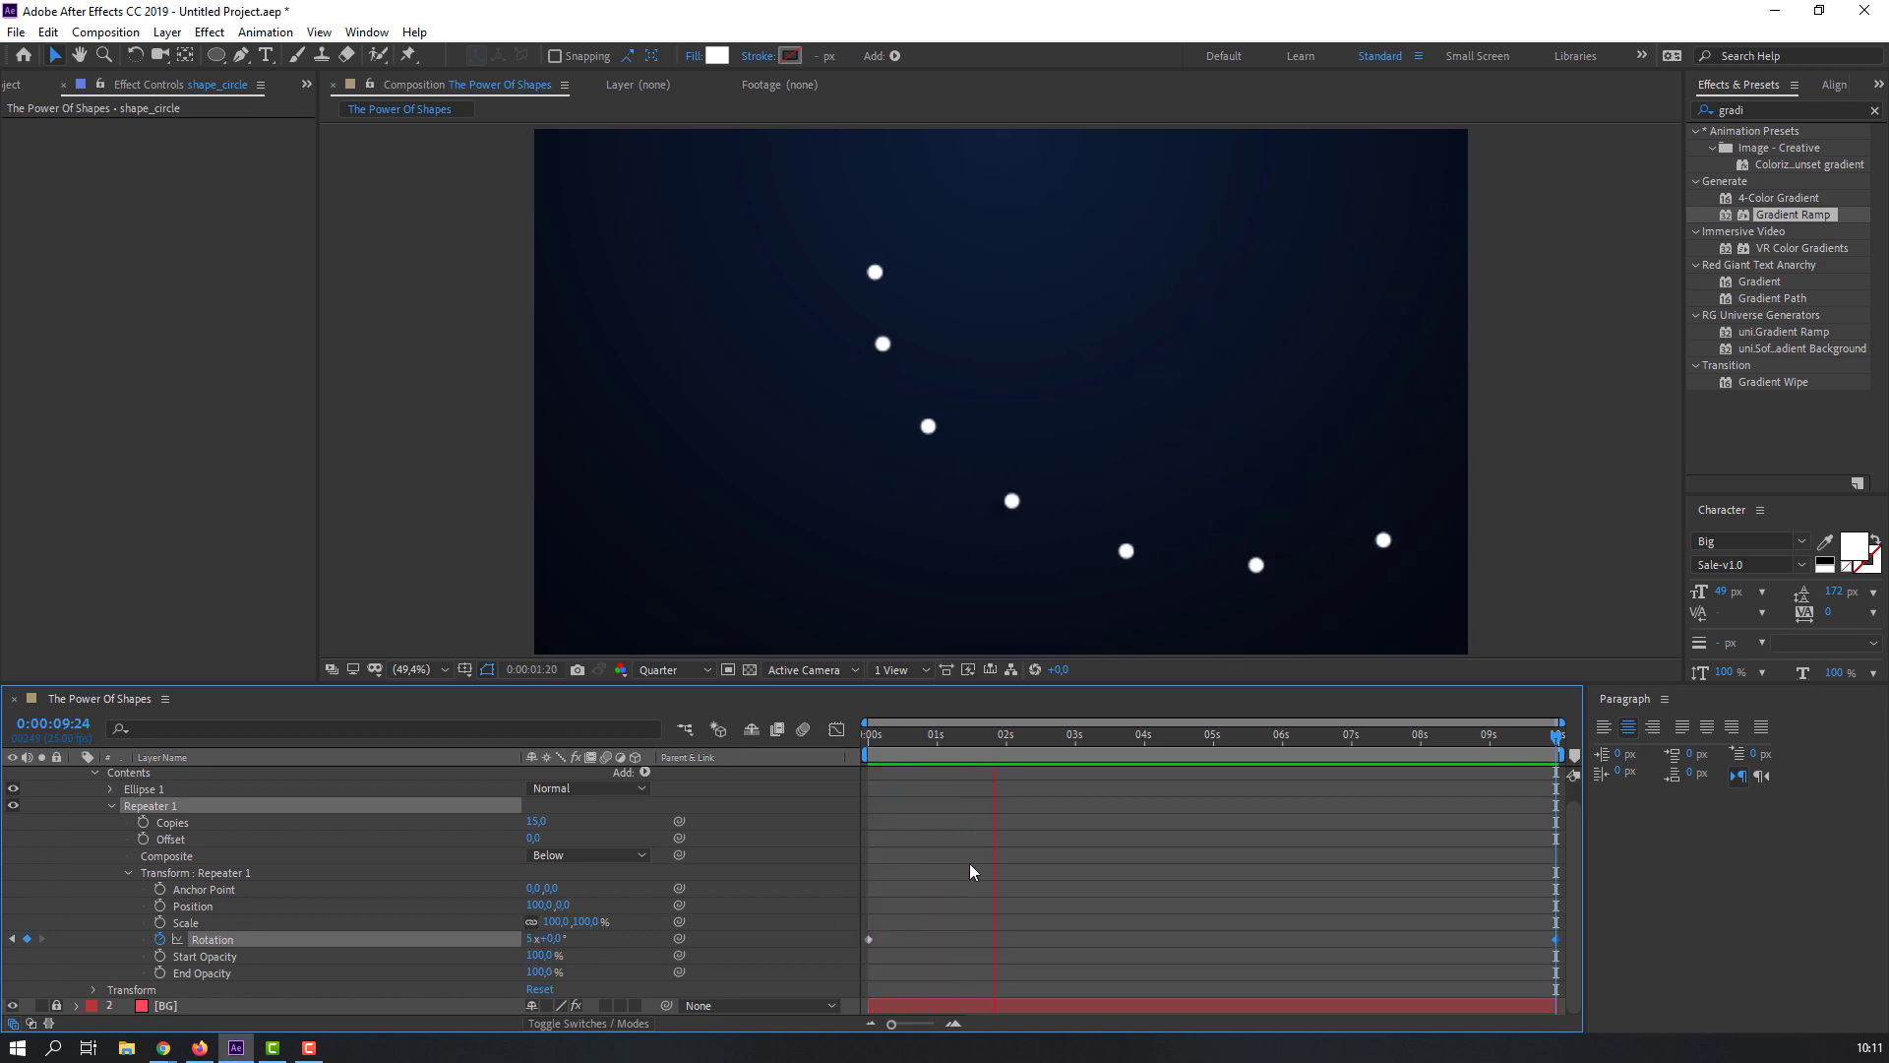
key("space")
Step: Set the repeater's rotation at the last frame to 4 revolutions, preview the animation, and return to the first frame
left_click(531, 939)
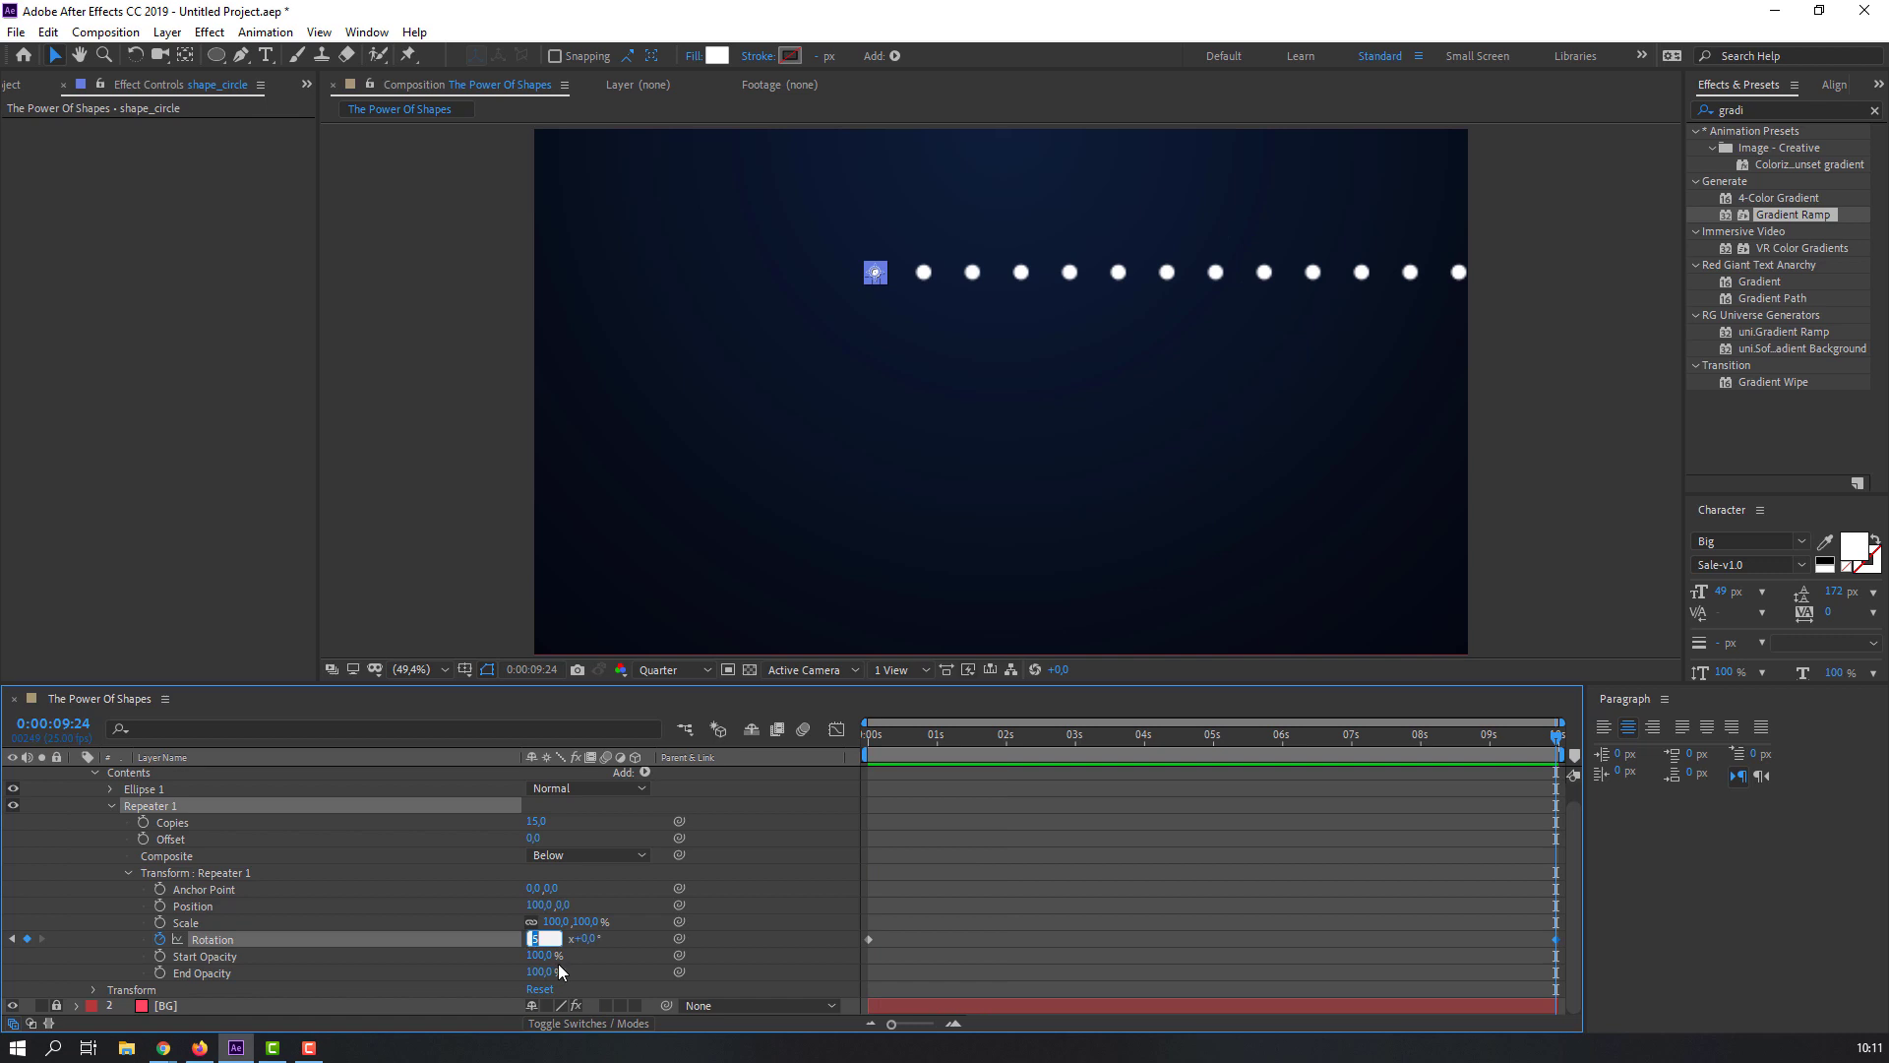
type("4")
key("Return")
key("space")
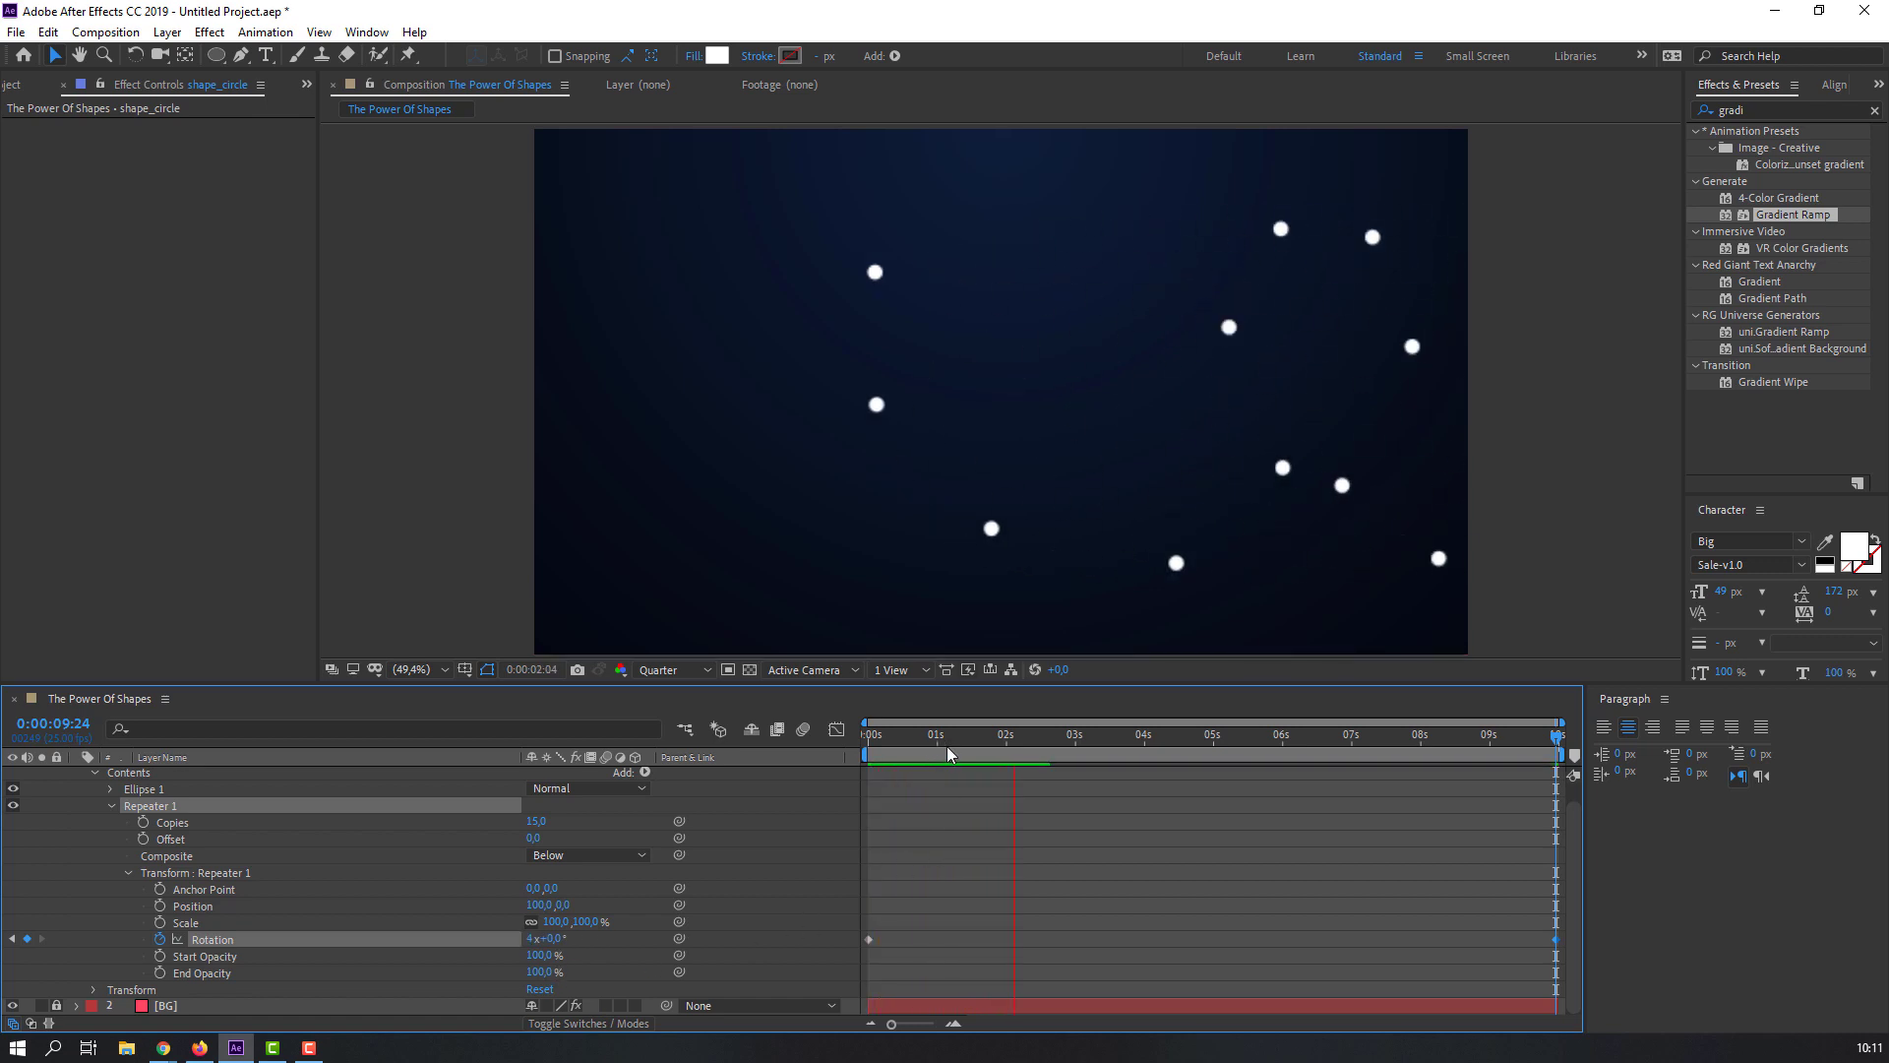
key("space")
key("Home")
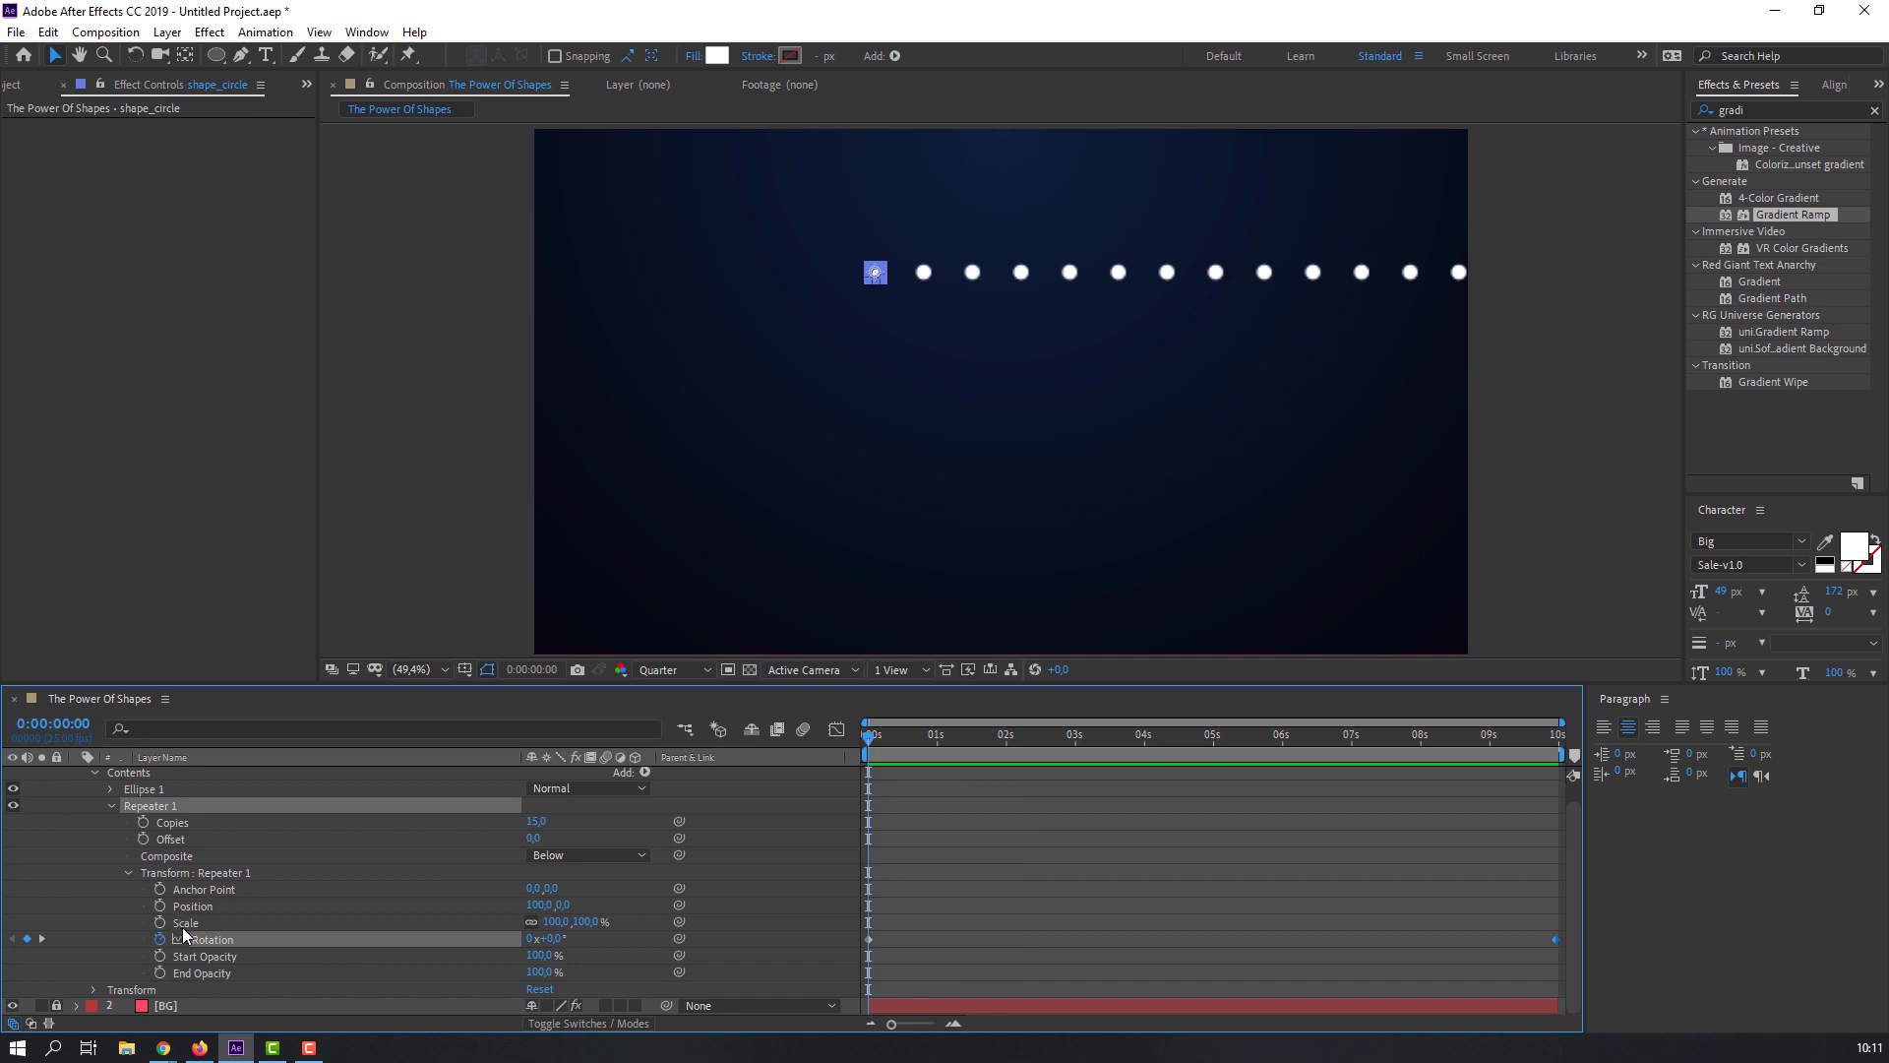
Step: Set the shape_circle repeater's transform scale to 76% and preview the animation
left_click(555, 920)
type("12")
key("Return")
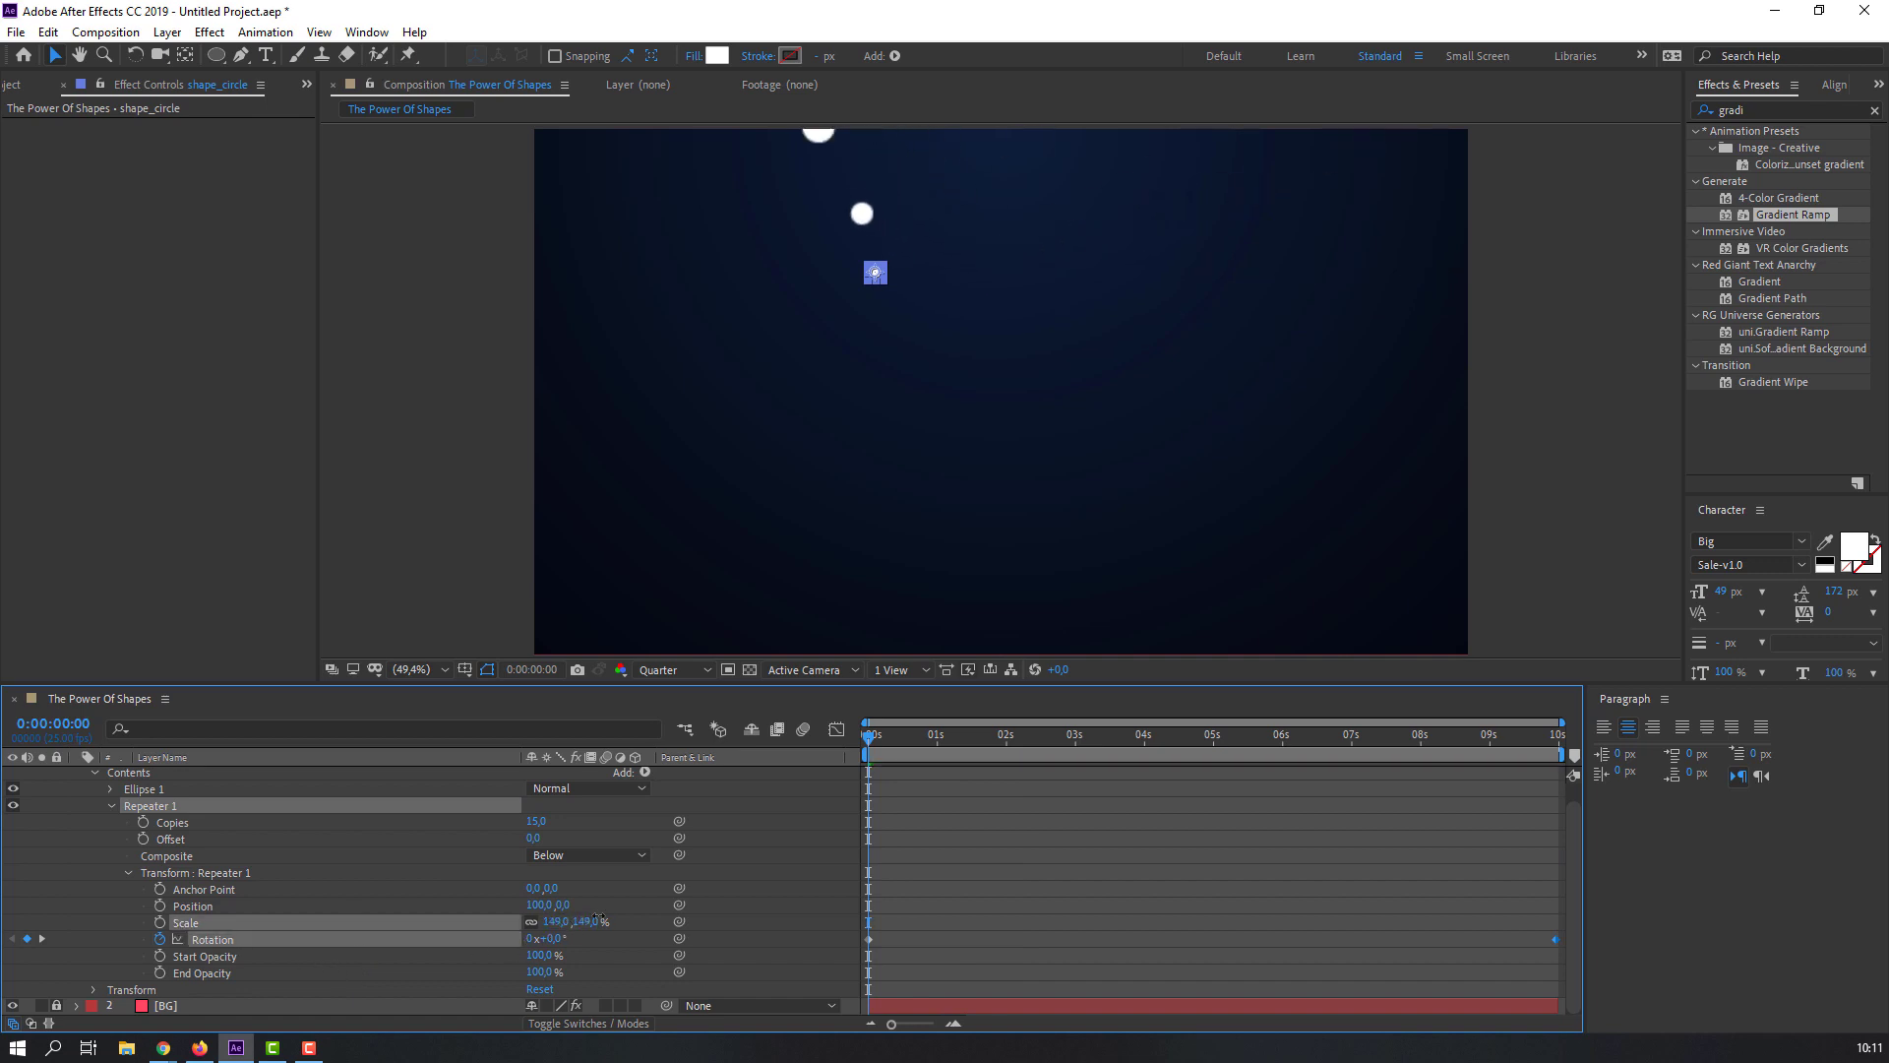
left_click_drag(442, 913, 500, 896)
left_click(553, 921)
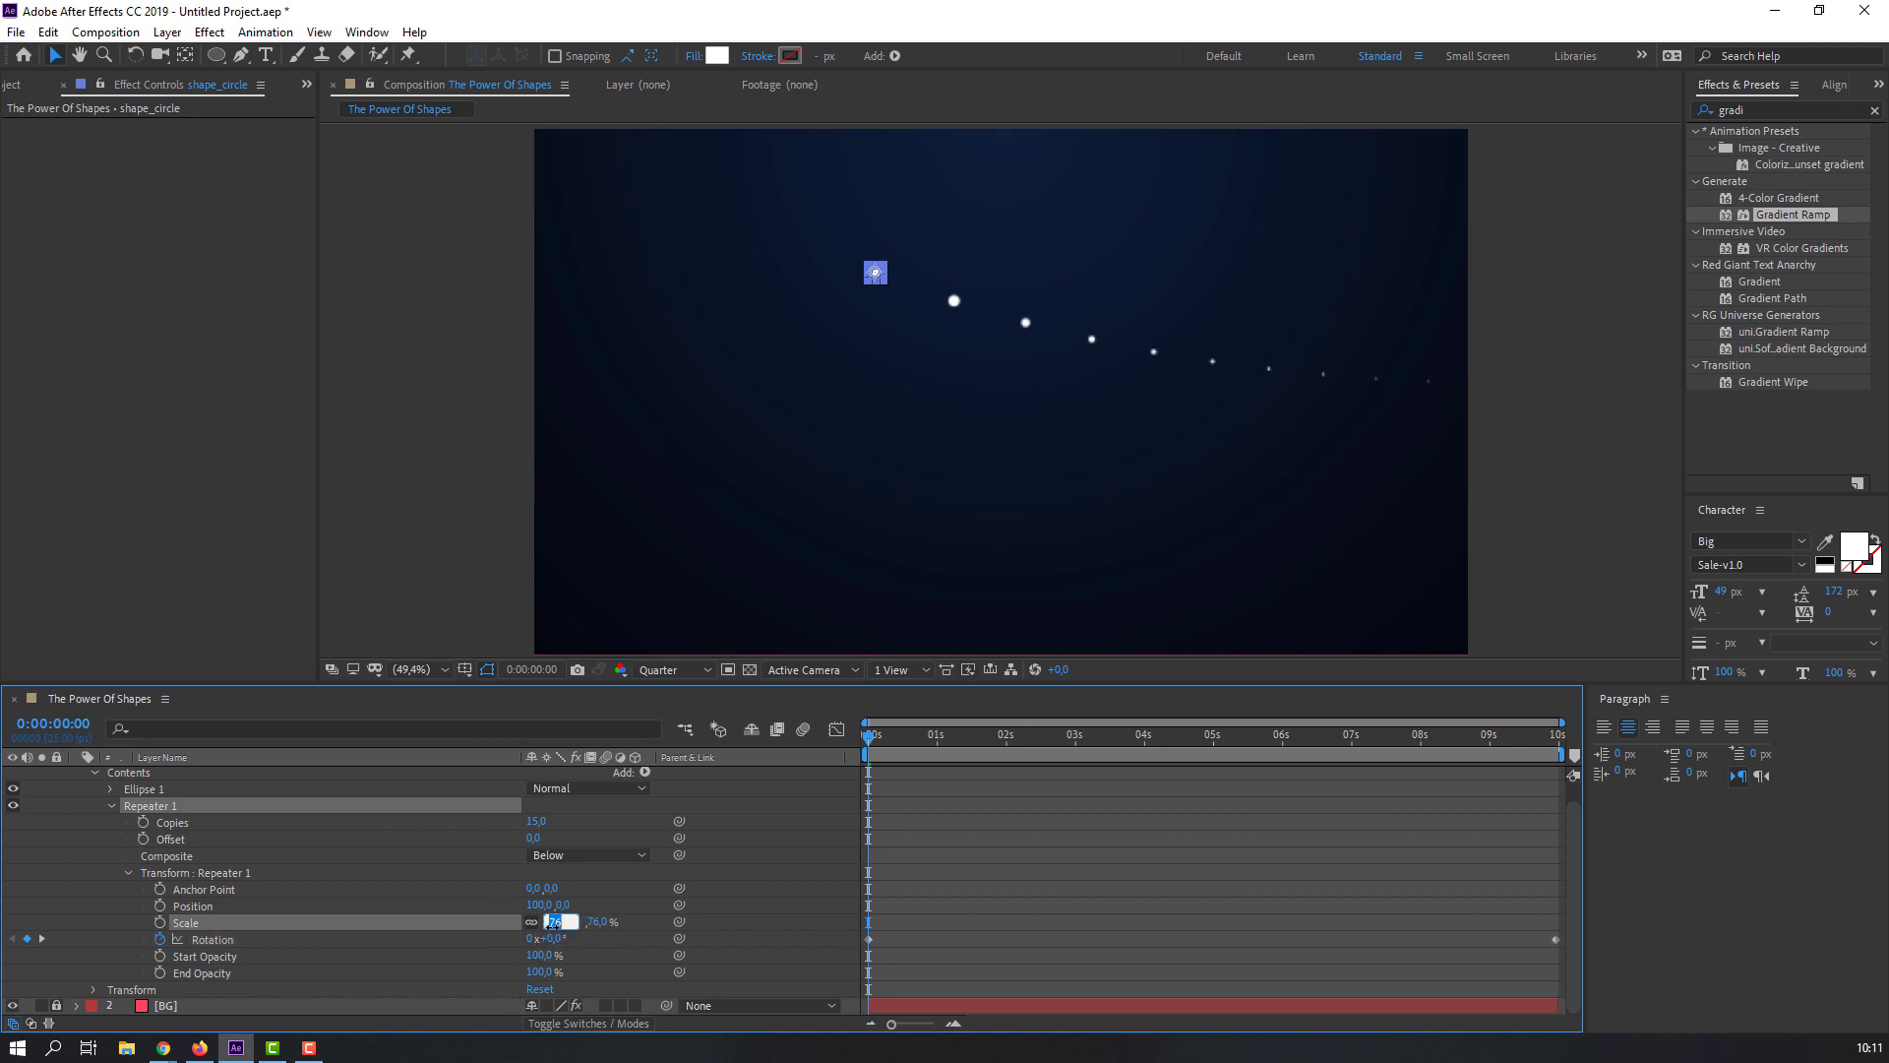
key("Return")
key("space")
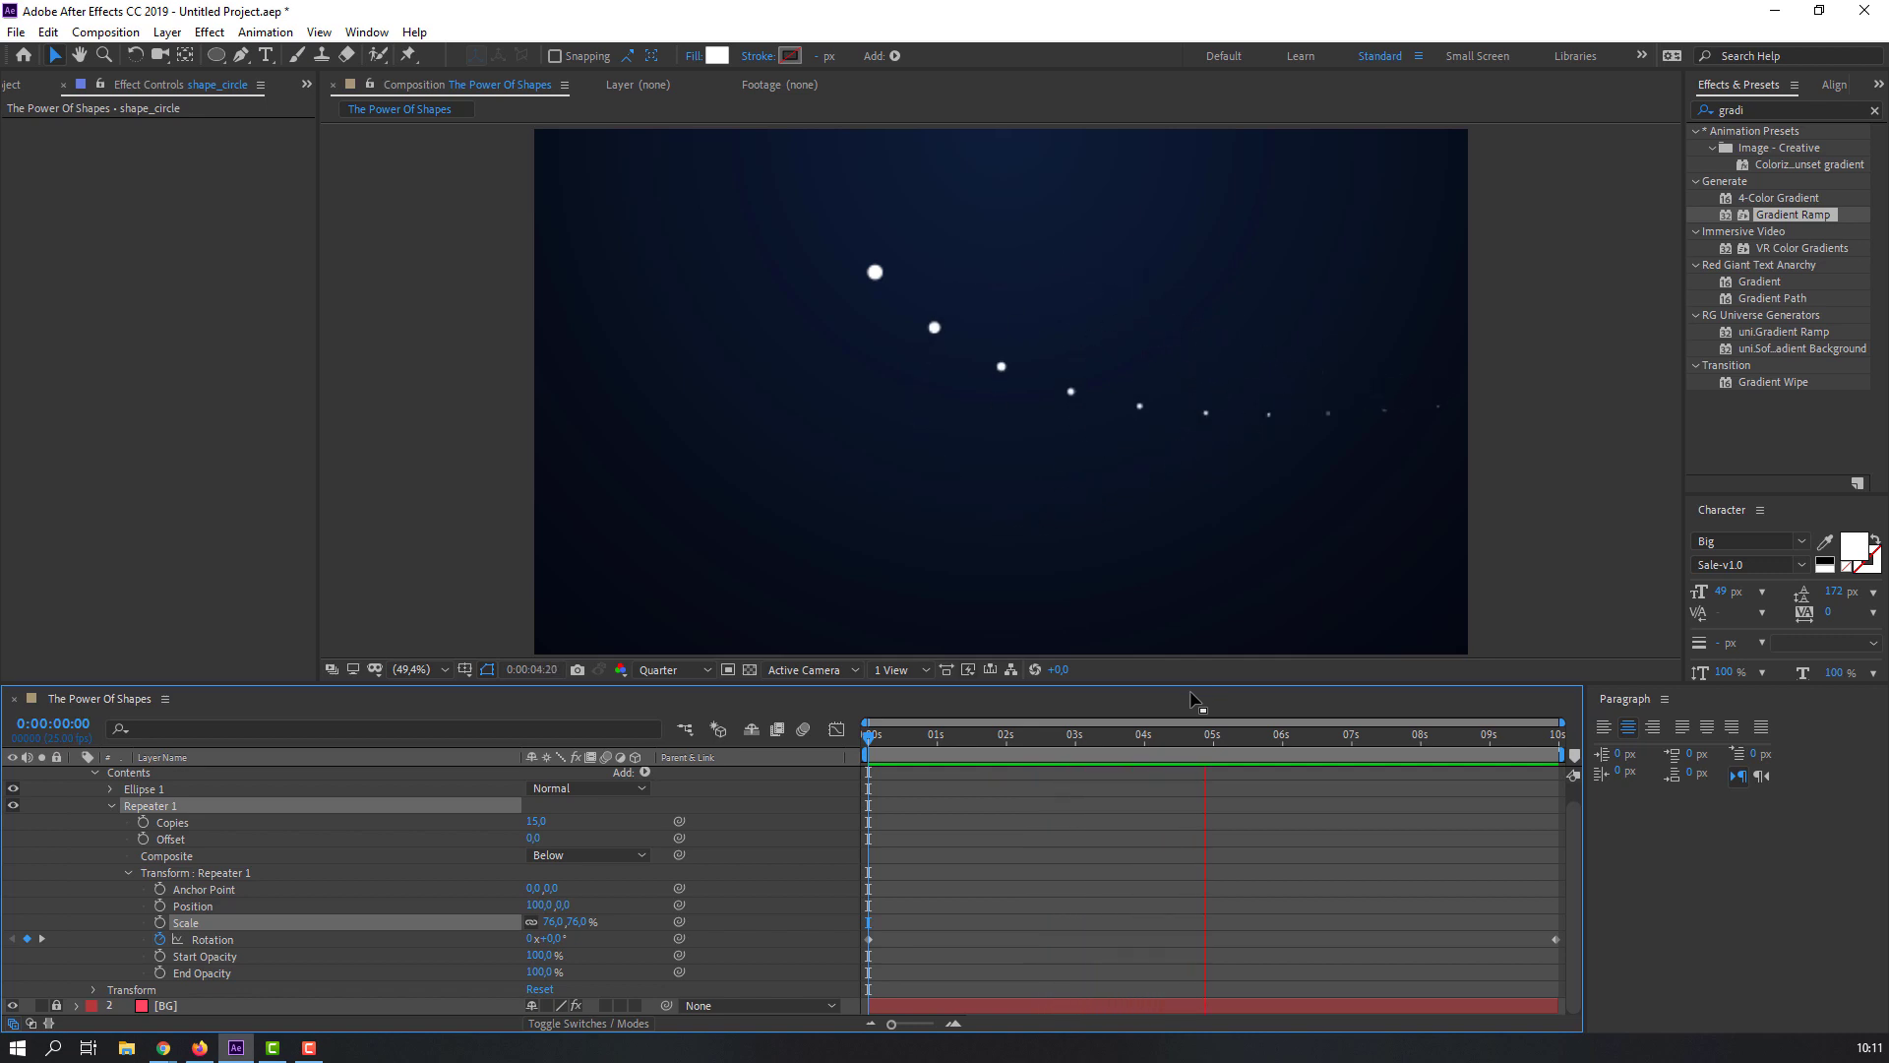
Step: Keyframe the repeater's position from 100, 0 at the first frame to -82, 0 at 0:00:05:00
left_click(189, 906)
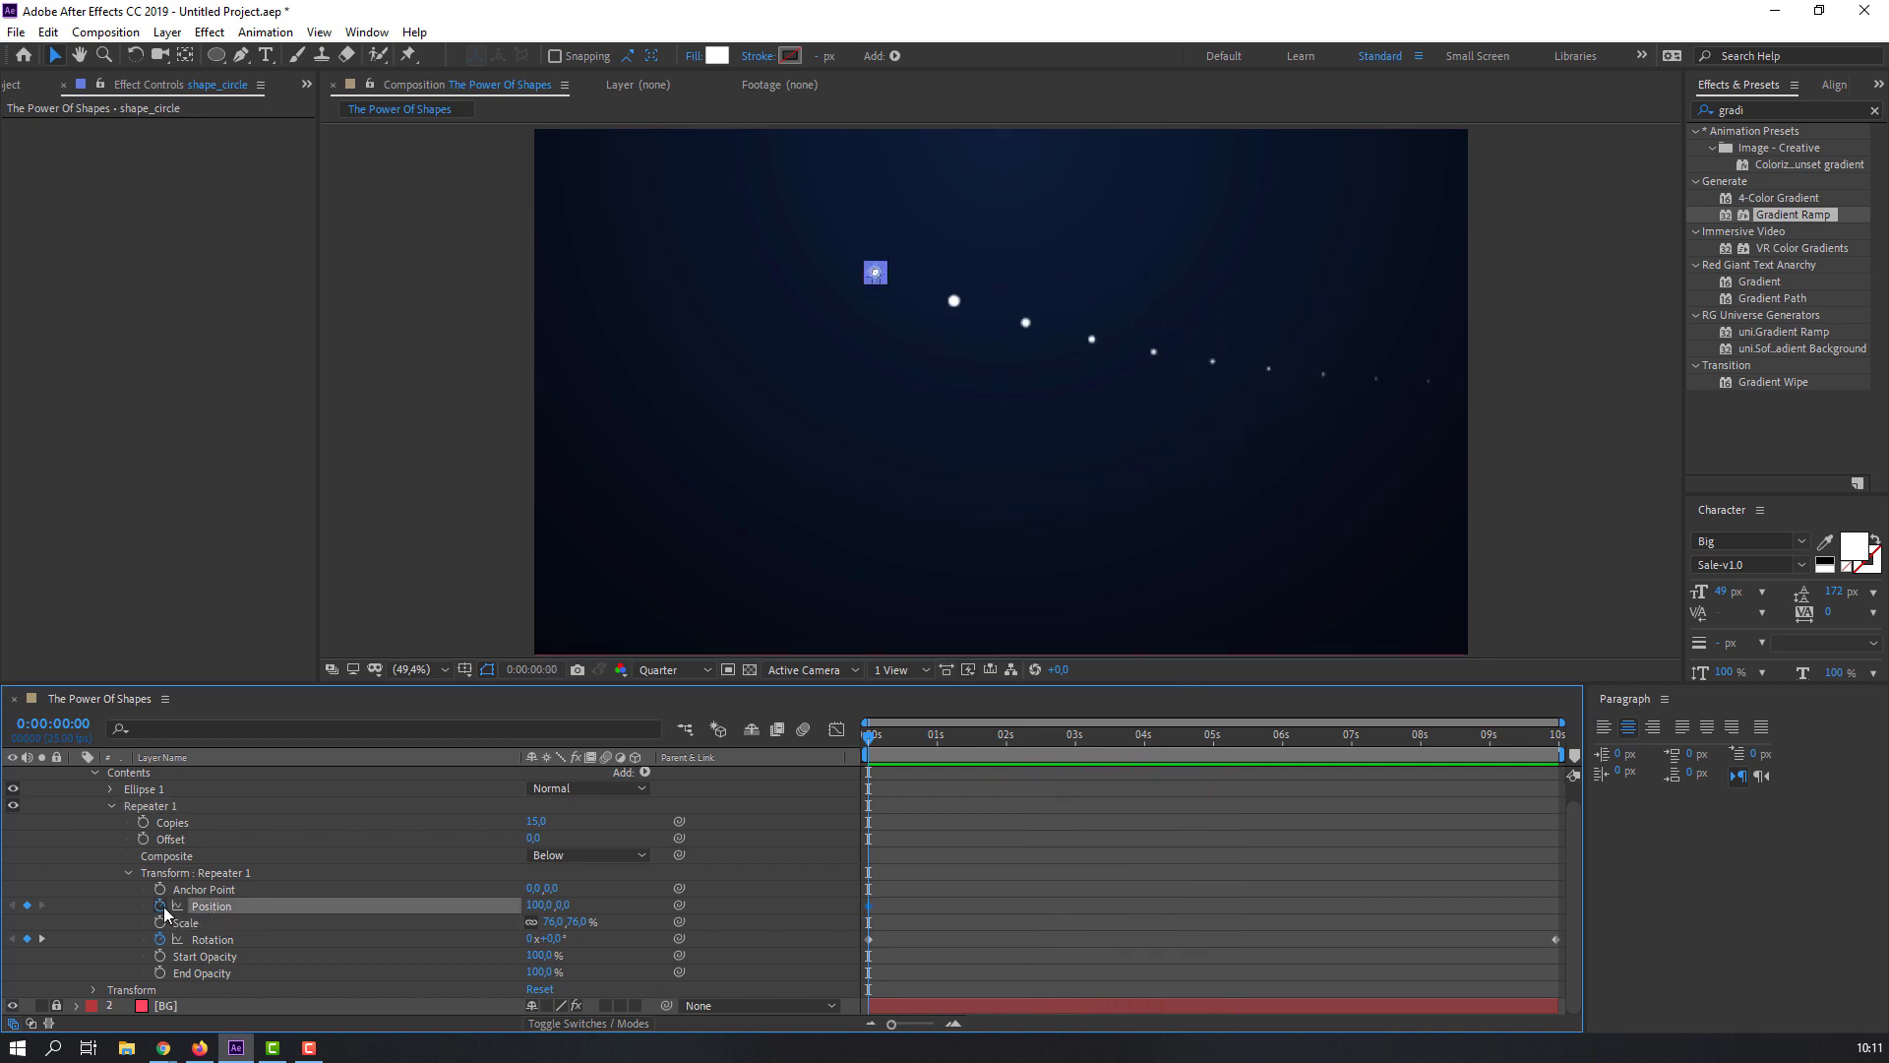
left_click_drag(1092, 743, 1213, 741)
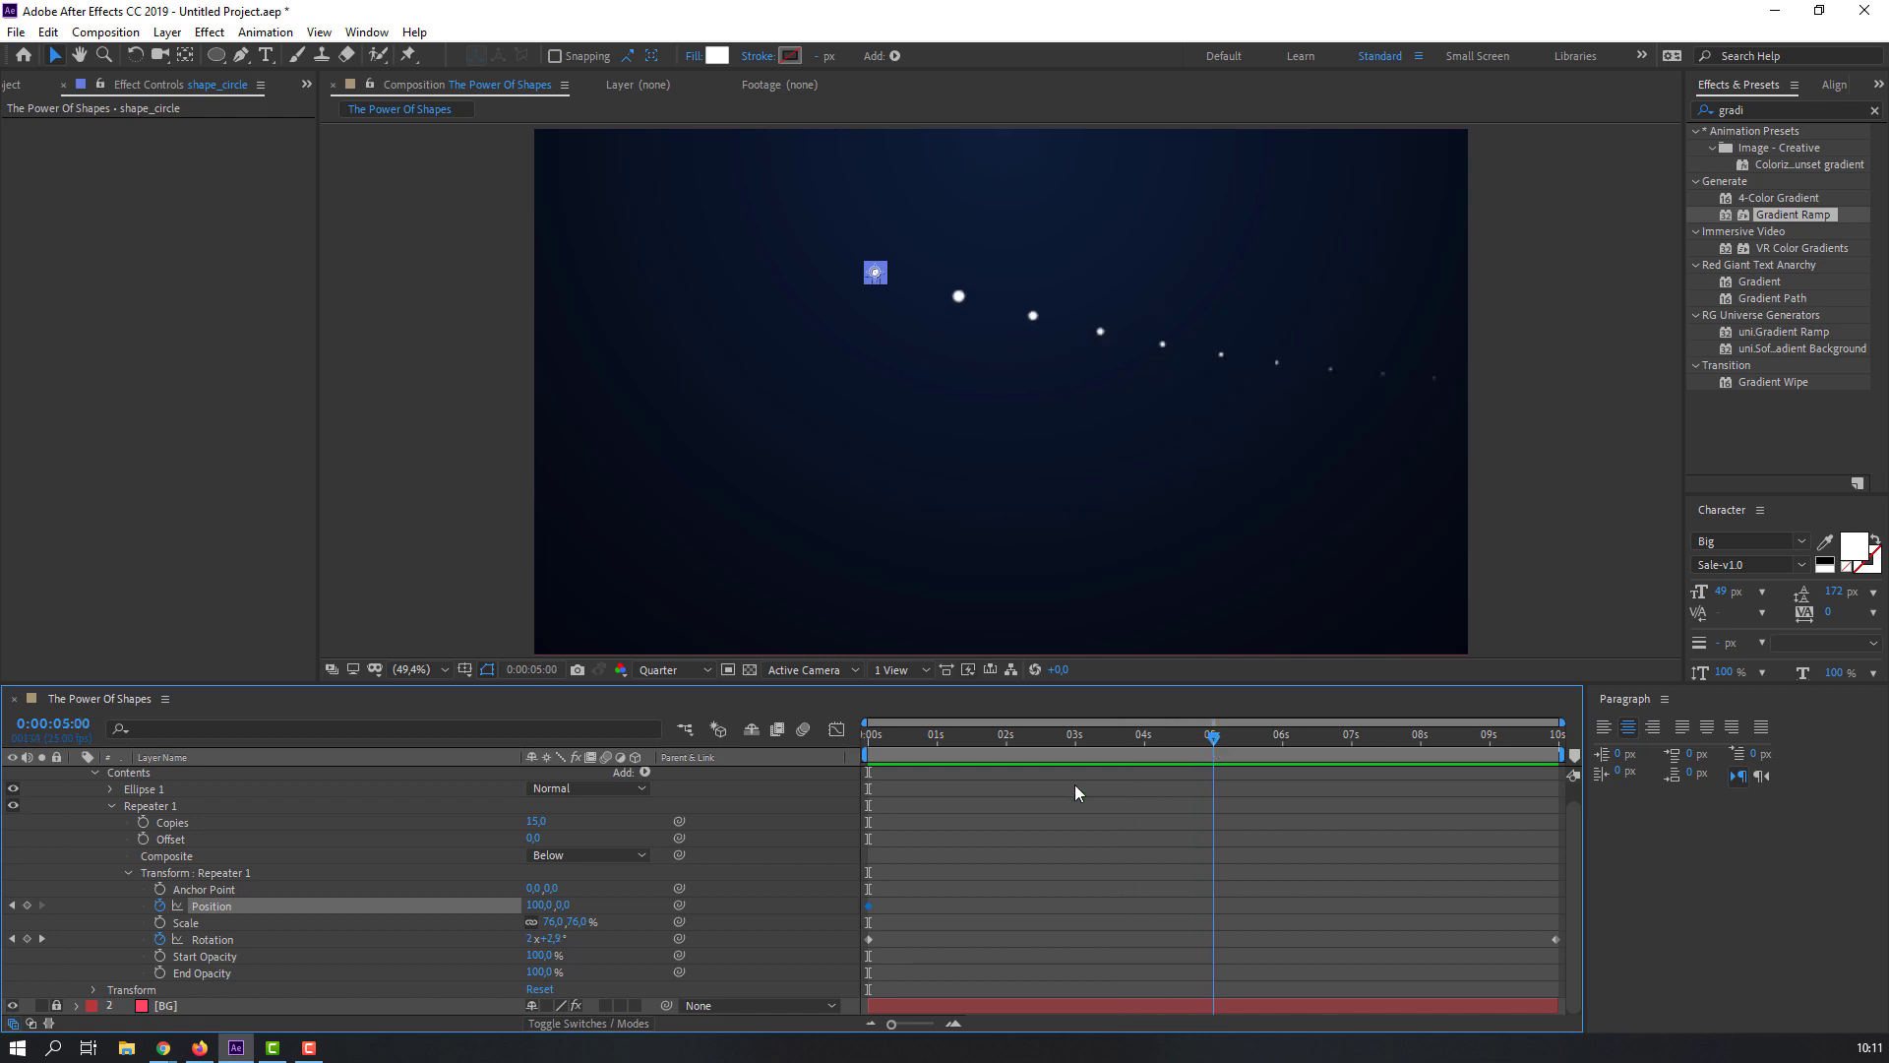
left_click_drag(539, 905, 335, 873)
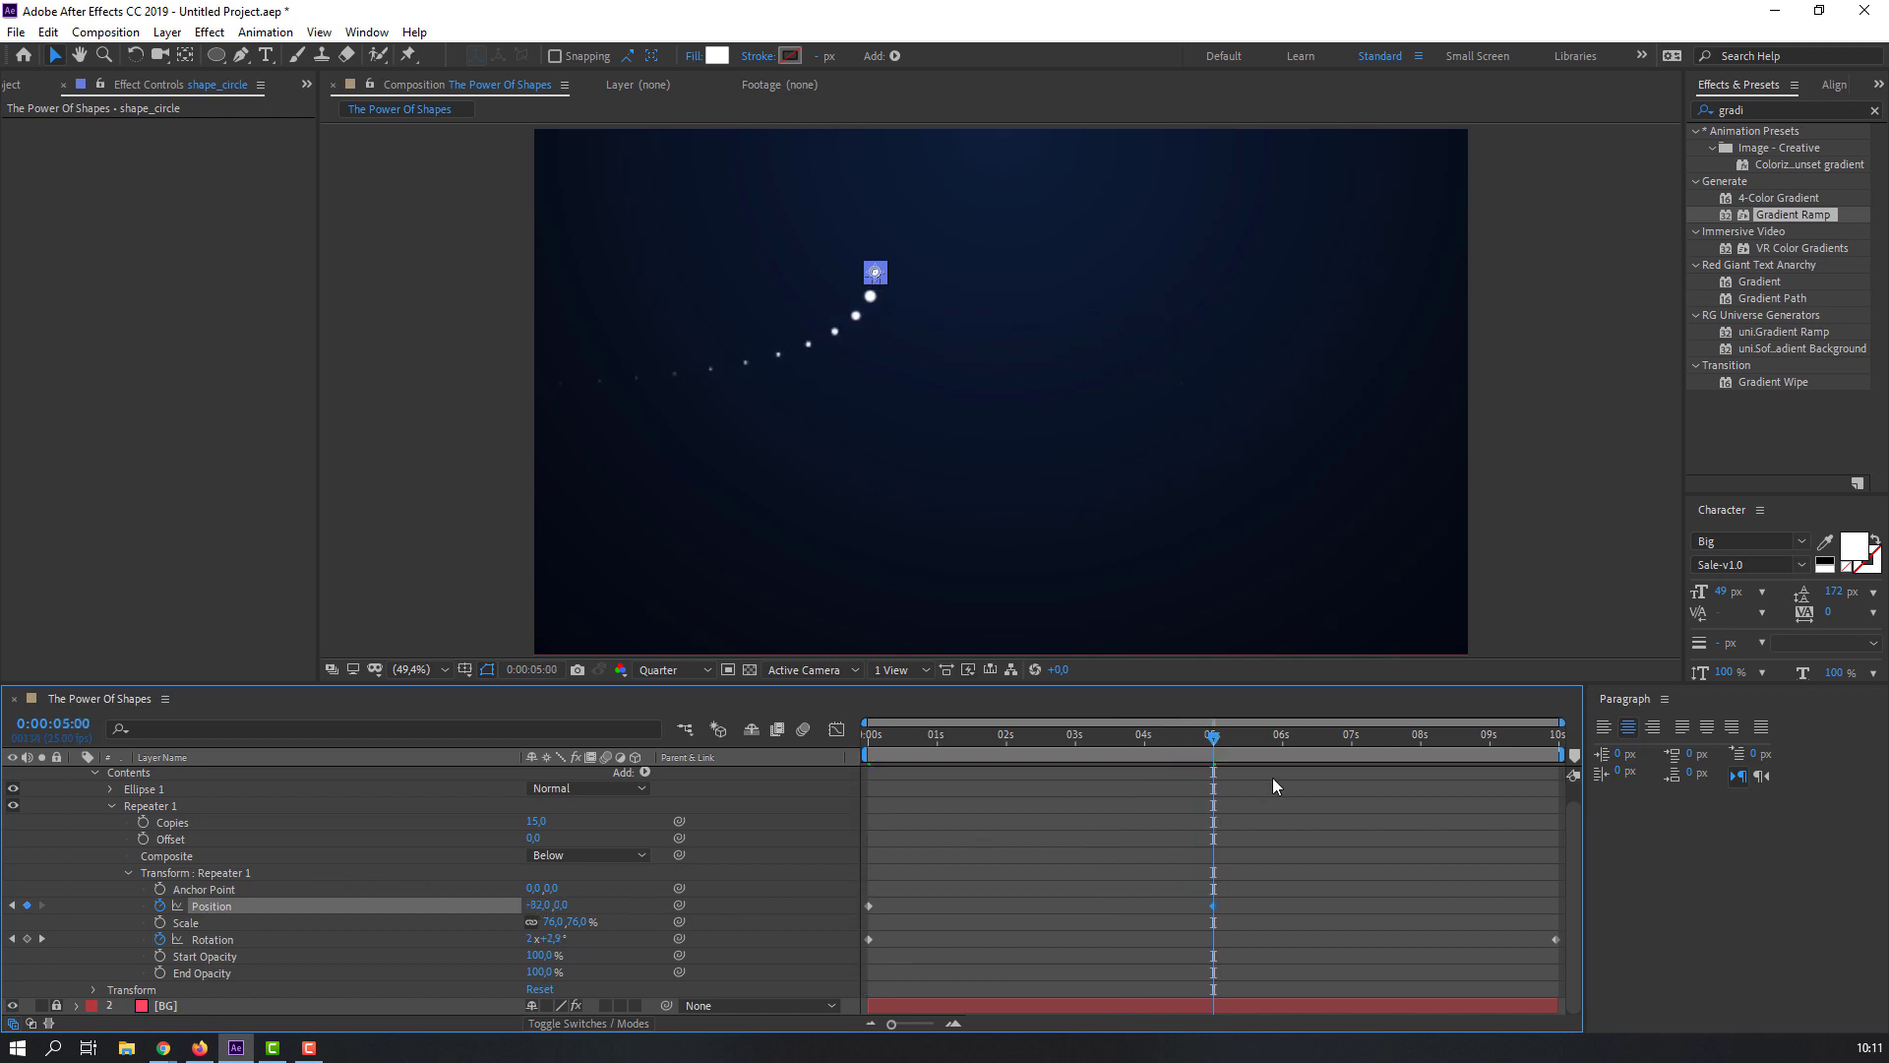
Step: Copy the repeater's first position keyframe to 0:00:09:24 and preview the animation
left_click_drag(1226, 741, 1604, 740)
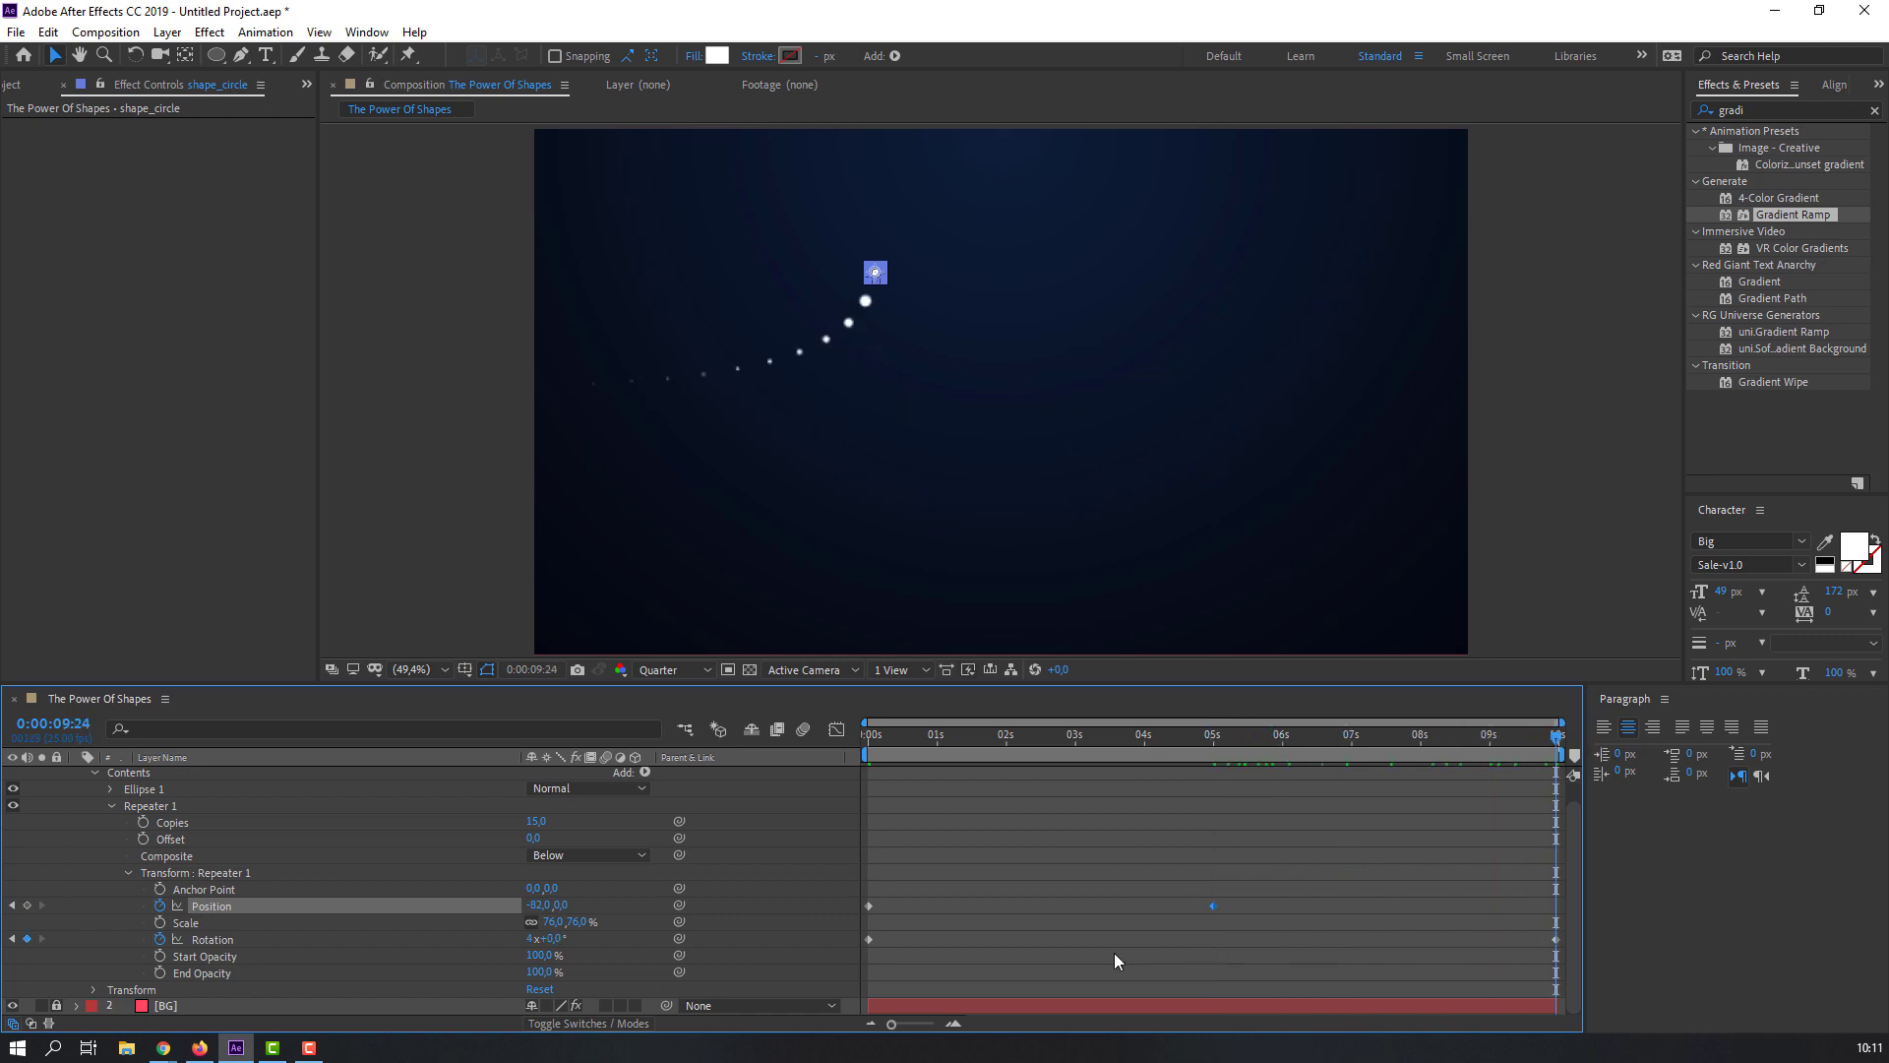
left_click_drag(924, 911, 854, 896)
key("ctrl+v")
key("space")
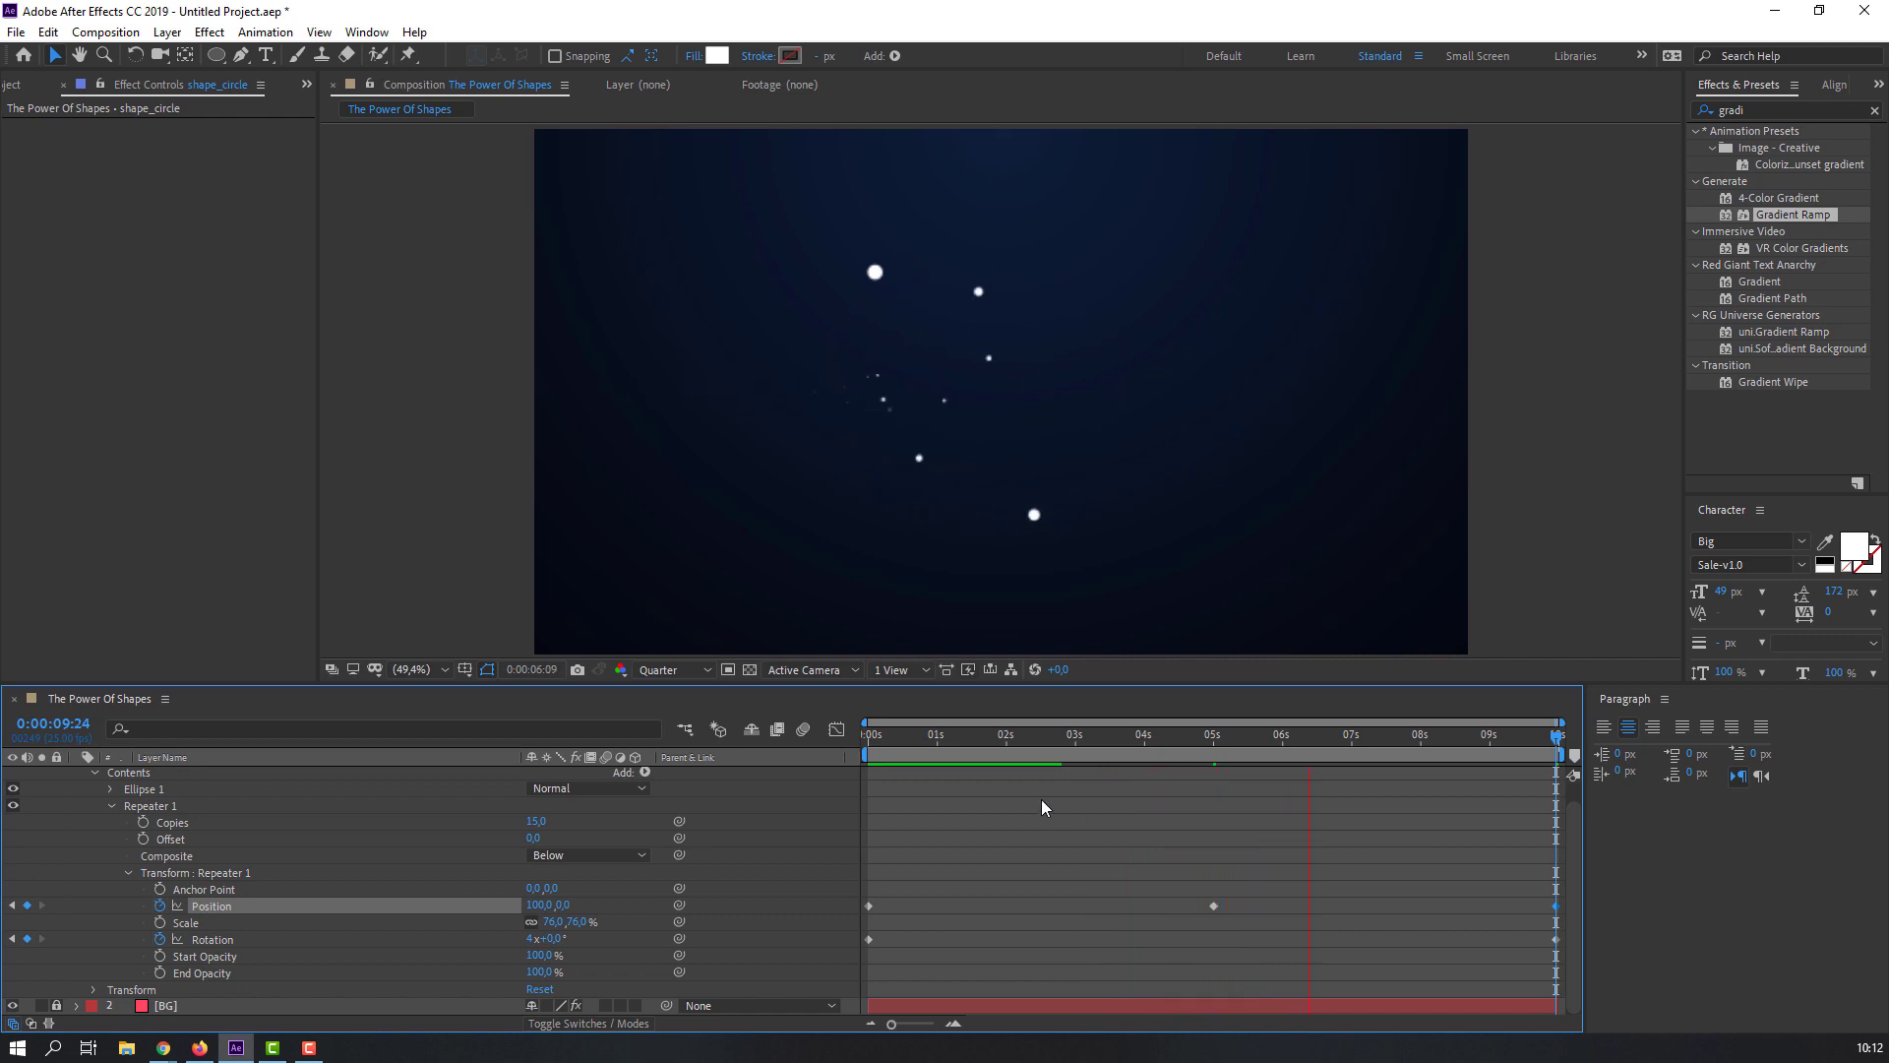
key("space")
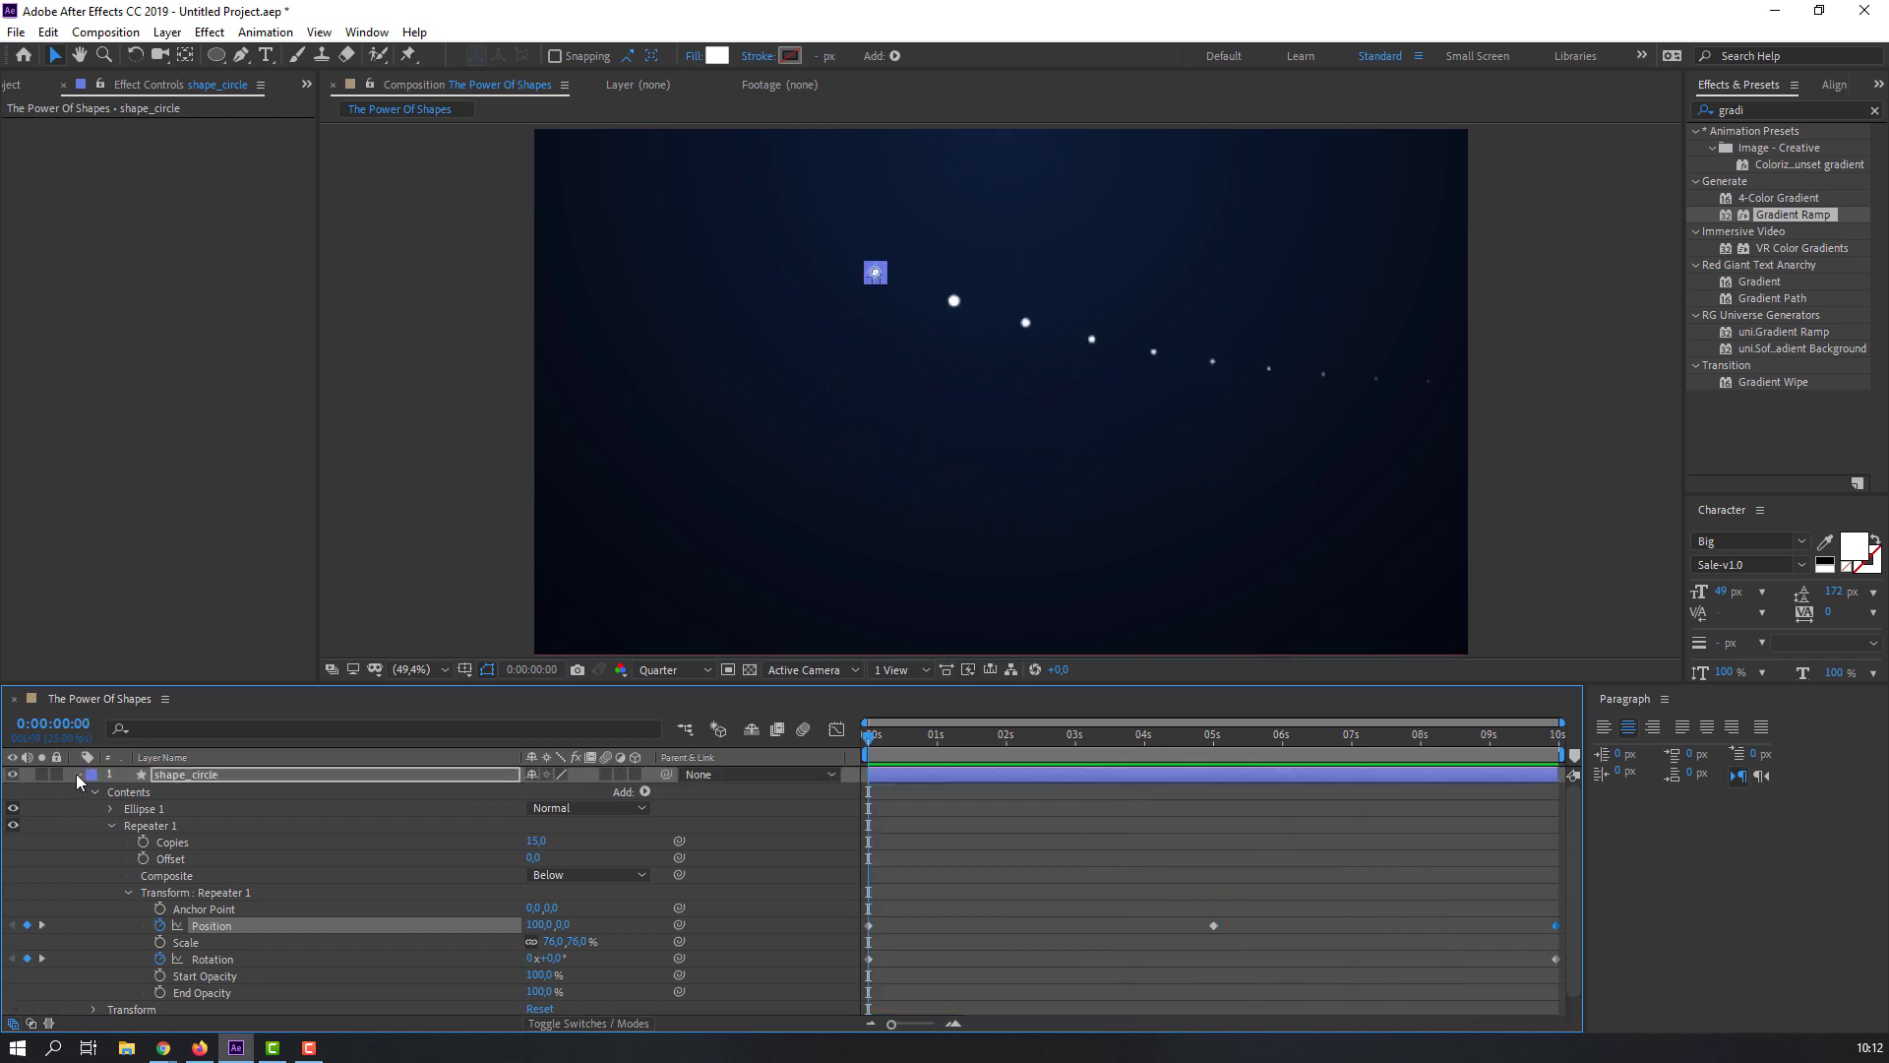
Step: Collapse the shape_circle layer and draw a square on a new shape layer near the composition's upper-left corner with the Rectangle Tool
left_click(75, 774)
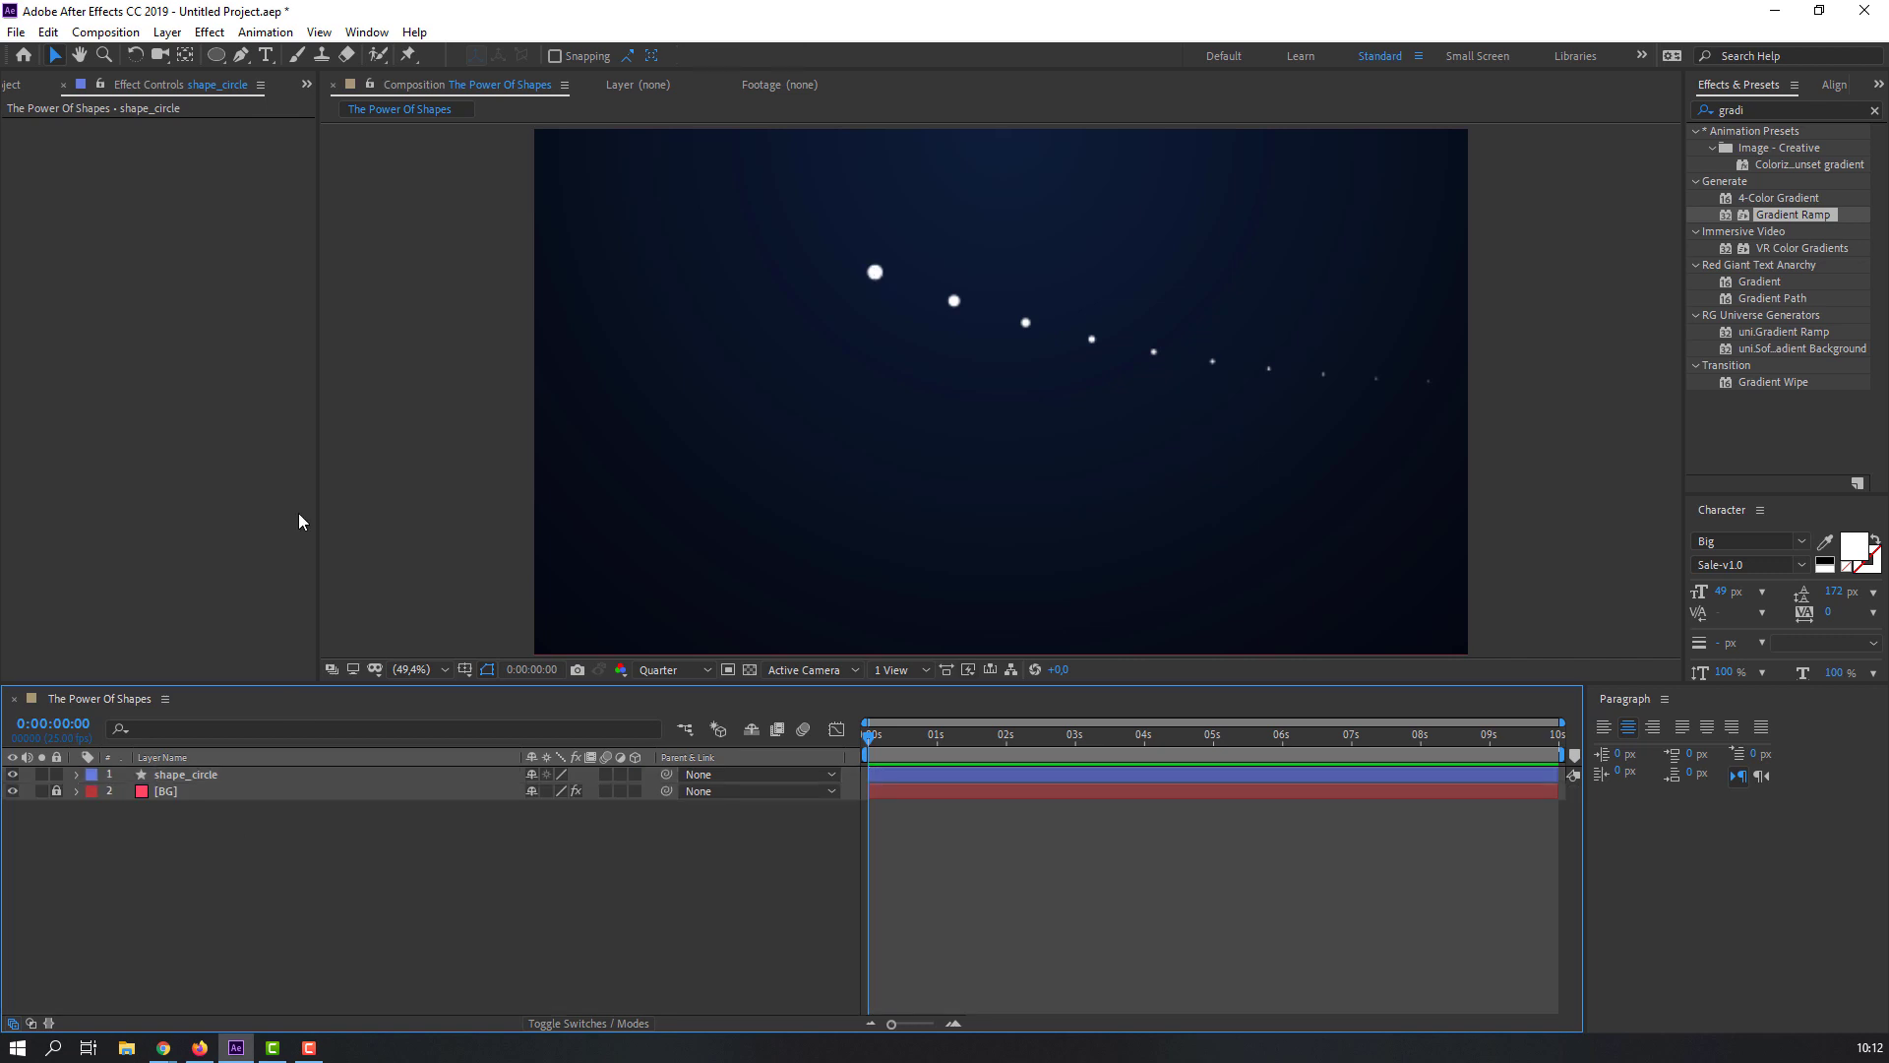
left_click(216, 56)
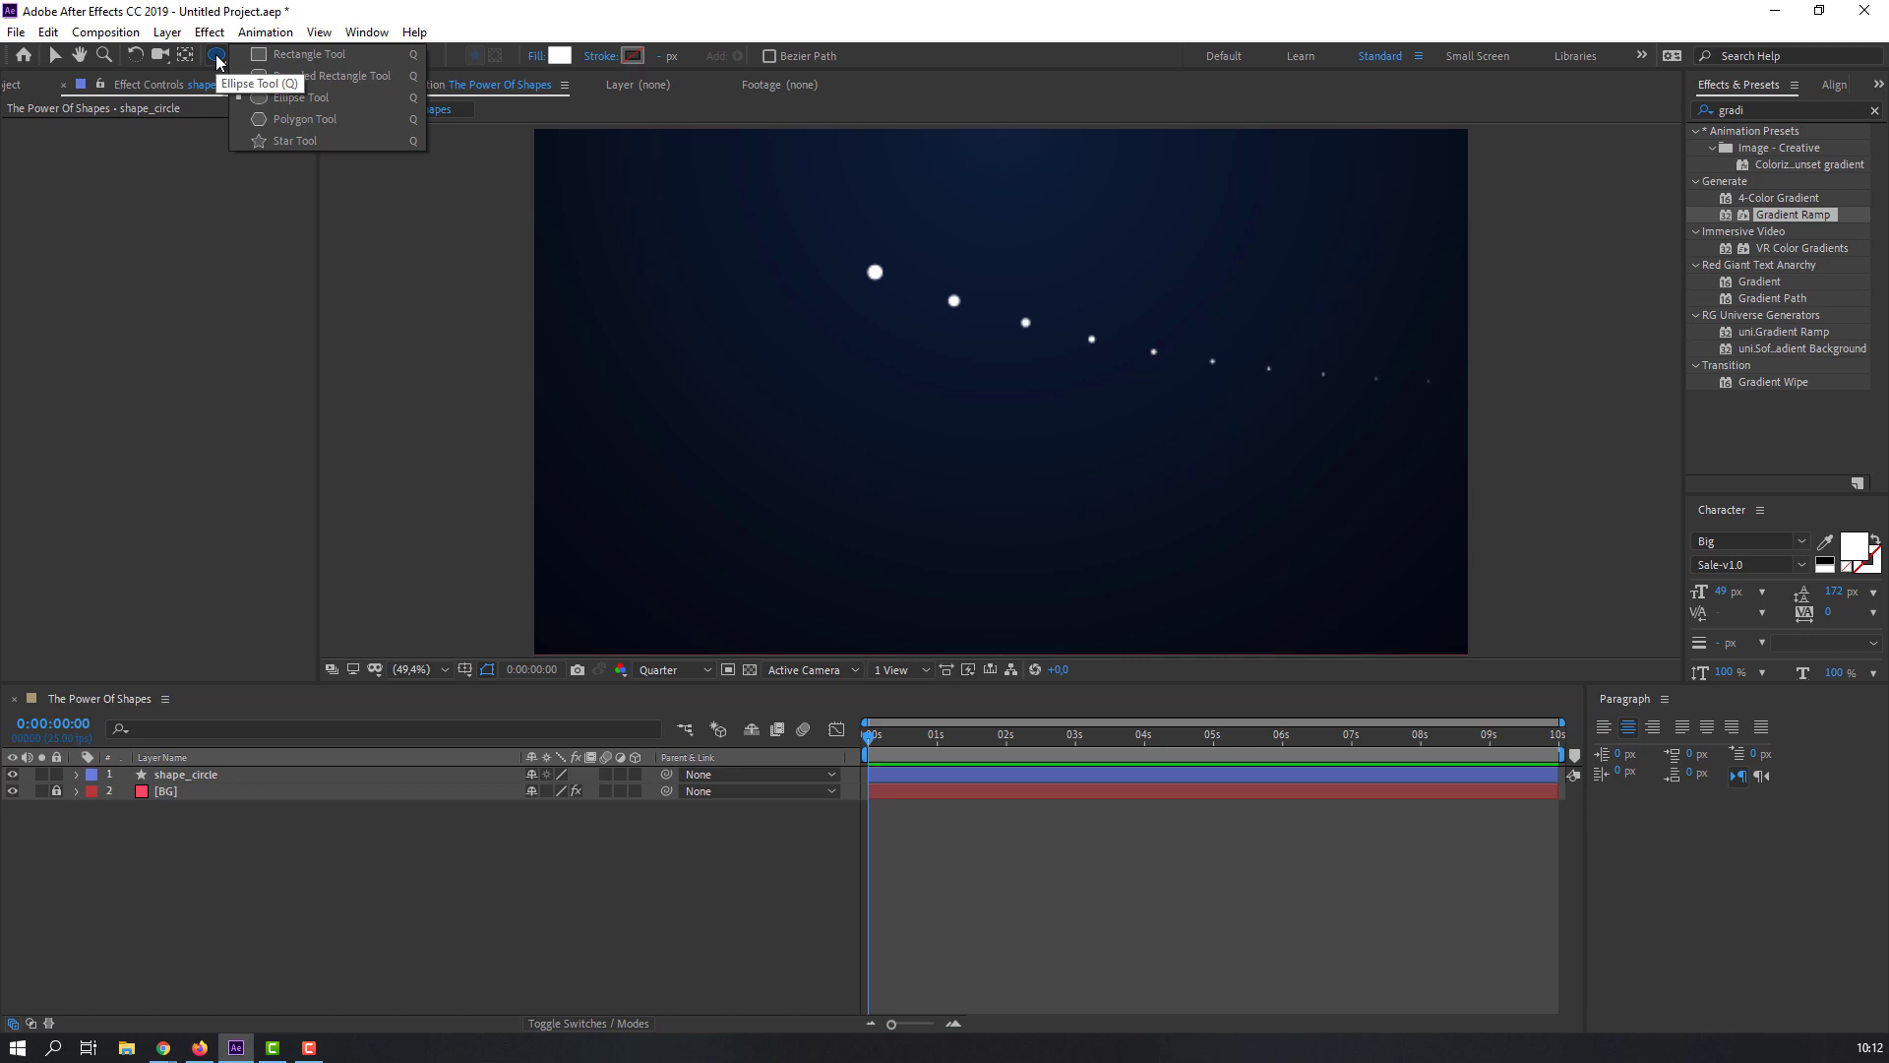
left_click(306, 57)
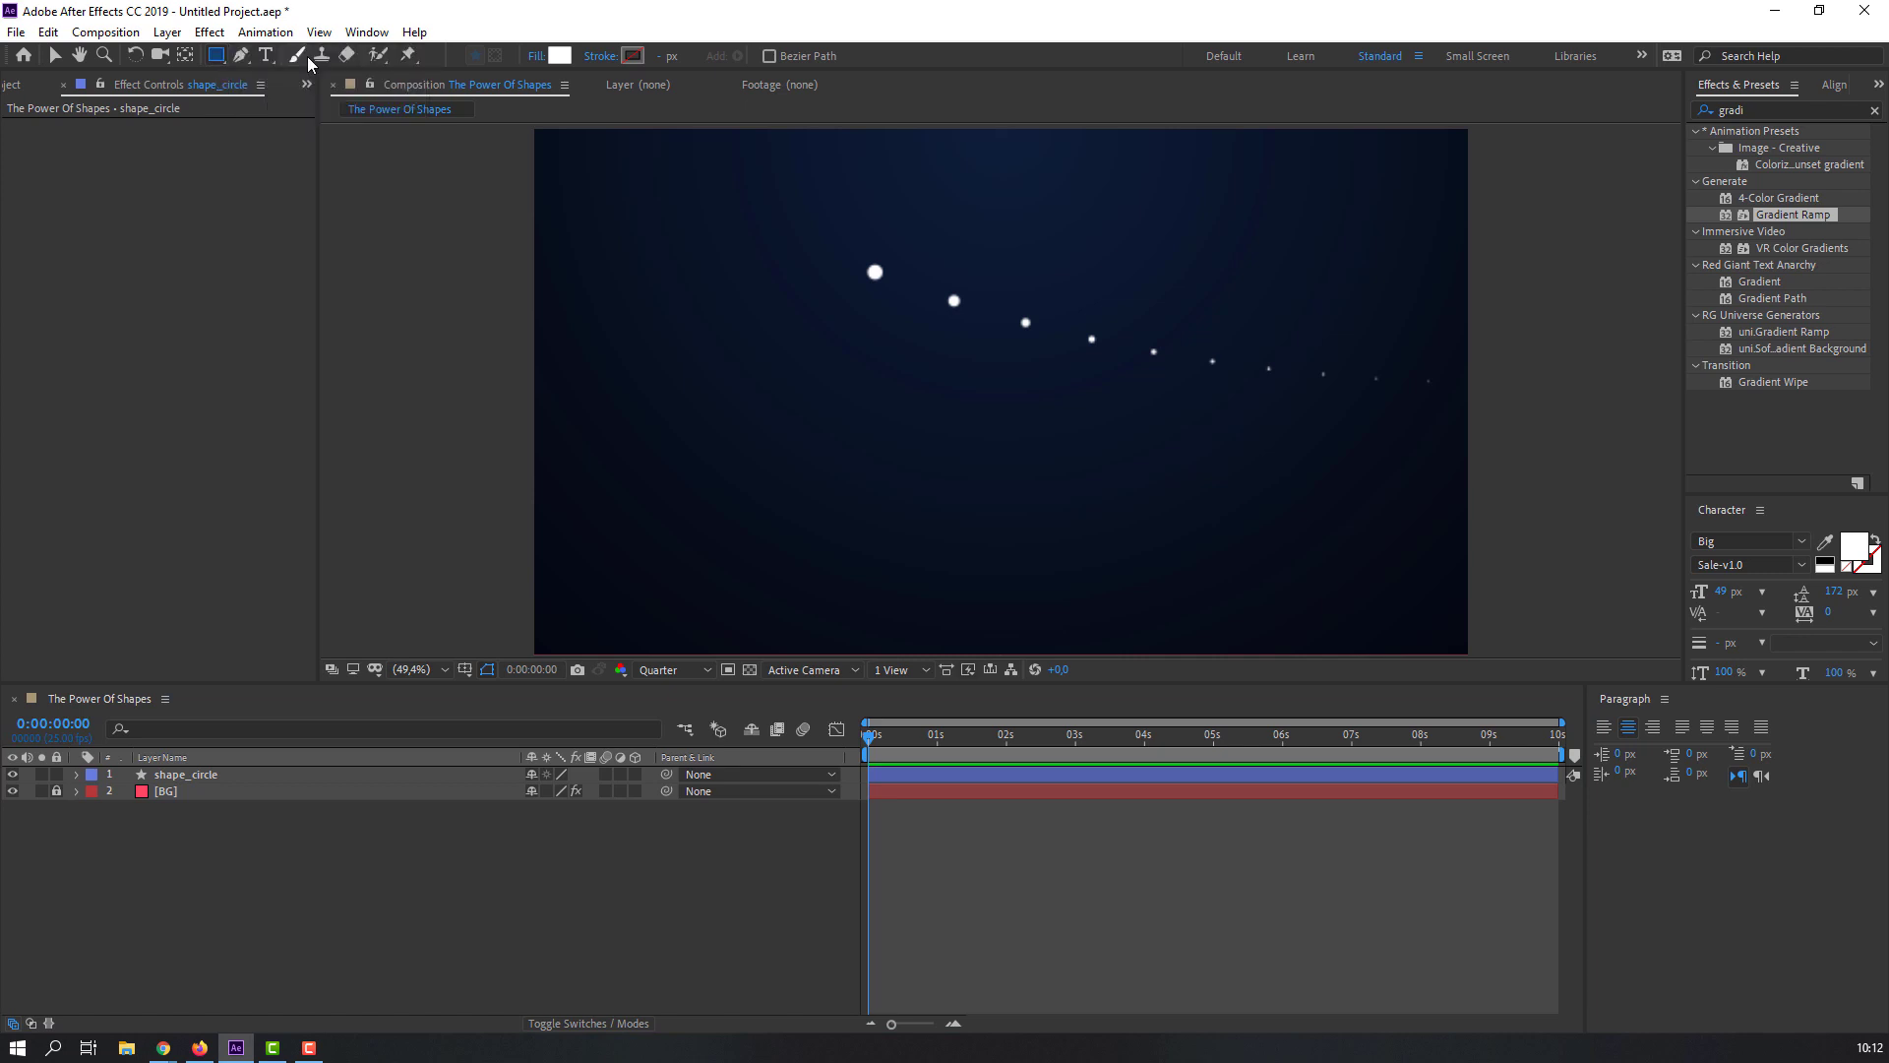
left_click_drag(594, 158, 702, 263)
left_click(54, 55)
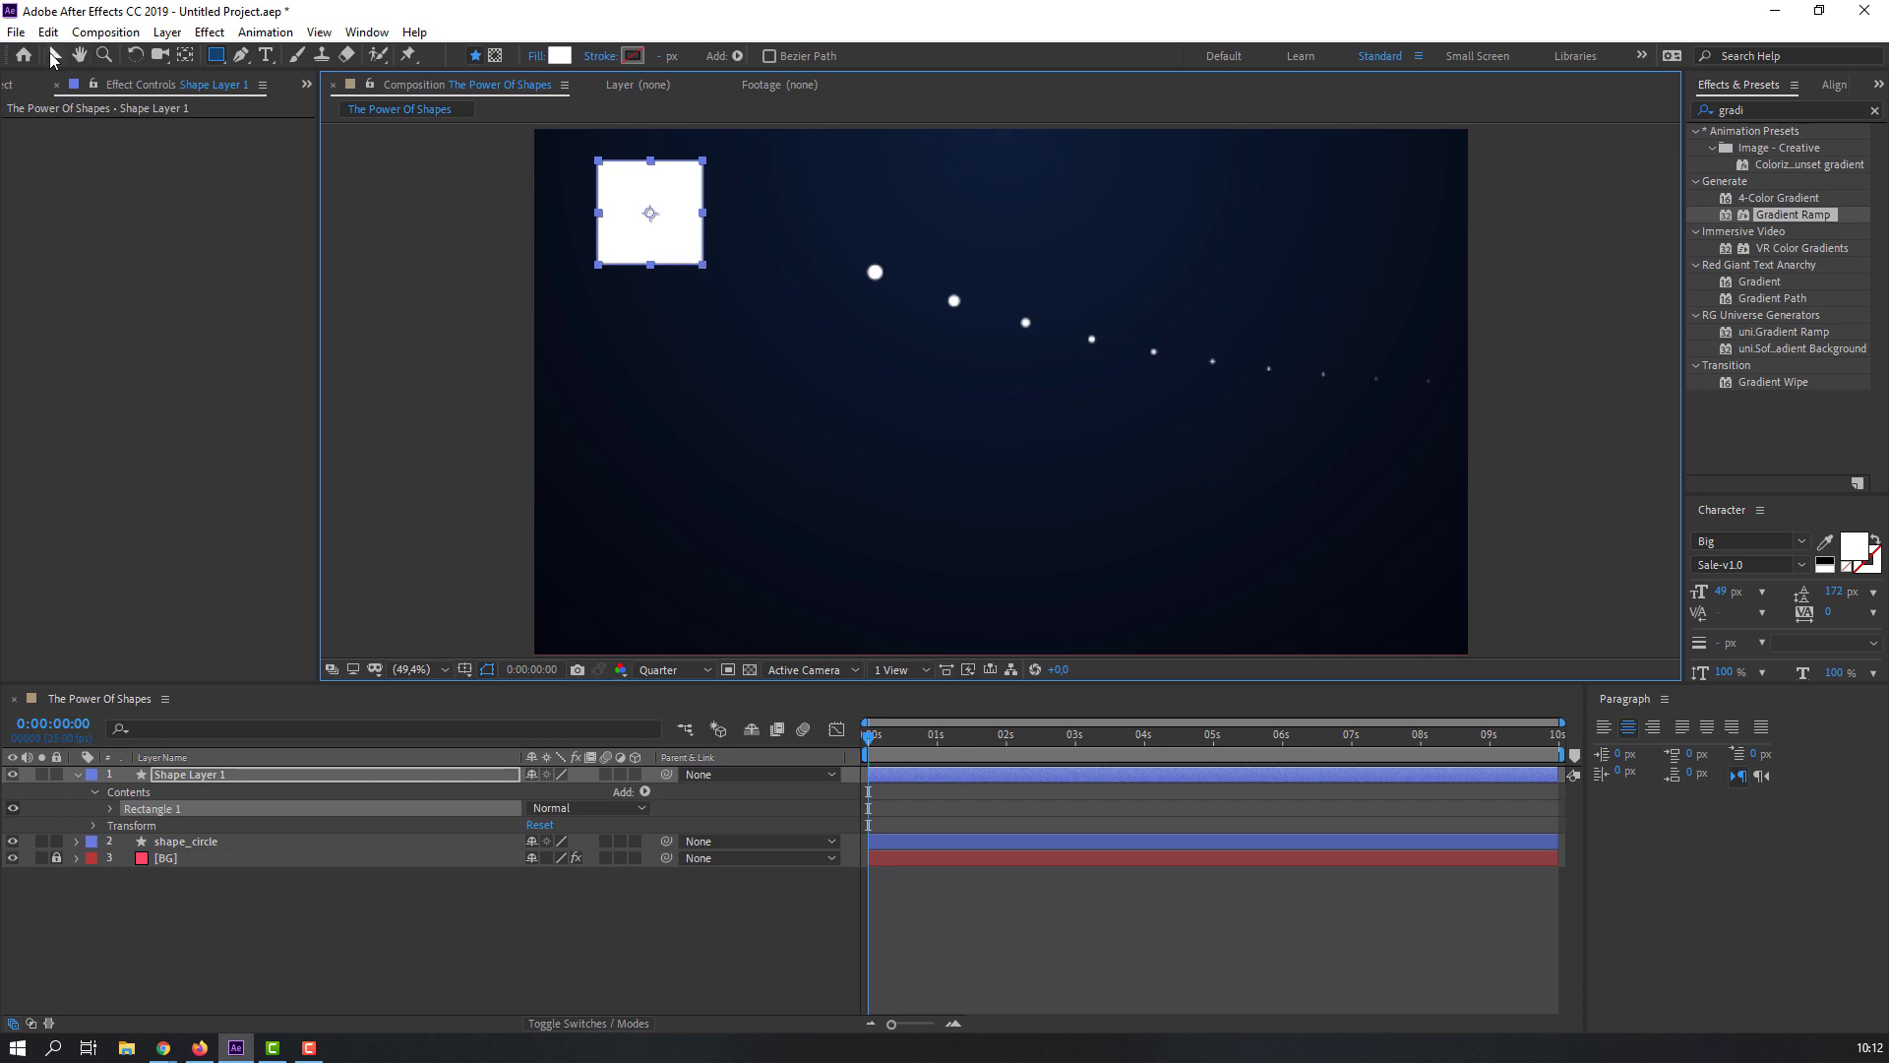
Step: Change the square's fill color to a warm yellow
left_click(717, 56)
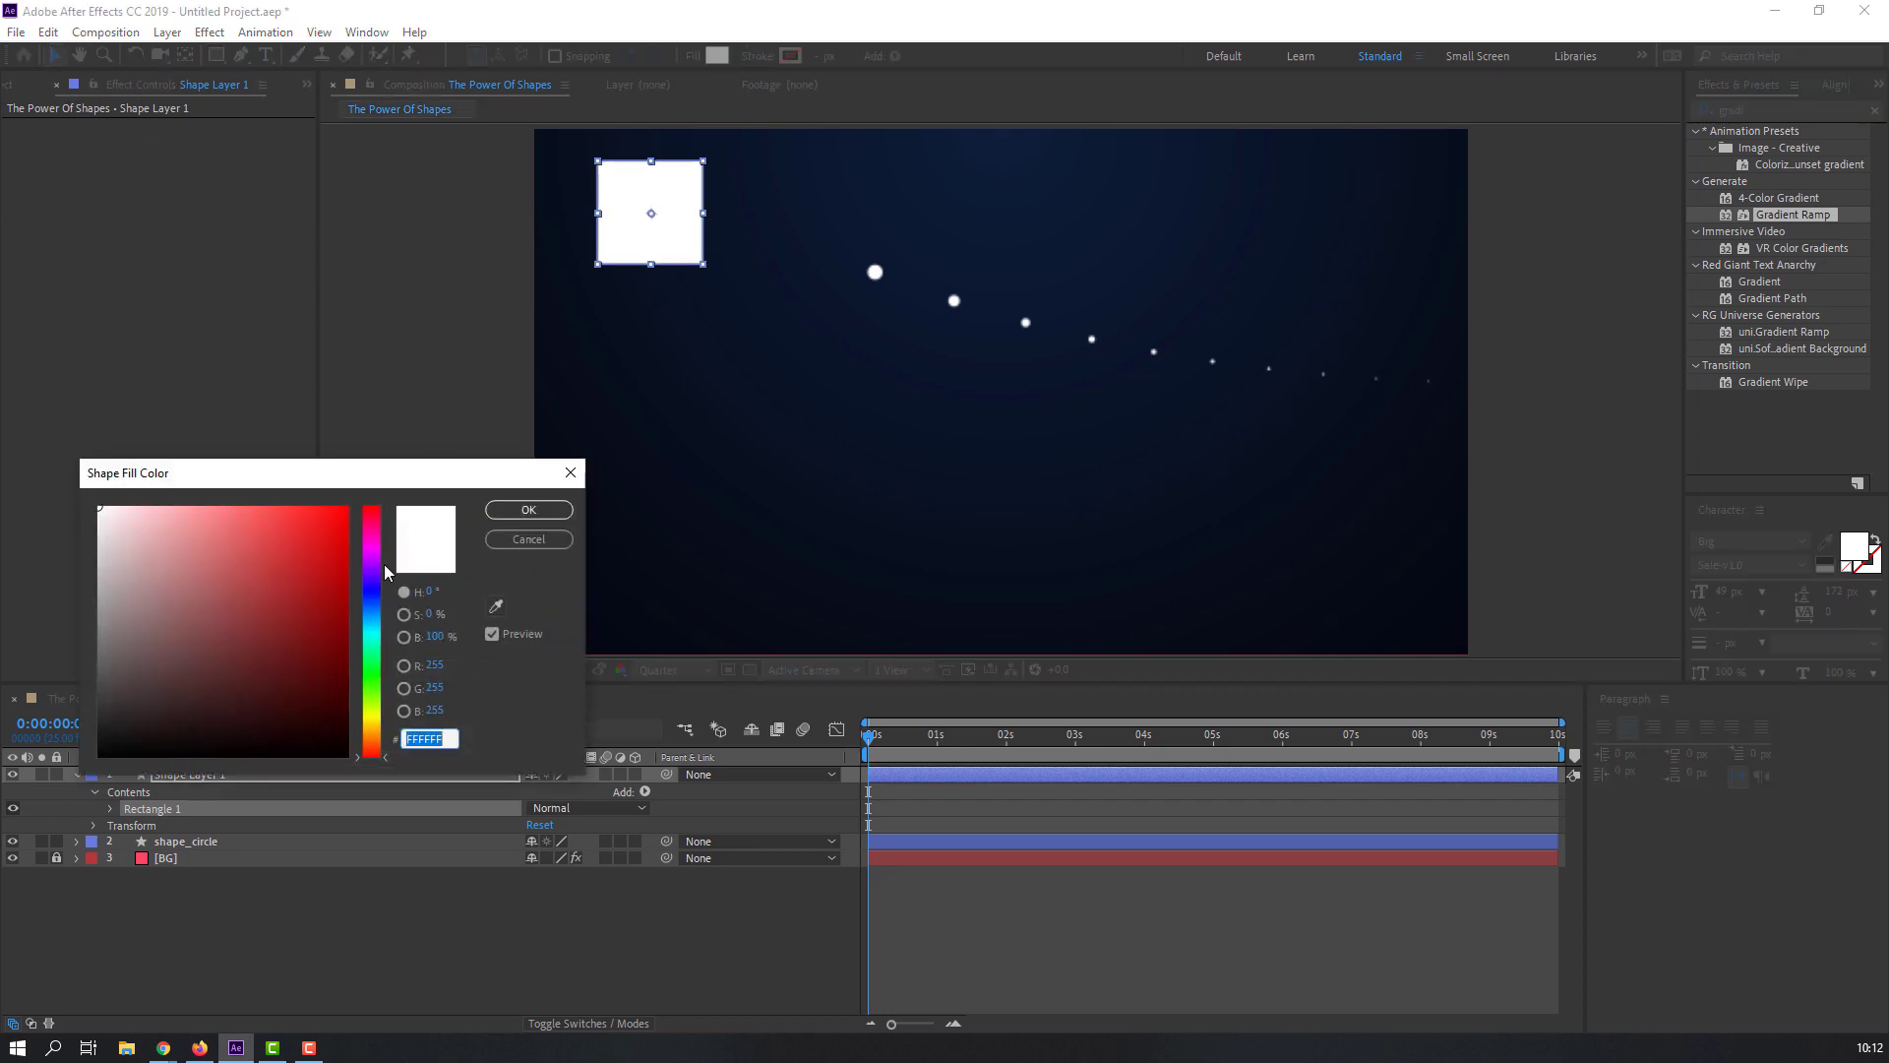
left_click_drag(381, 687, 376, 723)
left_click_drag(289, 515, 261, 498)
left_click(529, 509)
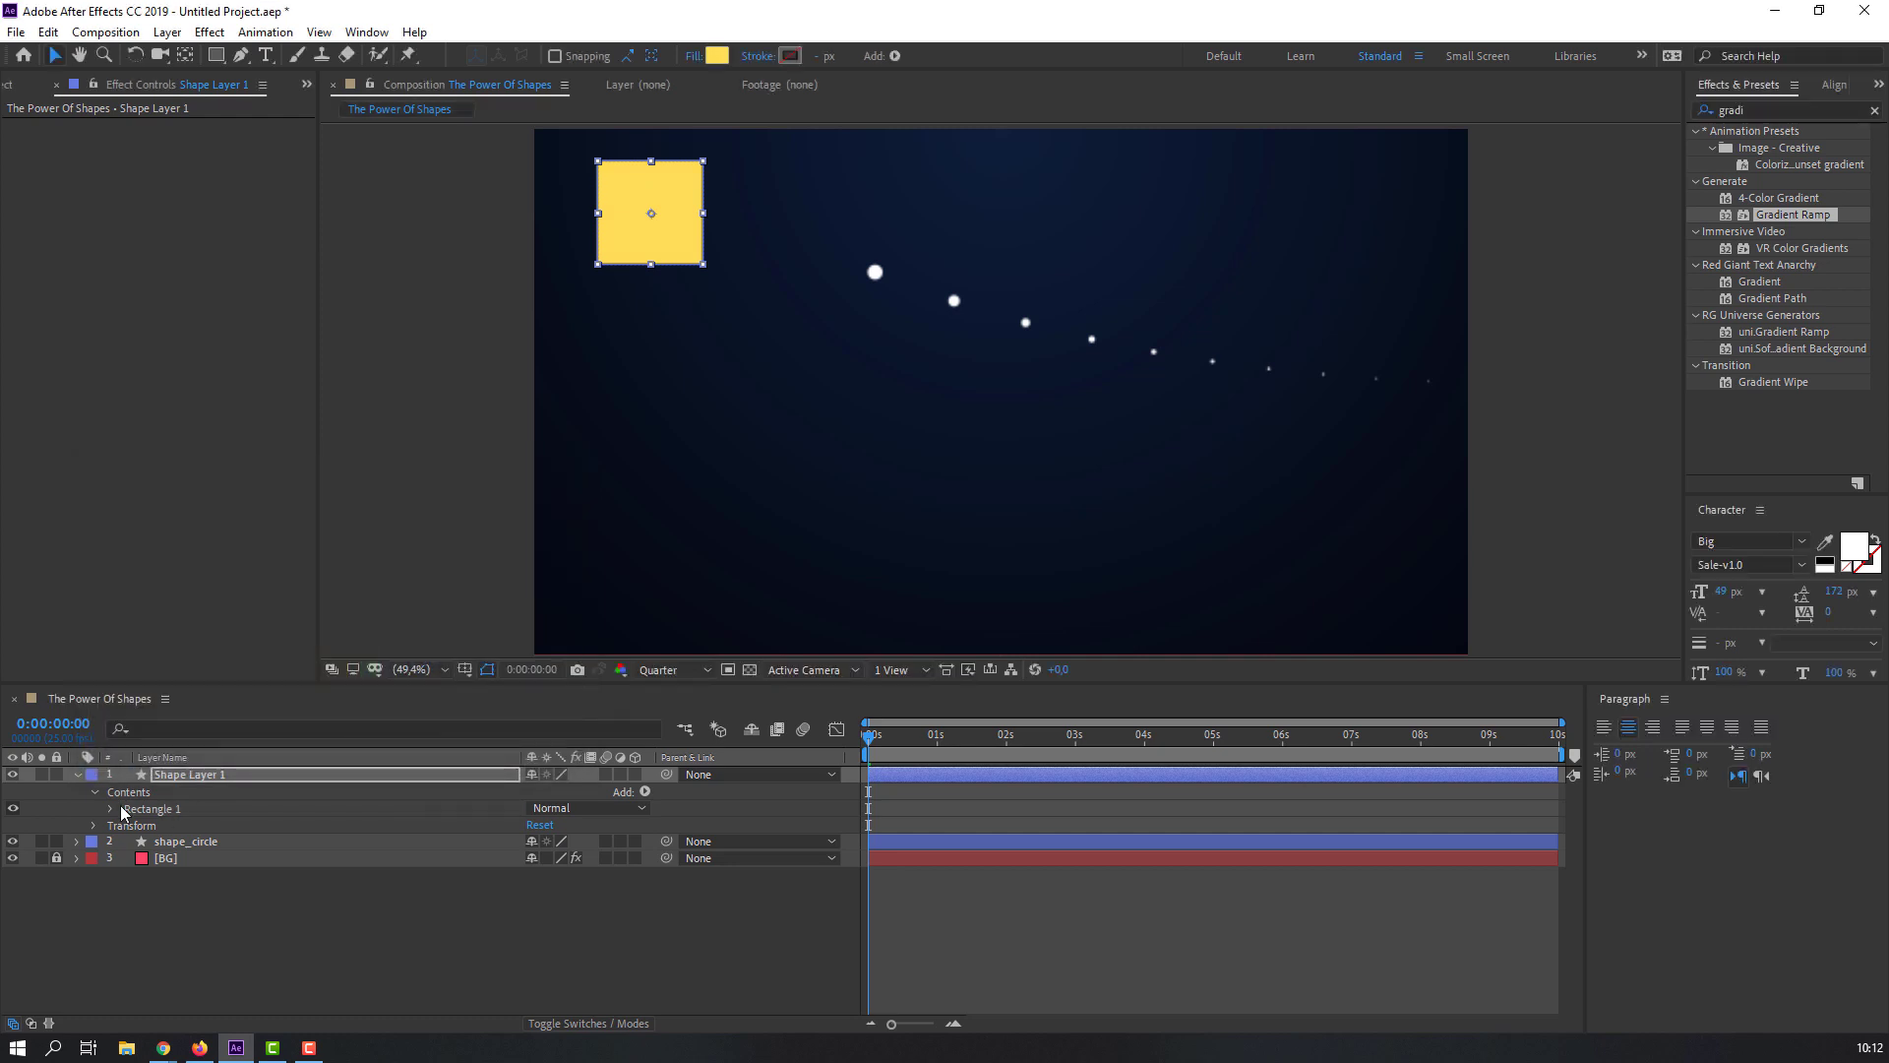
Step: Rename the square's shape layer to cube
left_click(79, 775)
key("Return")
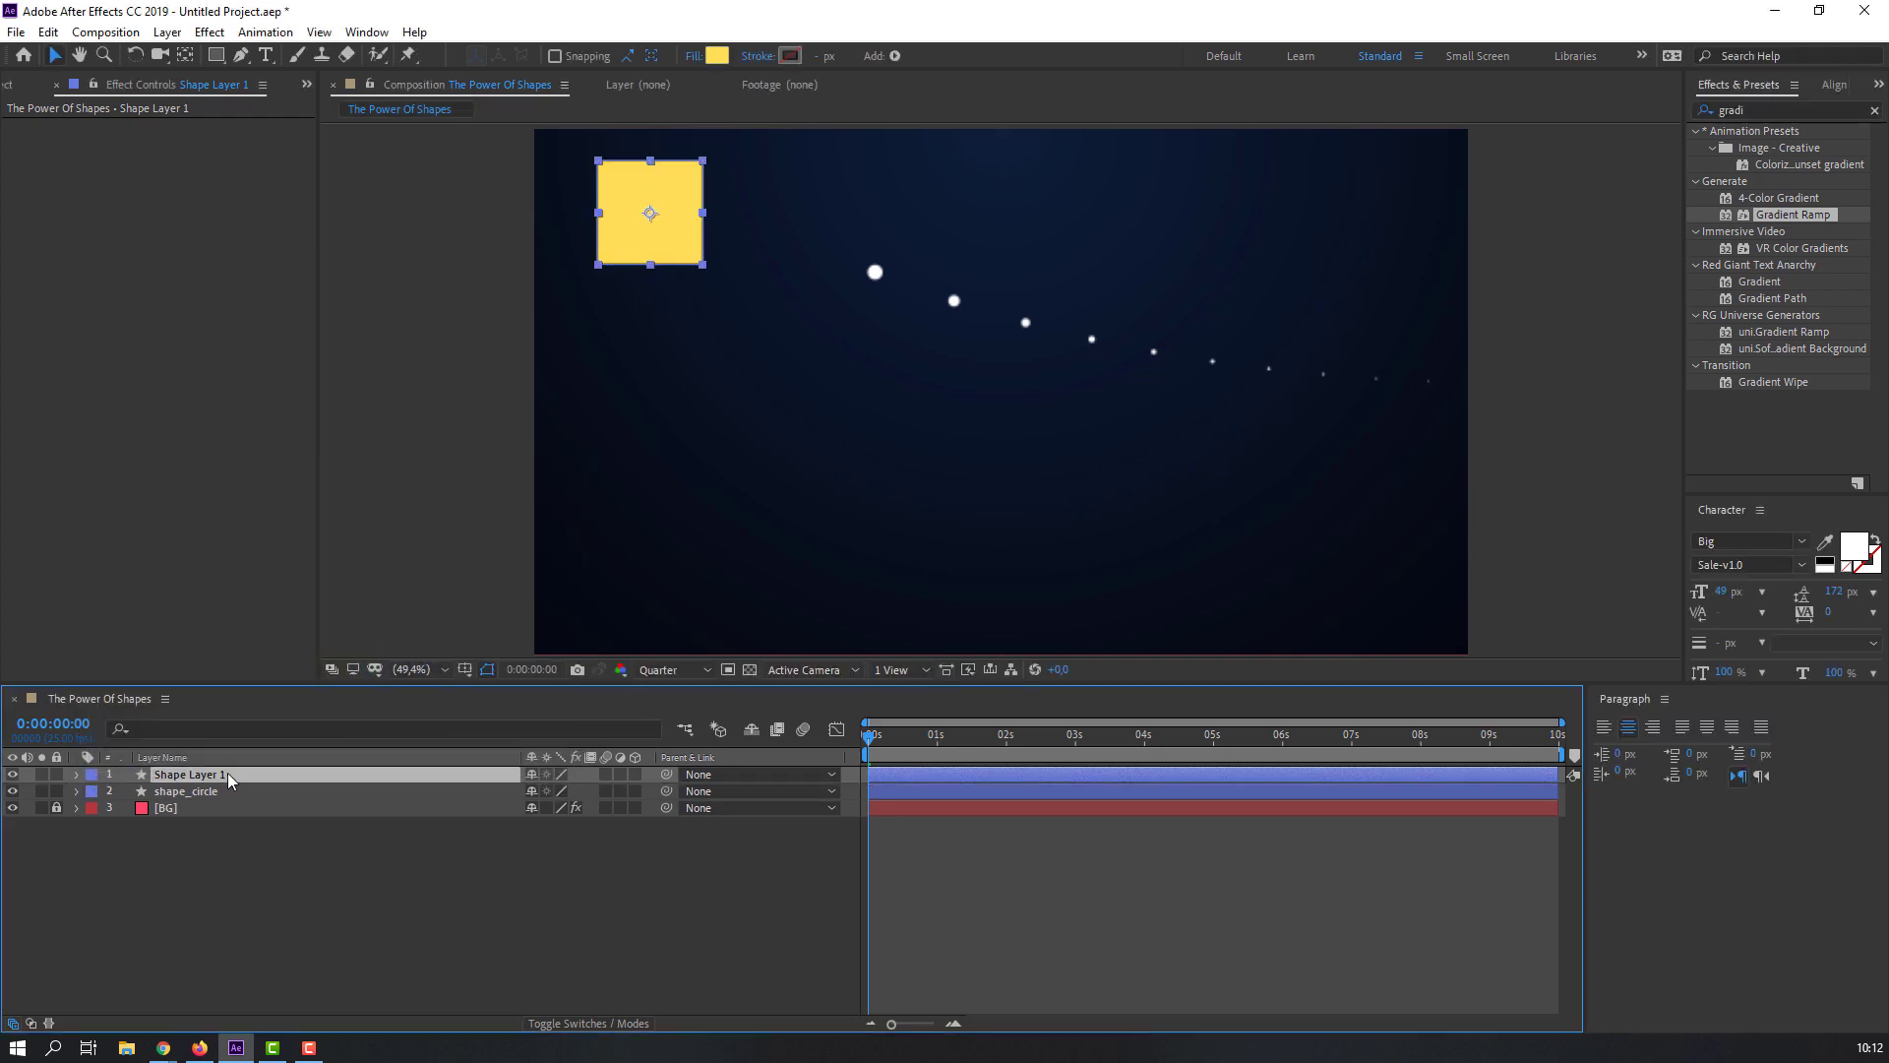
type("cub")
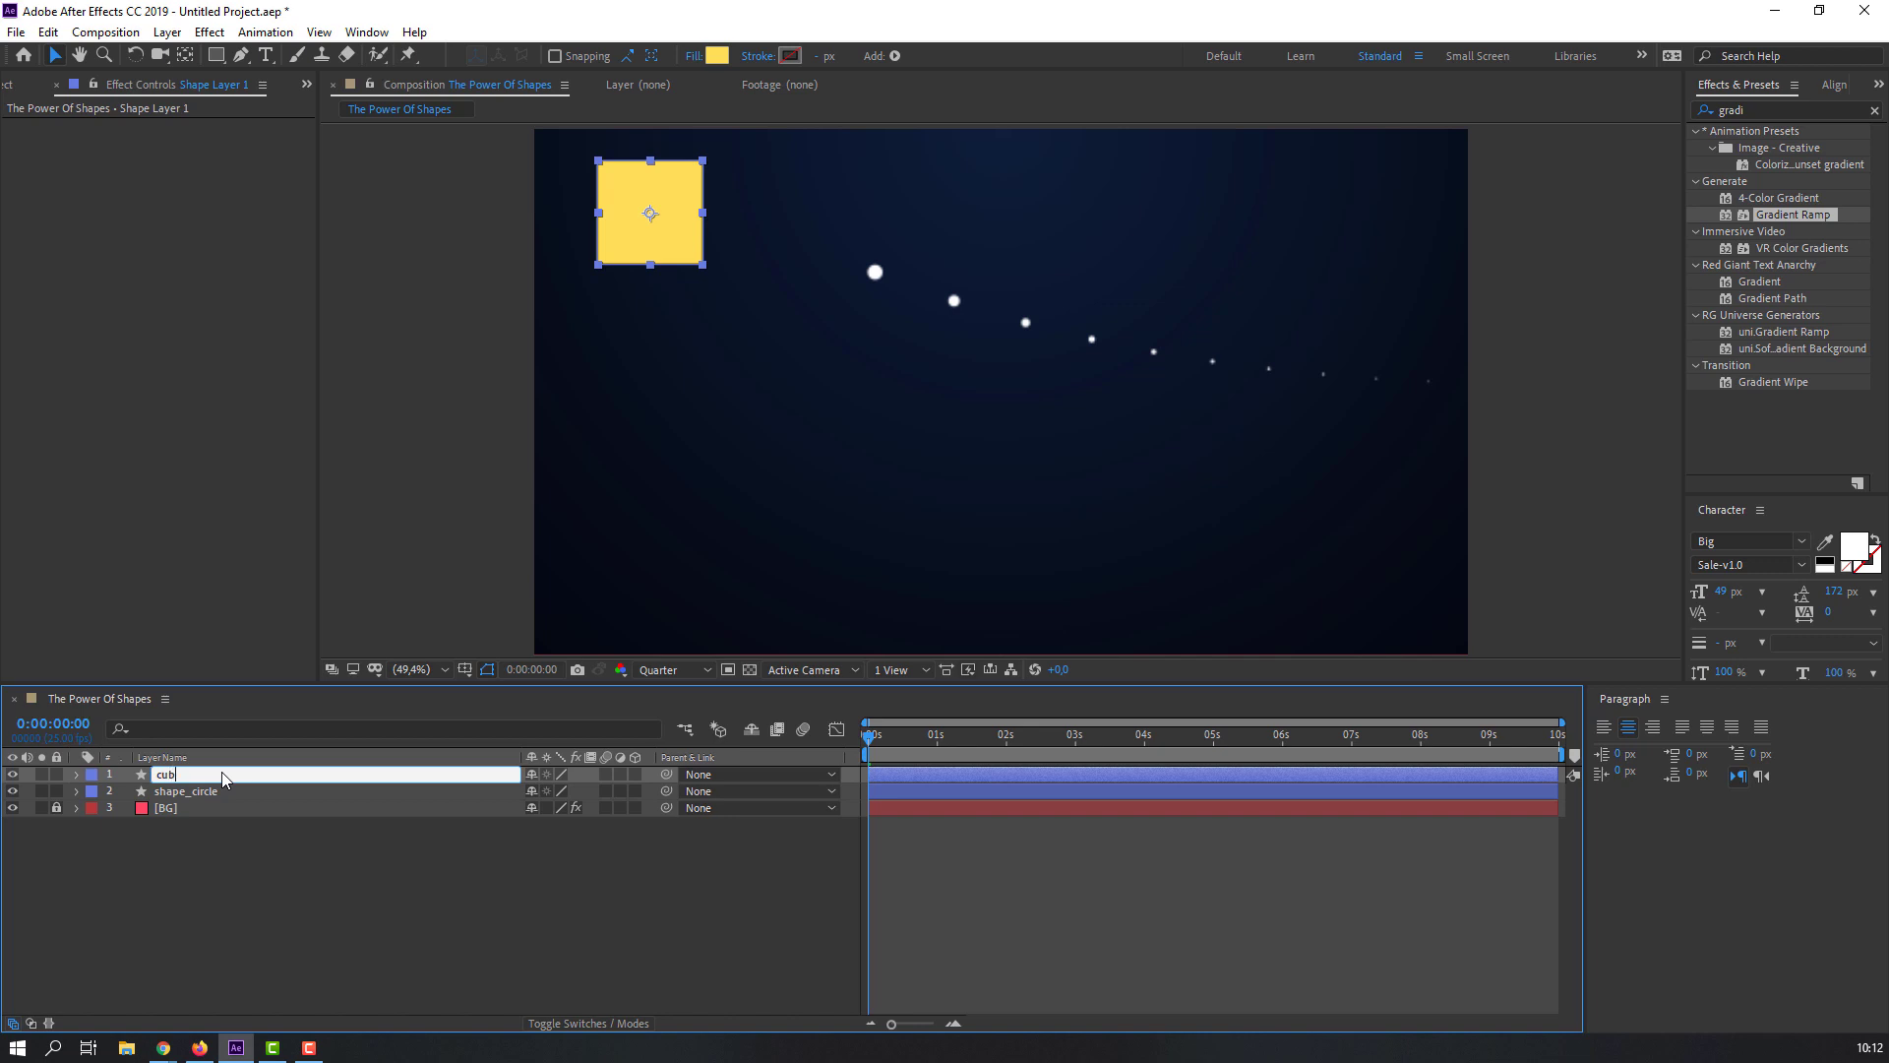
type("e")
key("Return")
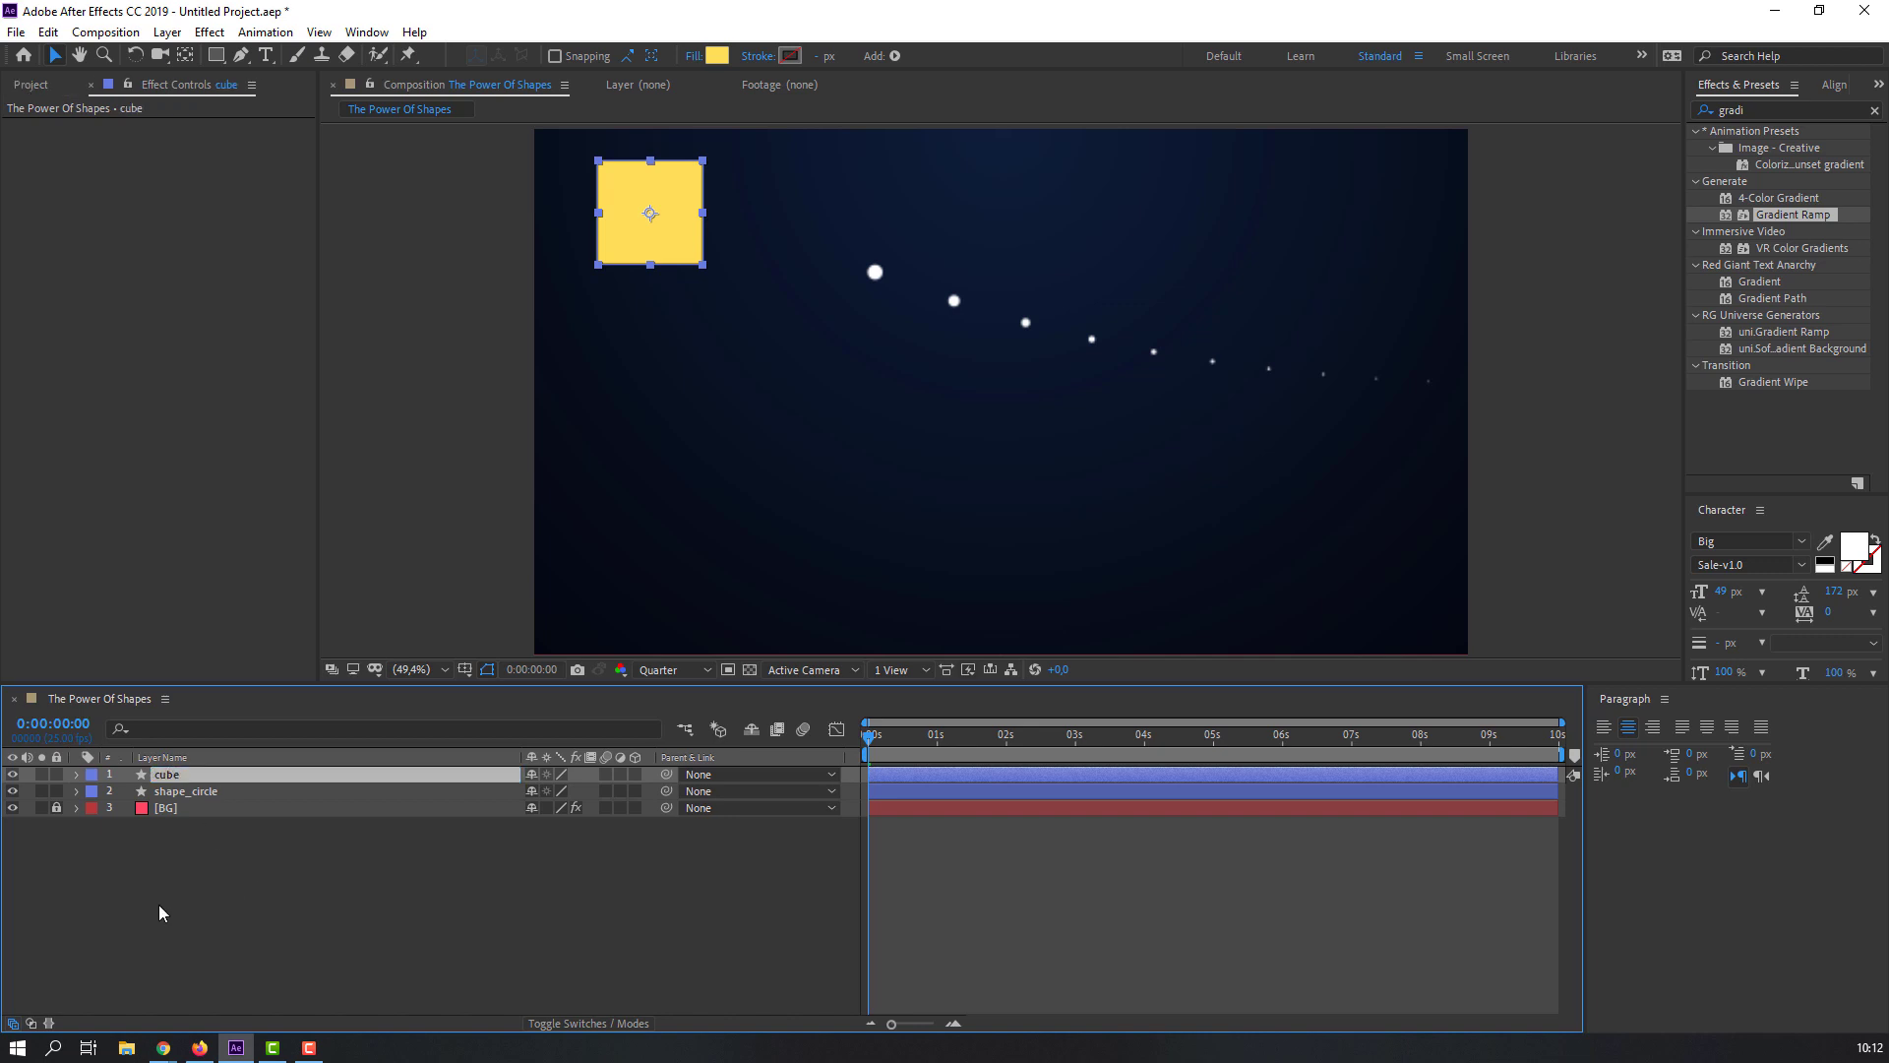
Step: Add a Repeater to the cube layer and set its number of copies to 10
left_click(894, 56)
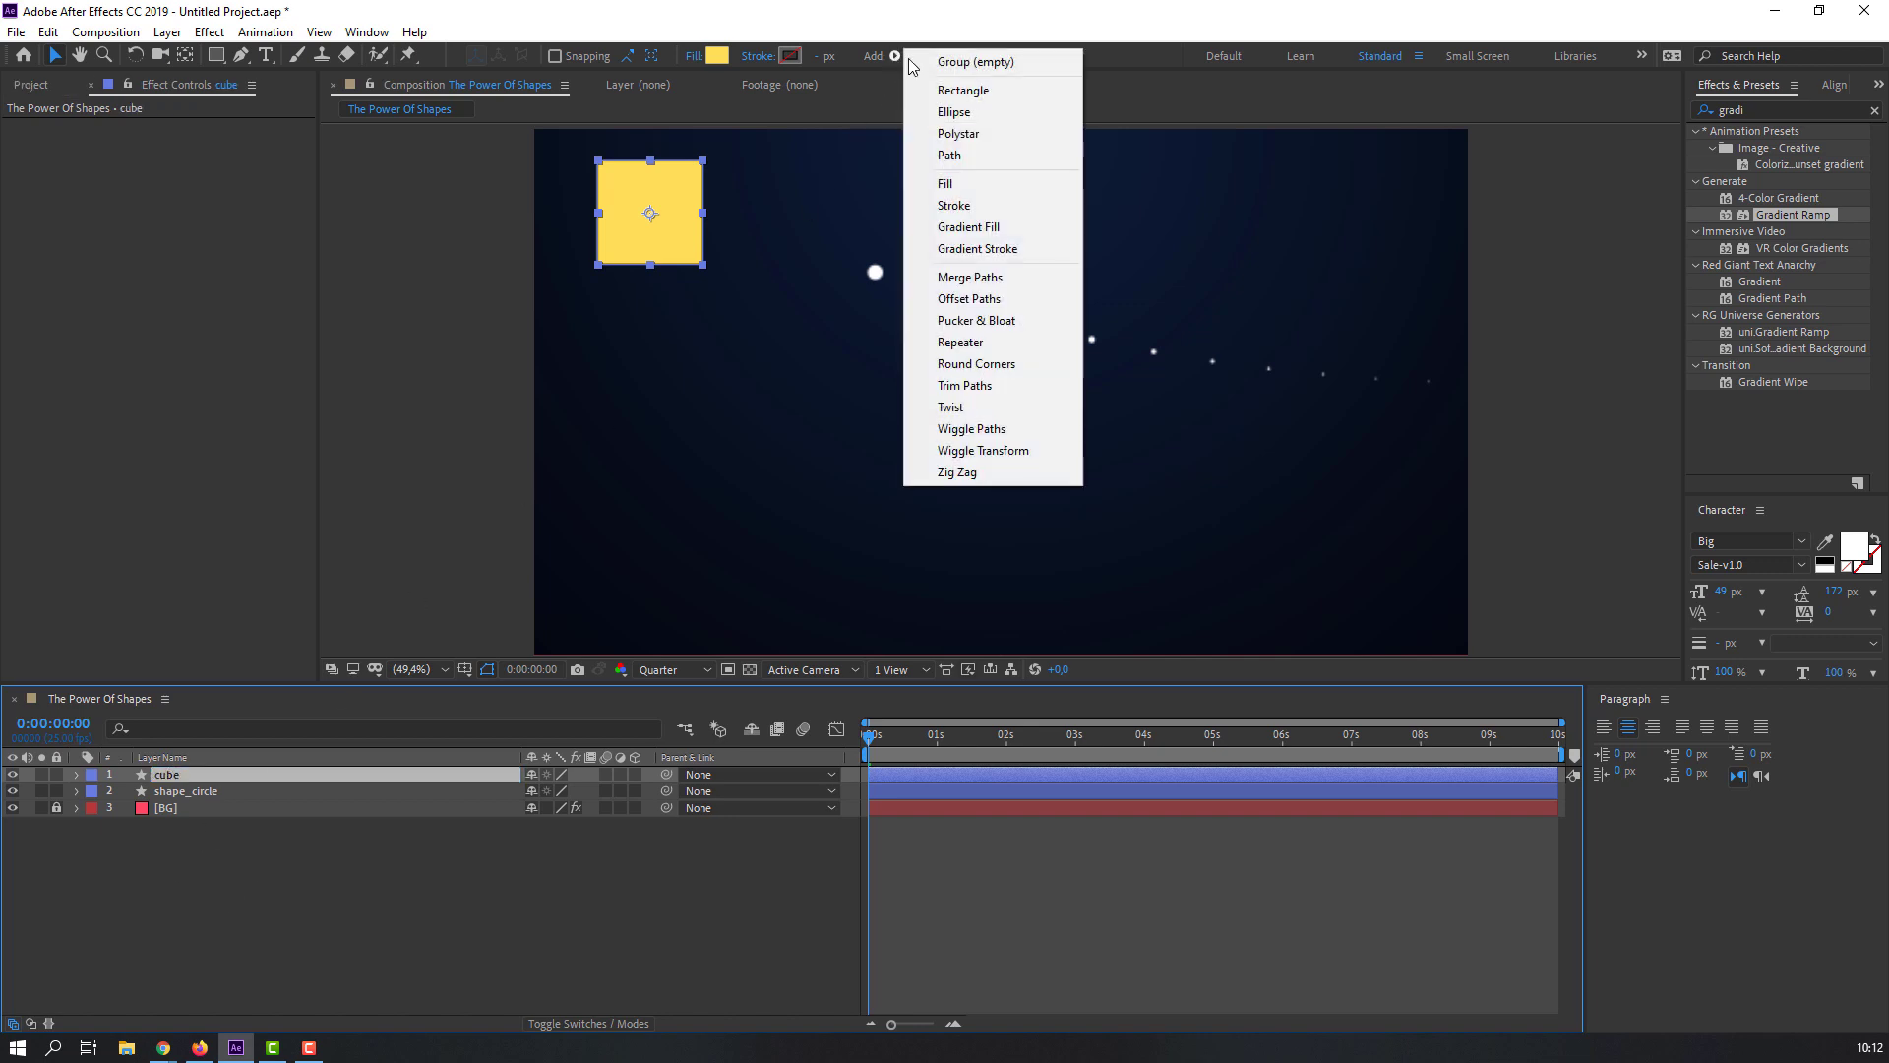
left_click(953, 343)
left_click(111, 843)
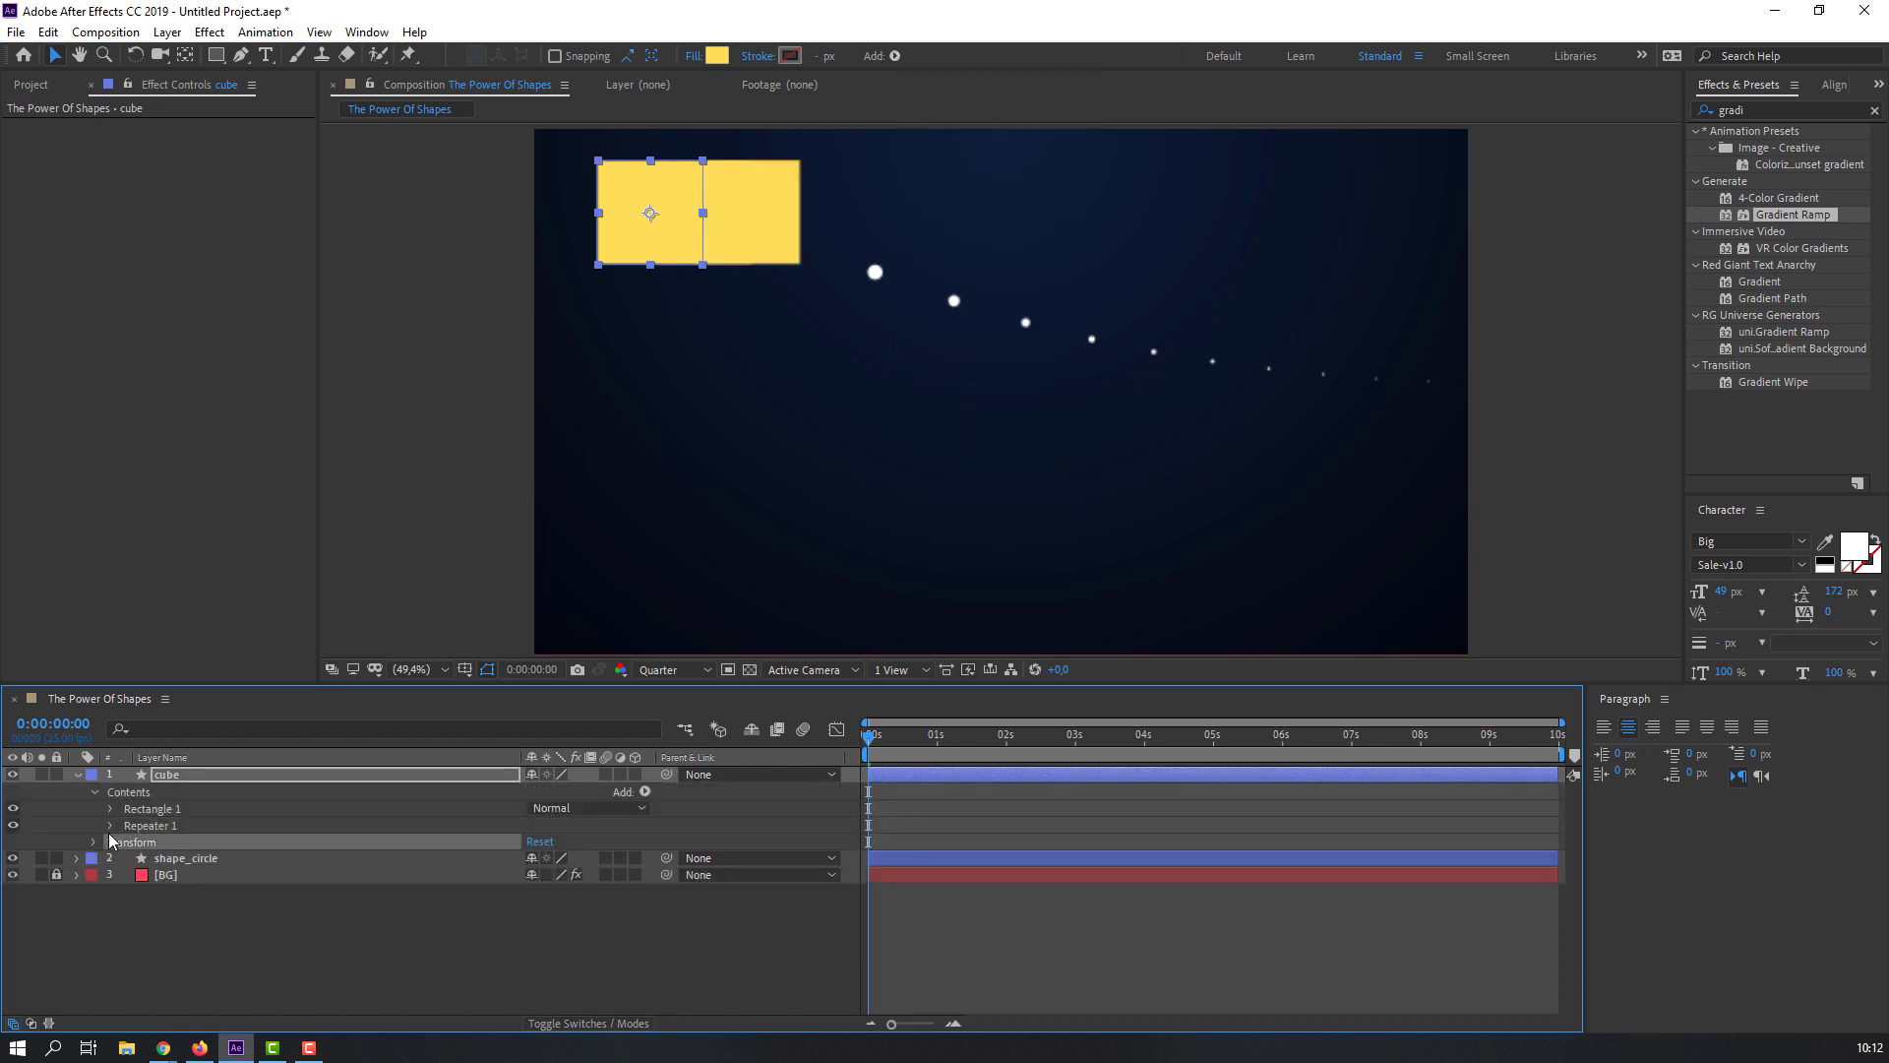
left_click(109, 826)
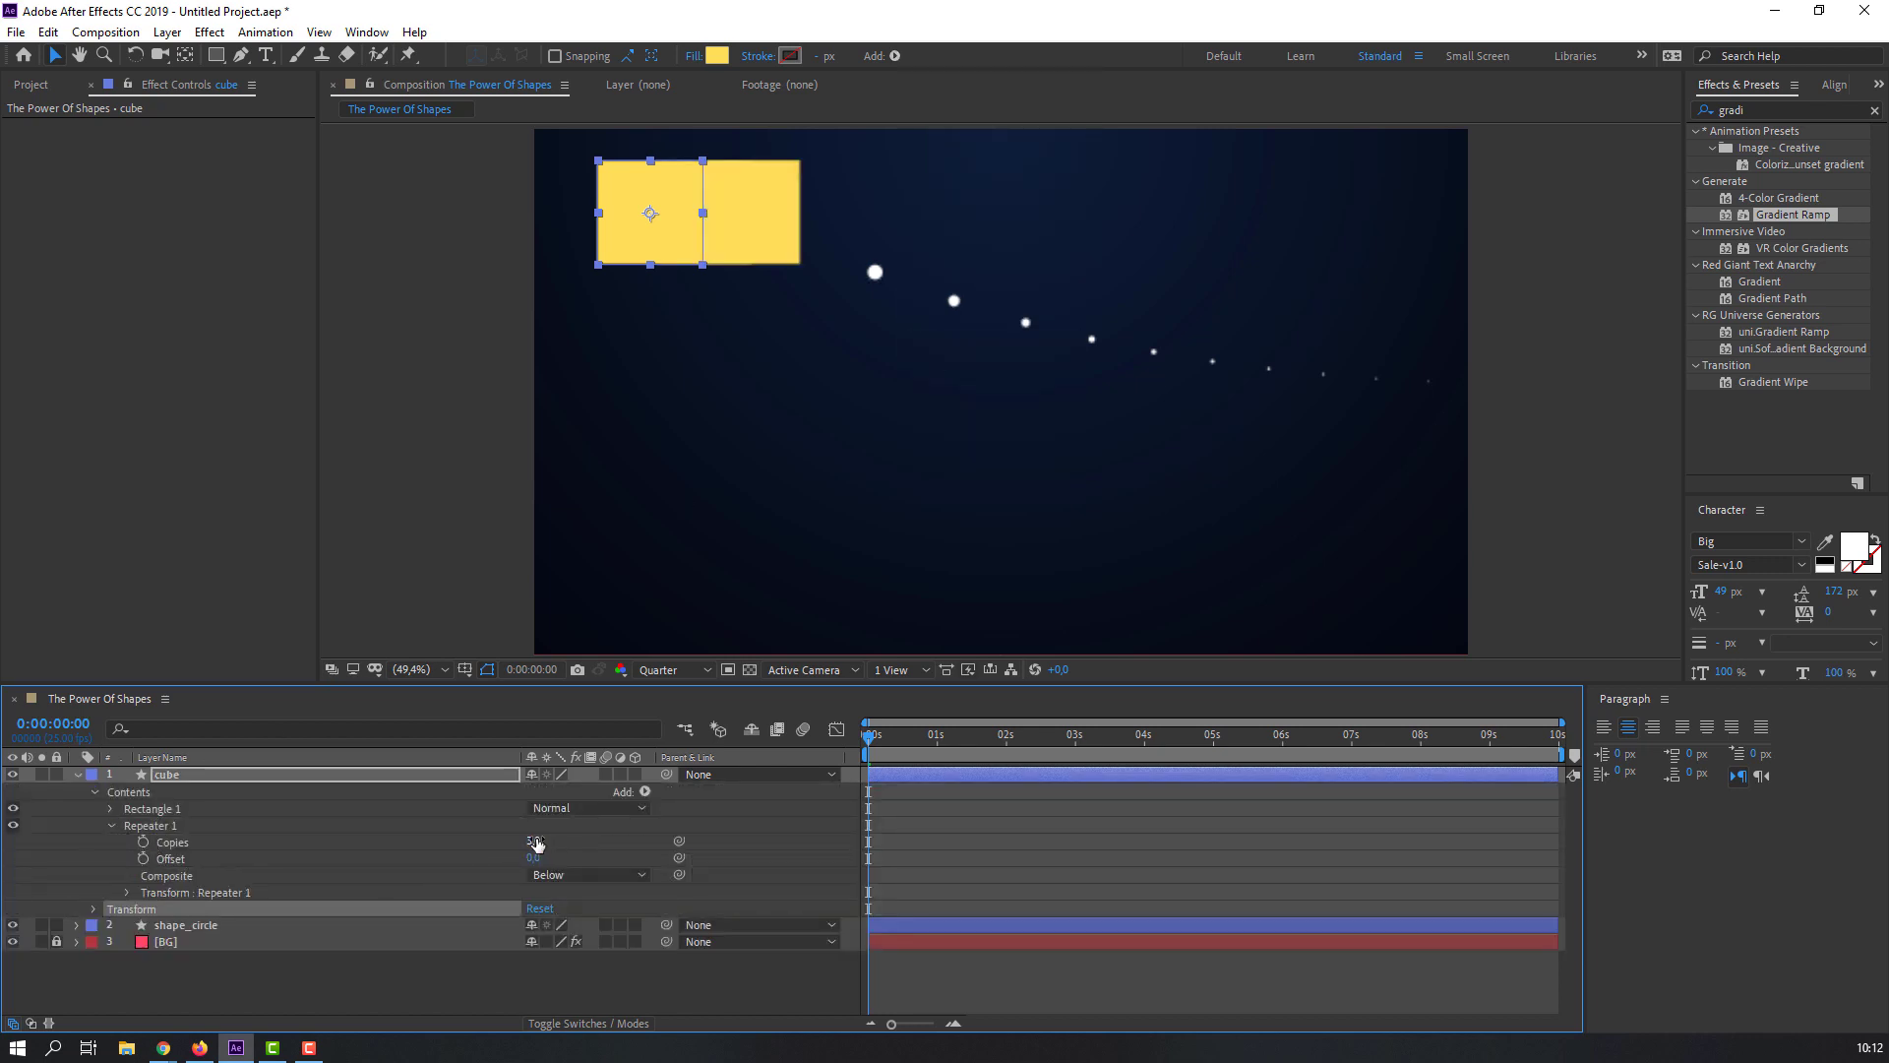
mouse_move(532, 840)
left_mouse_down()
mouse_move(591, 841)
mouse_move(561, 840)
left_mouse_up()
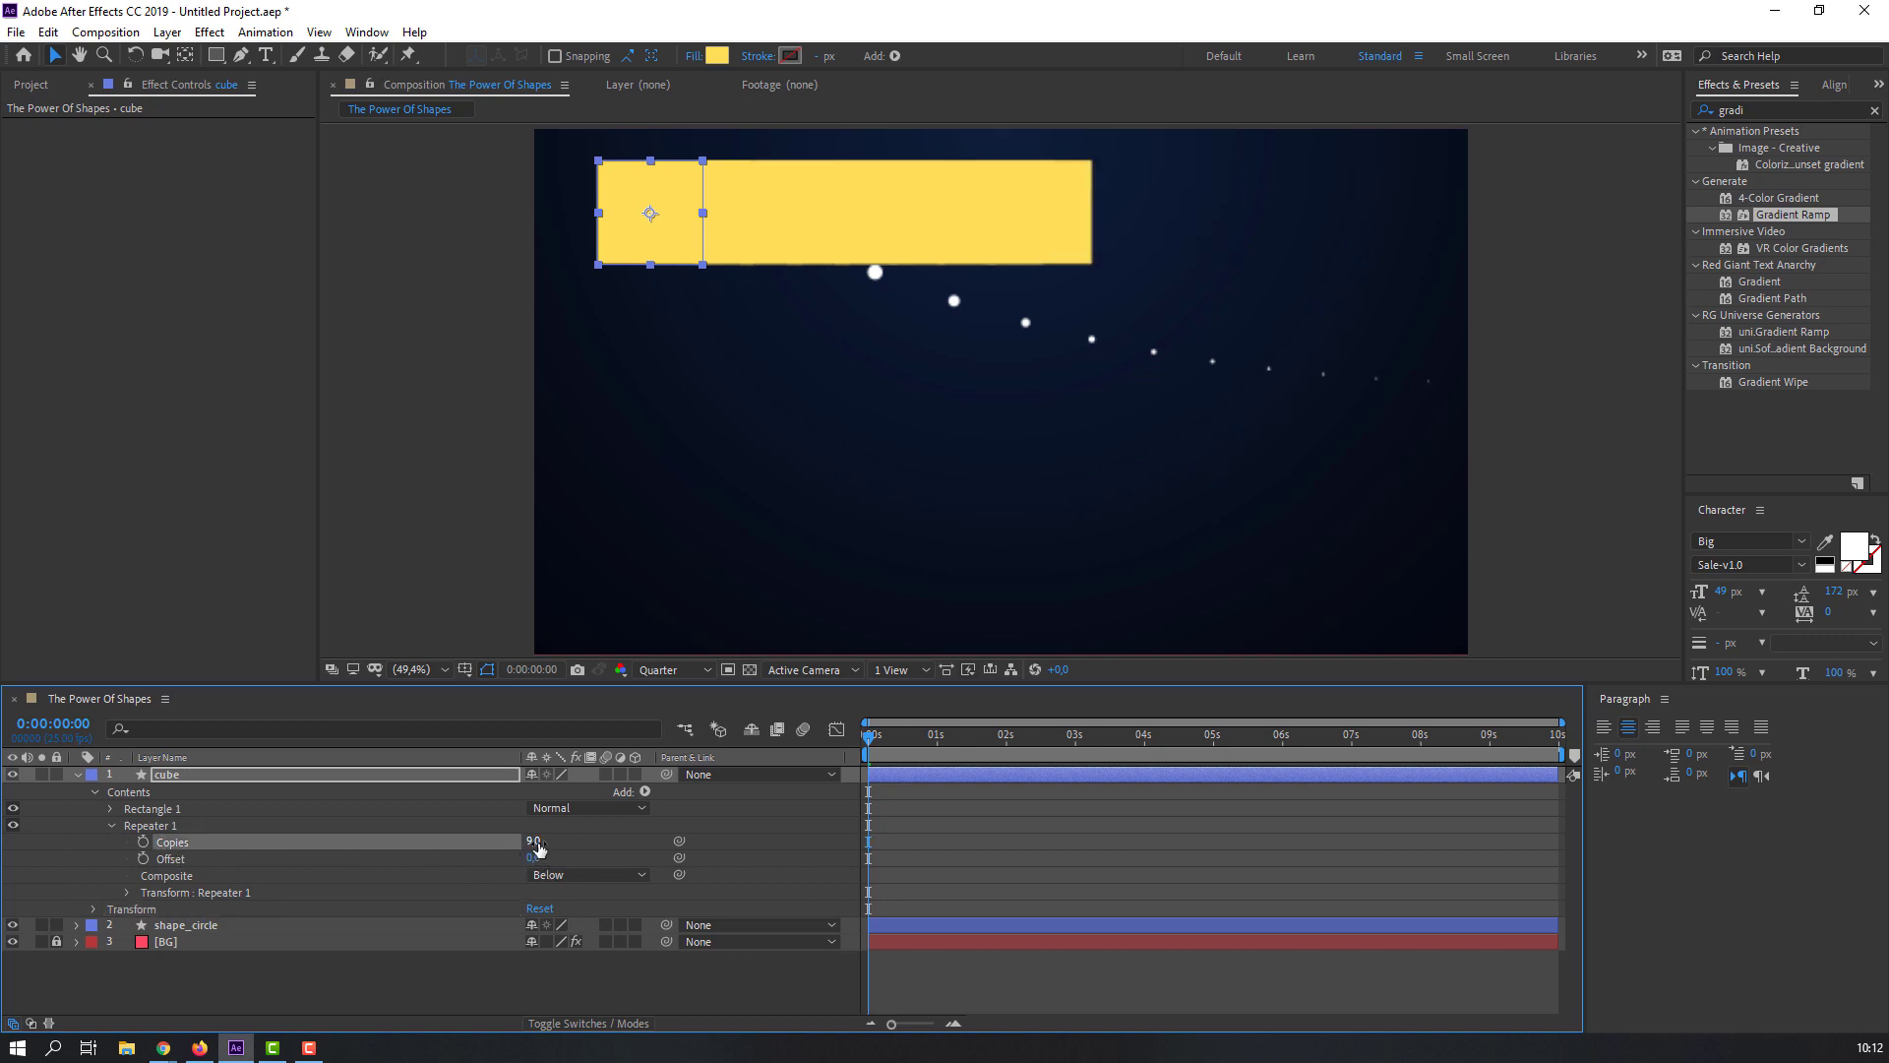
left_click(534, 842)
type("10")
key("Return")
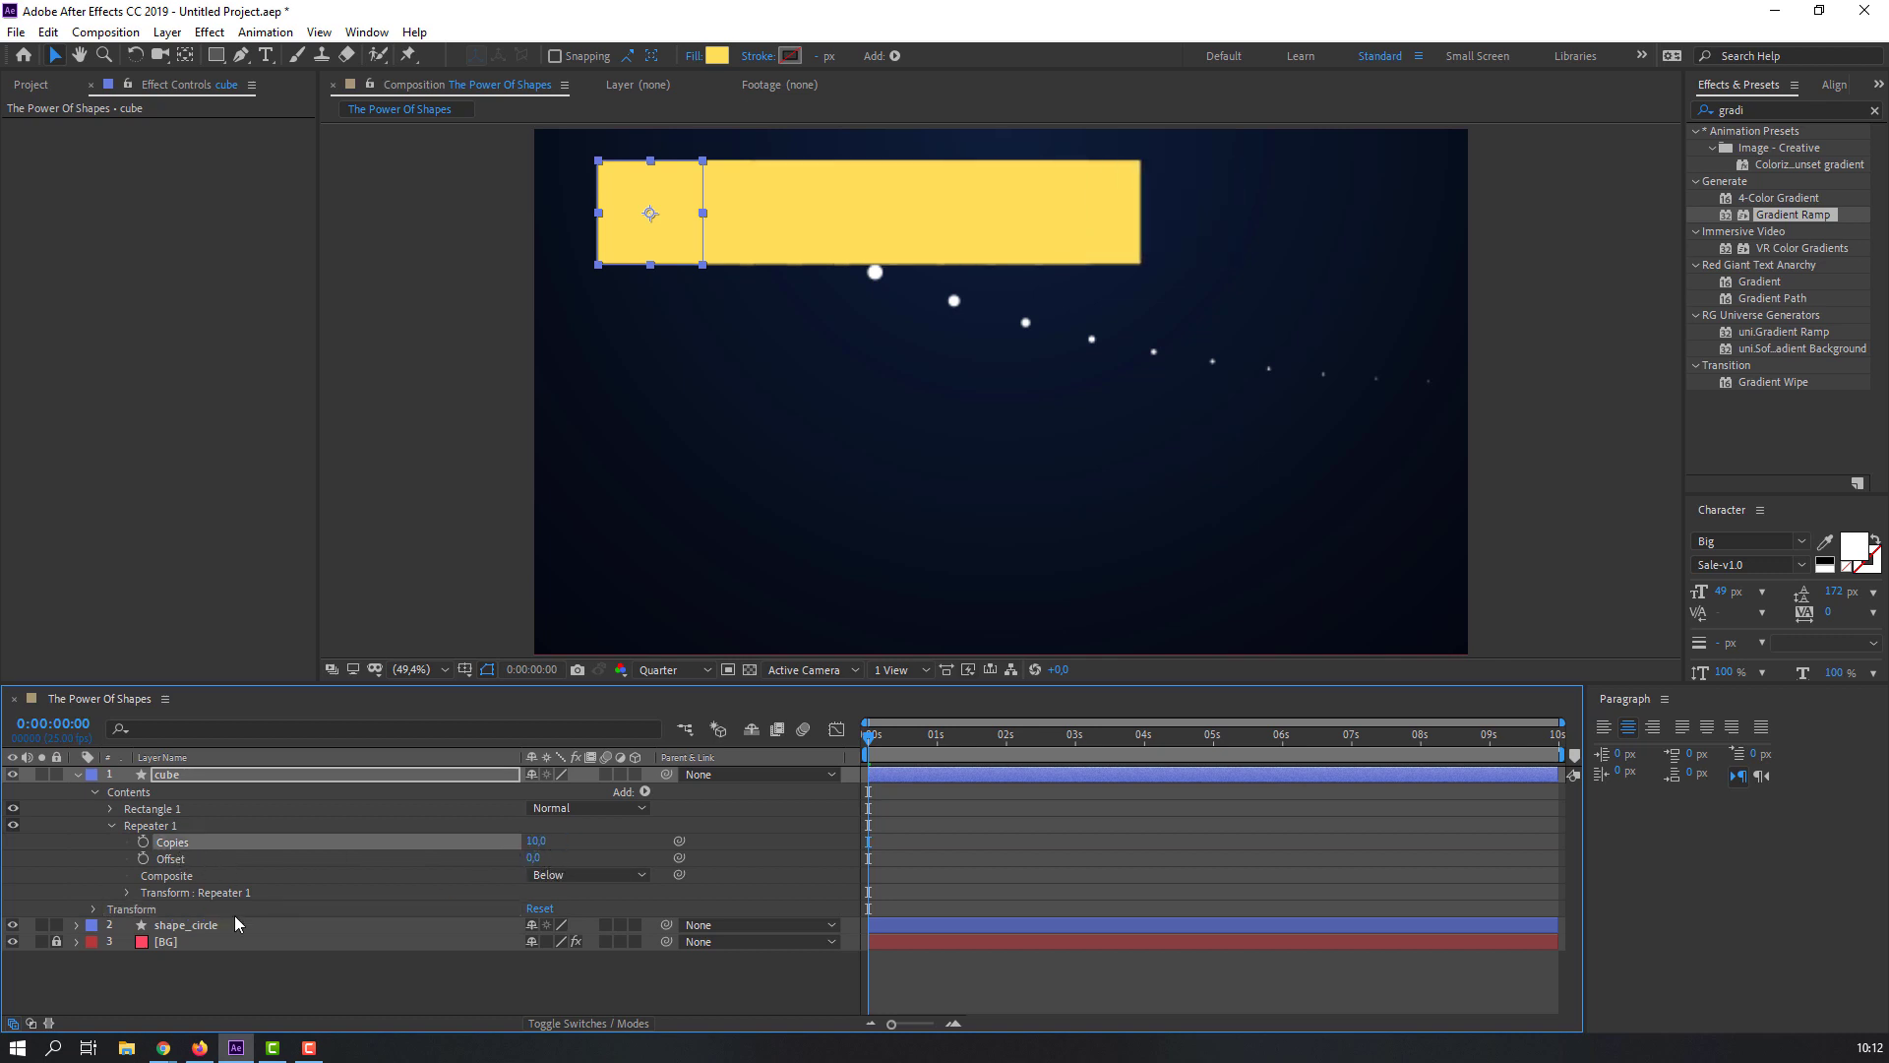
Step: Keyframe the cube repeater's transform rotation from 0 at the first frame to 5 revolutions at 0:00:09:24, and preview the animation
left_click(132, 895)
scroll(148, 920, "down", 1)
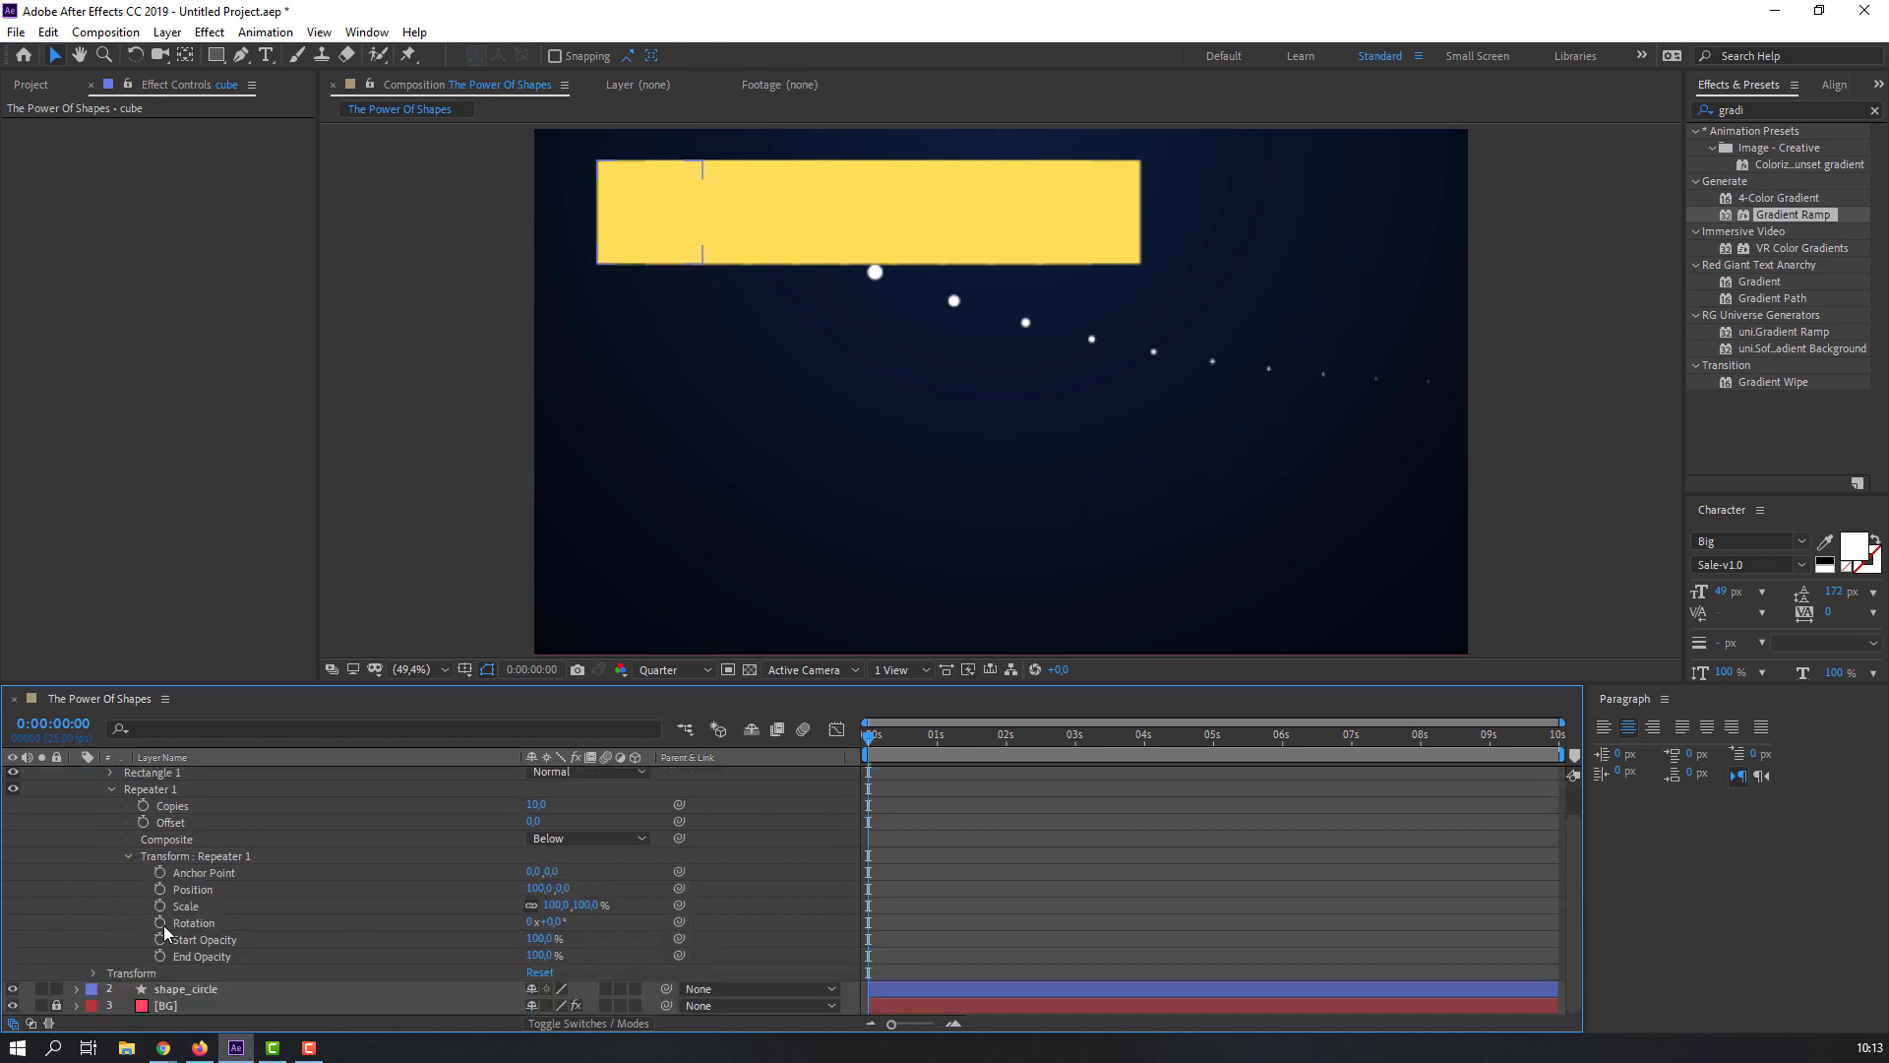
left_click(160, 922)
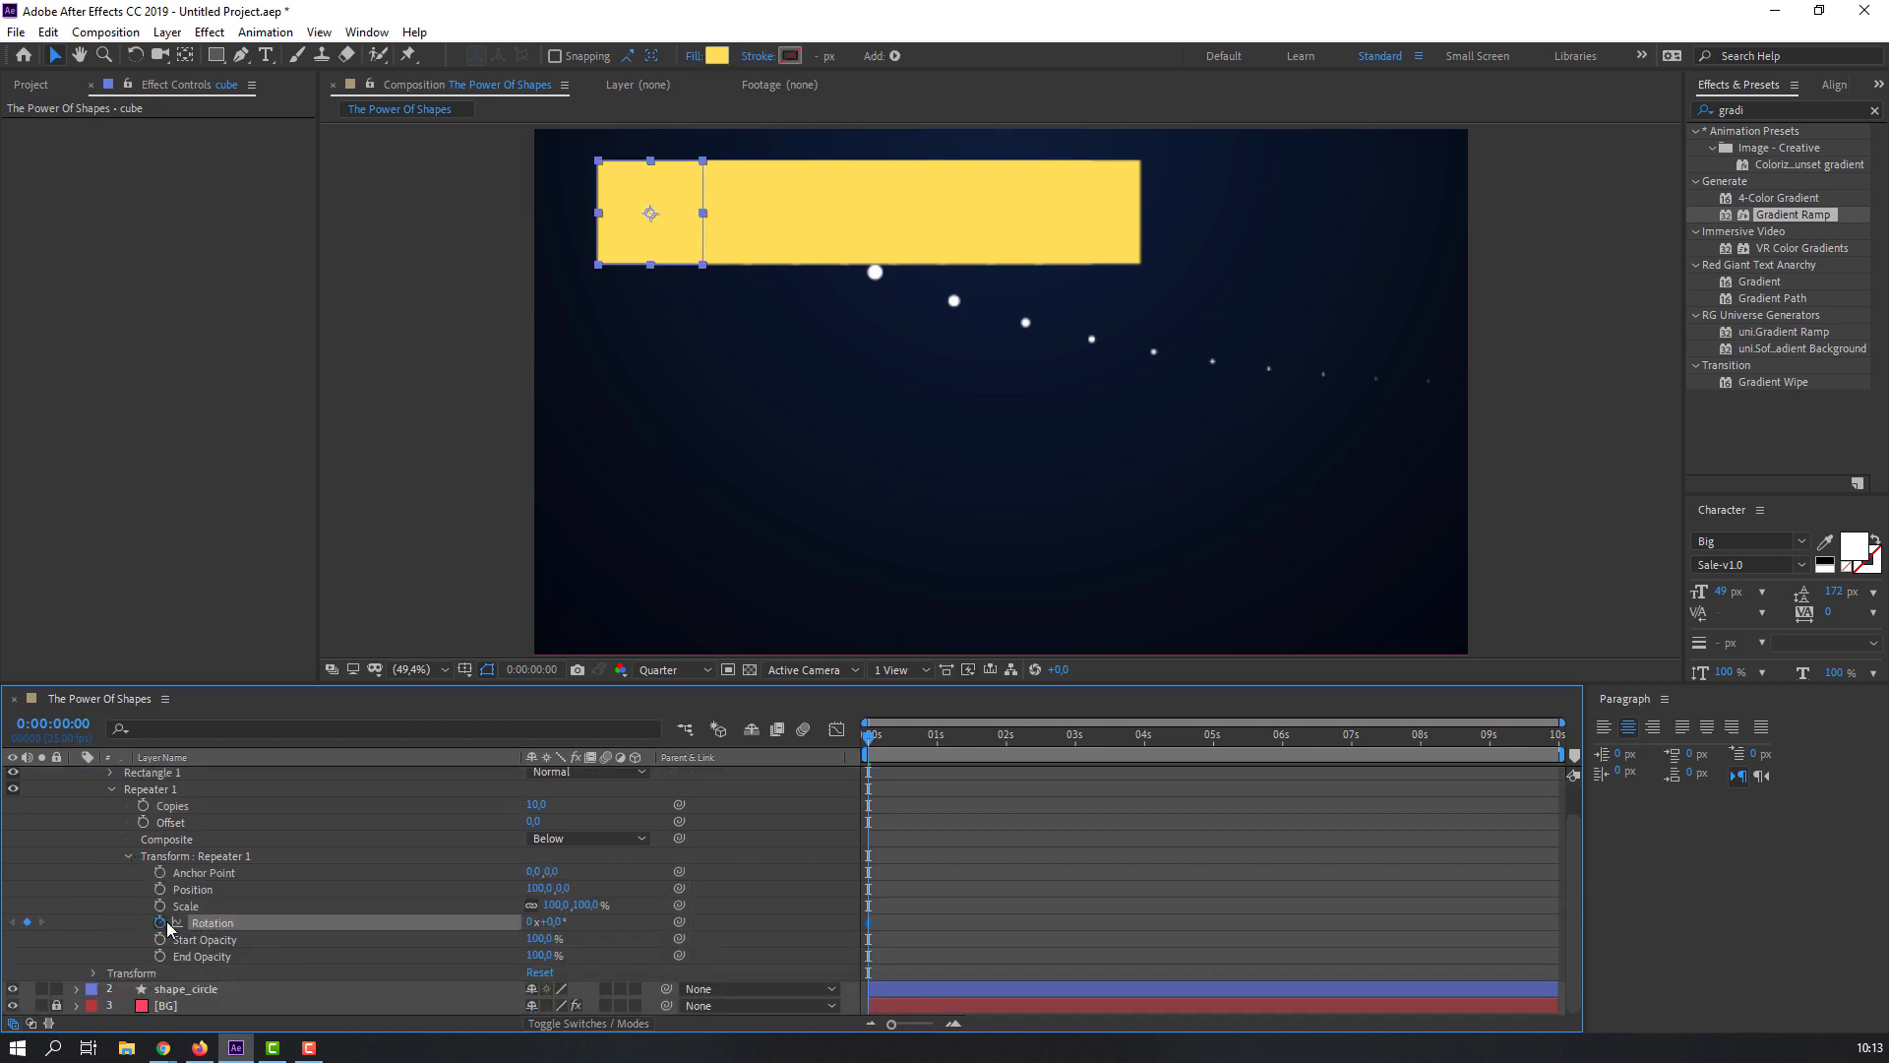
left_click_drag(1210, 738, 1627, 736)
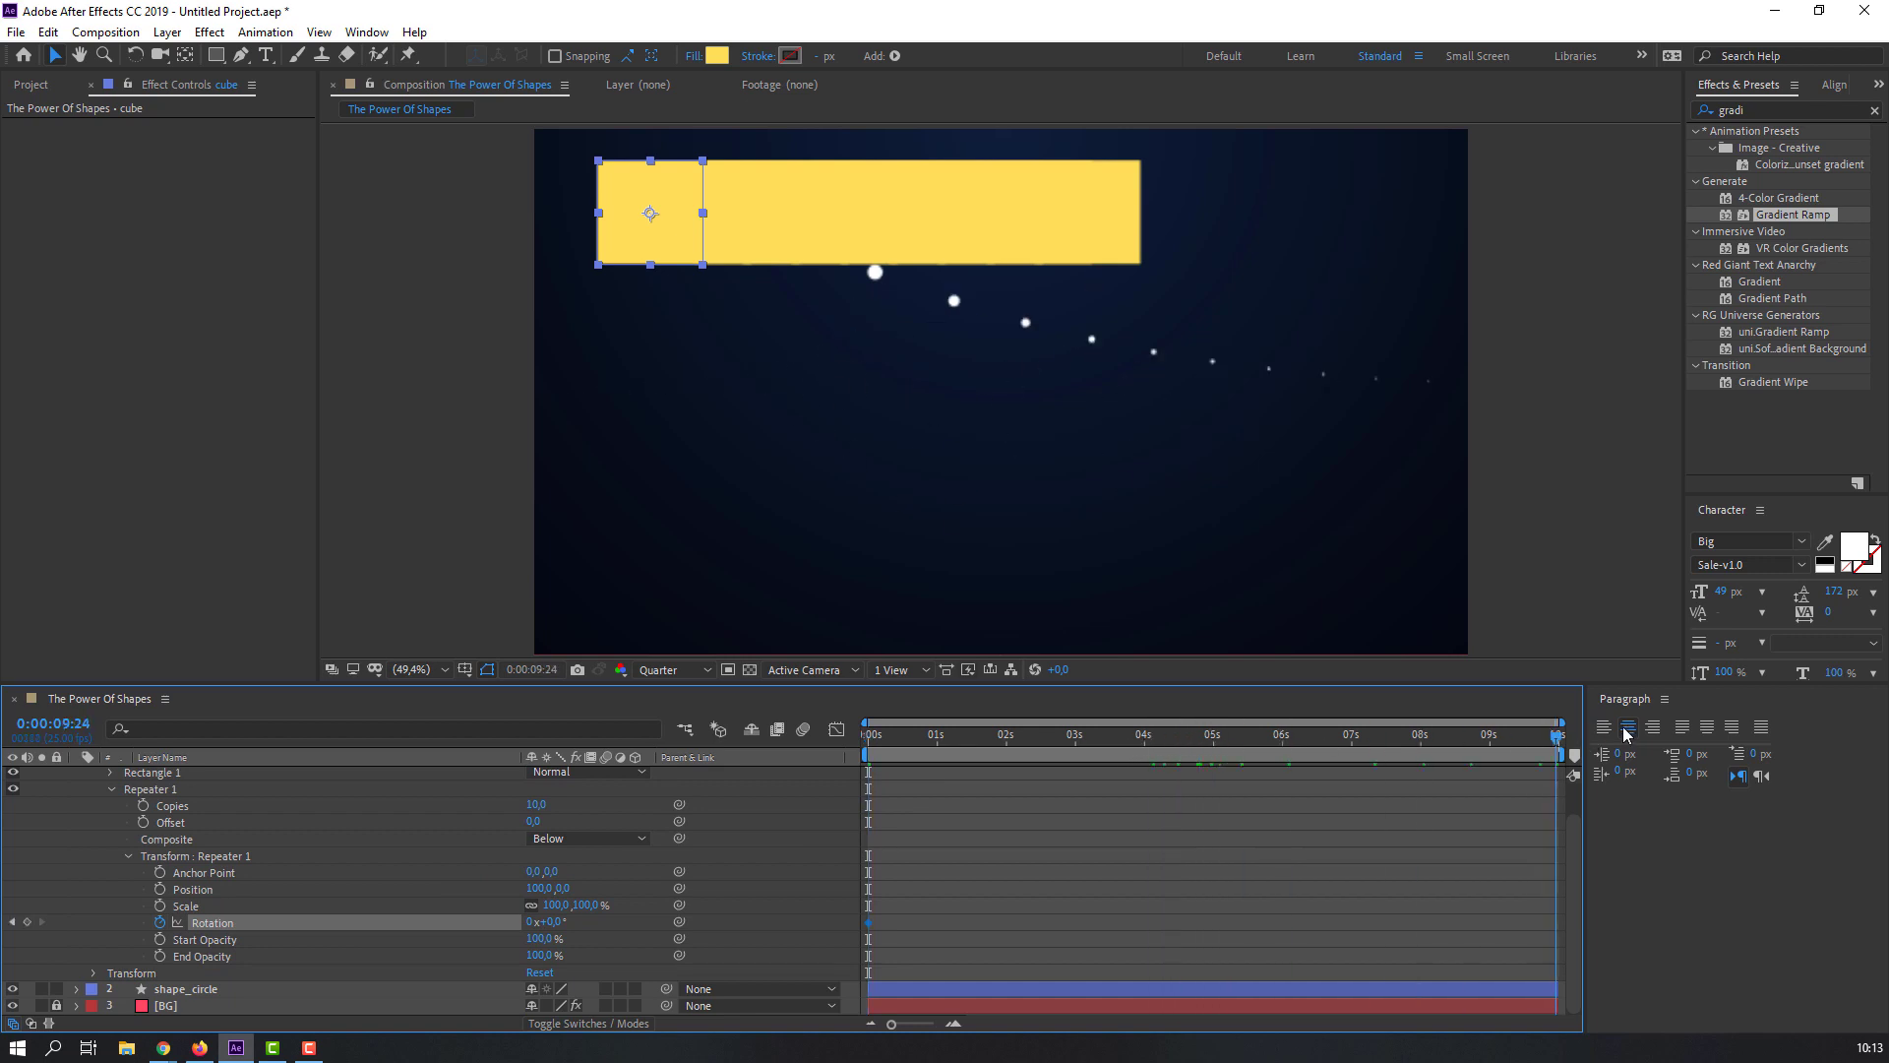
left_click(532, 922)
type("5")
key("Return")
key("space")
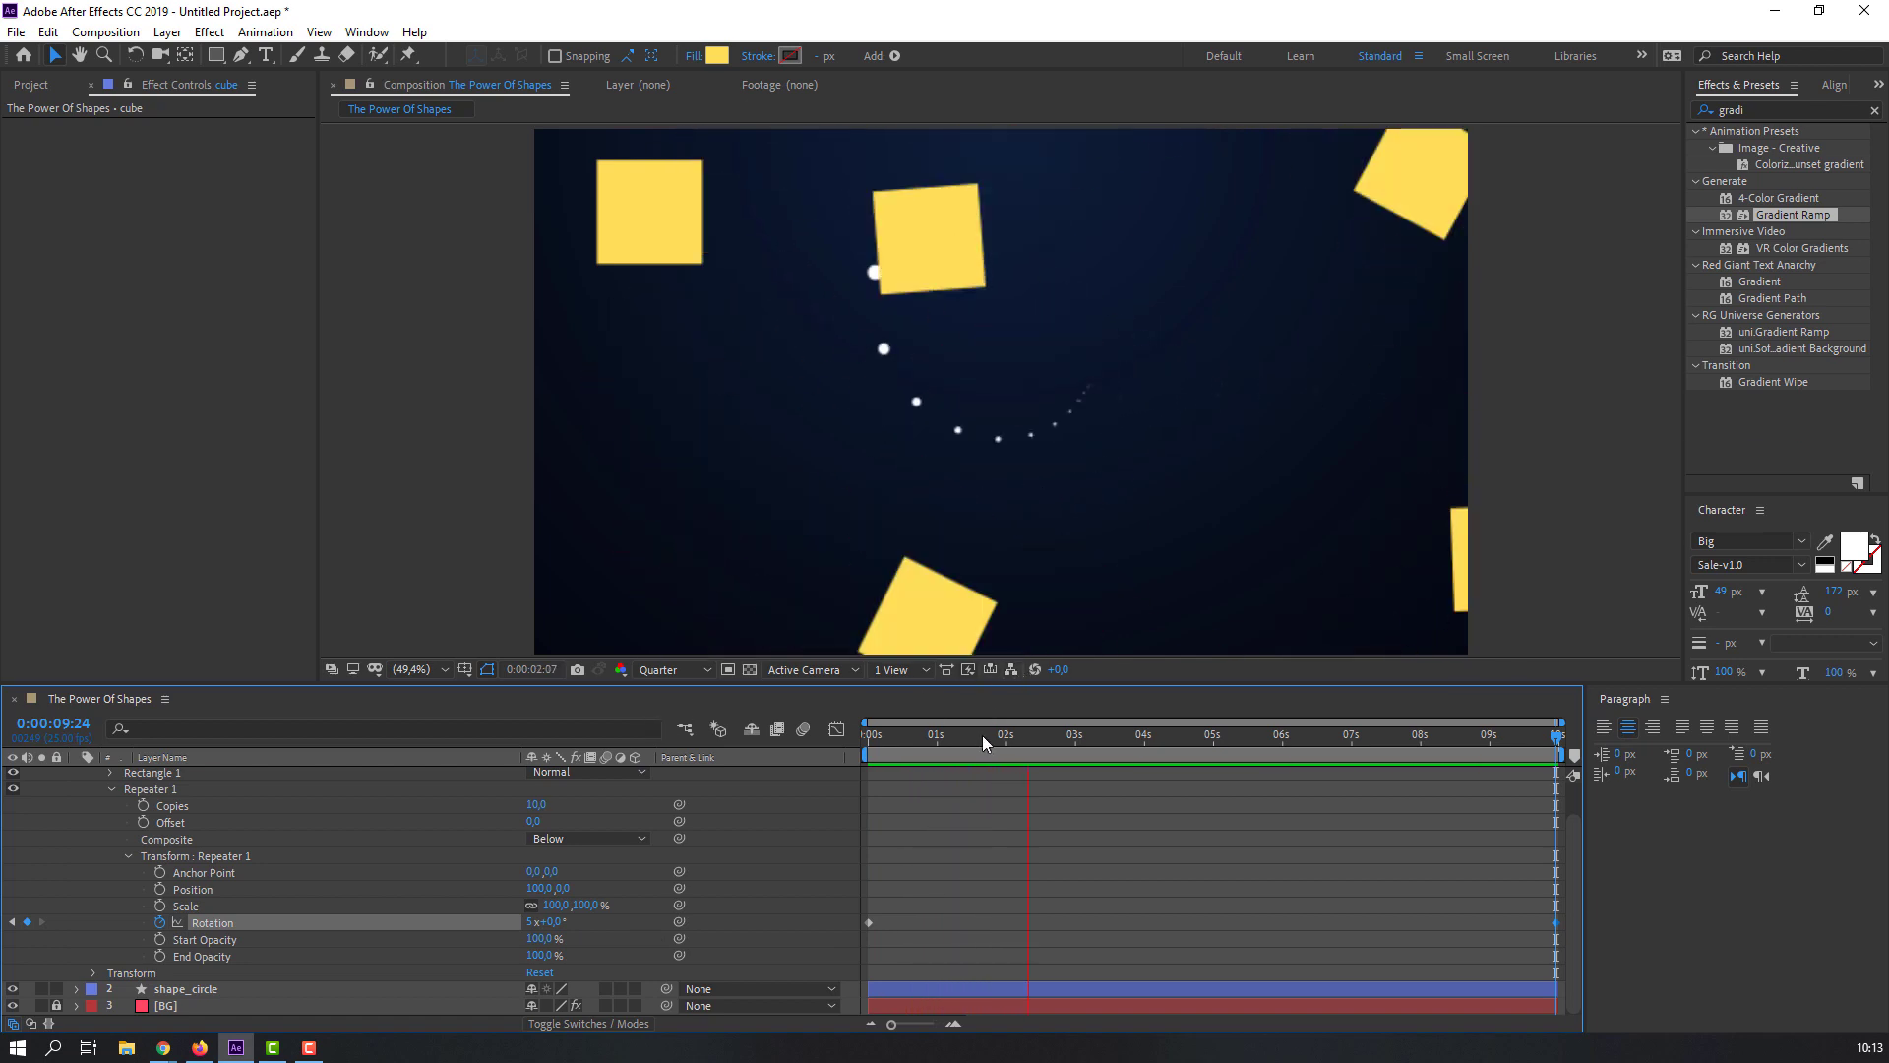
key("space")
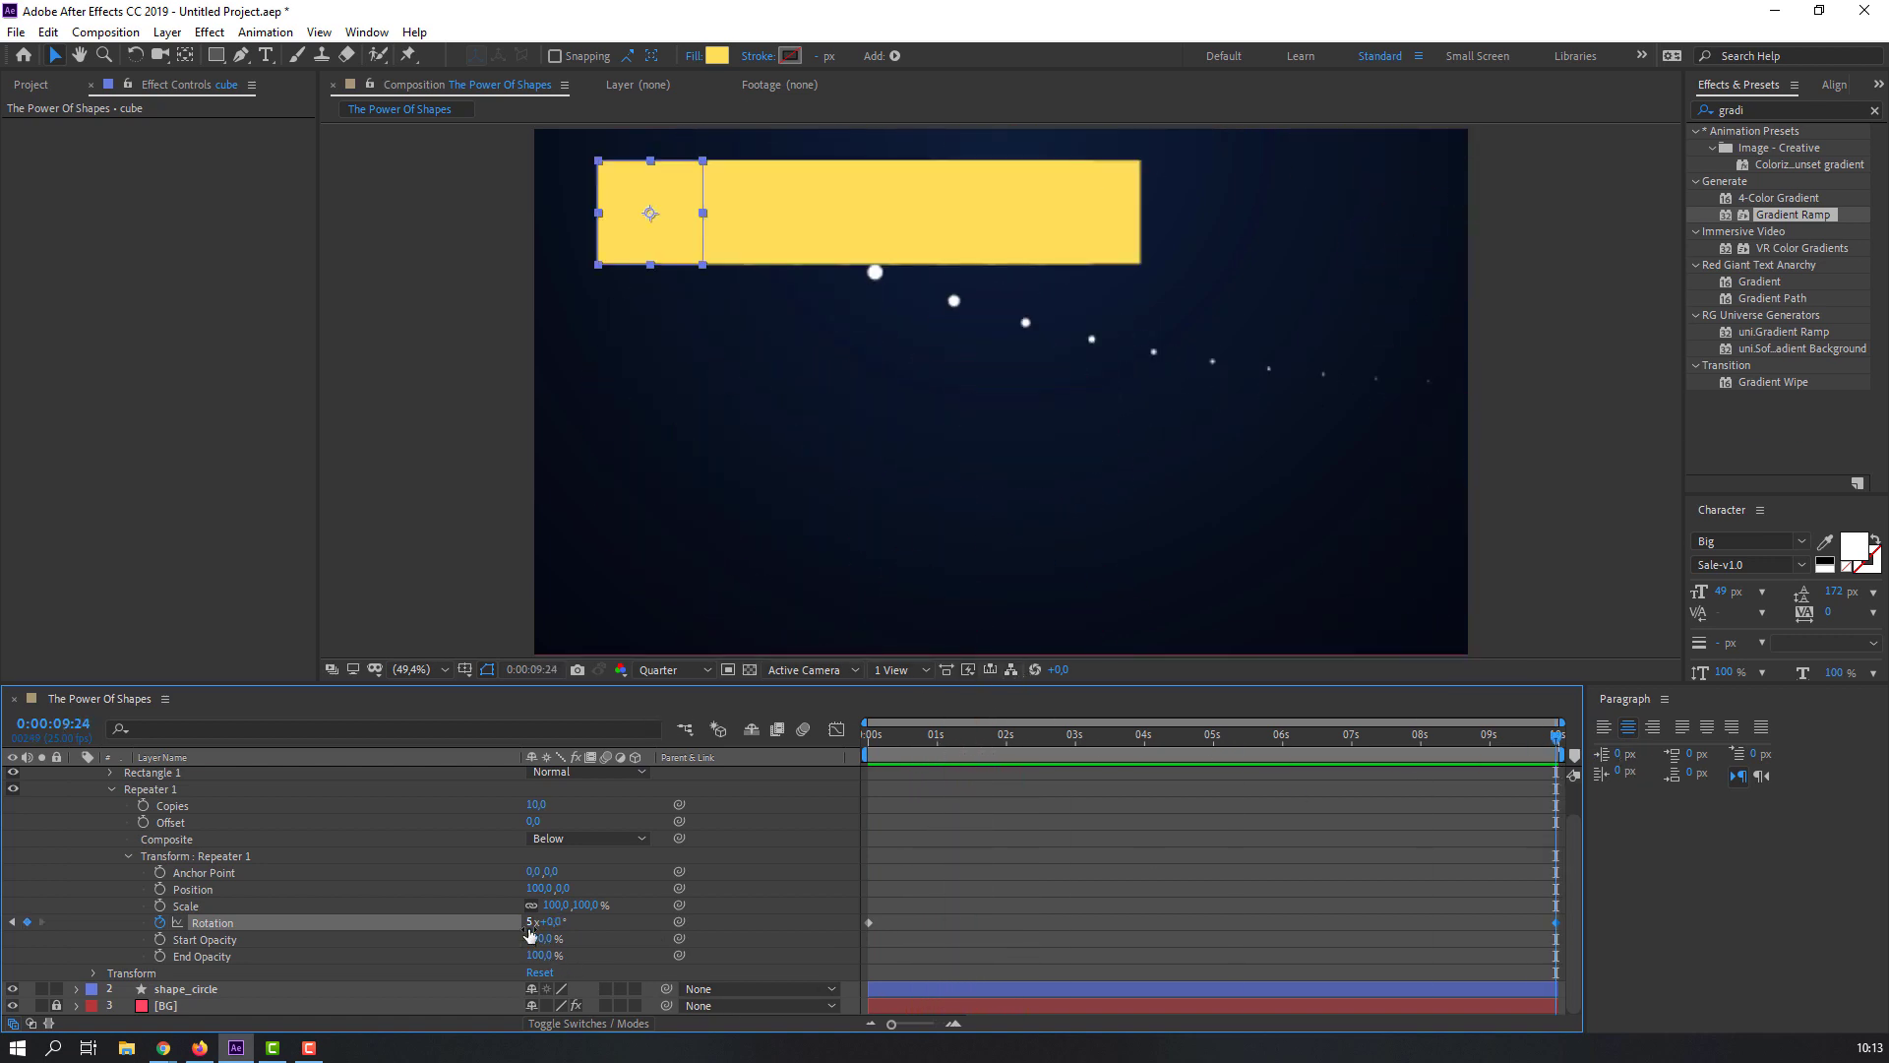
Step: Set the cube repeater's rotation at the last frame to 2 revolutions, preview the animation, and return to the first frame
type("2")
key("Return")
key("space")
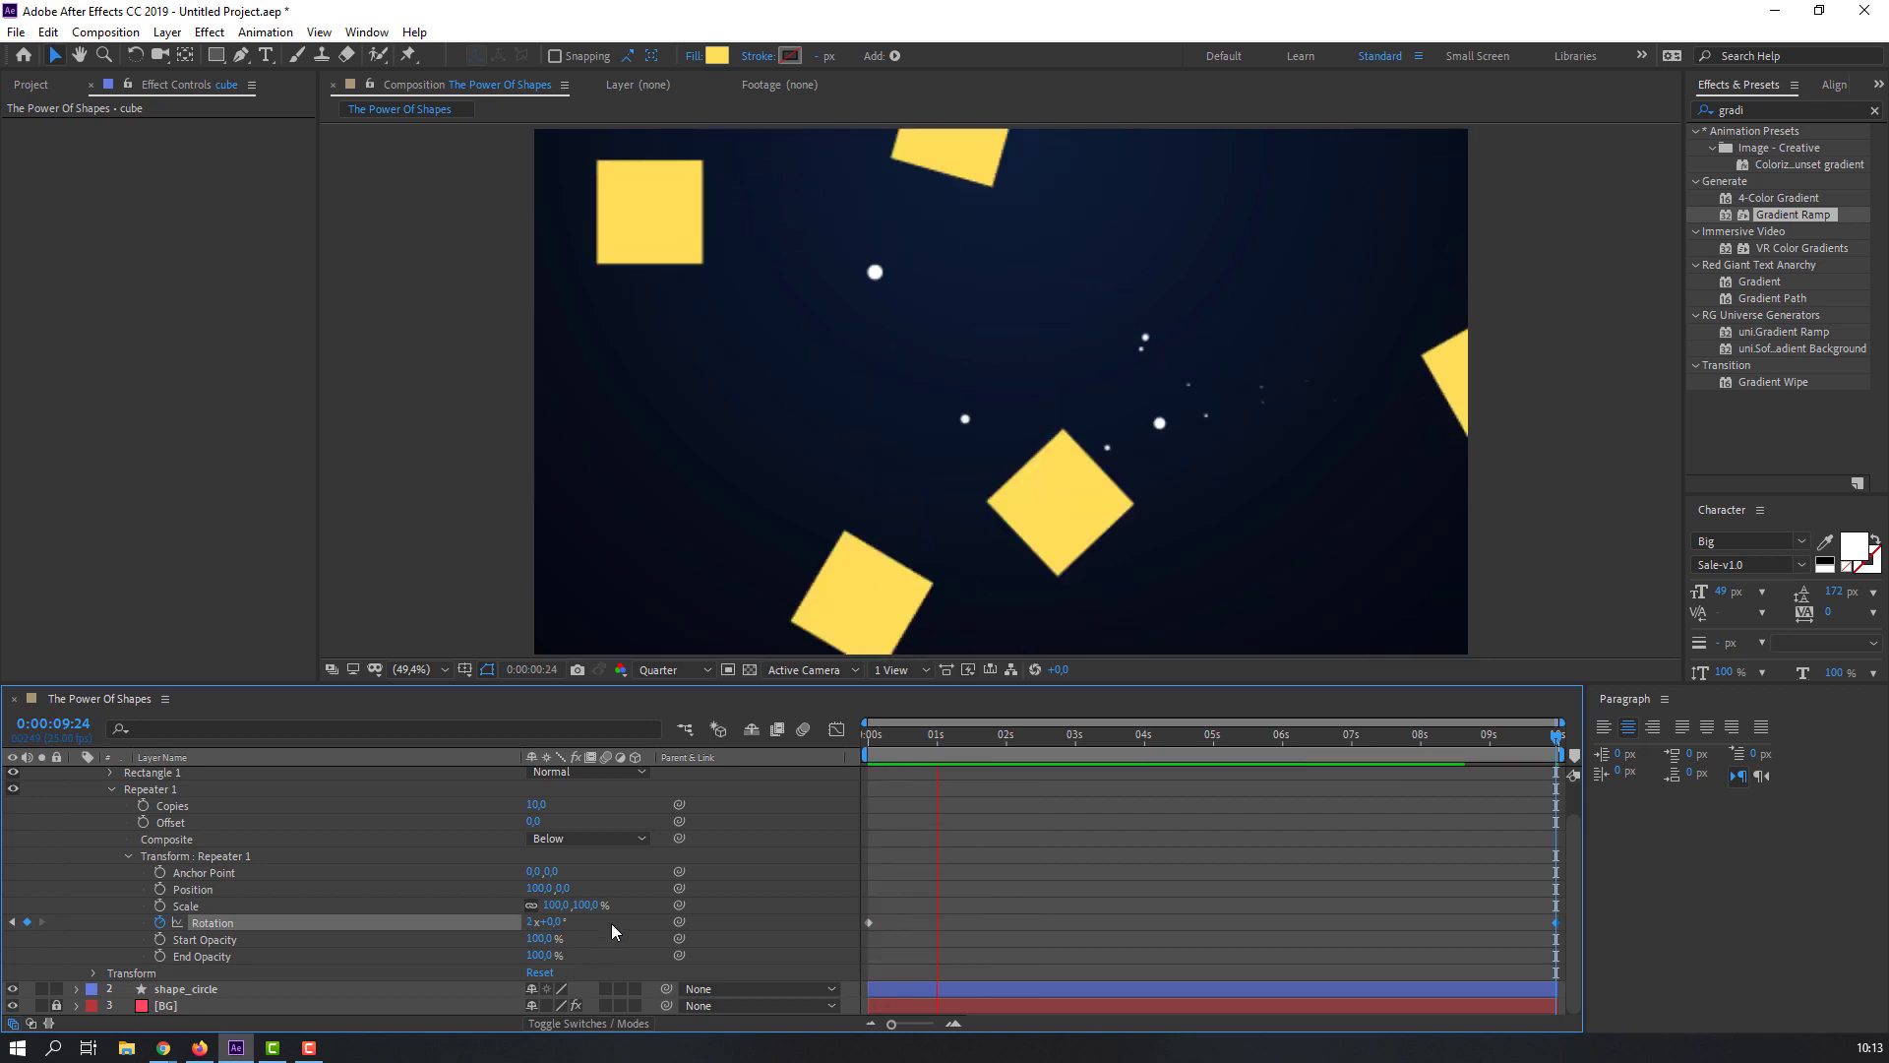
key("space")
left_click_drag(923, 749, 806, 747)
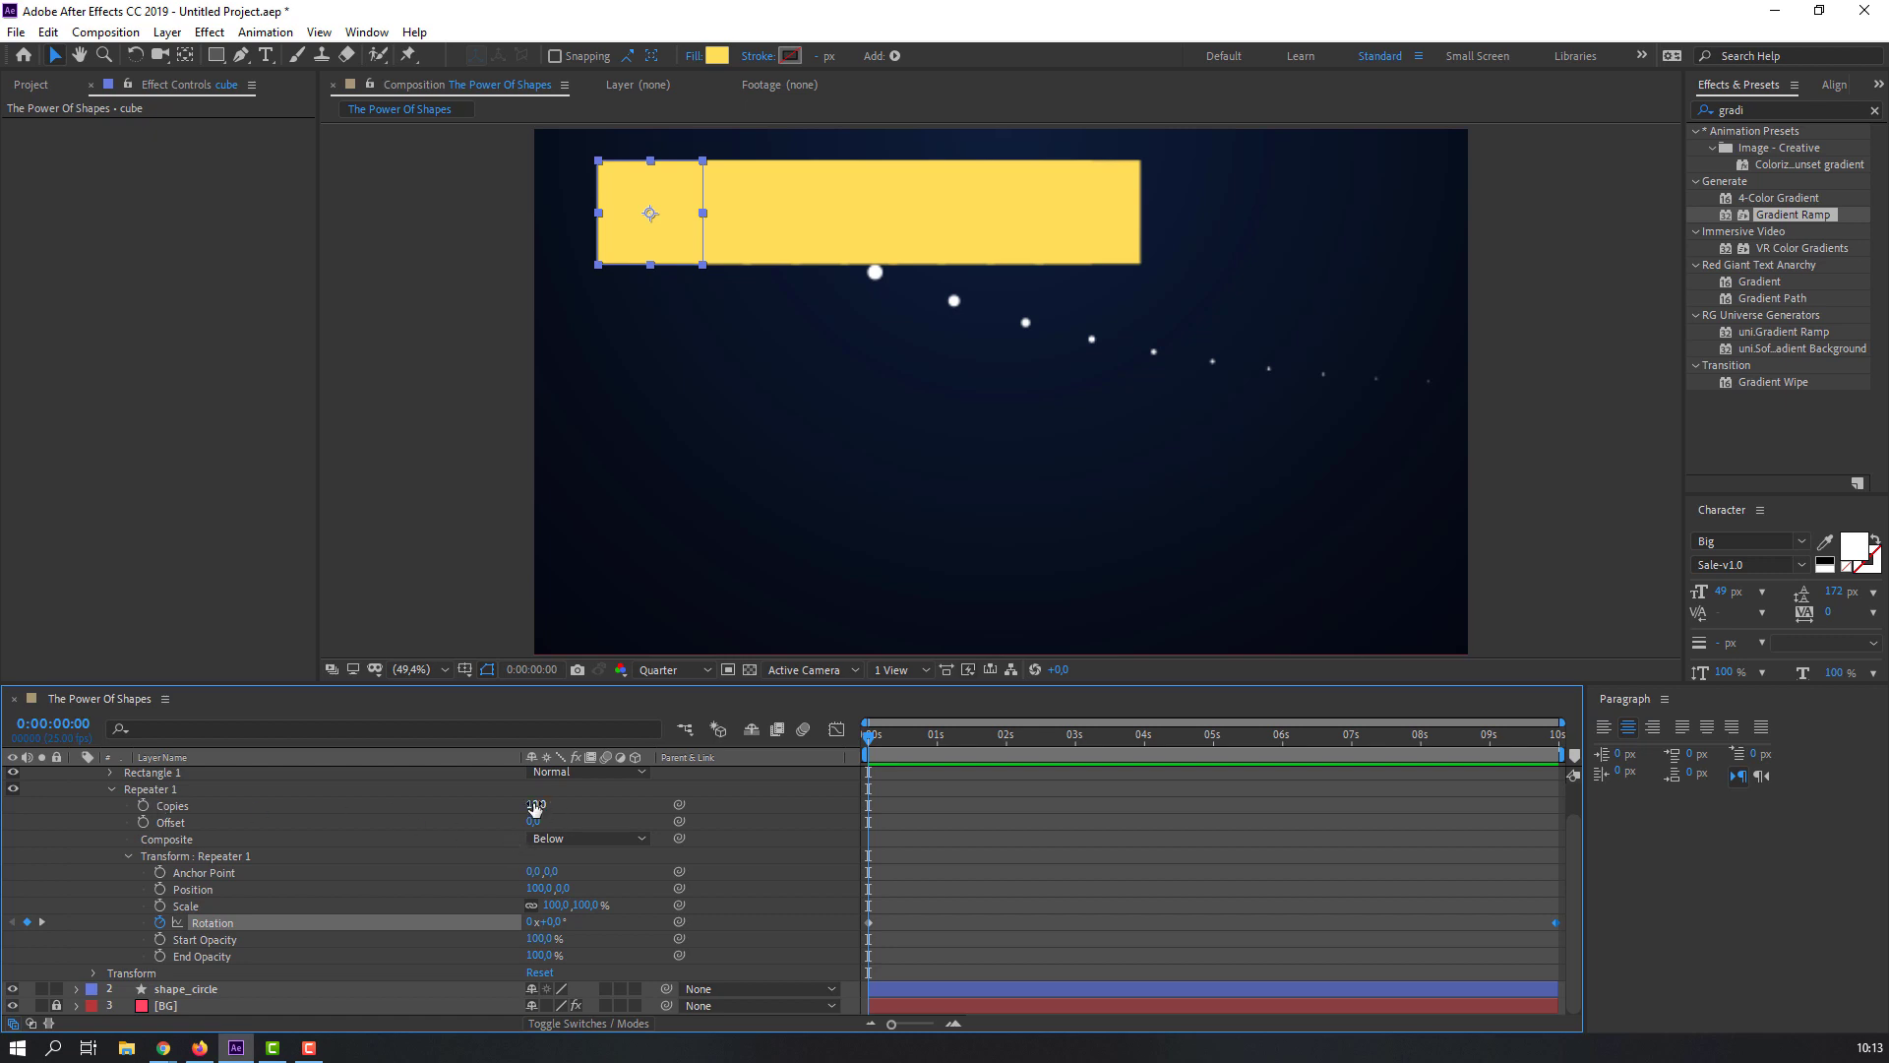
Step: Set the cube repeater to 5 copies with a transform scale of 55%, and preview the animation
left_click(535, 806)
type("5")
key("Return")
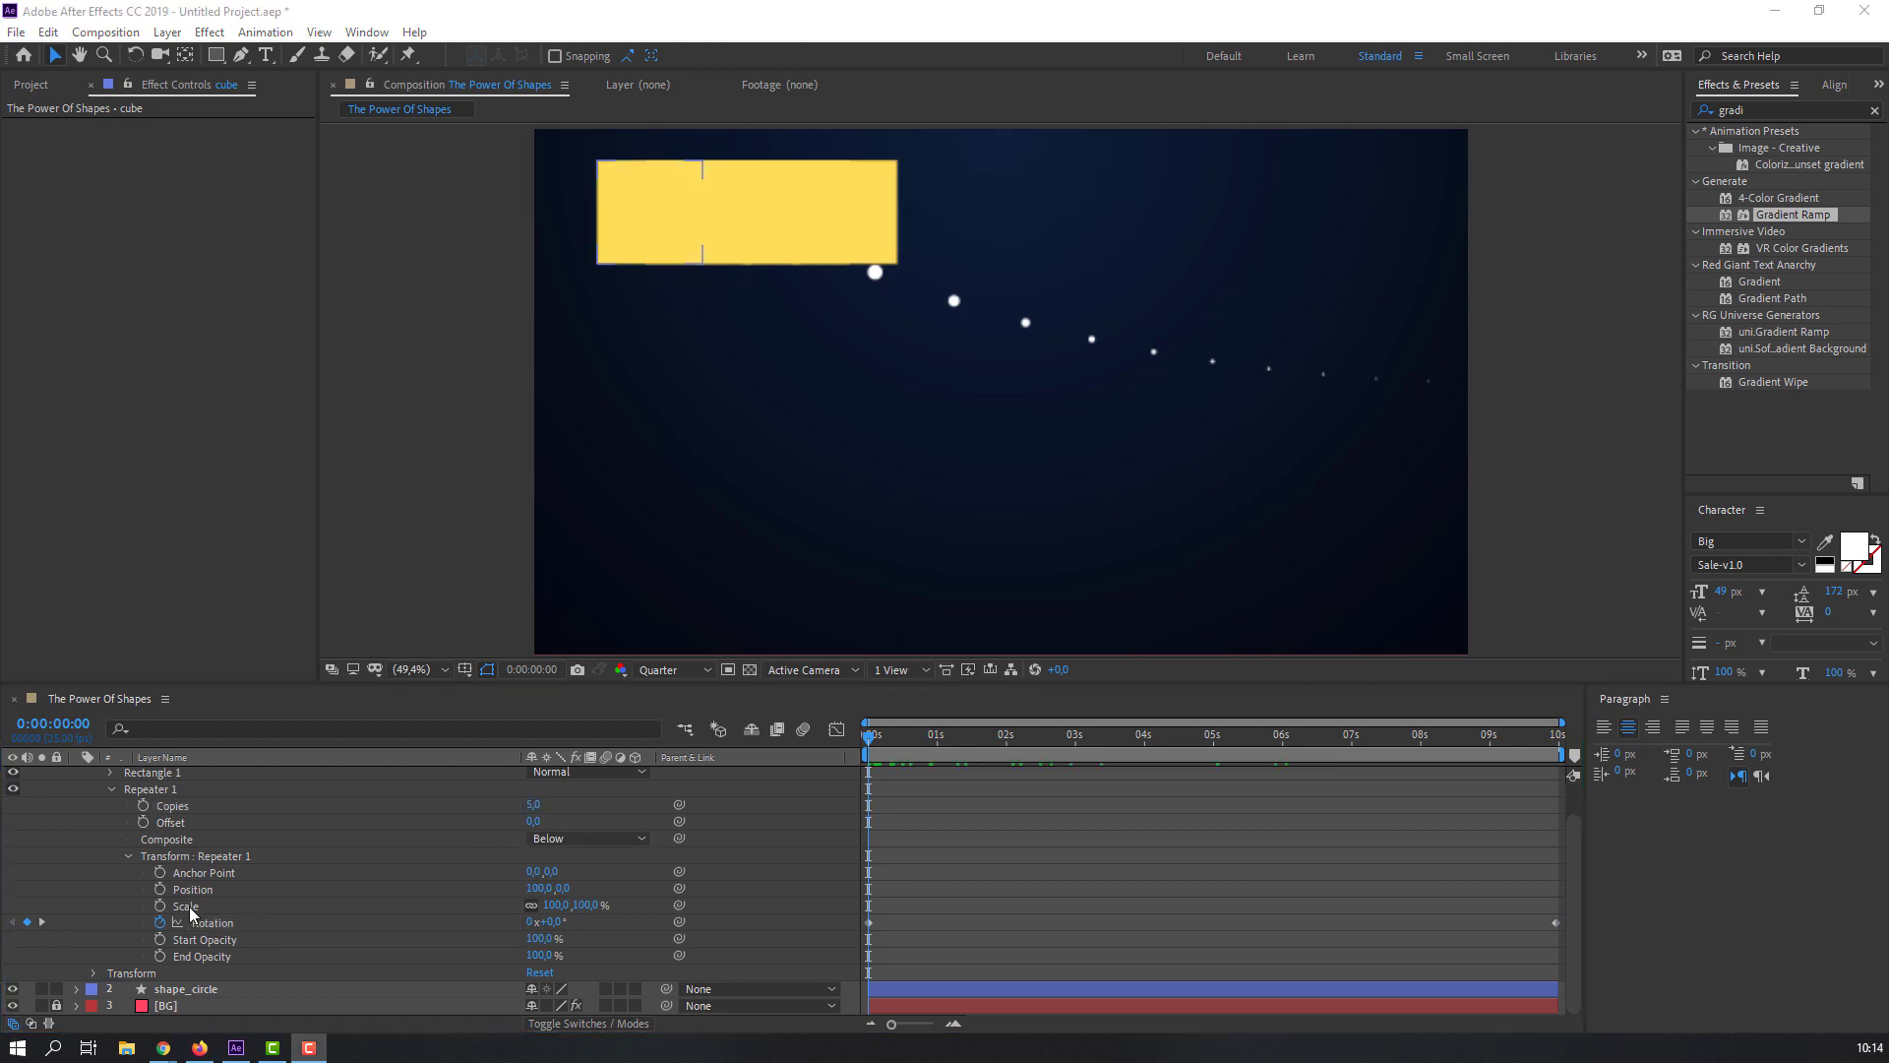
left_click_drag(556, 905, 502, 905)
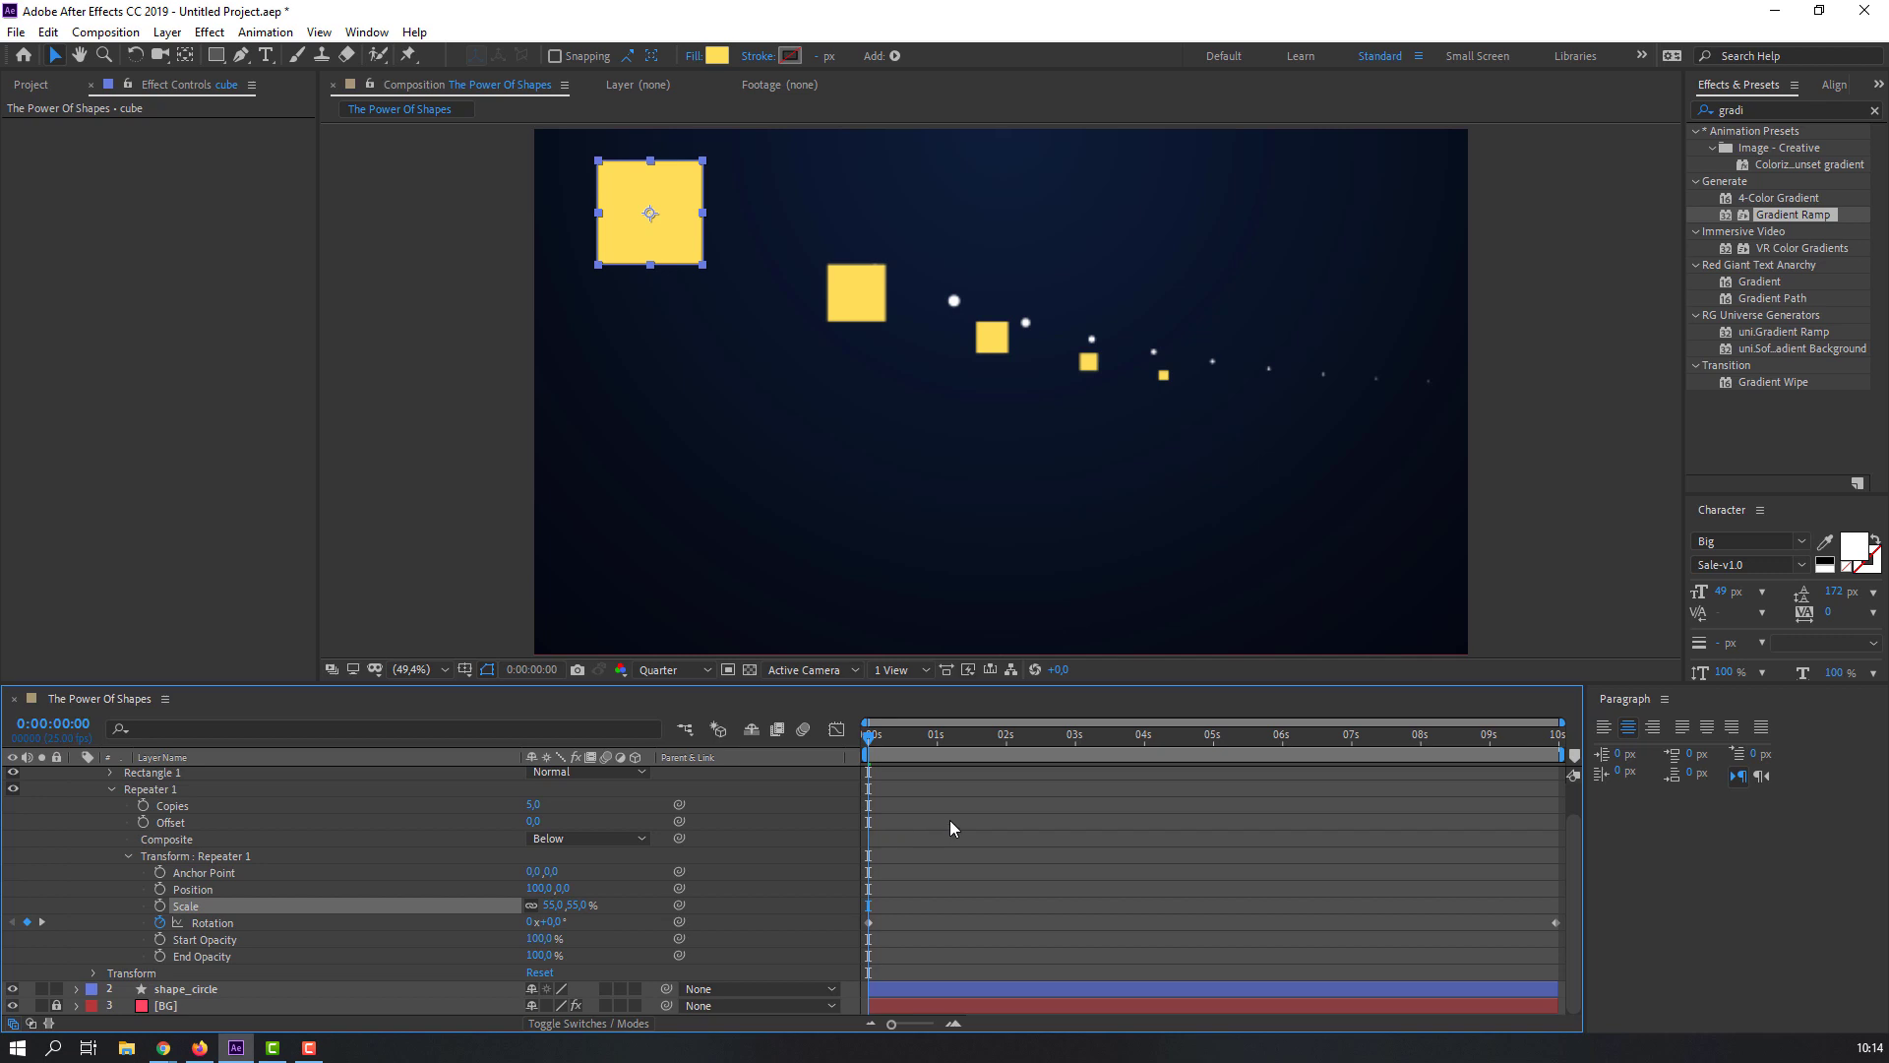
key("space")
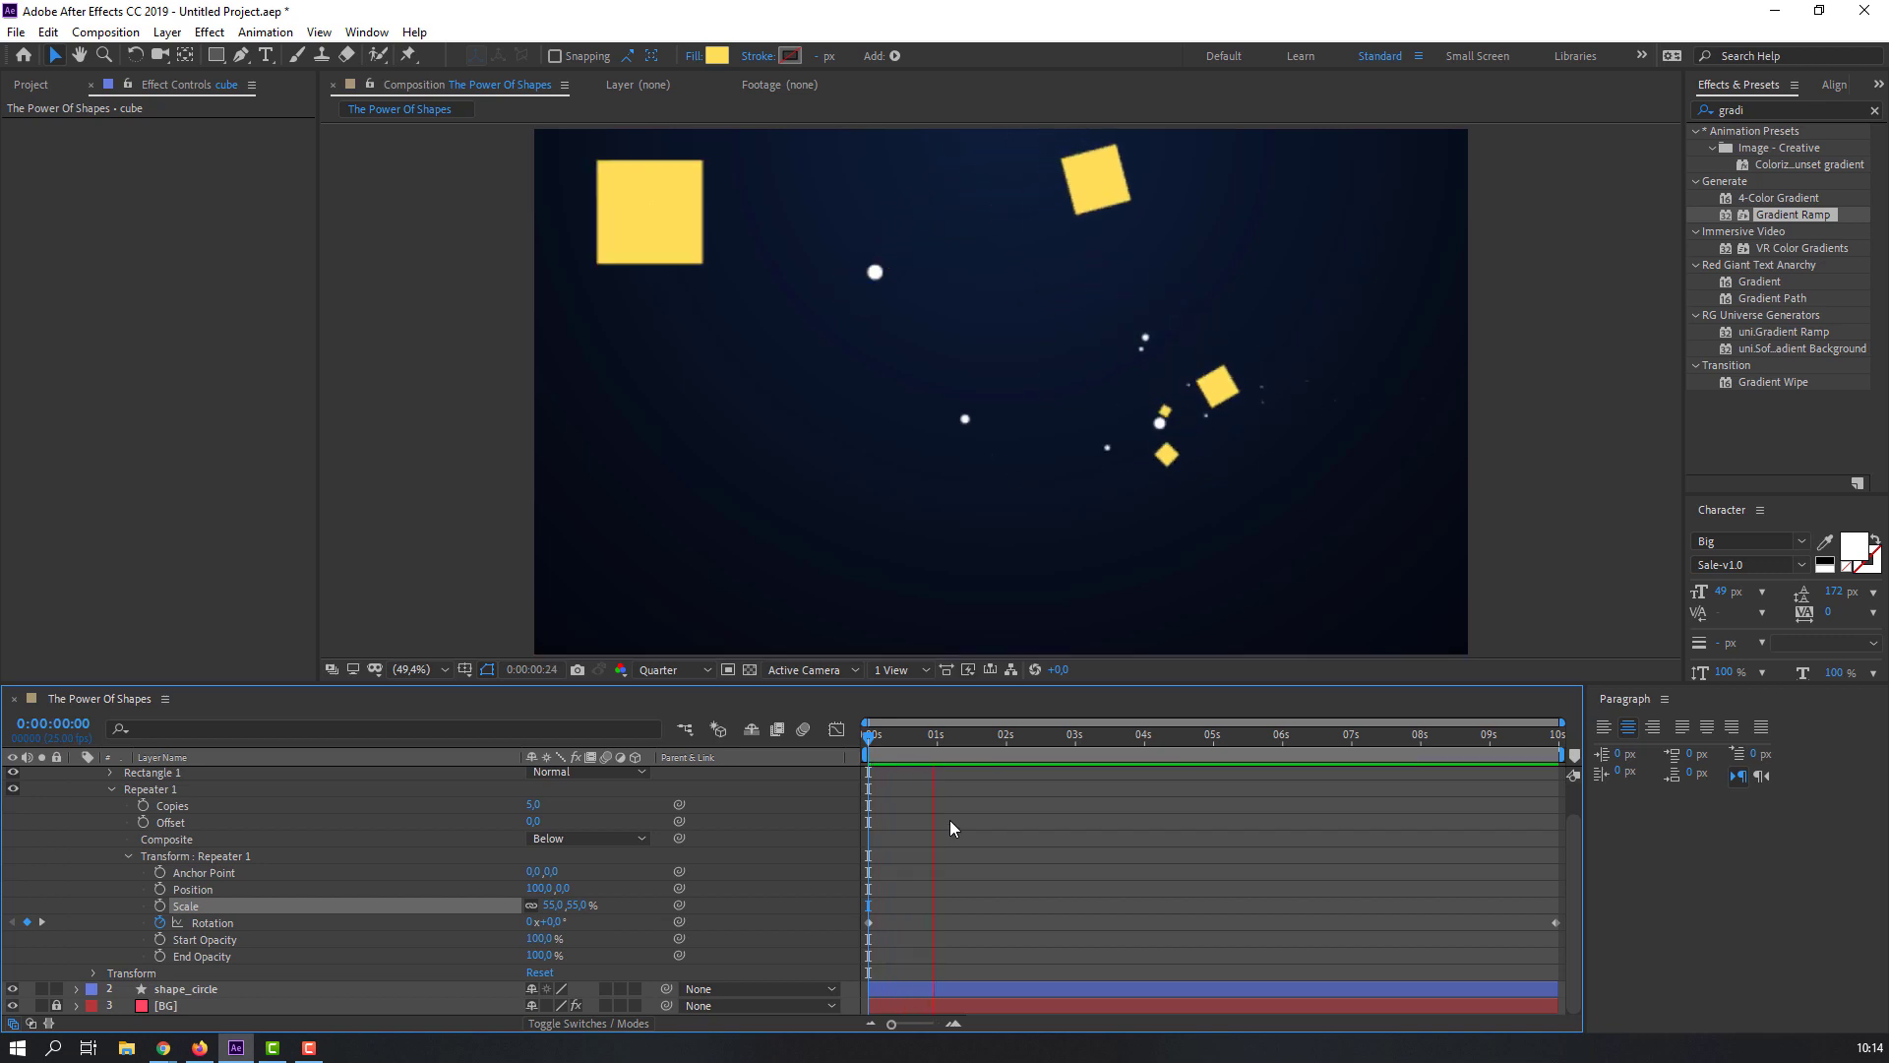
key("space")
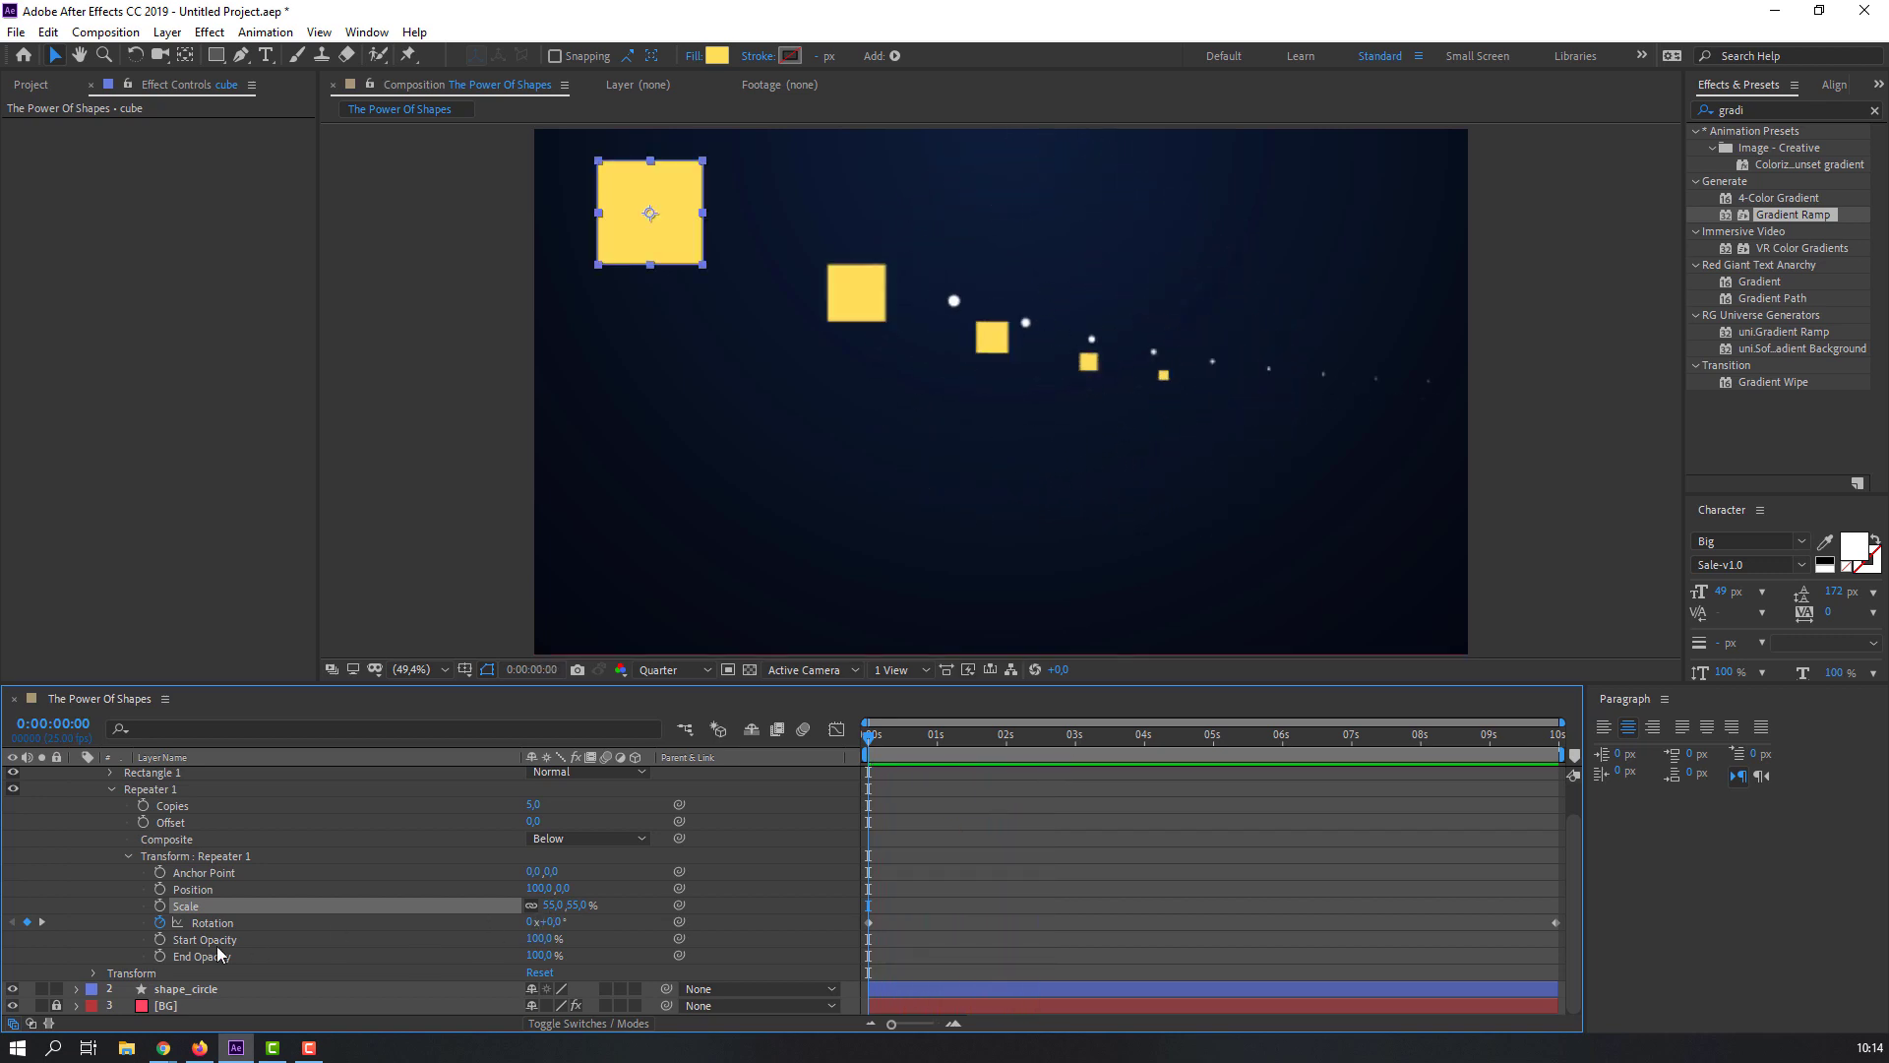
Step: Keyframe the cube repeater's Start Opacity at 100% on the first frame and 0% at 0:00:05:01
left_click_drag(536, 946, 592, 954)
left_click(80, 958)
left_click(159, 937)
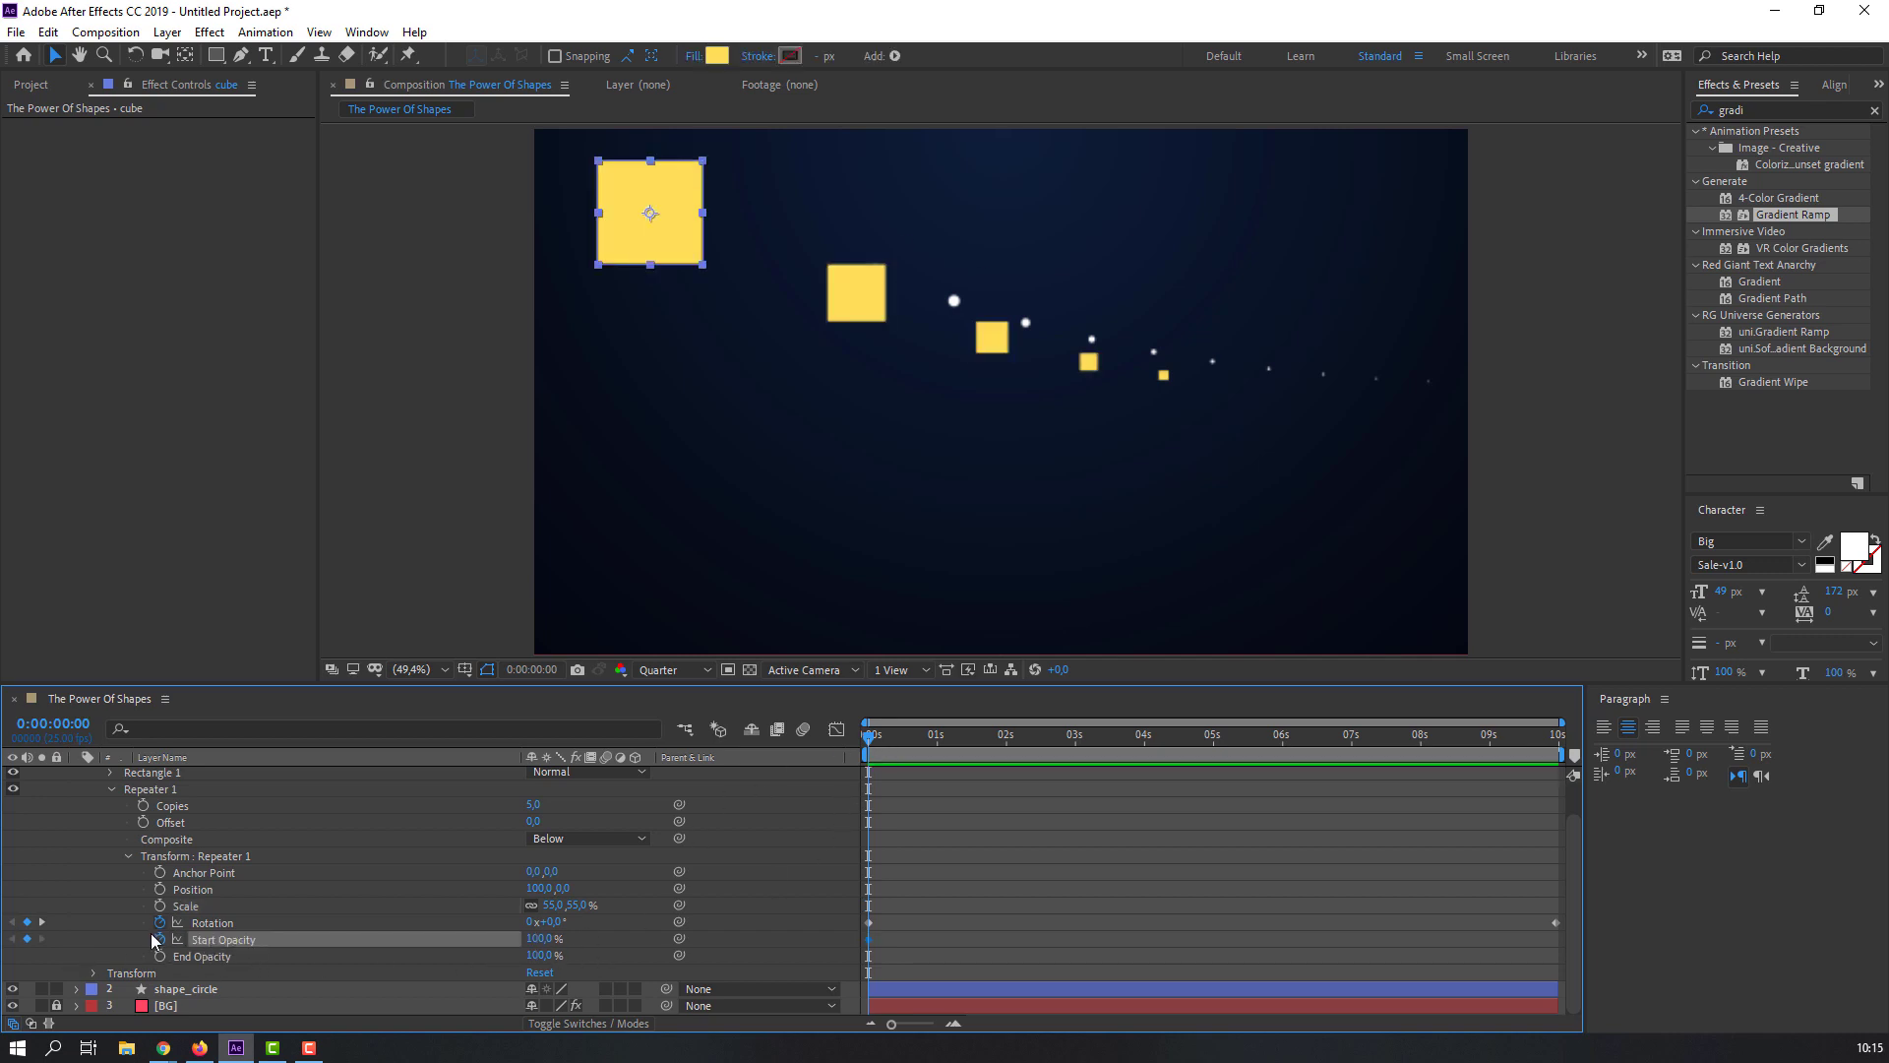
left_click_drag(1071, 740, 1218, 734)
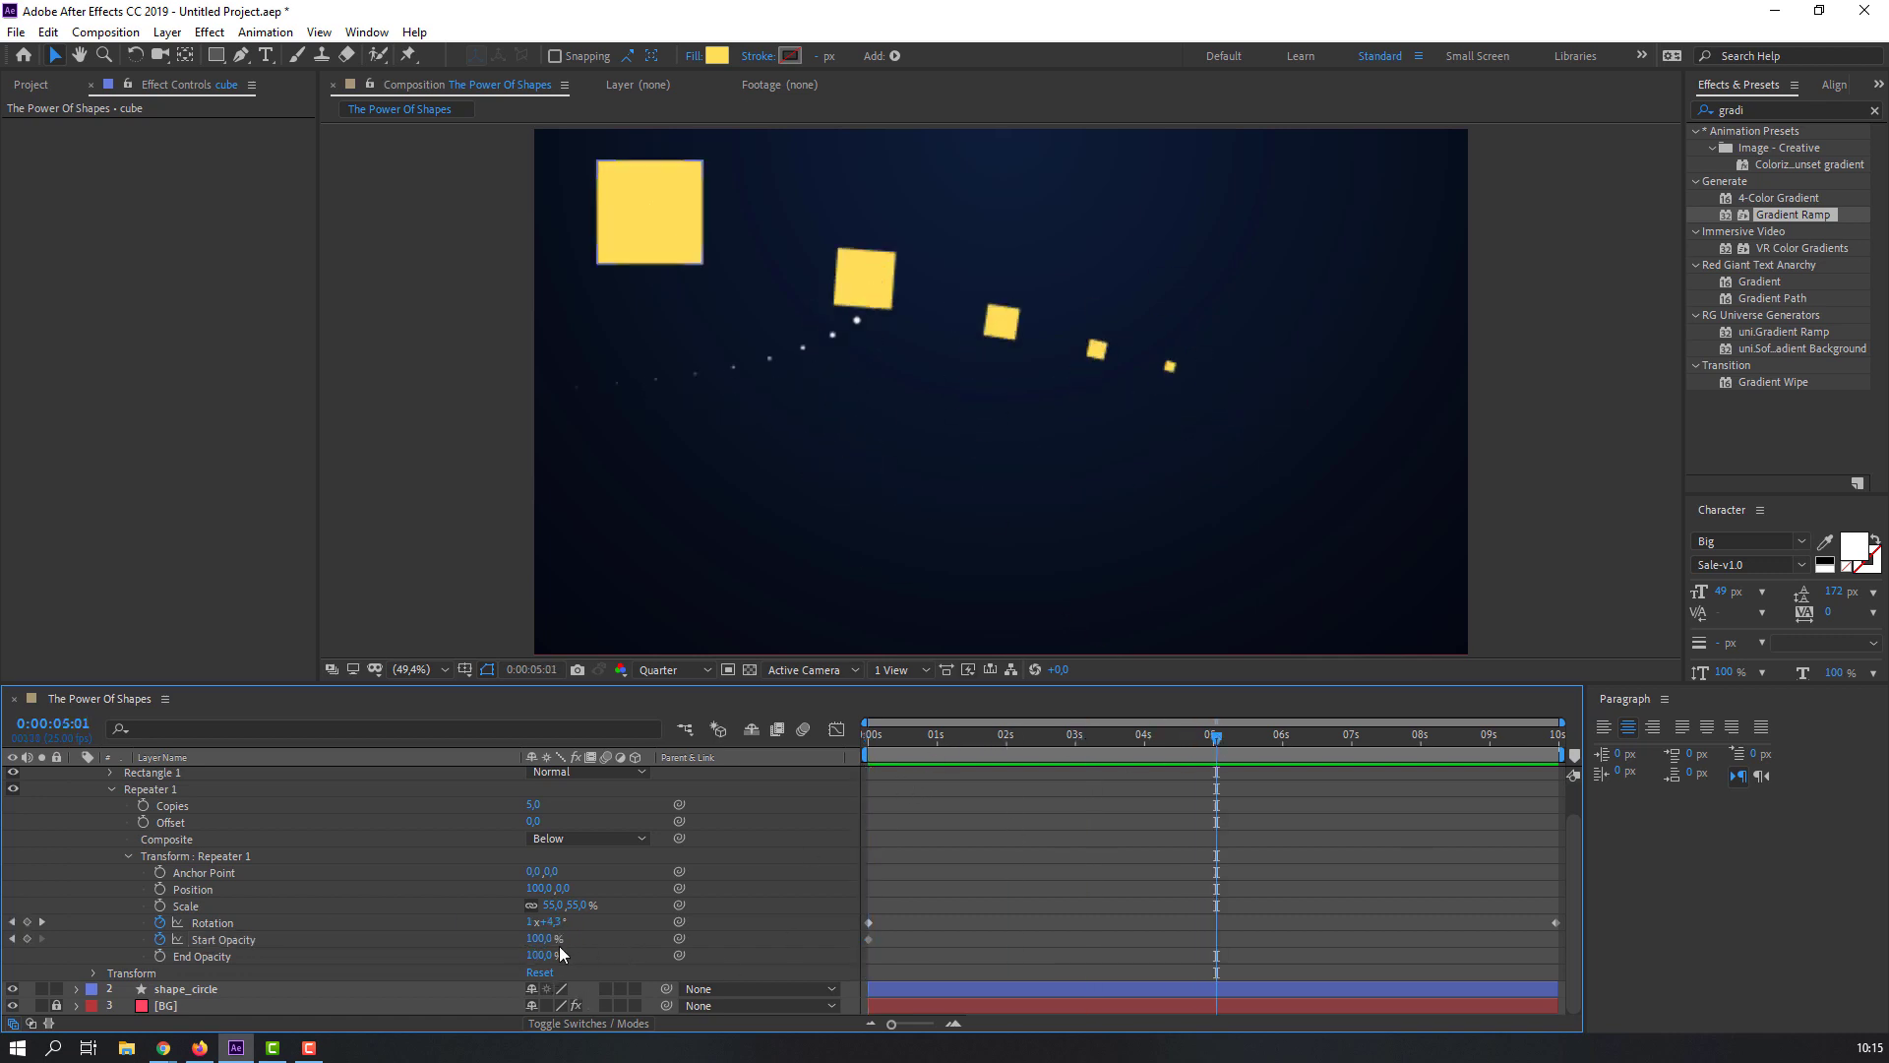
left_click_drag(536, 940, 391, 947)
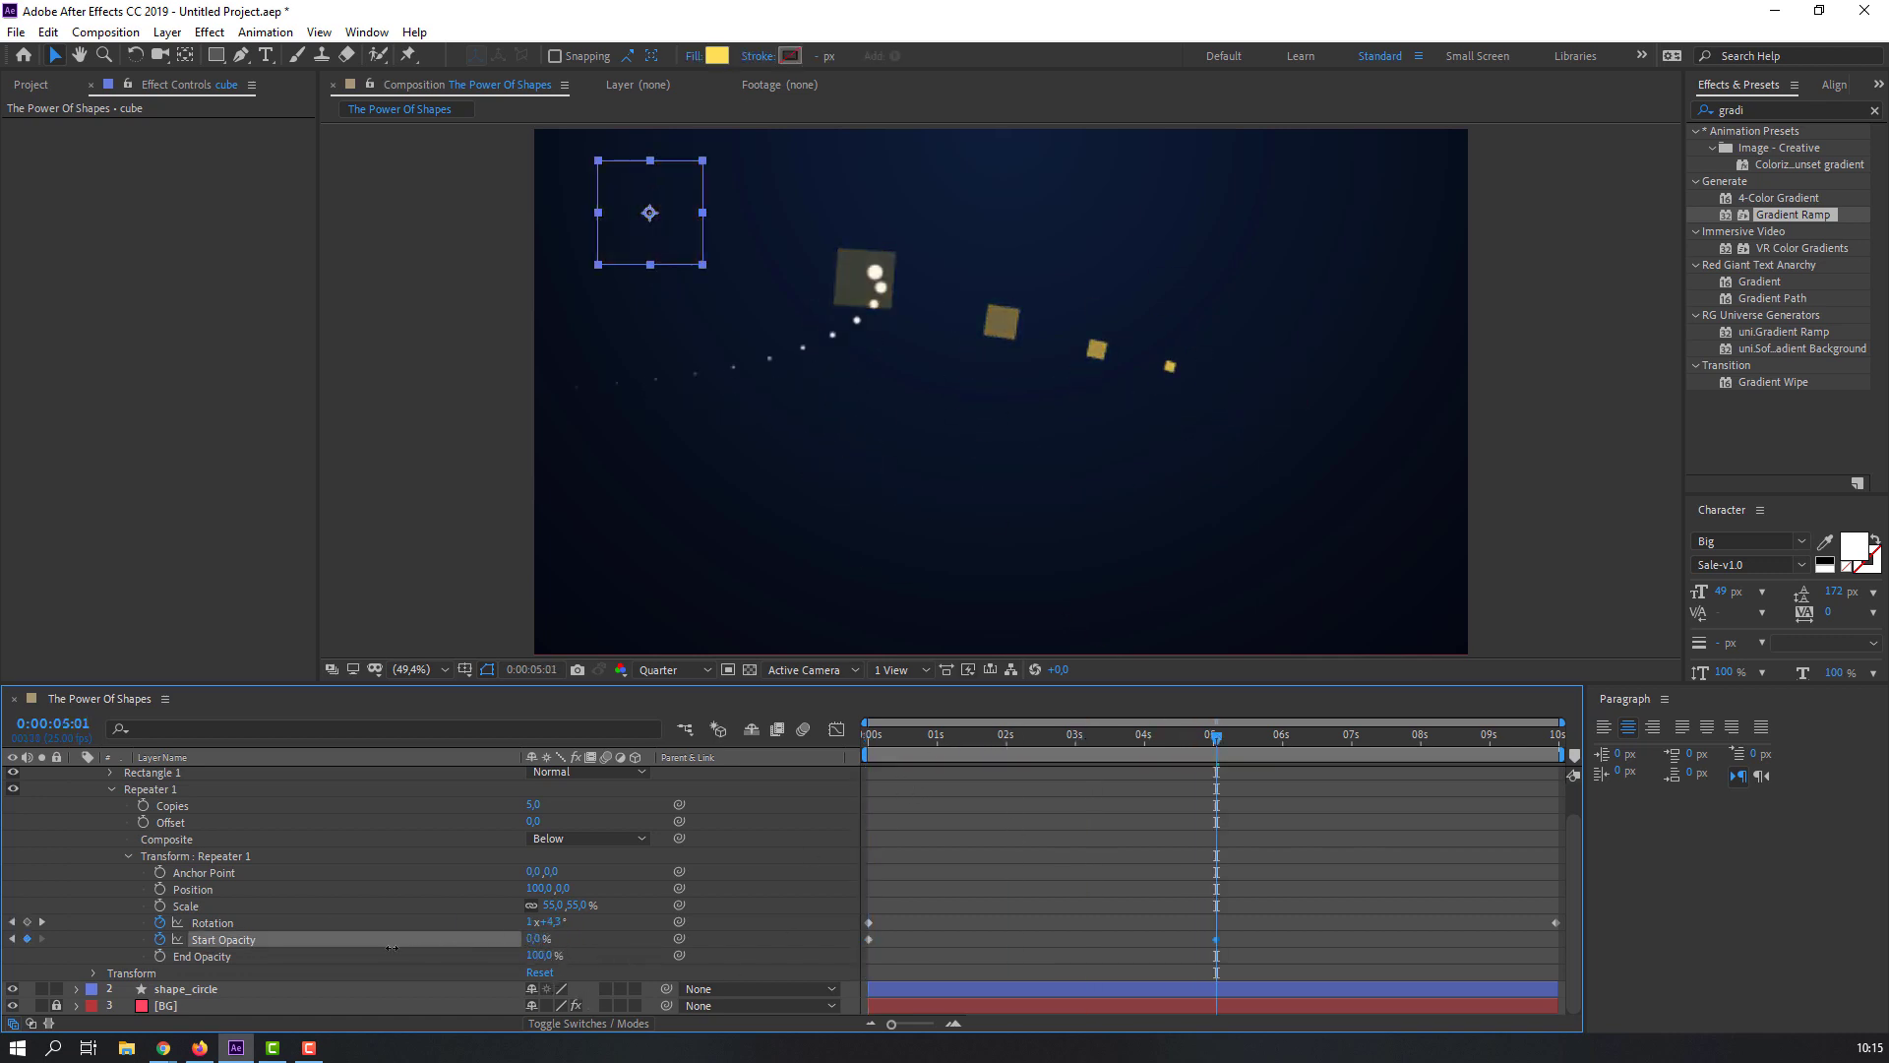
left_click(953, 913)
Step: Set the cube repeater's Start Opacity to 100% at 0:00:09:24, preview the animation, and collapse the cube layer
left_click_drag(1253, 746, 1668, 738)
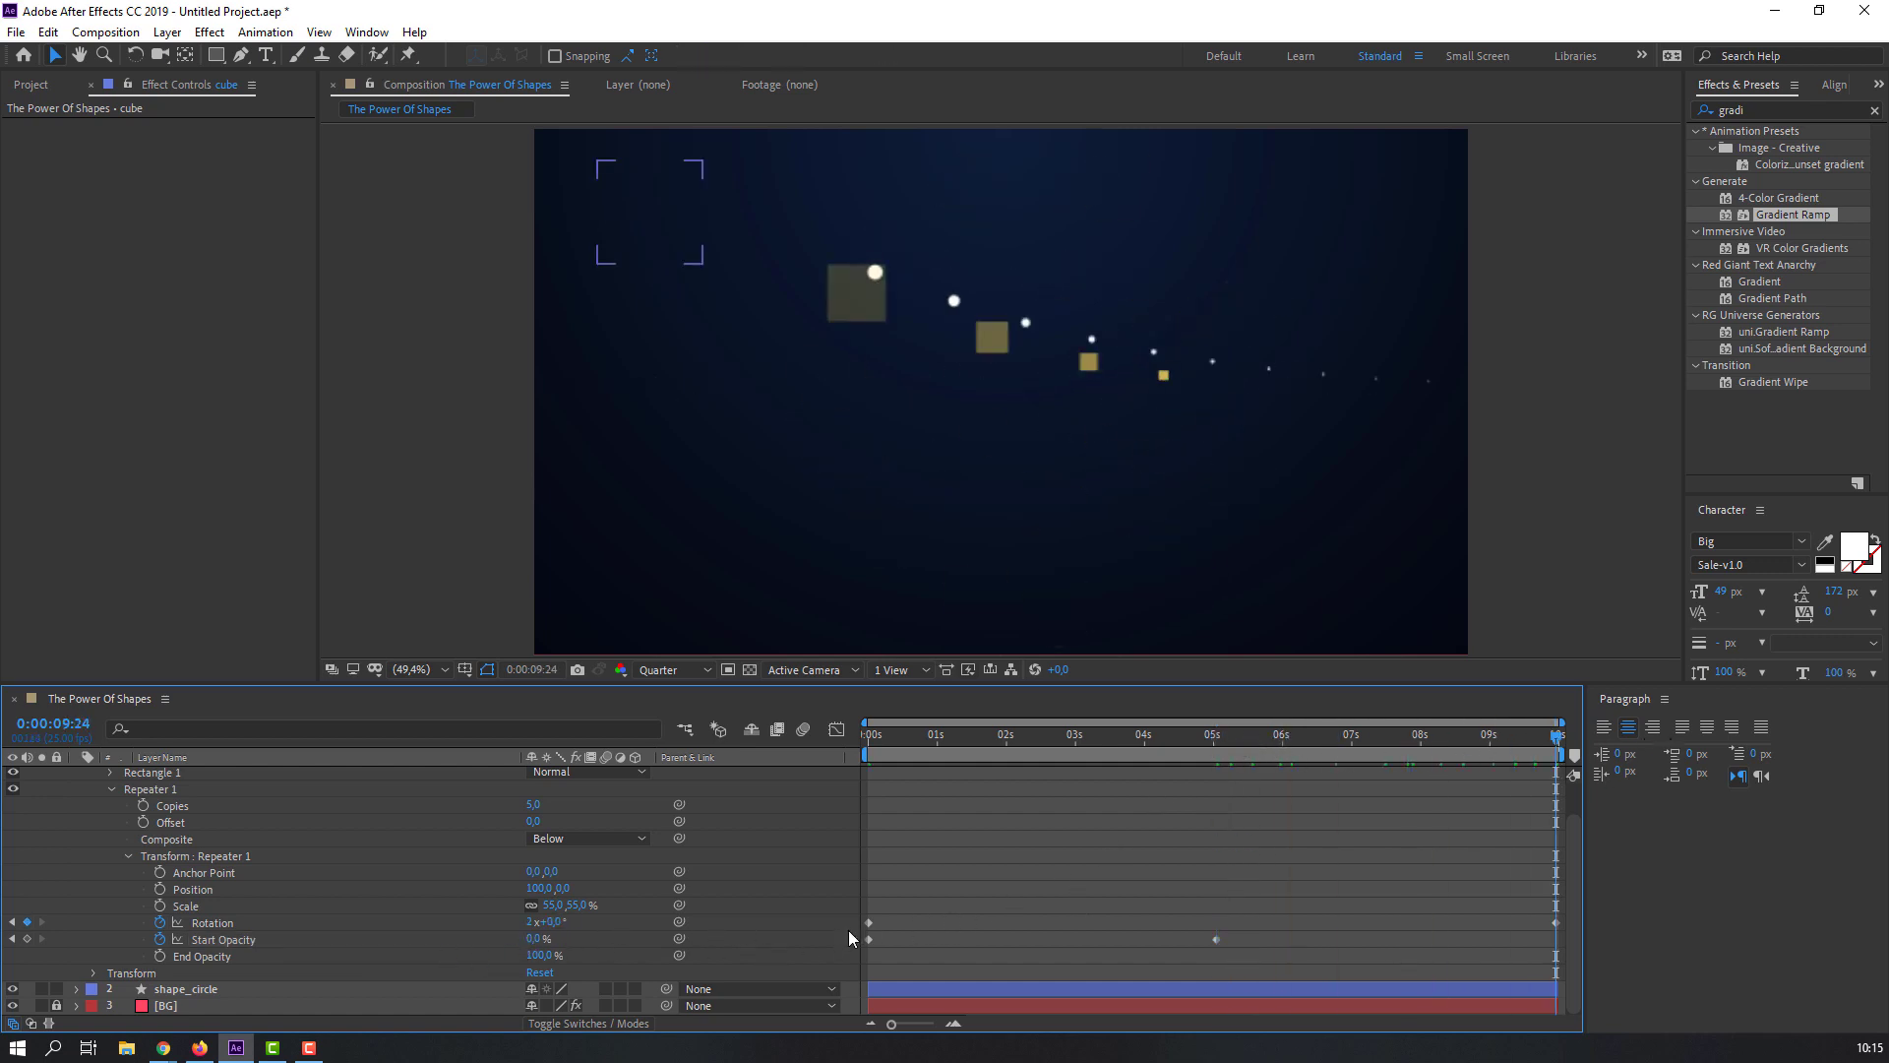
left_click(532, 939)
type("100")
key("Return")
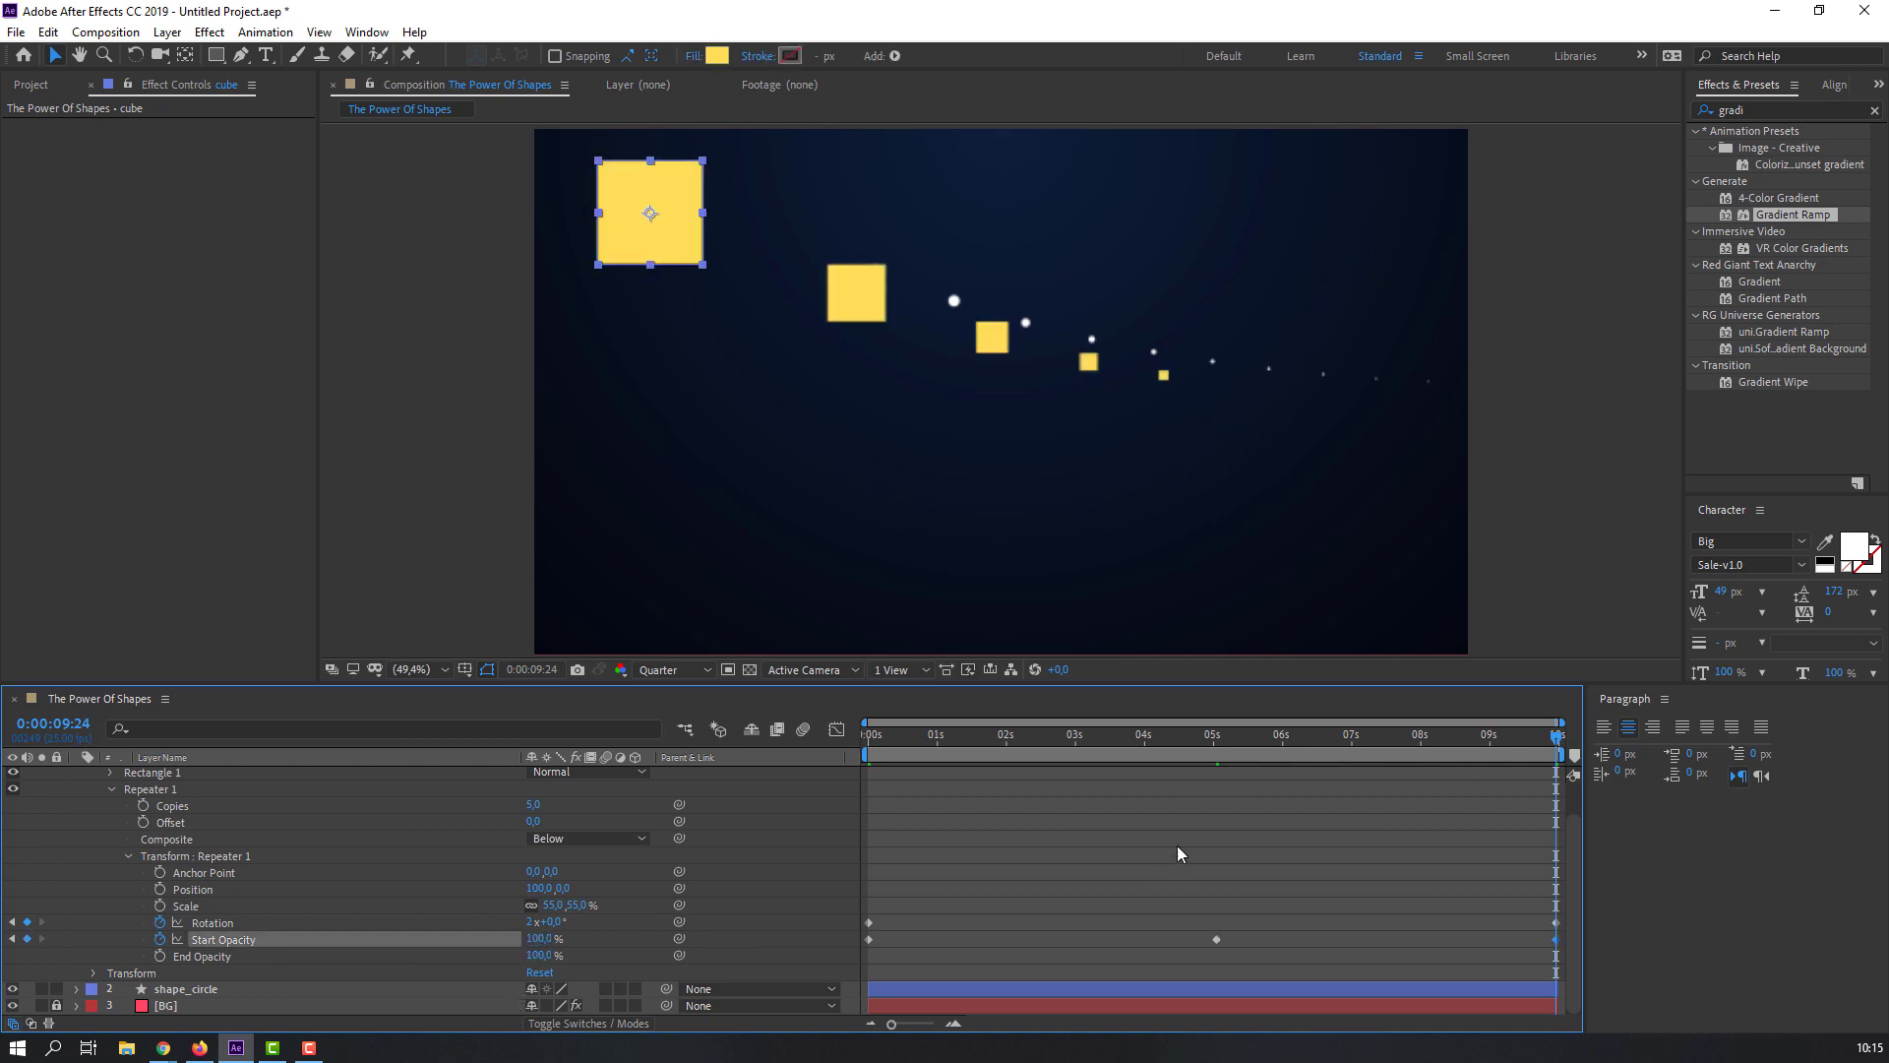
key("space")
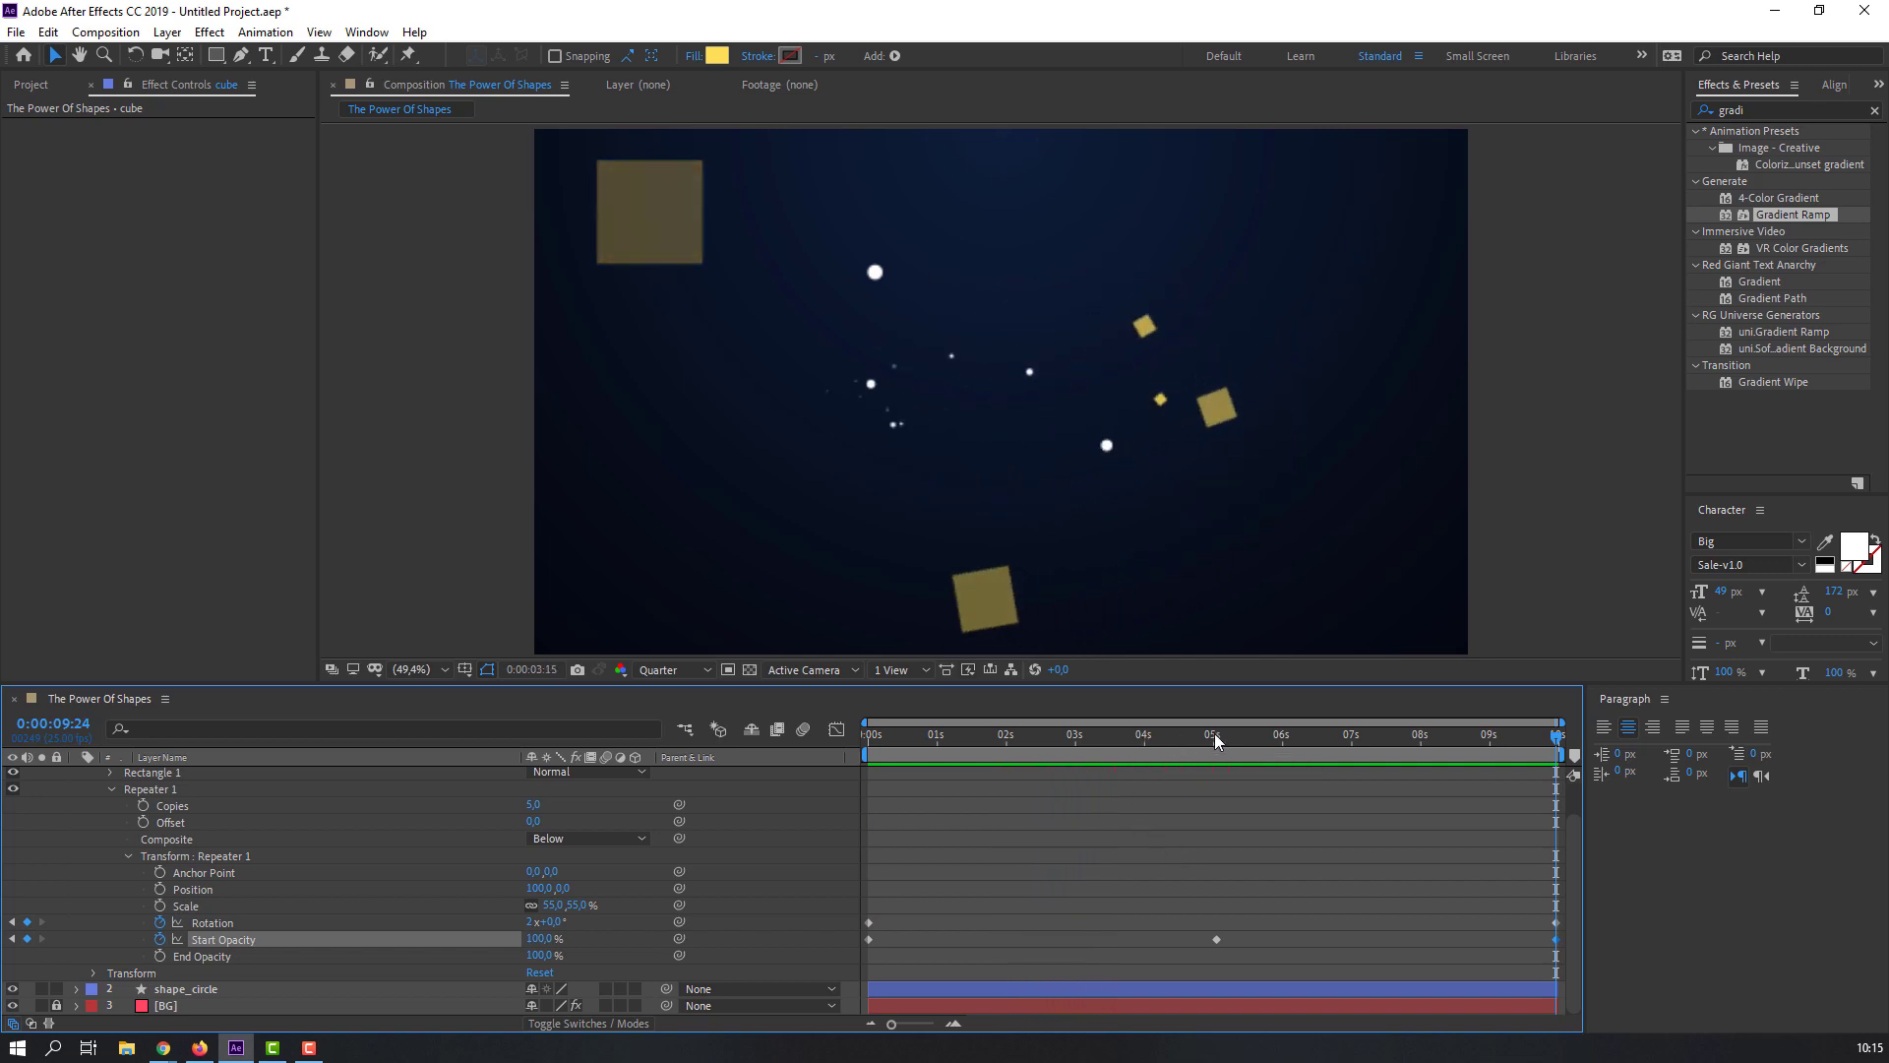
key("space")
scroll(211, 879, "up", 1)
left_click(78, 775)
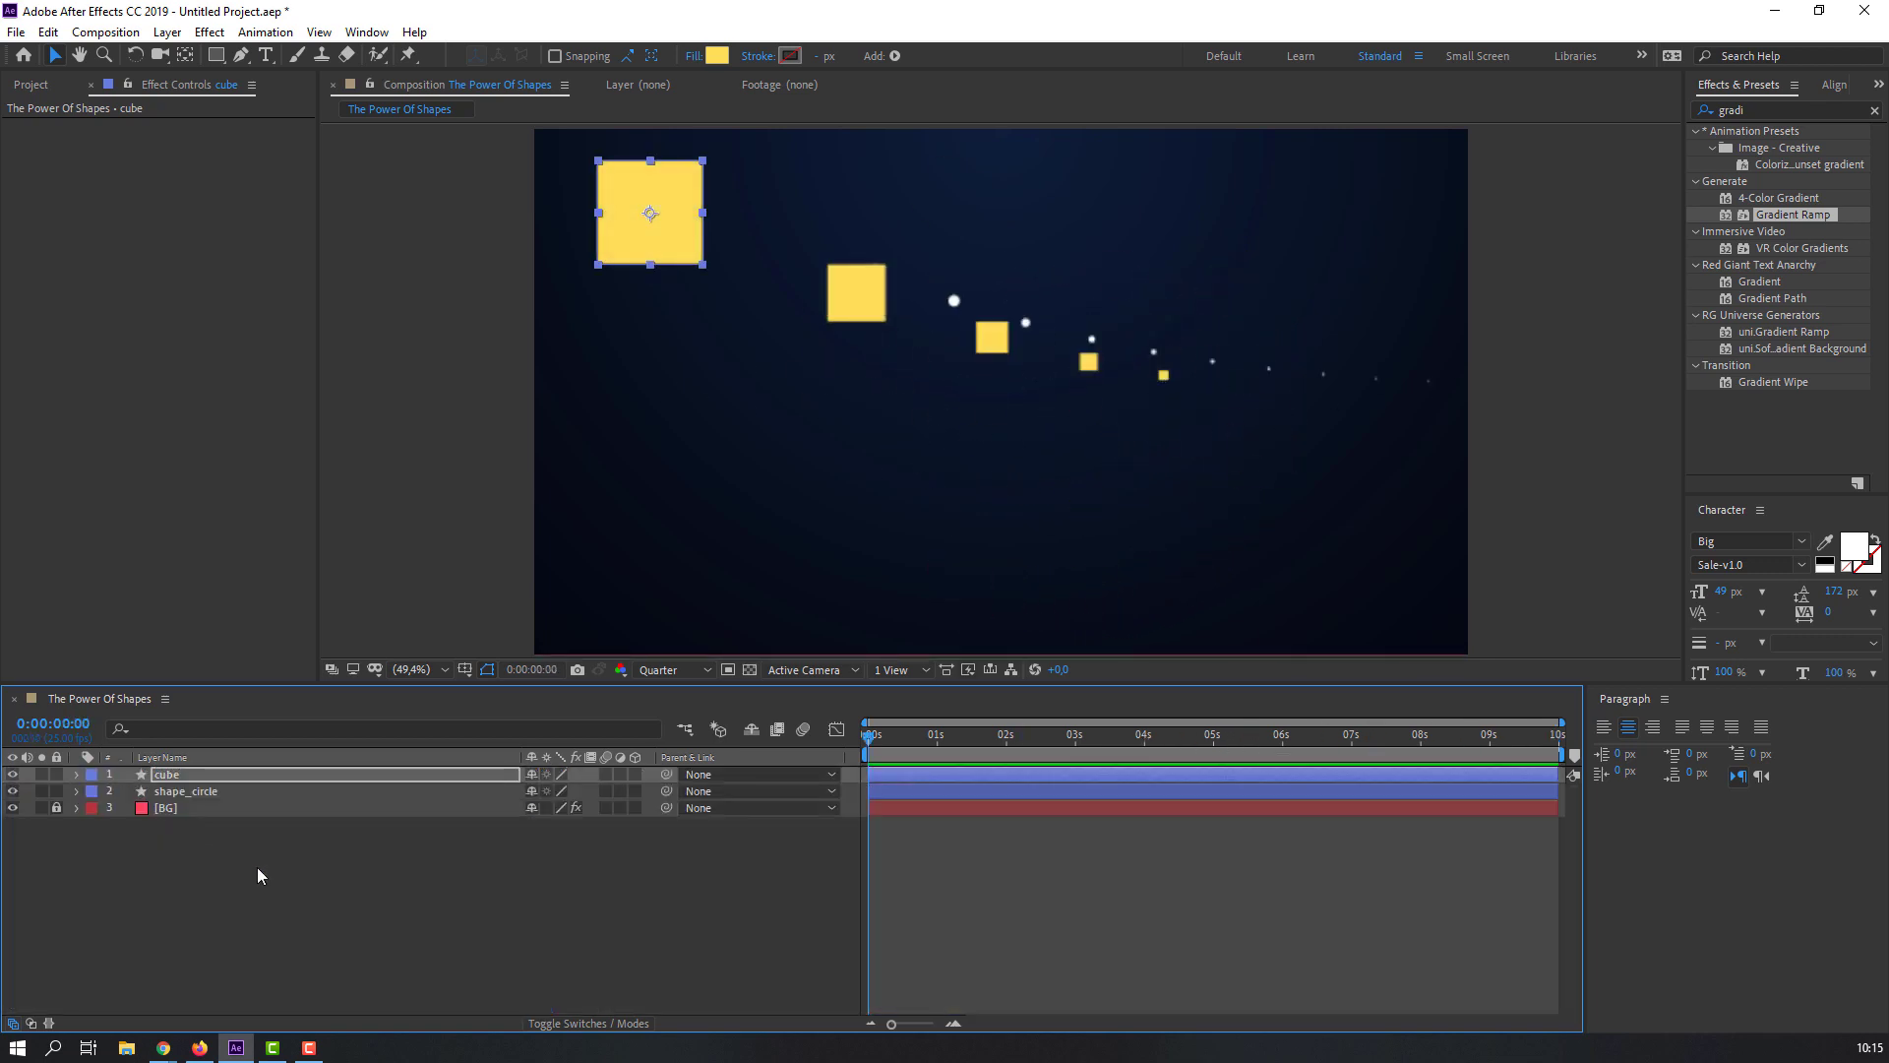
Step: Draw a circle with the Ellipse tool below the large yellow square as a new shape layer
left_click(345, 903)
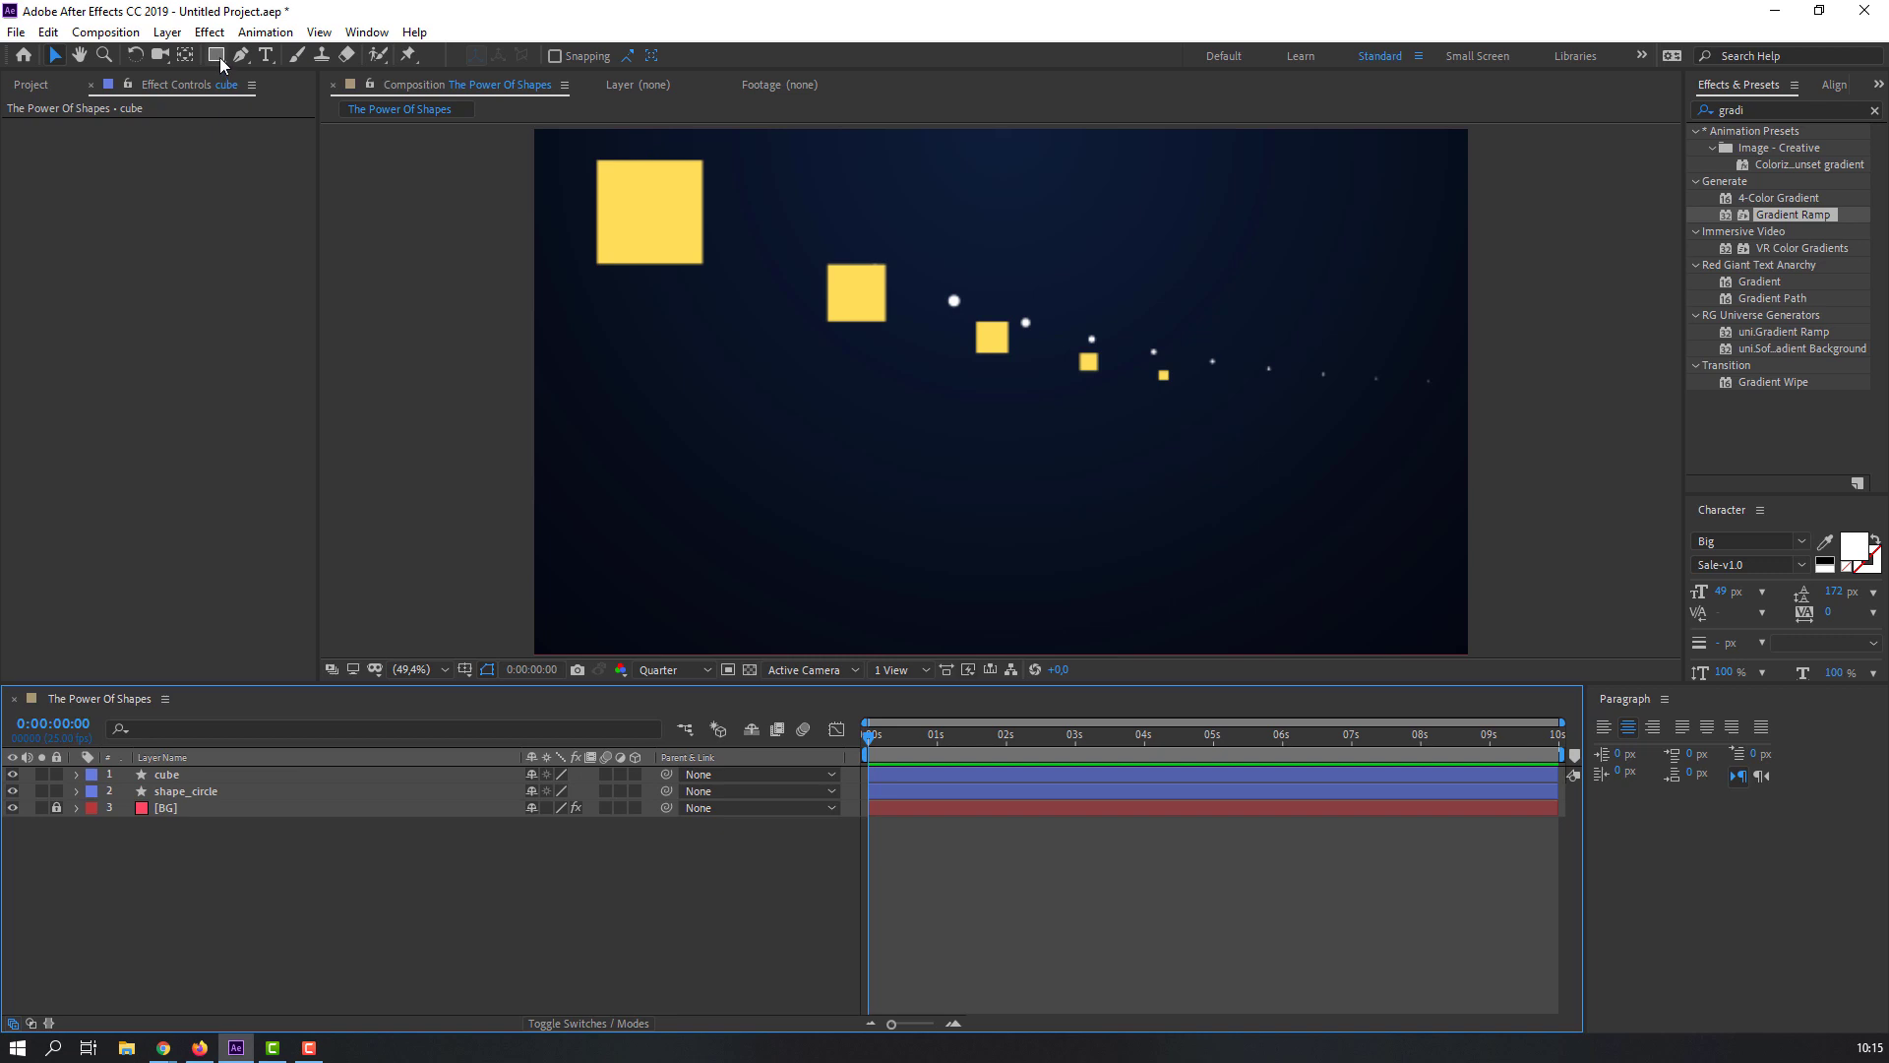
left_click_drag(220, 57, 291, 103)
left_click_drag(698, 392, 867, 558)
left_click(55, 56)
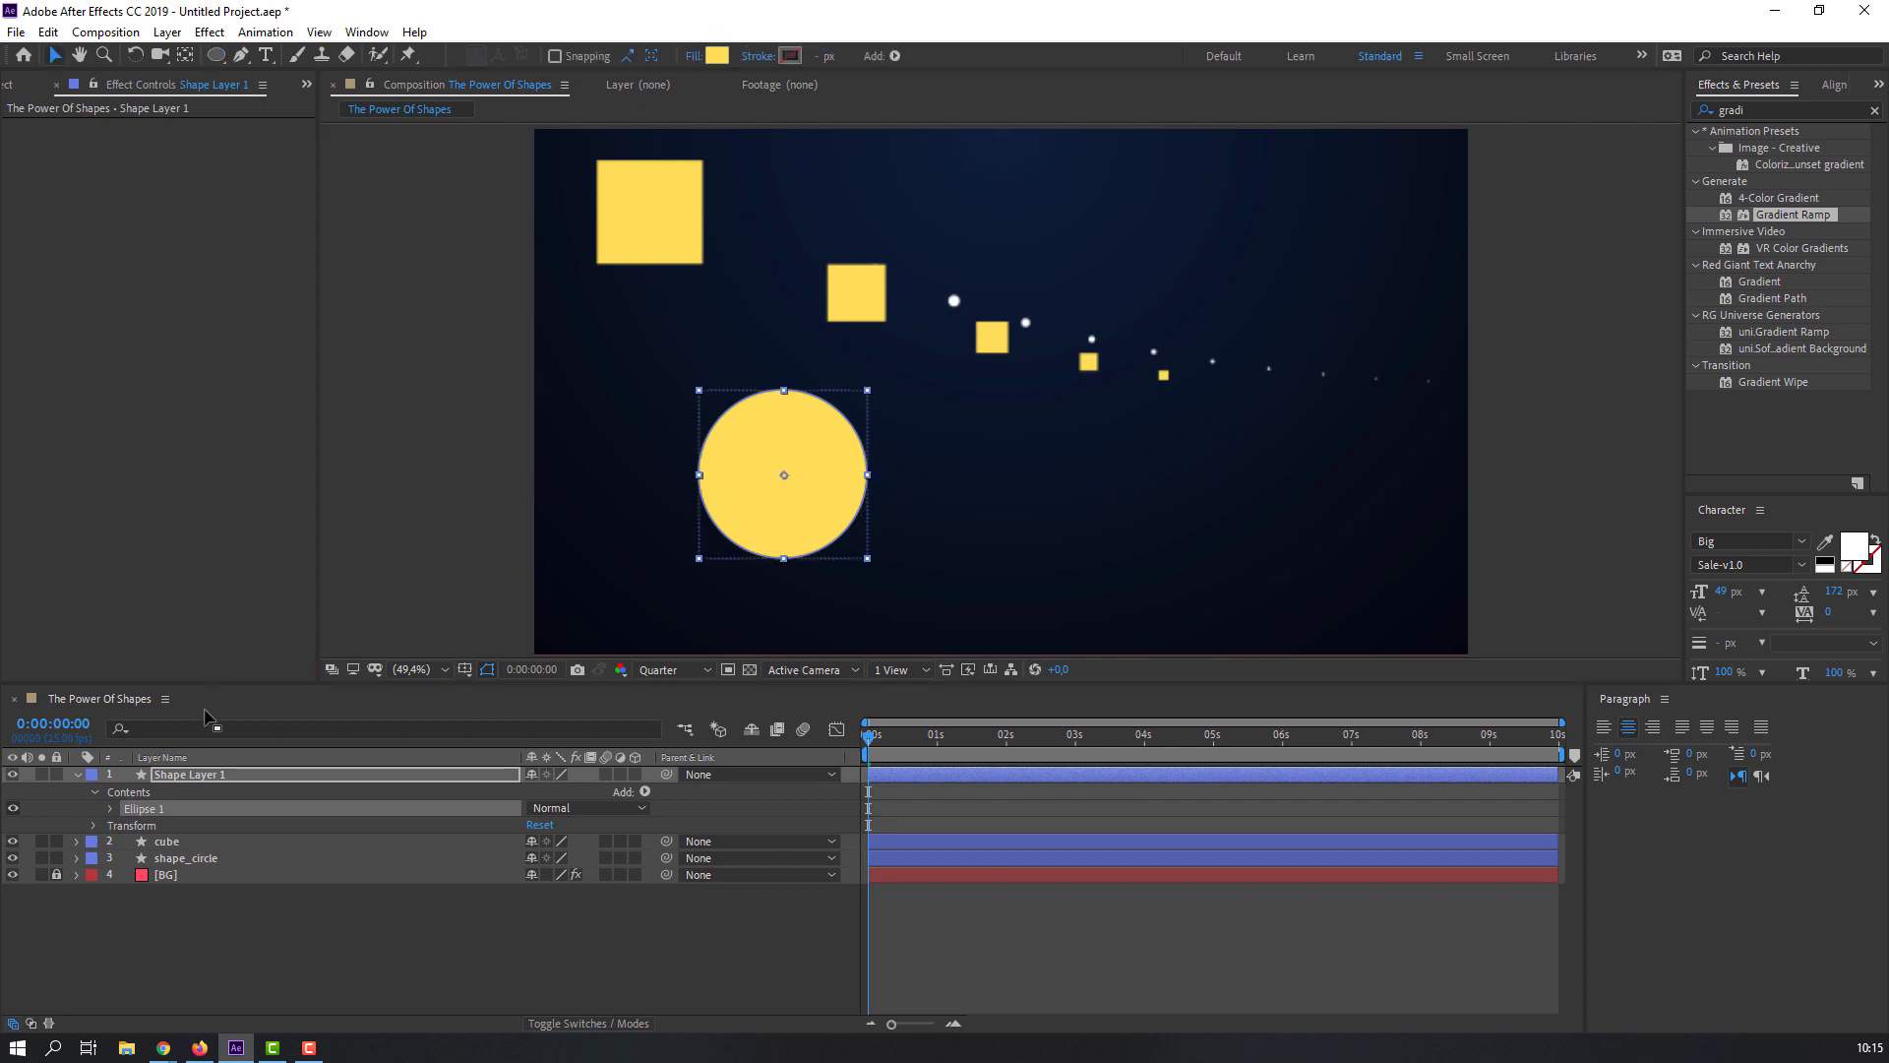
Step: Collapse the new shape layer and rename it circle
left_click(78, 774)
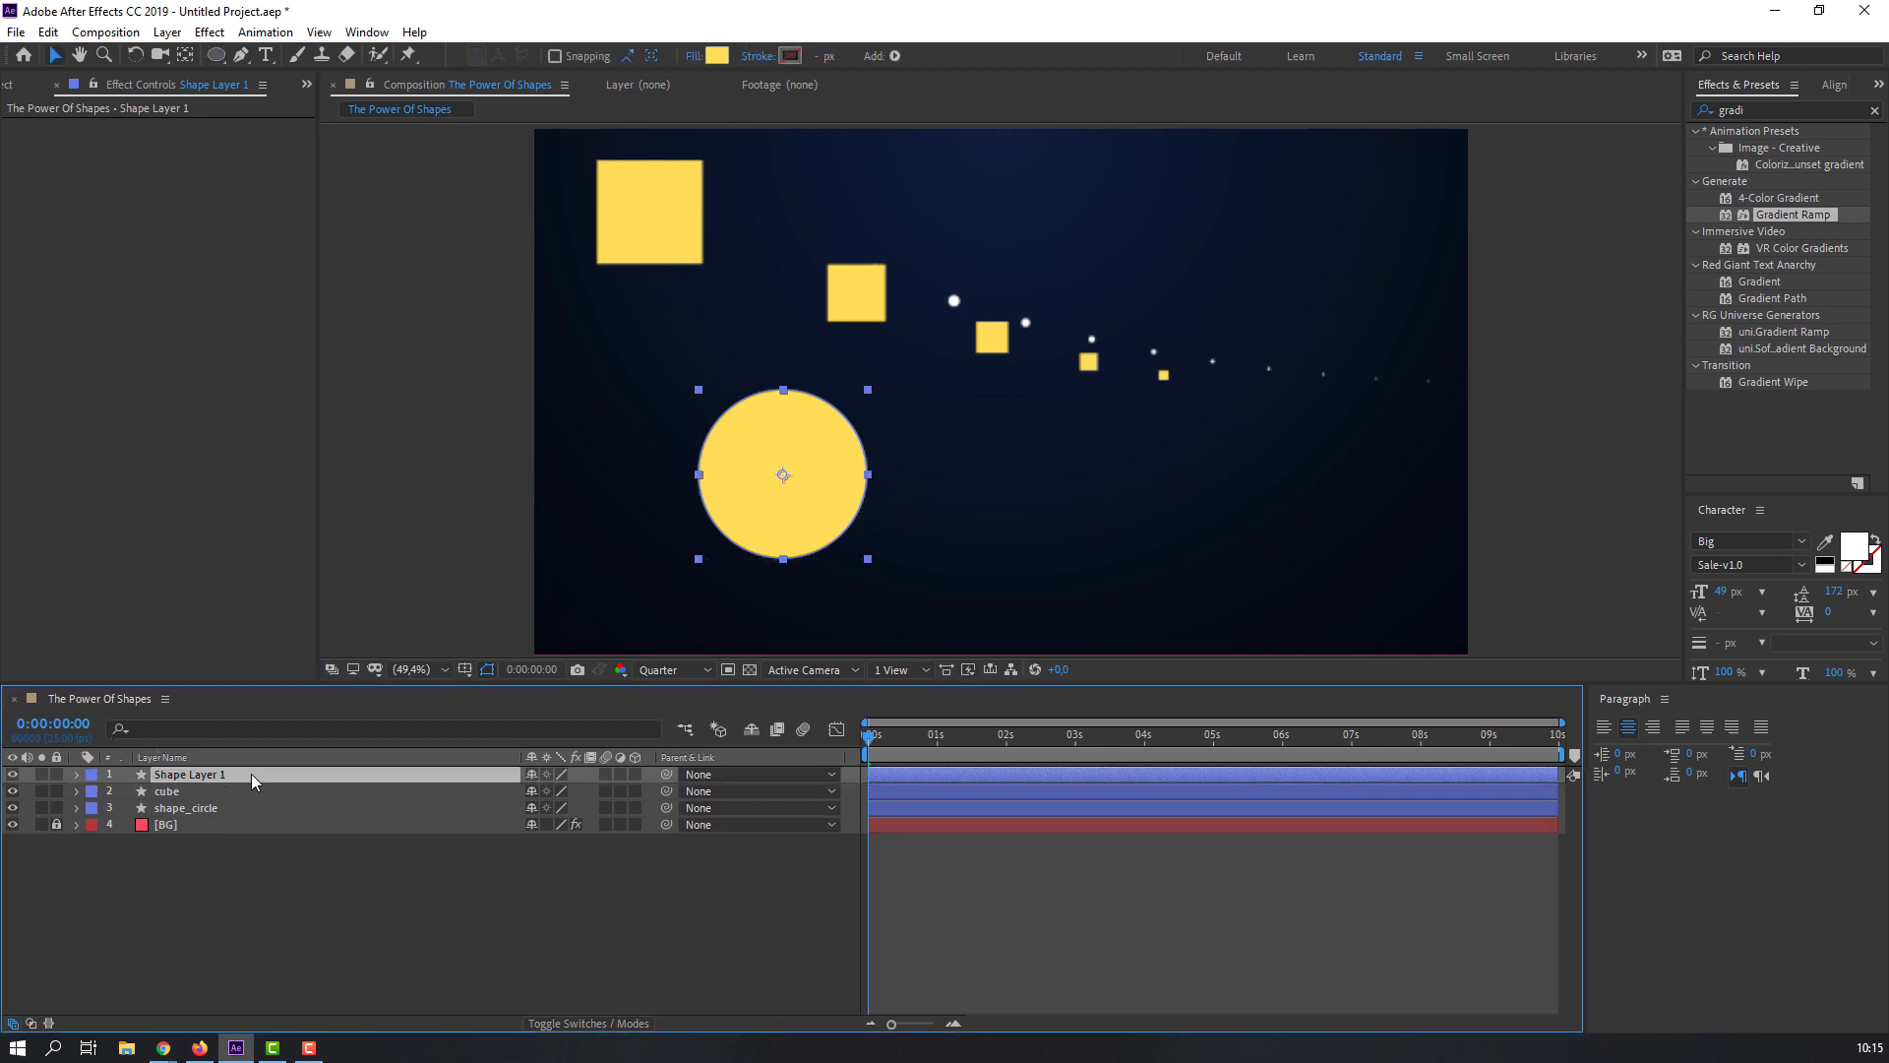
key("Return")
type("c")
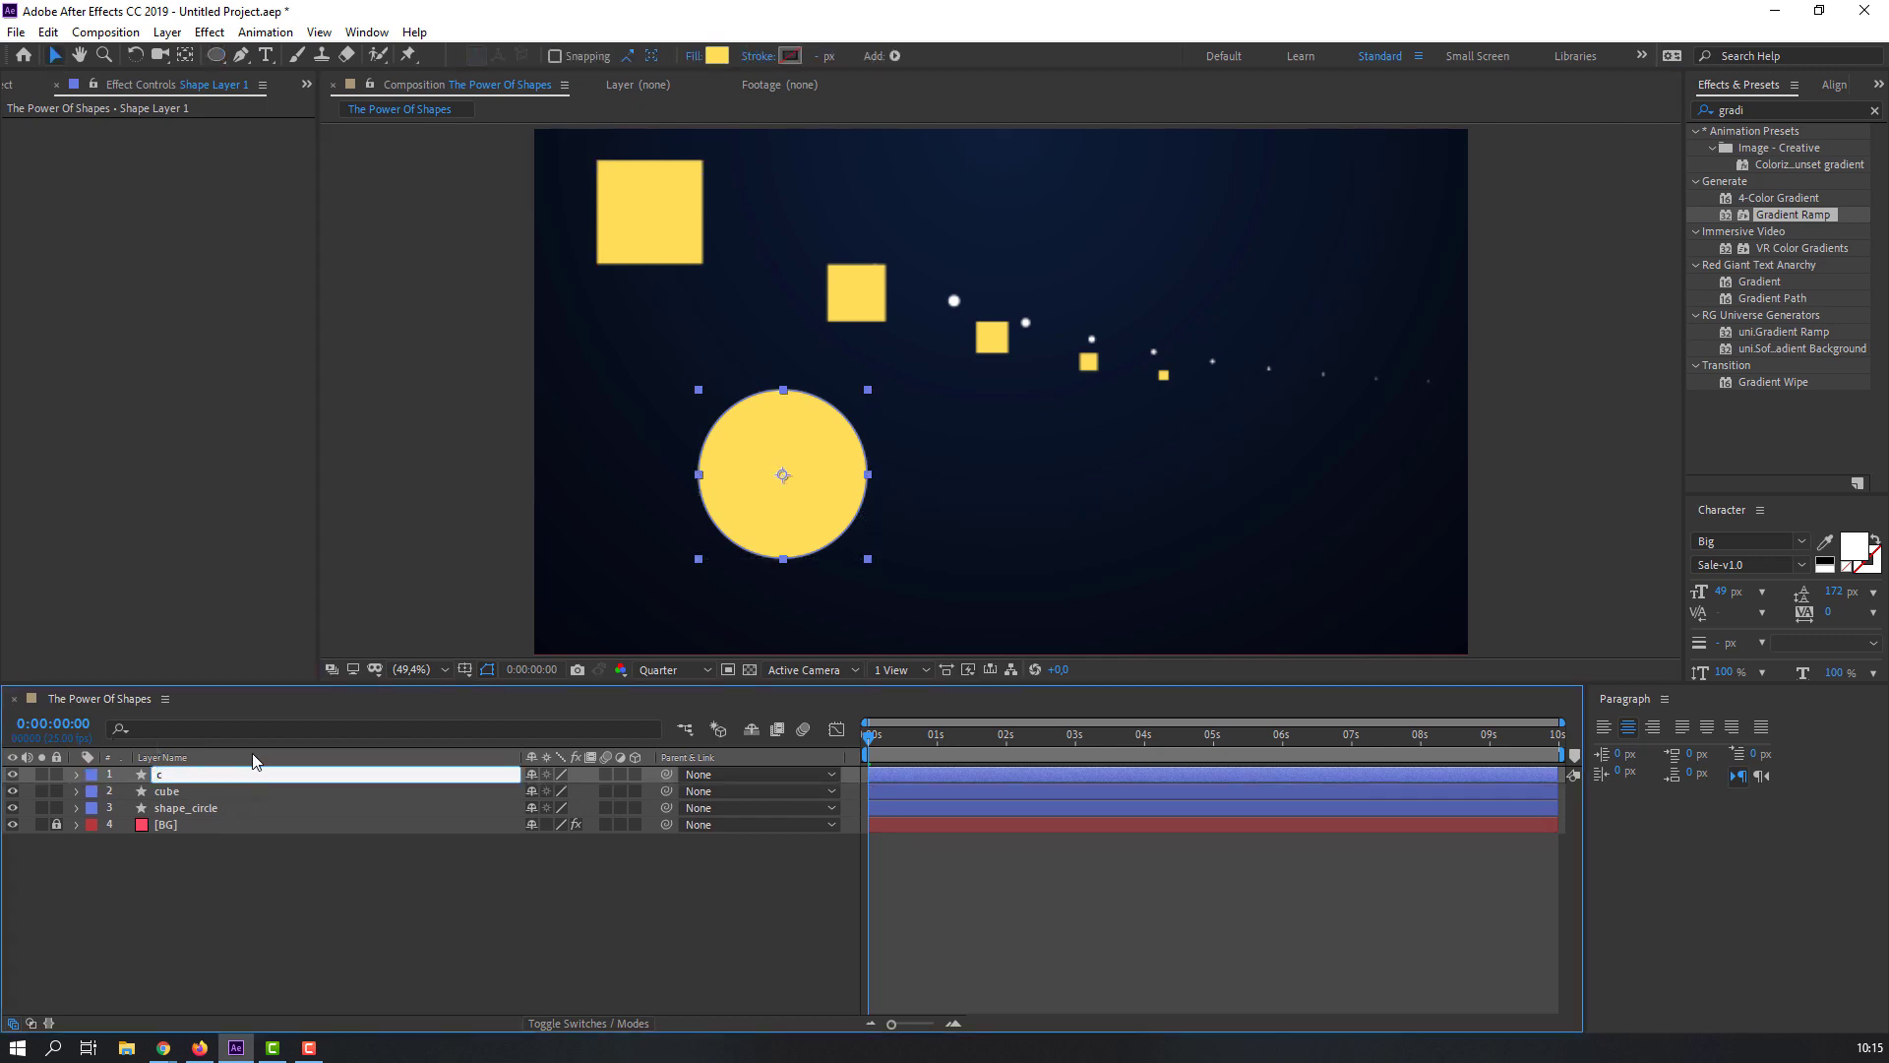
type("ircle")
key("Return")
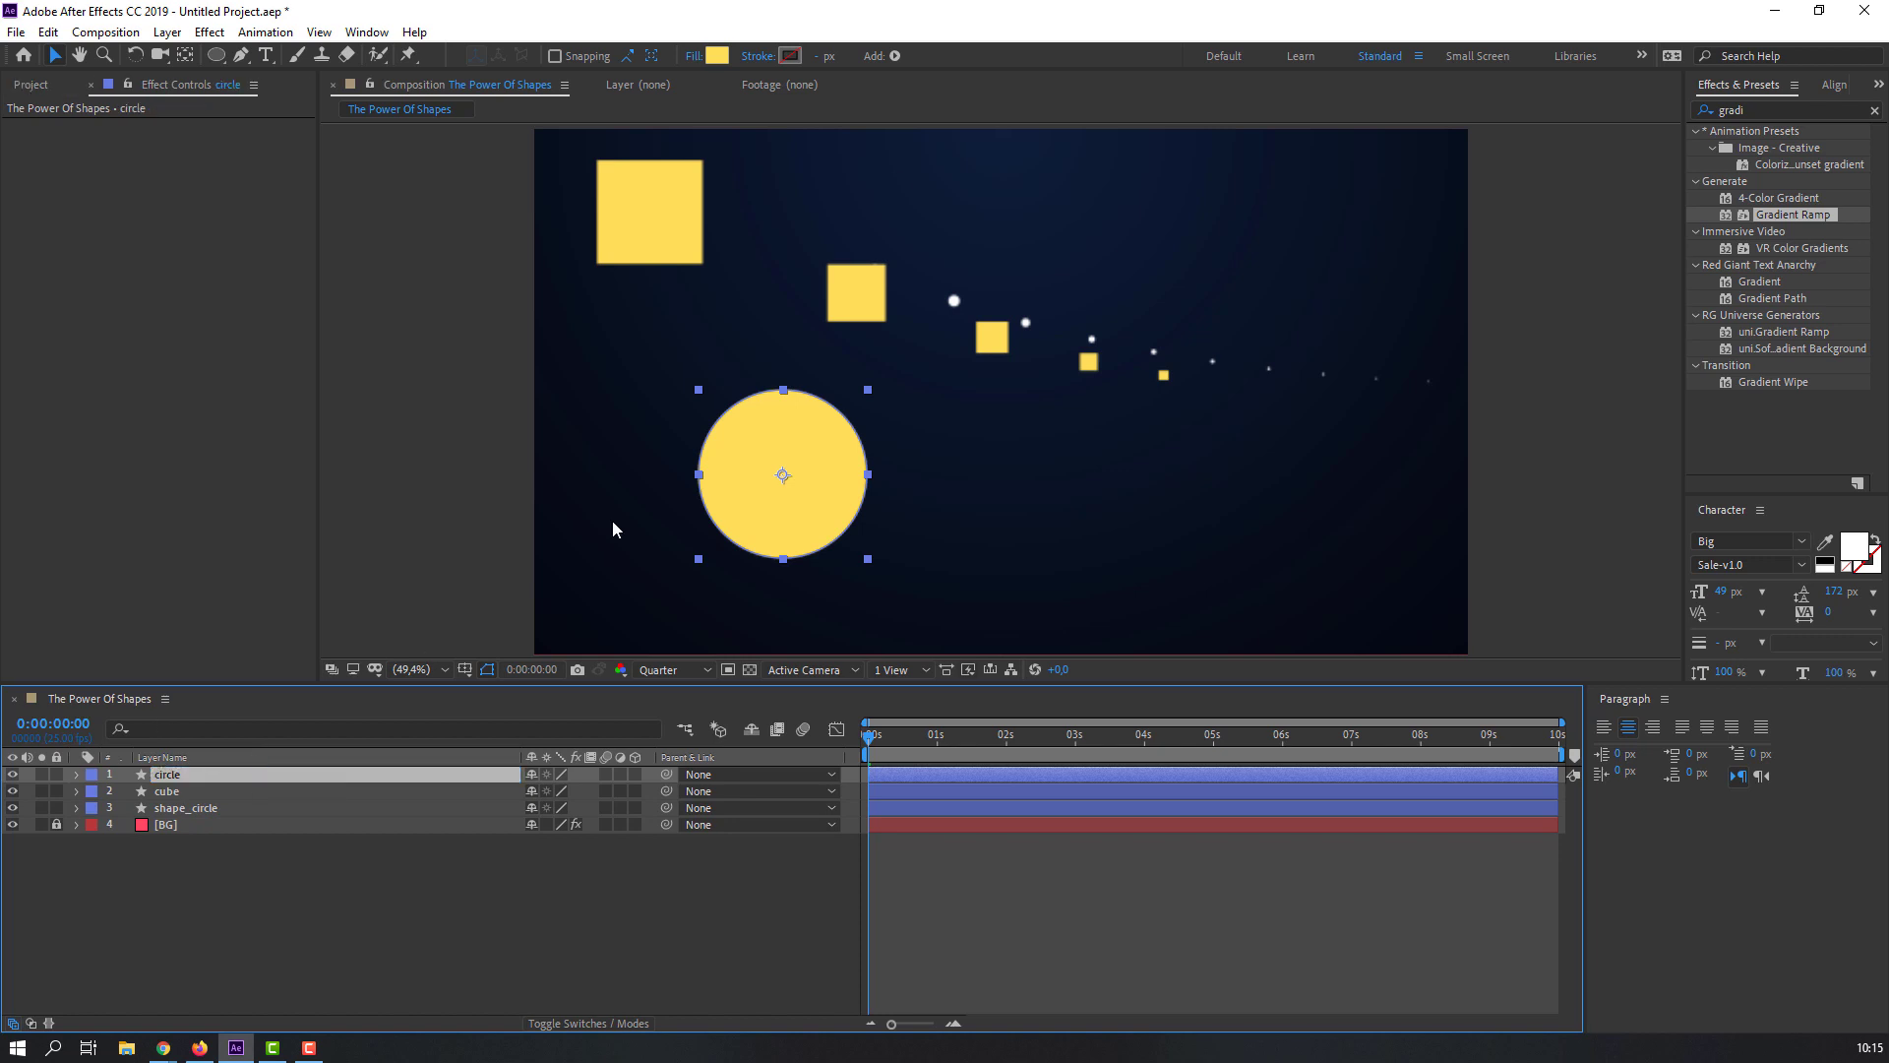
Step: Add a Repeater to the circle layer and change the circle's fill color to pink EA3D8B
left_click(892, 57)
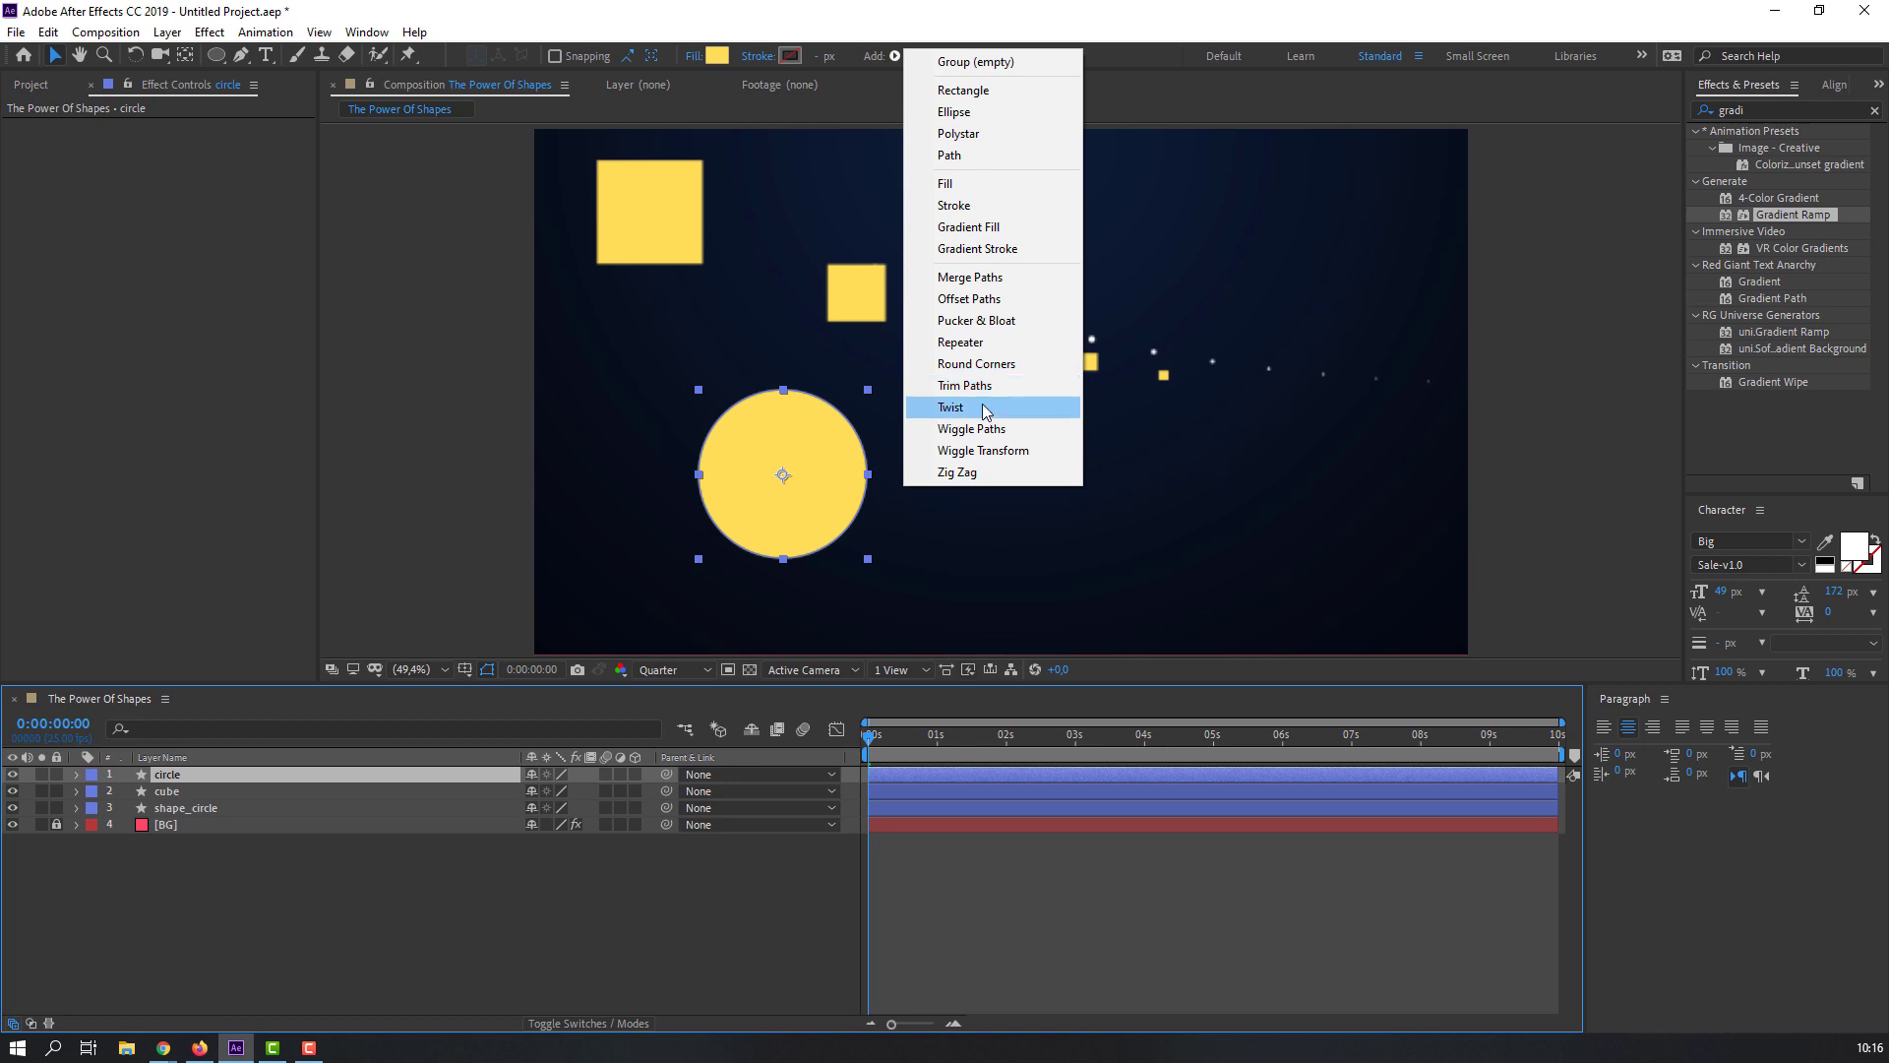
left_click(965, 344)
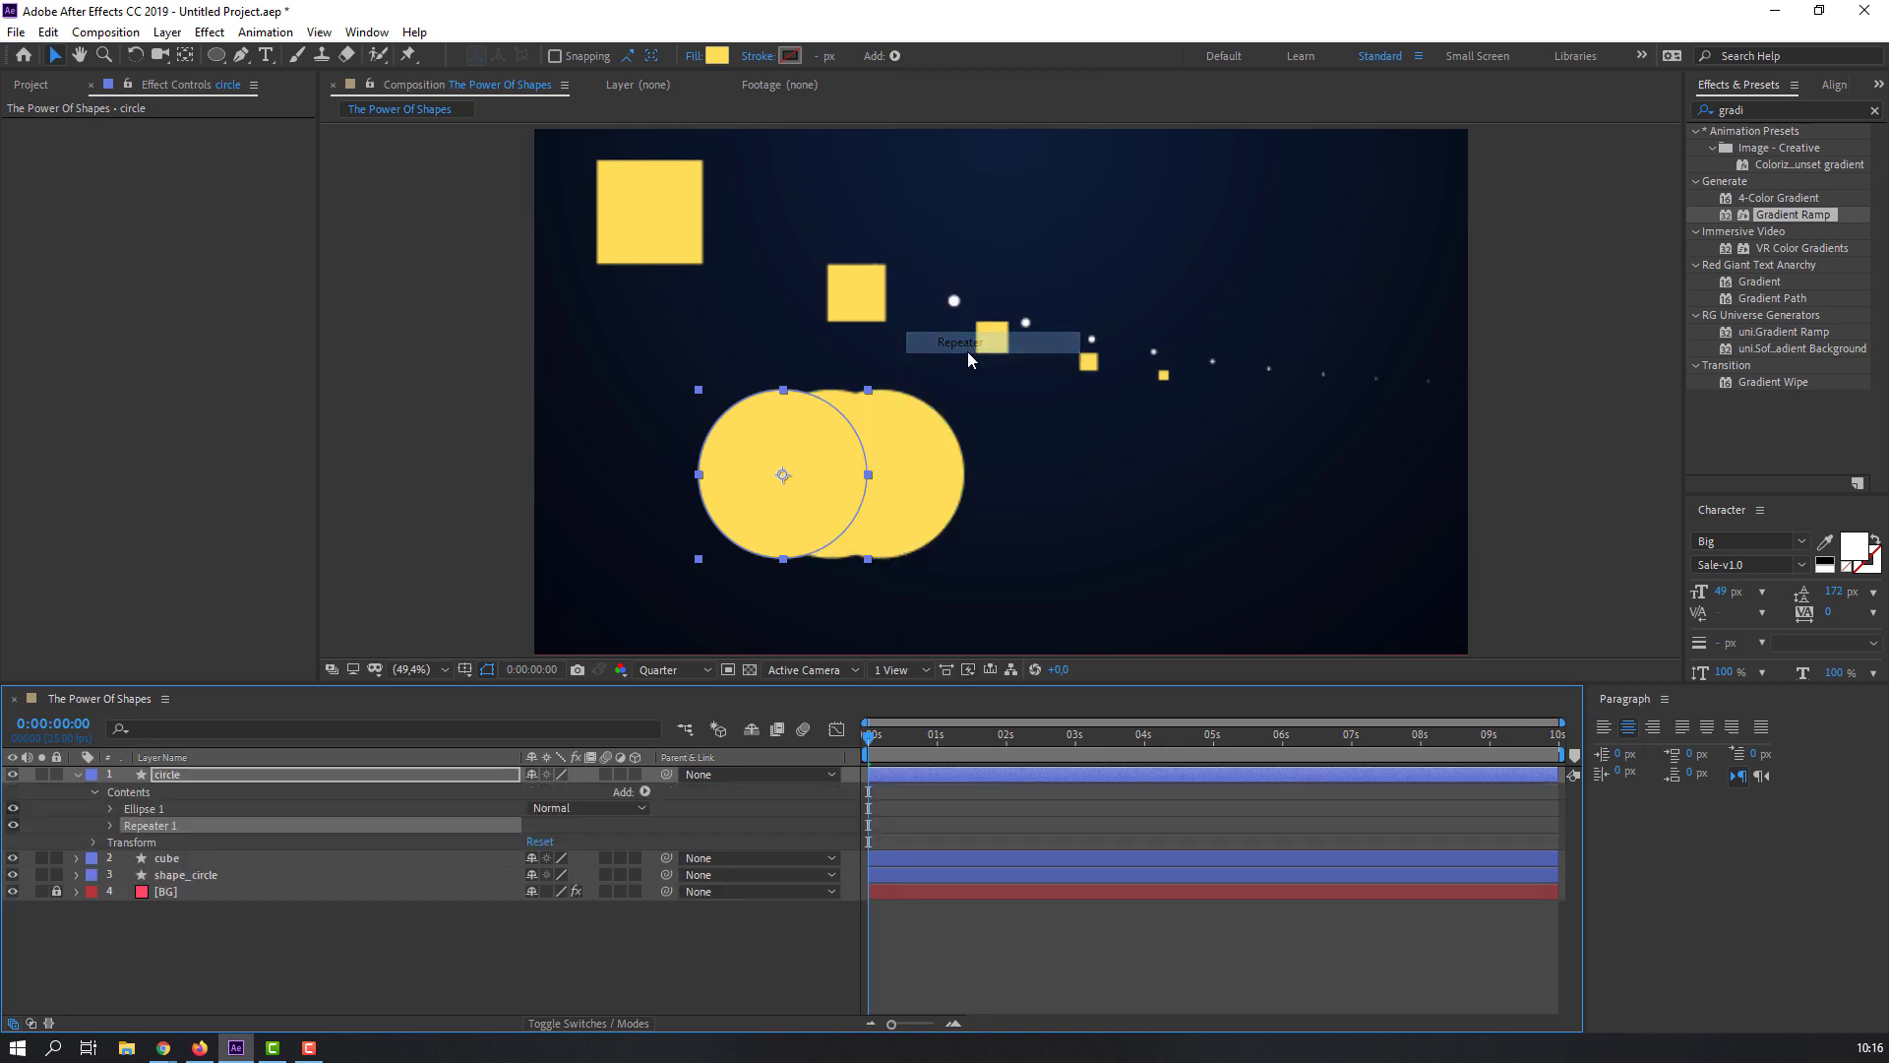
left_click(719, 56)
left_click(372, 527)
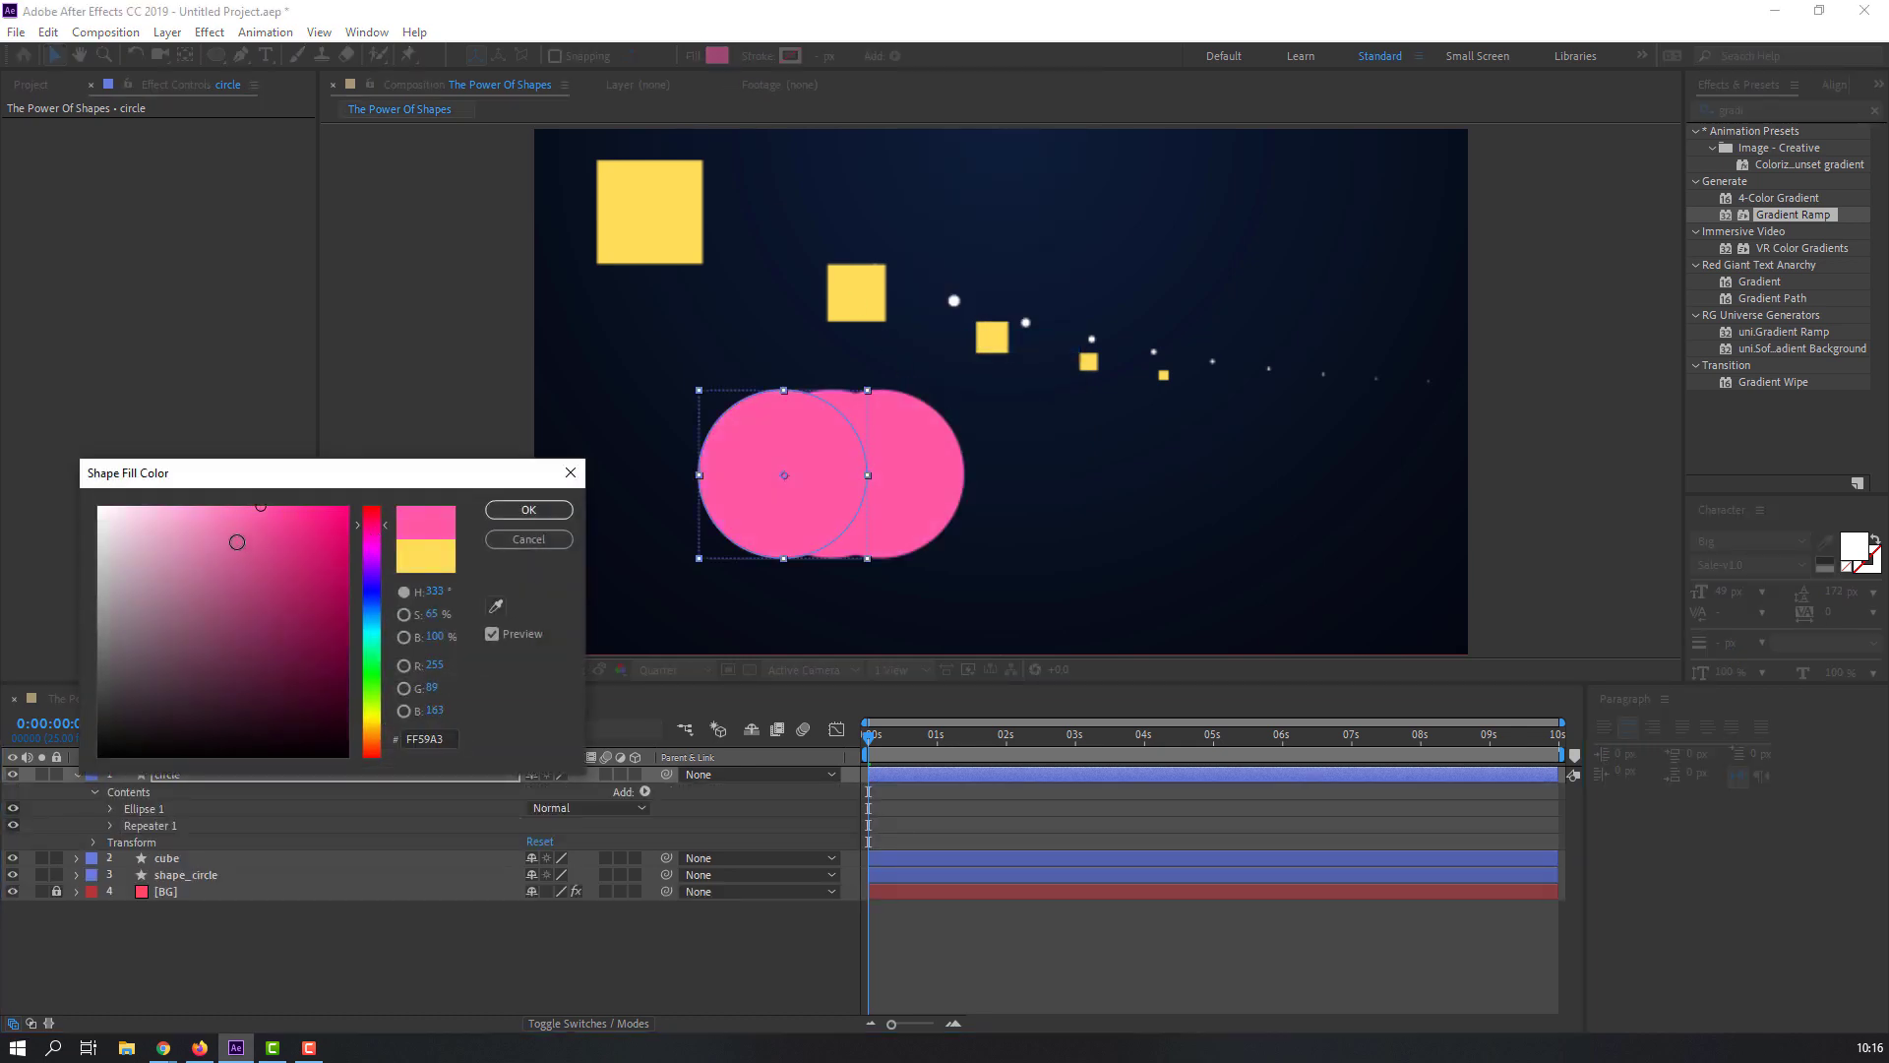
mouse_move(238, 542)
left_mouse_down()
mouse_move(223, 519)
mouse_move(253, 544)
mouse_move(282, 527)
left_mouse_up()
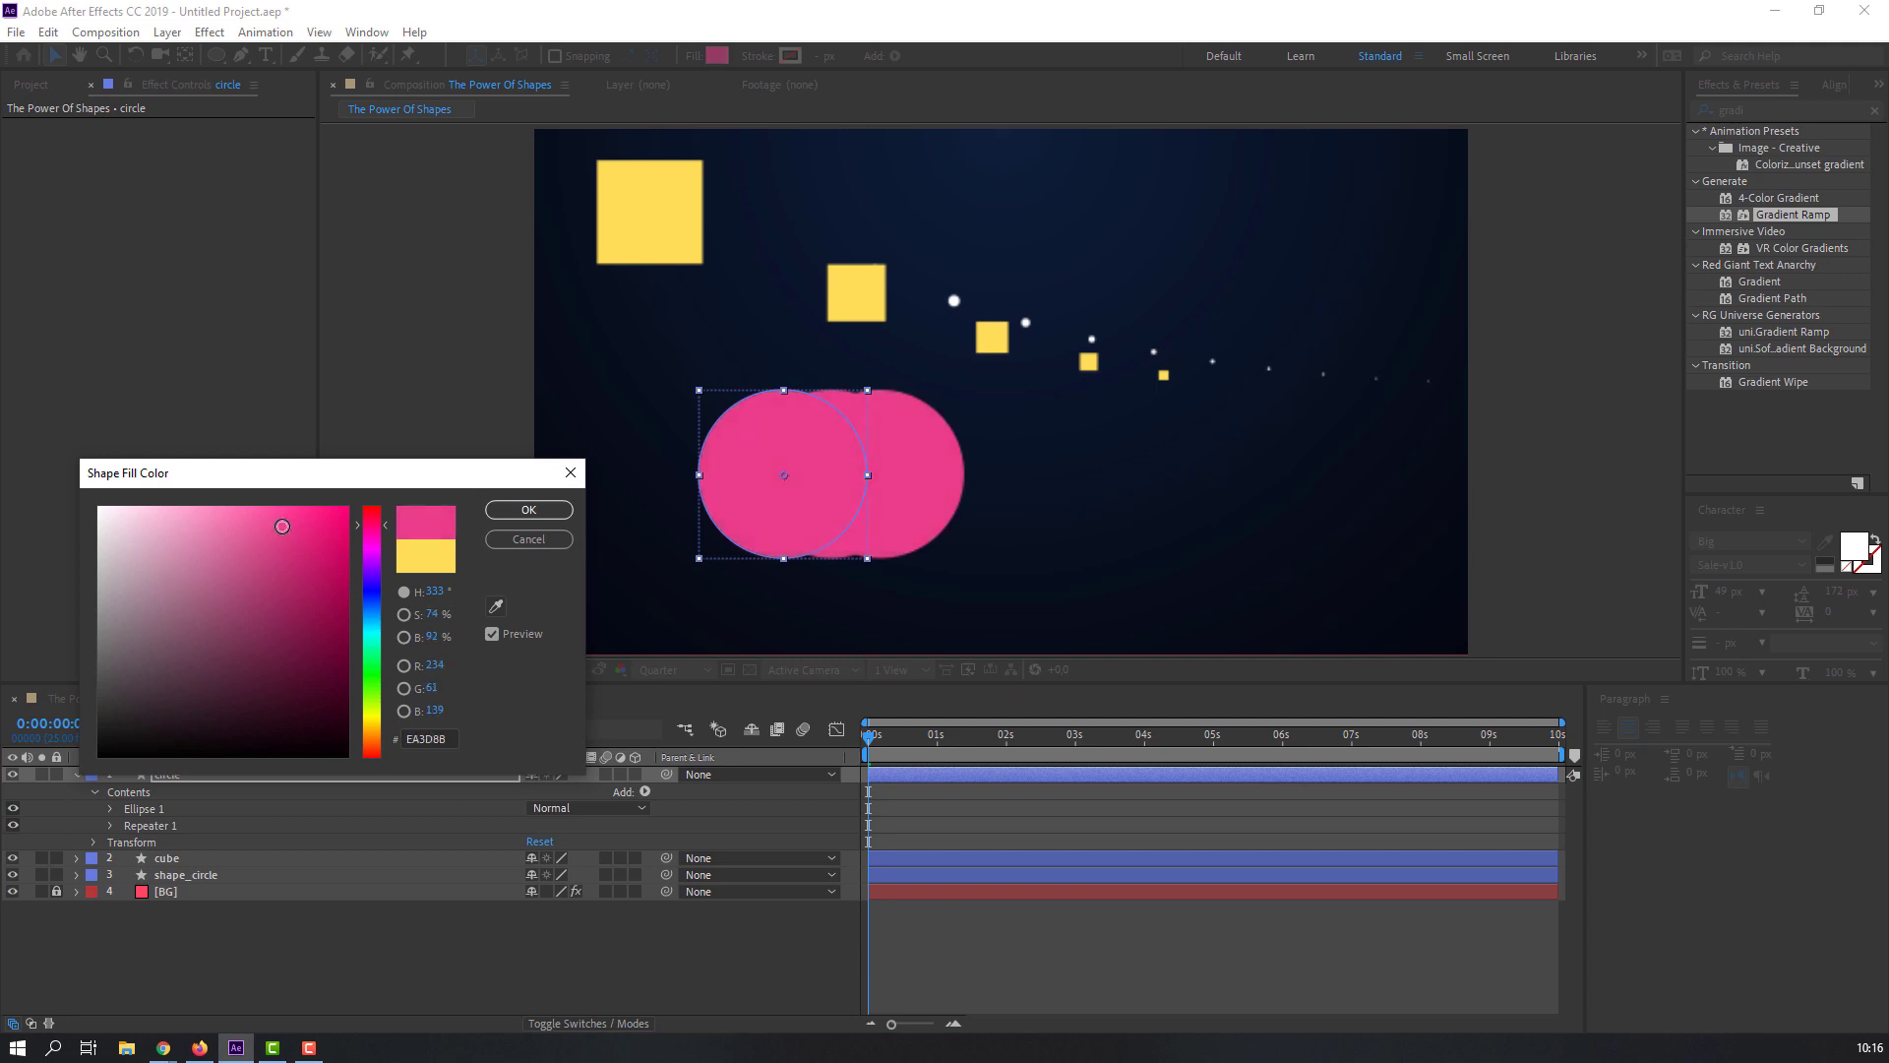
left_click(524, 510)
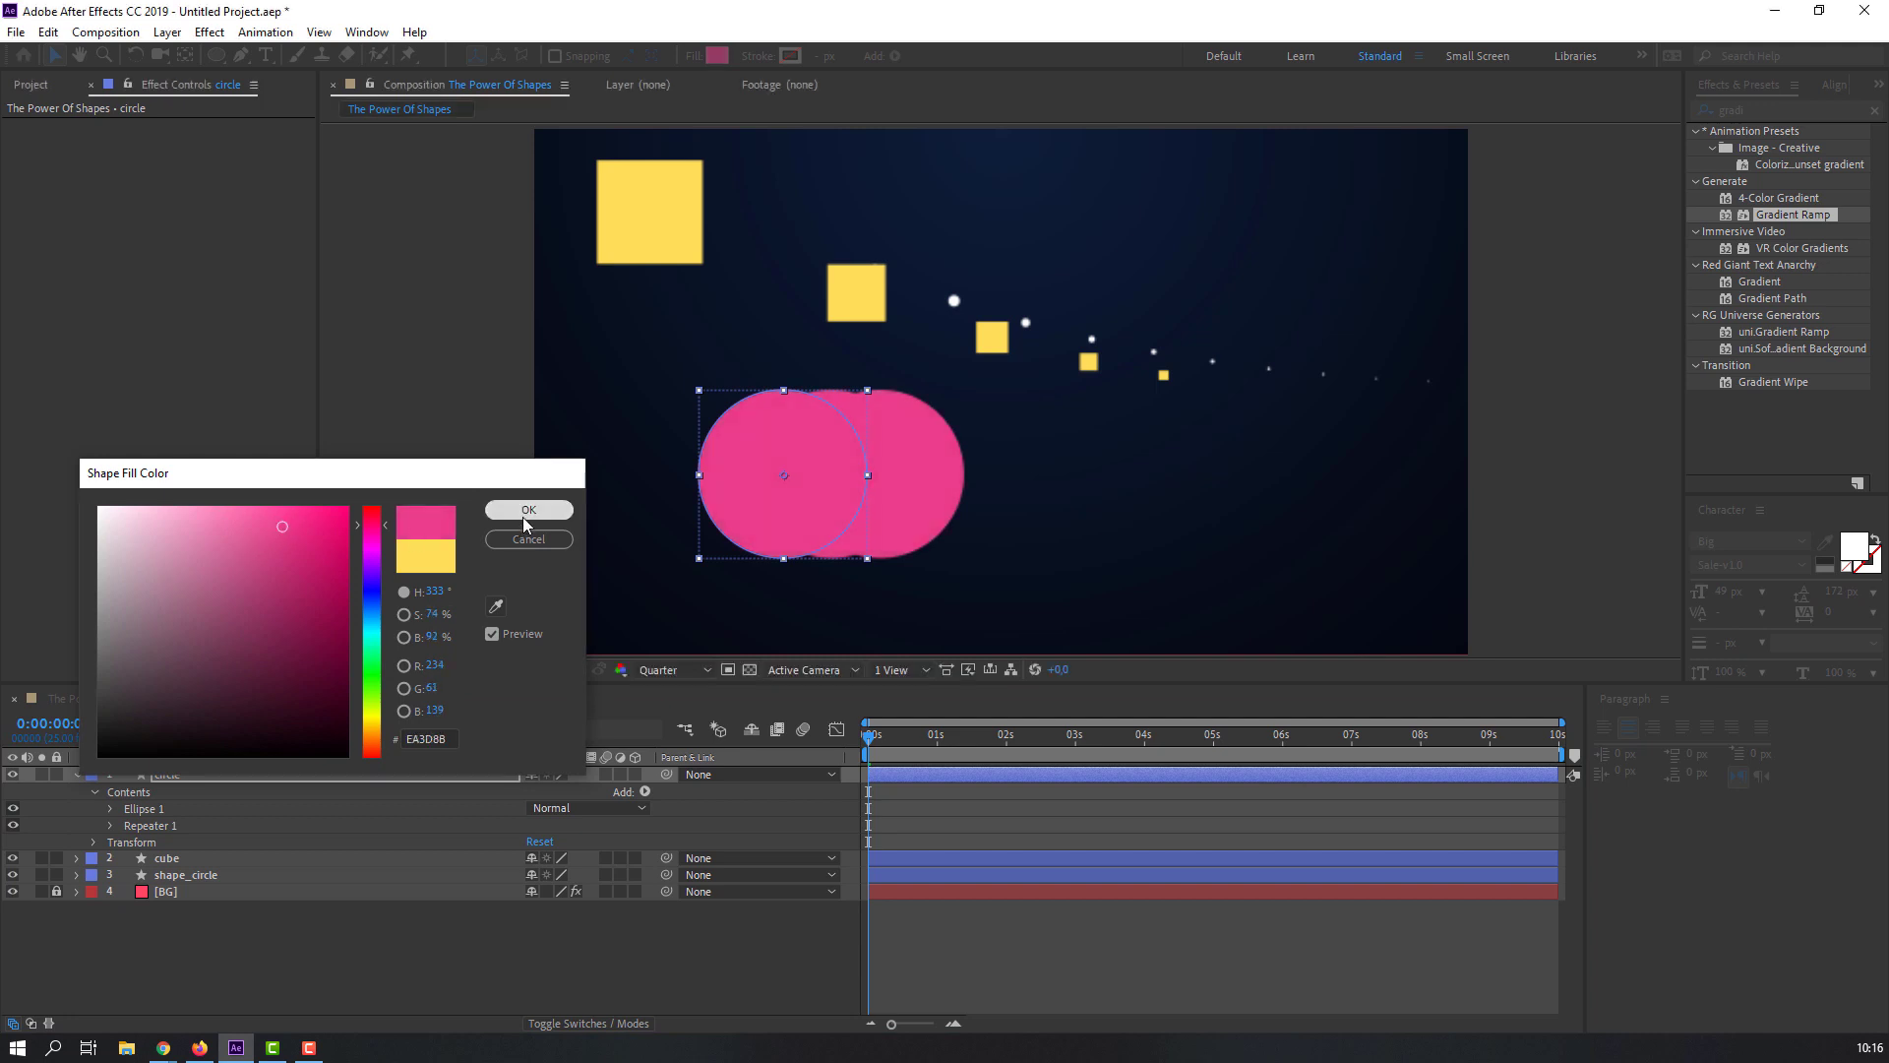
Step: Set the circle repeater's number of copies to 5
left_click(109, 824)
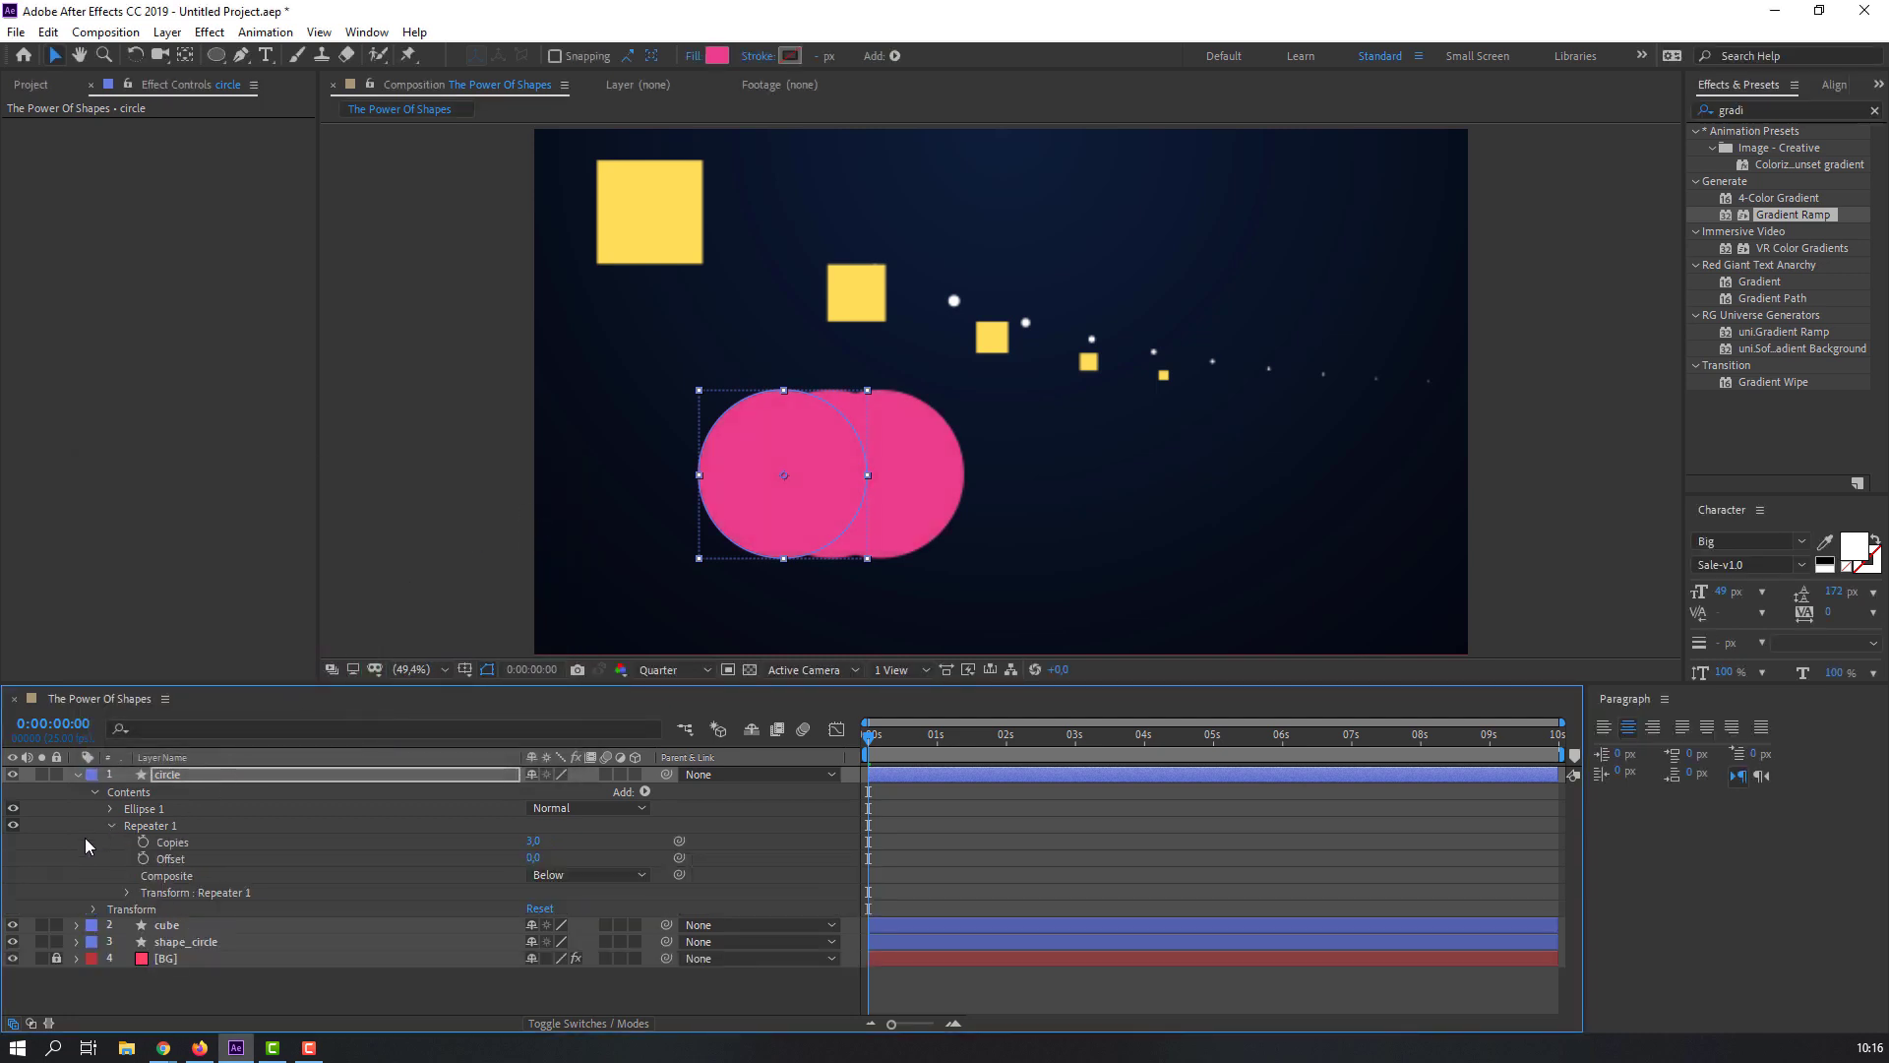
left_click(532, 842)
type("5")
key("Return")
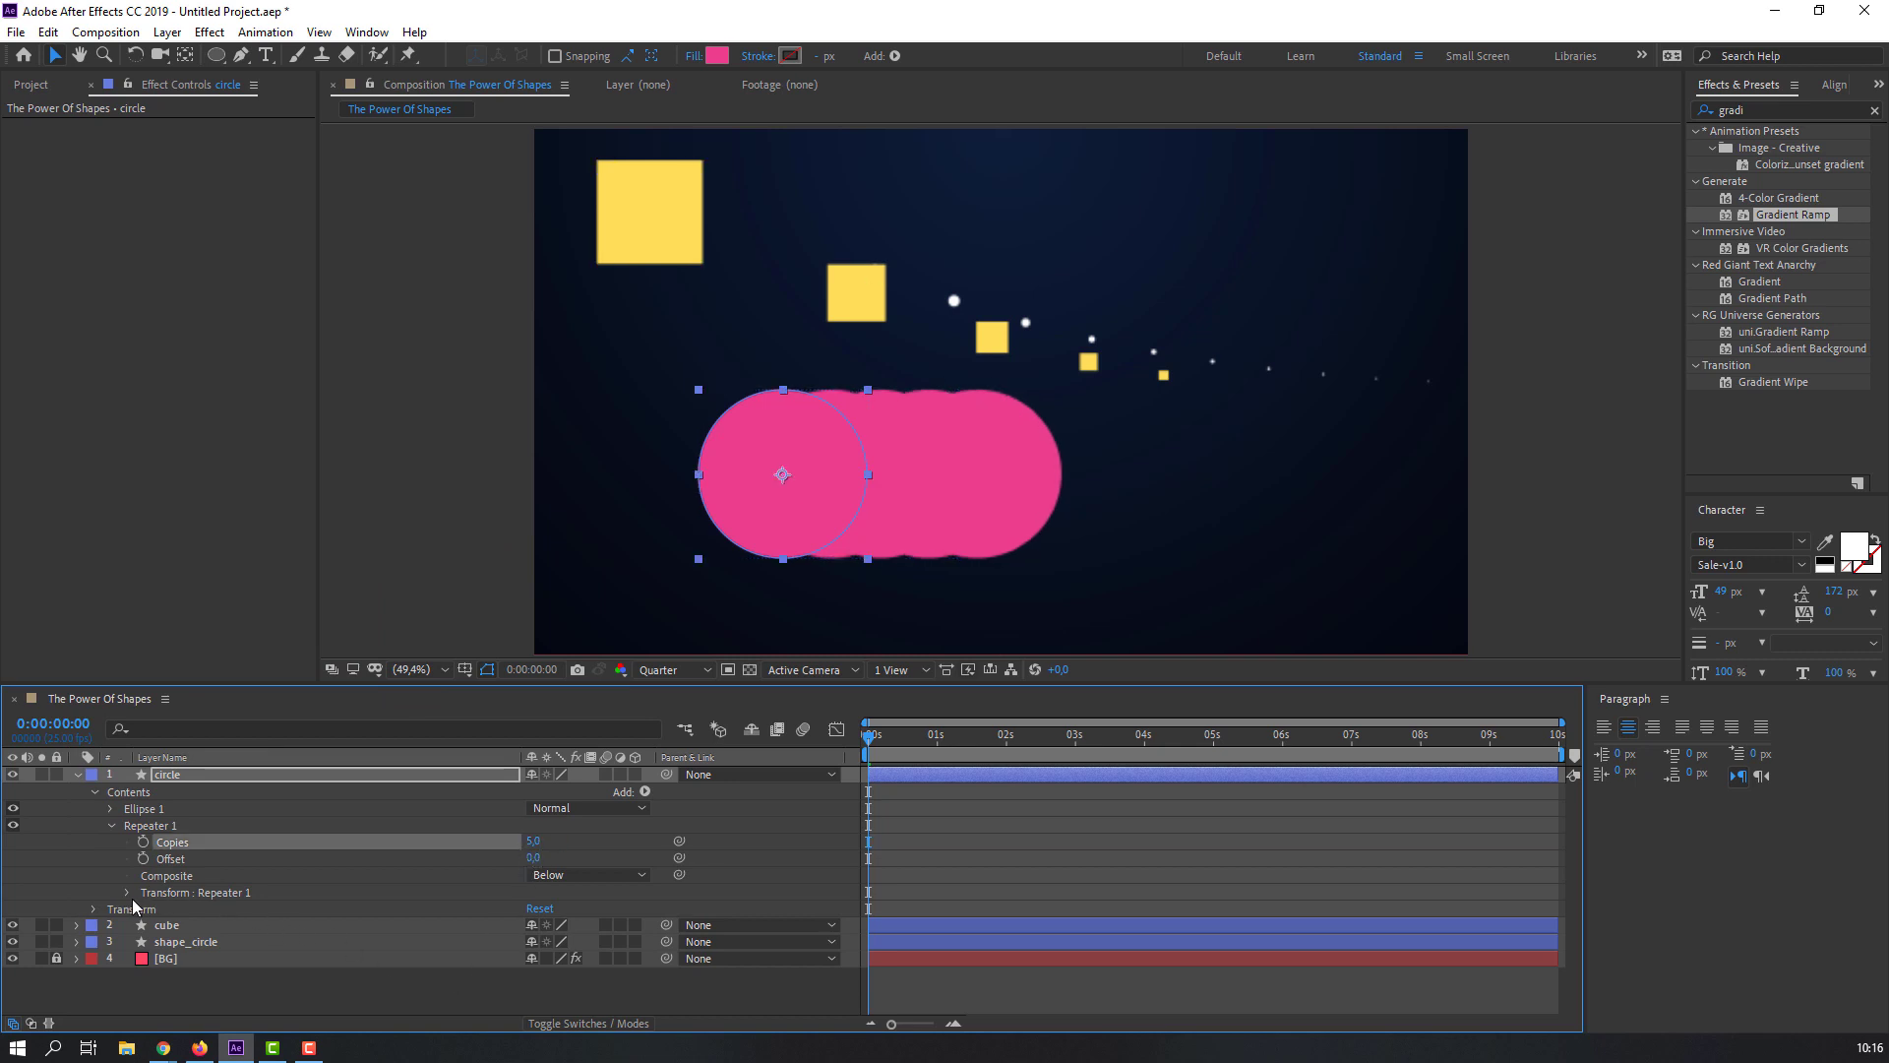
Step: Keyframe the circle repeater's transform rotation from 0 at the first frame to 5 revolutions at 0:00:09:24
left_click(126, 892)
scroll(102, 905, "down", 1)
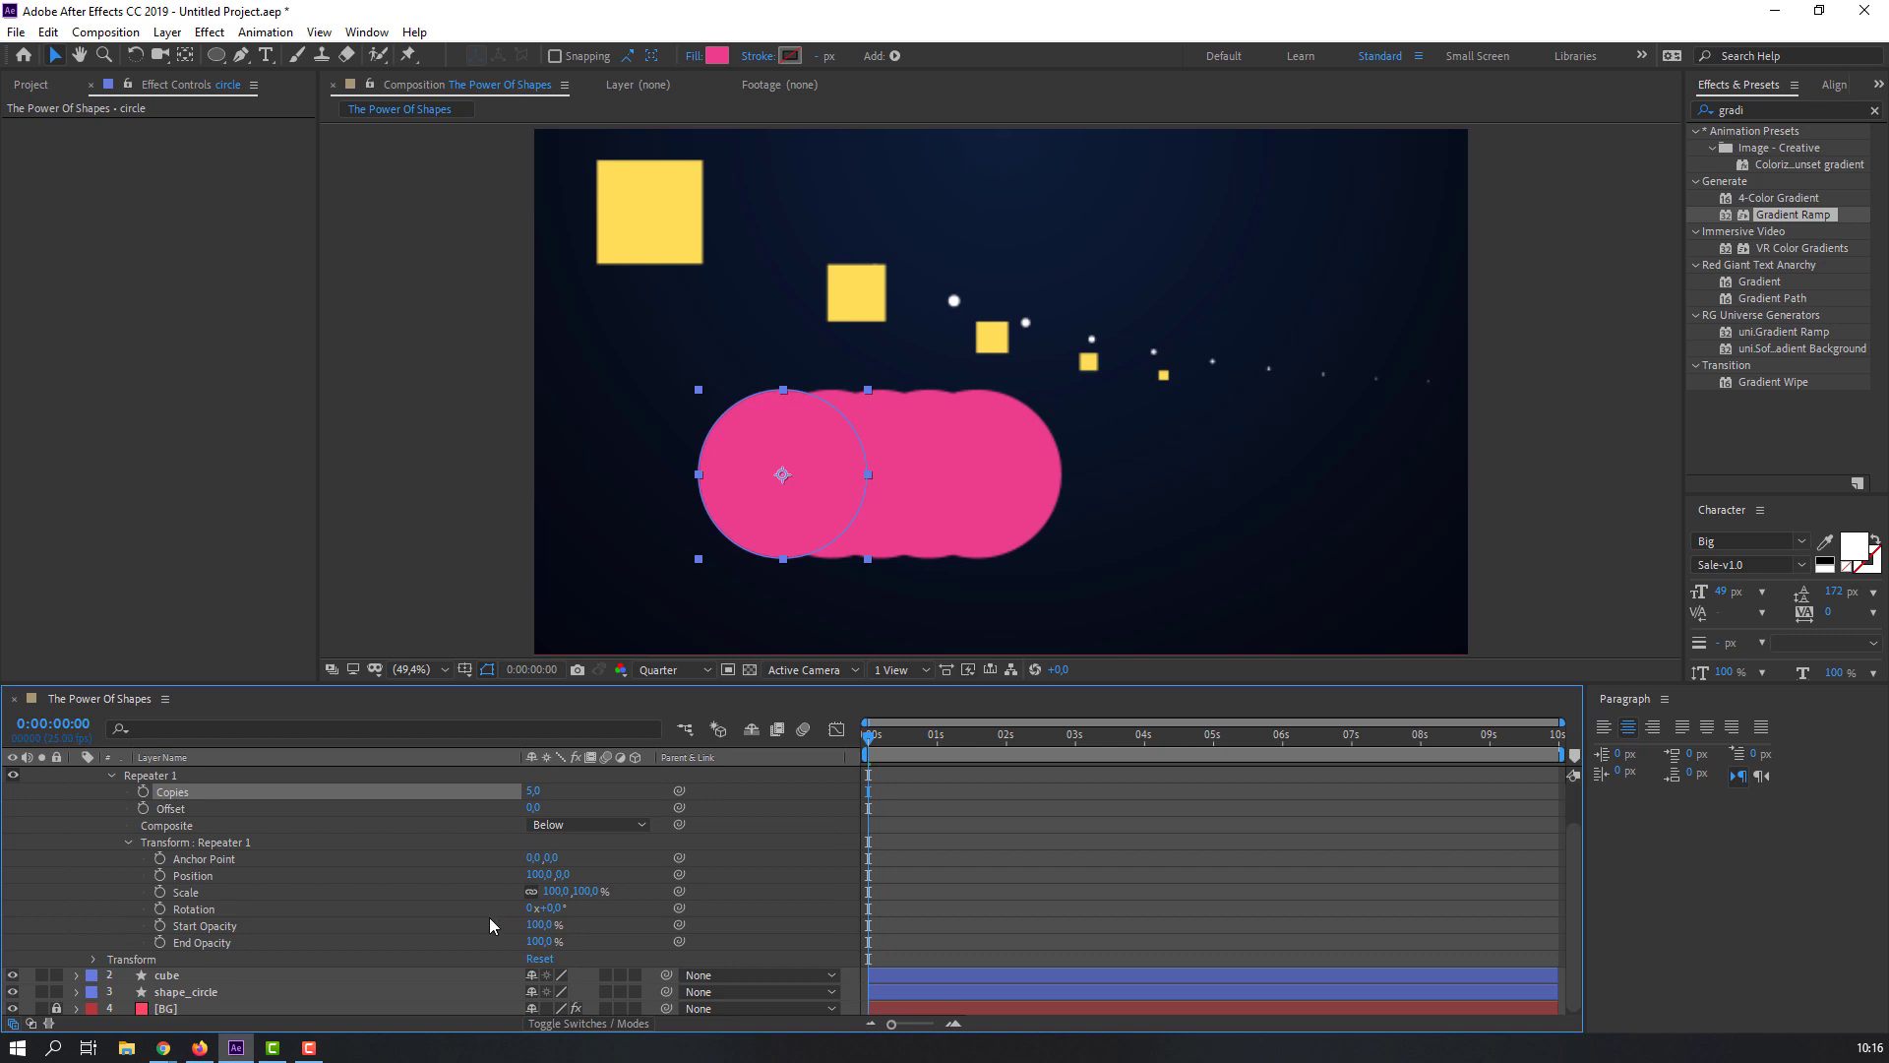
left_click(159, 908)
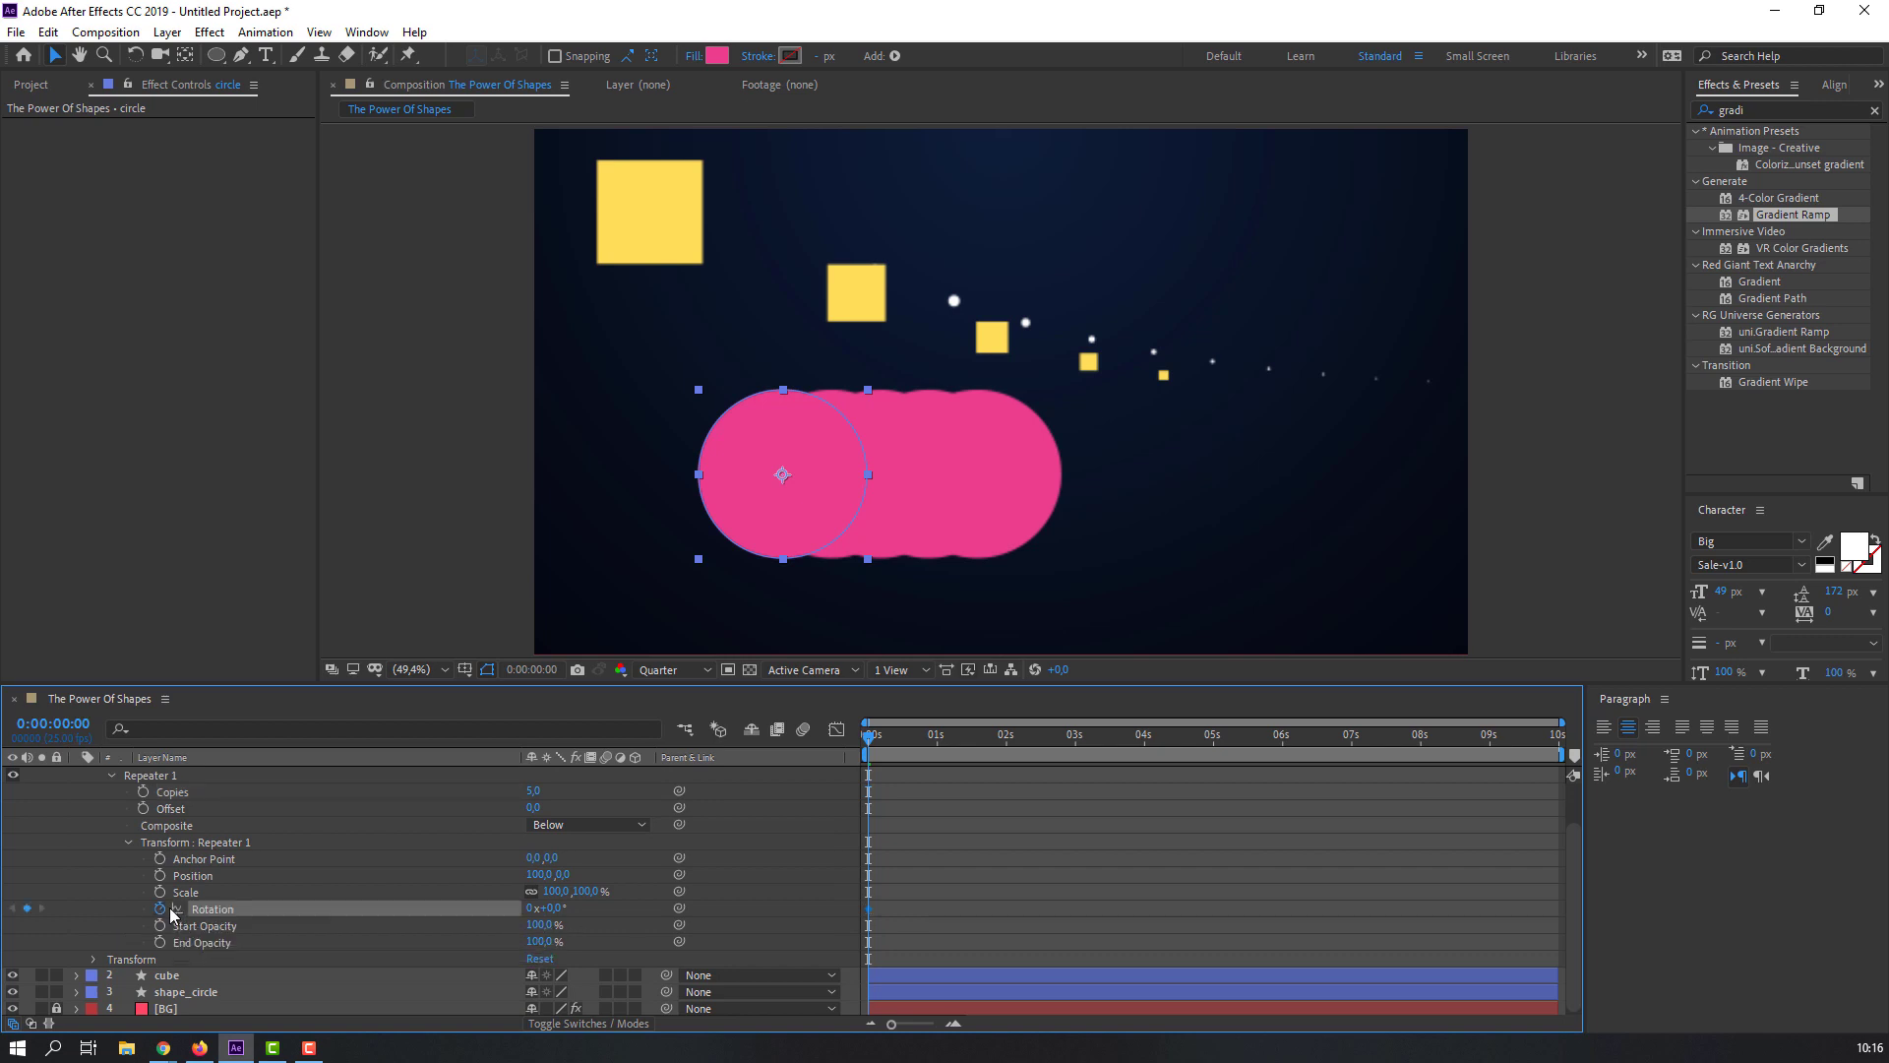
key("space")
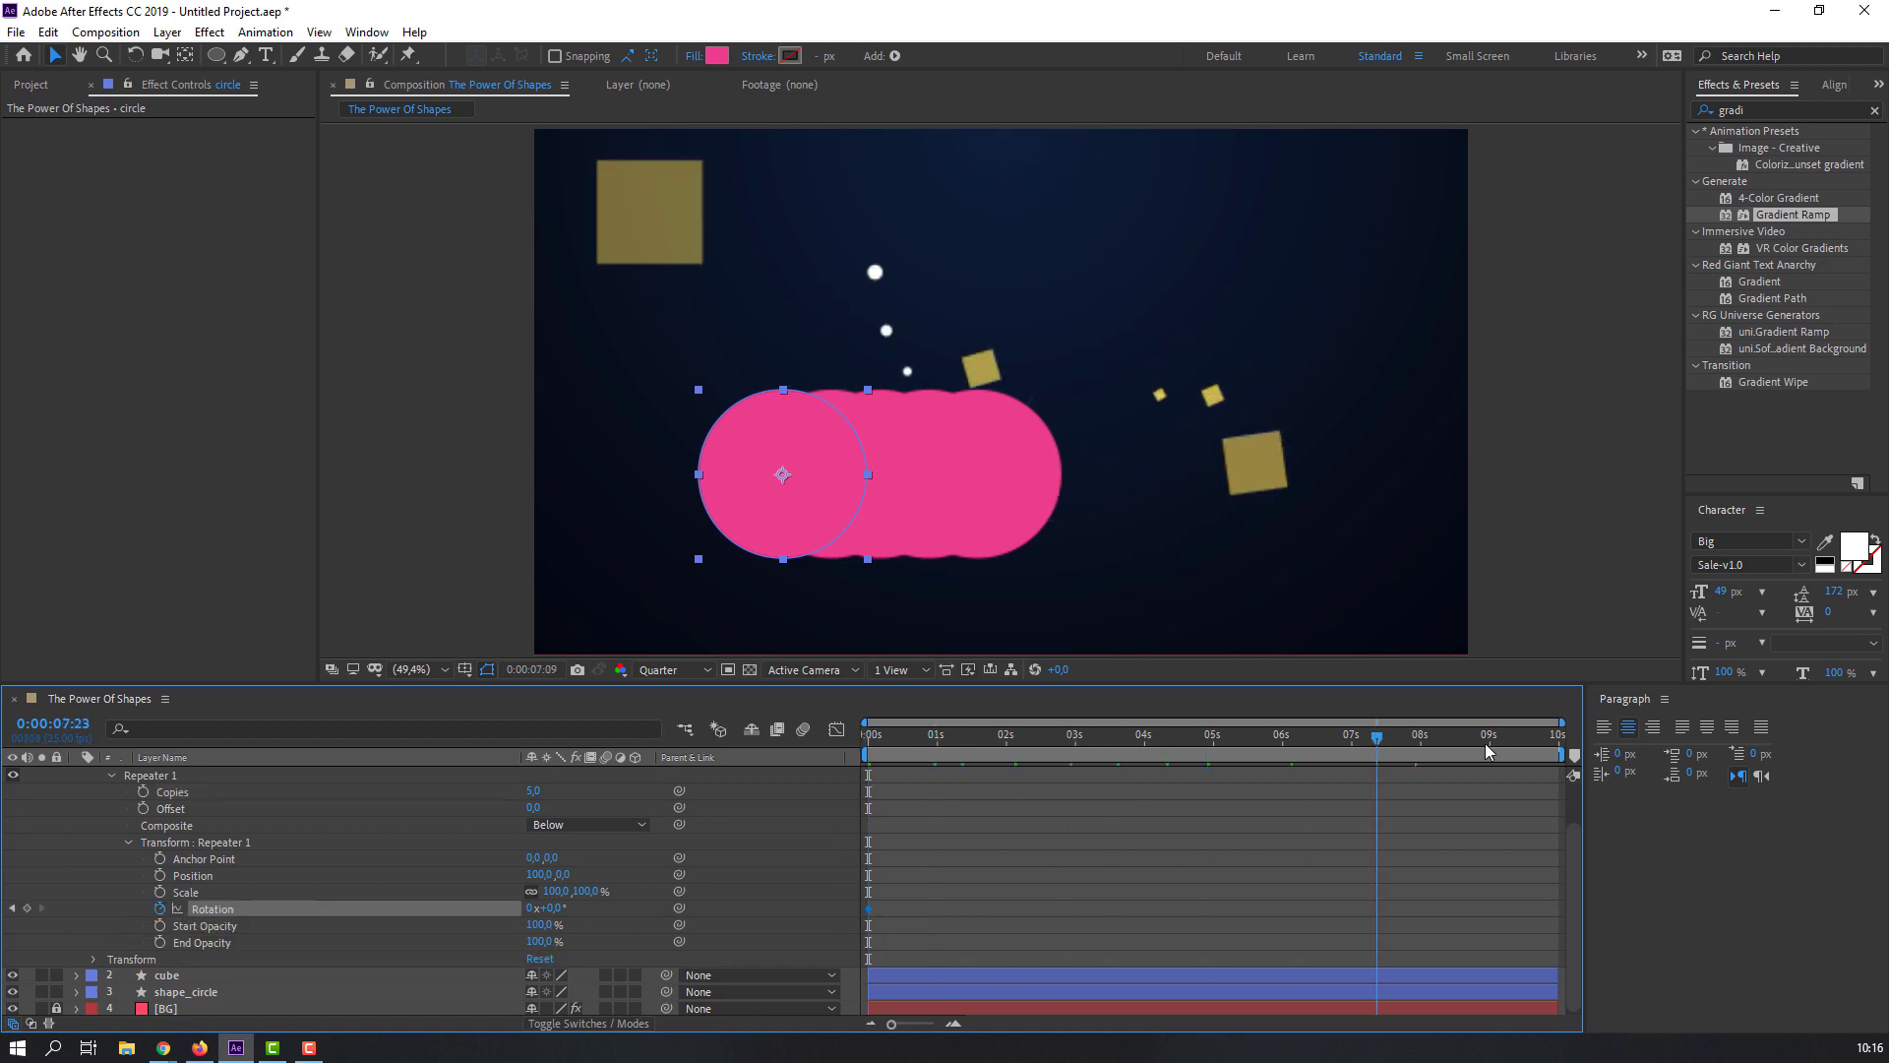
left_click(533, 909)
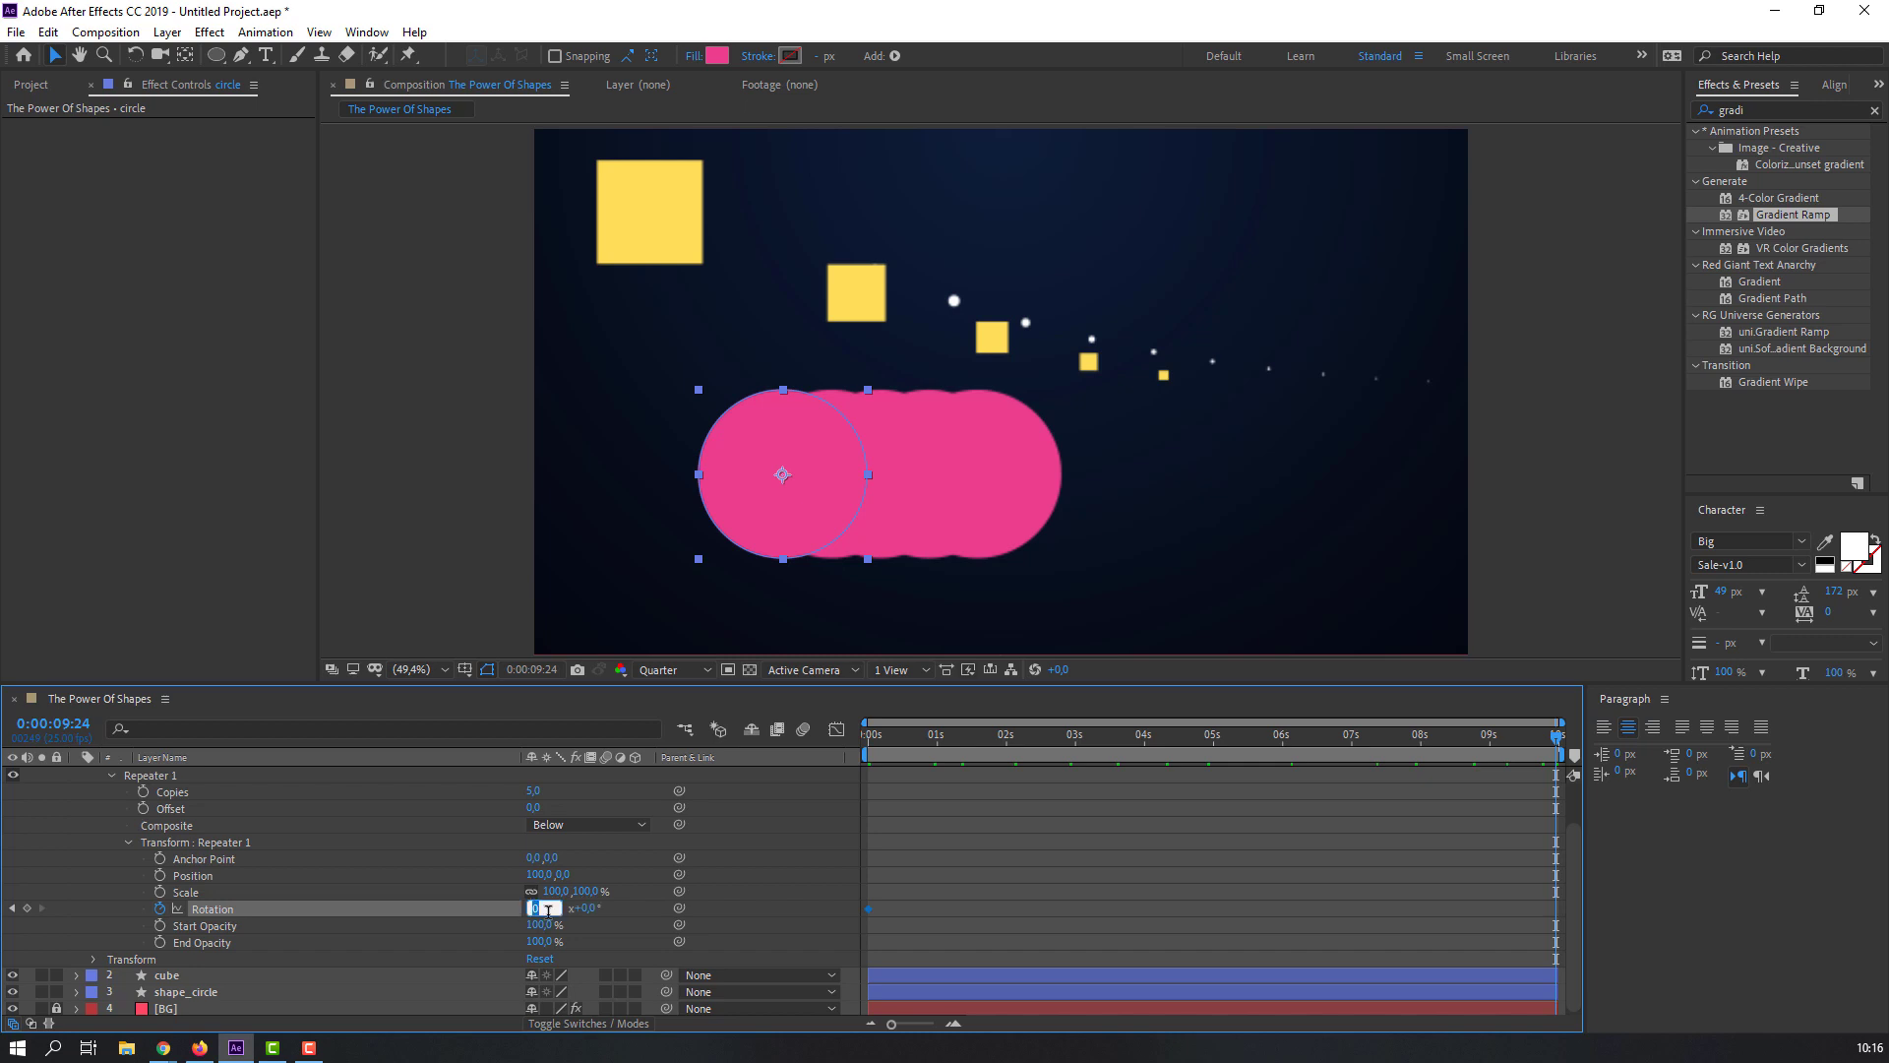
key("Return")
Step: Set the circle repeater's transform scale to 50%, preview the animation, and return to the first frame with the layer collapsed
left_click(556, 893)
type("50")
key("Return")
key("space")
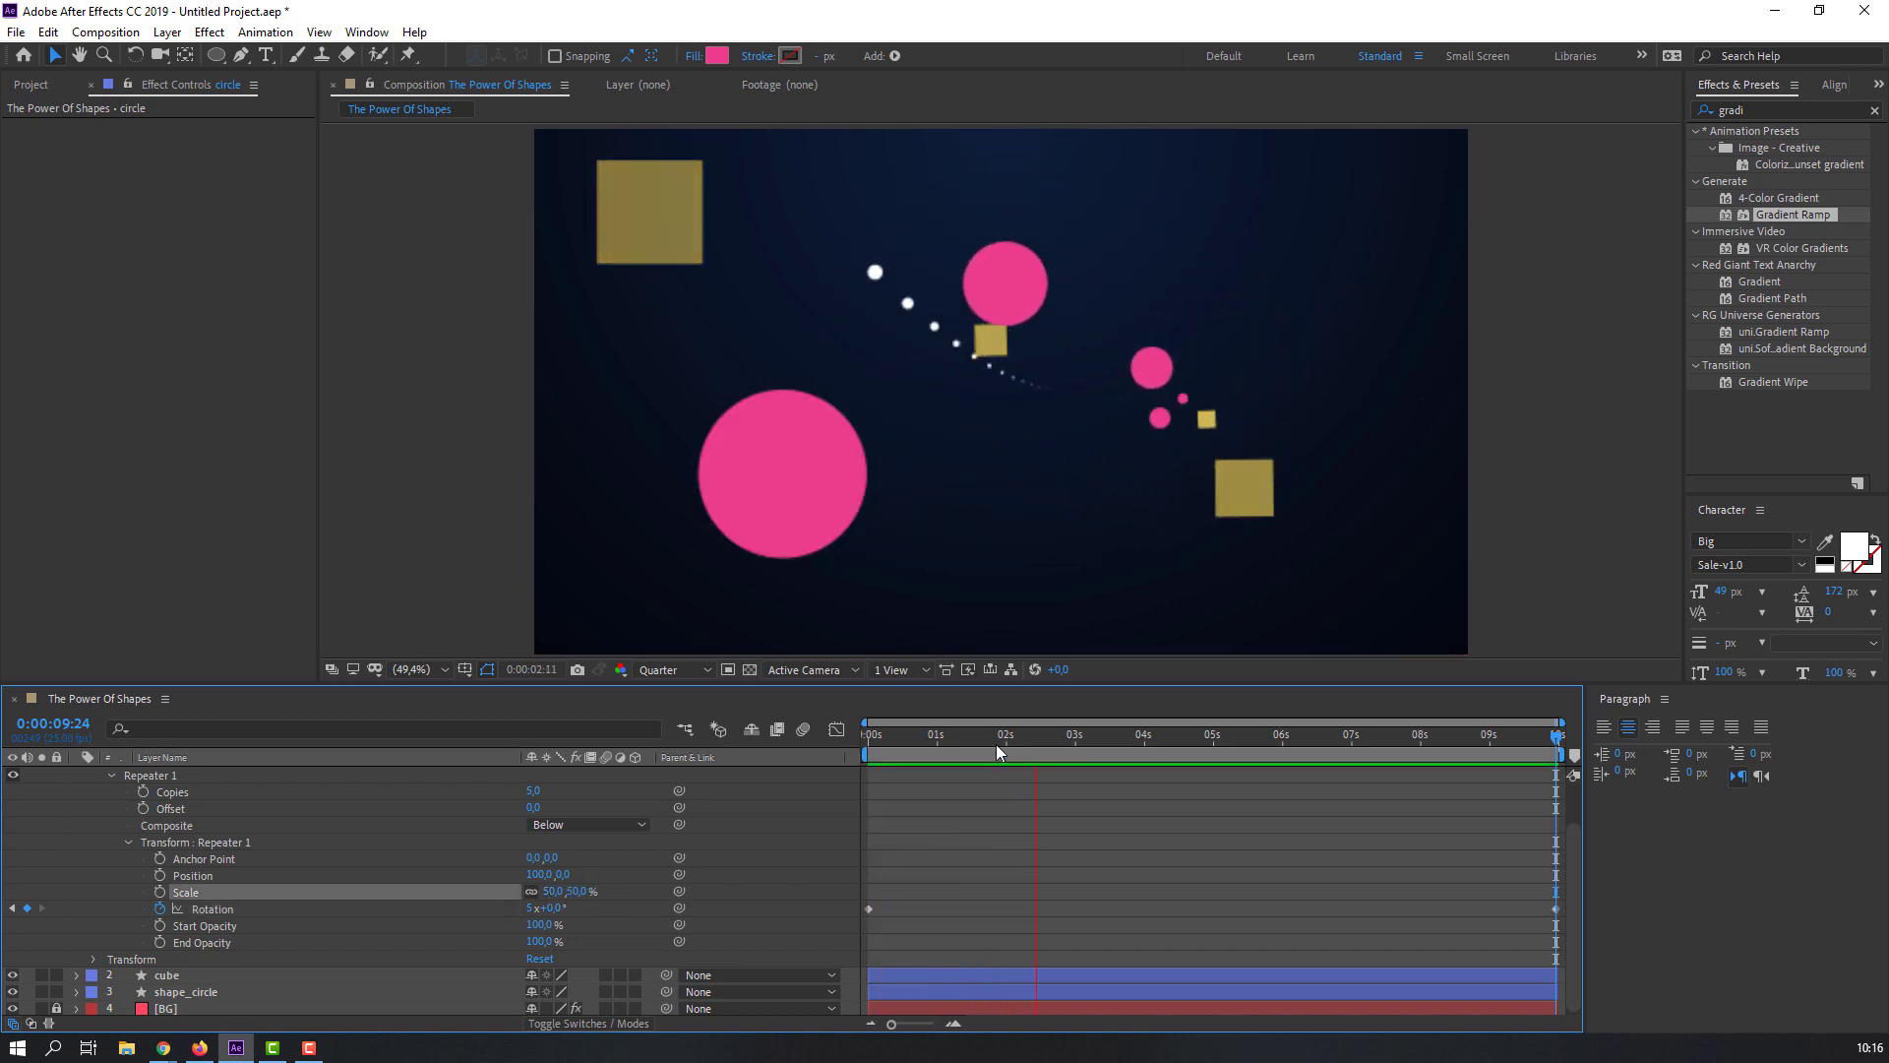
left_click_drag(1007, 739, 852, 754)
scroll(221, 878, "up", 2)
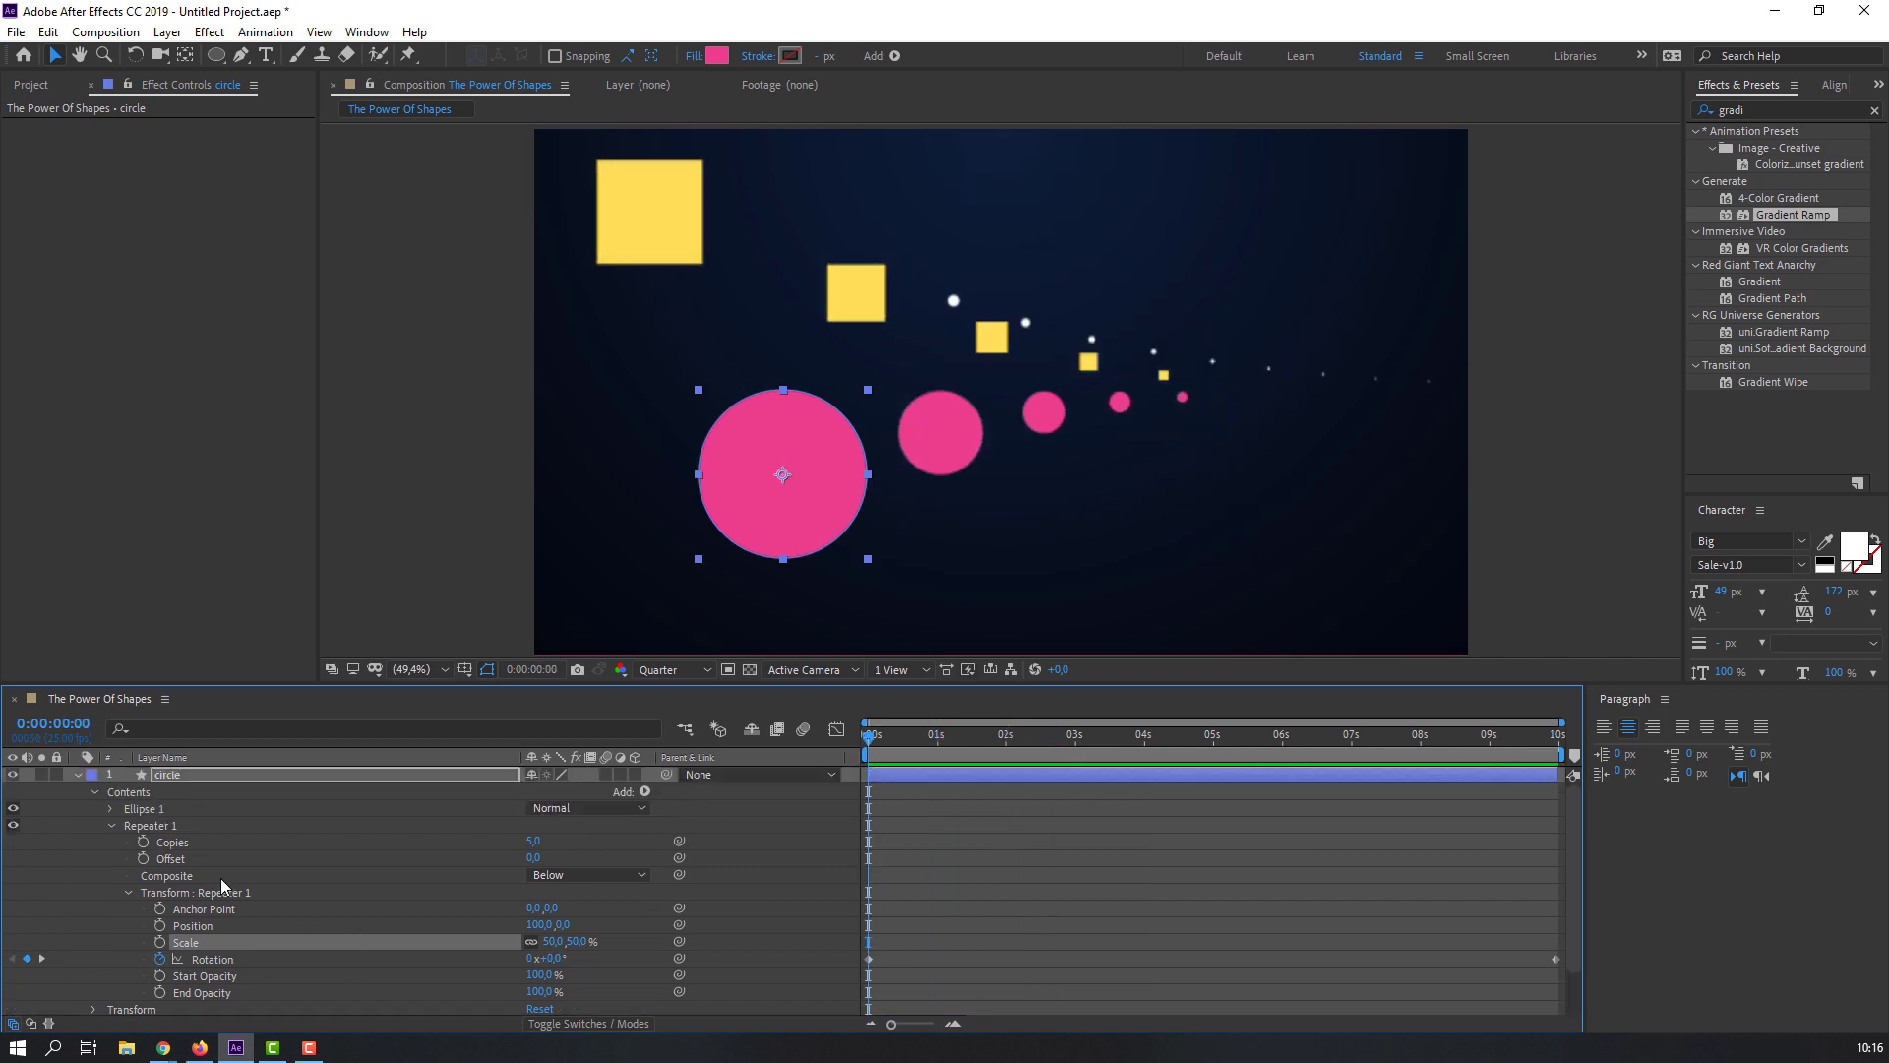
left_click(78, 775)
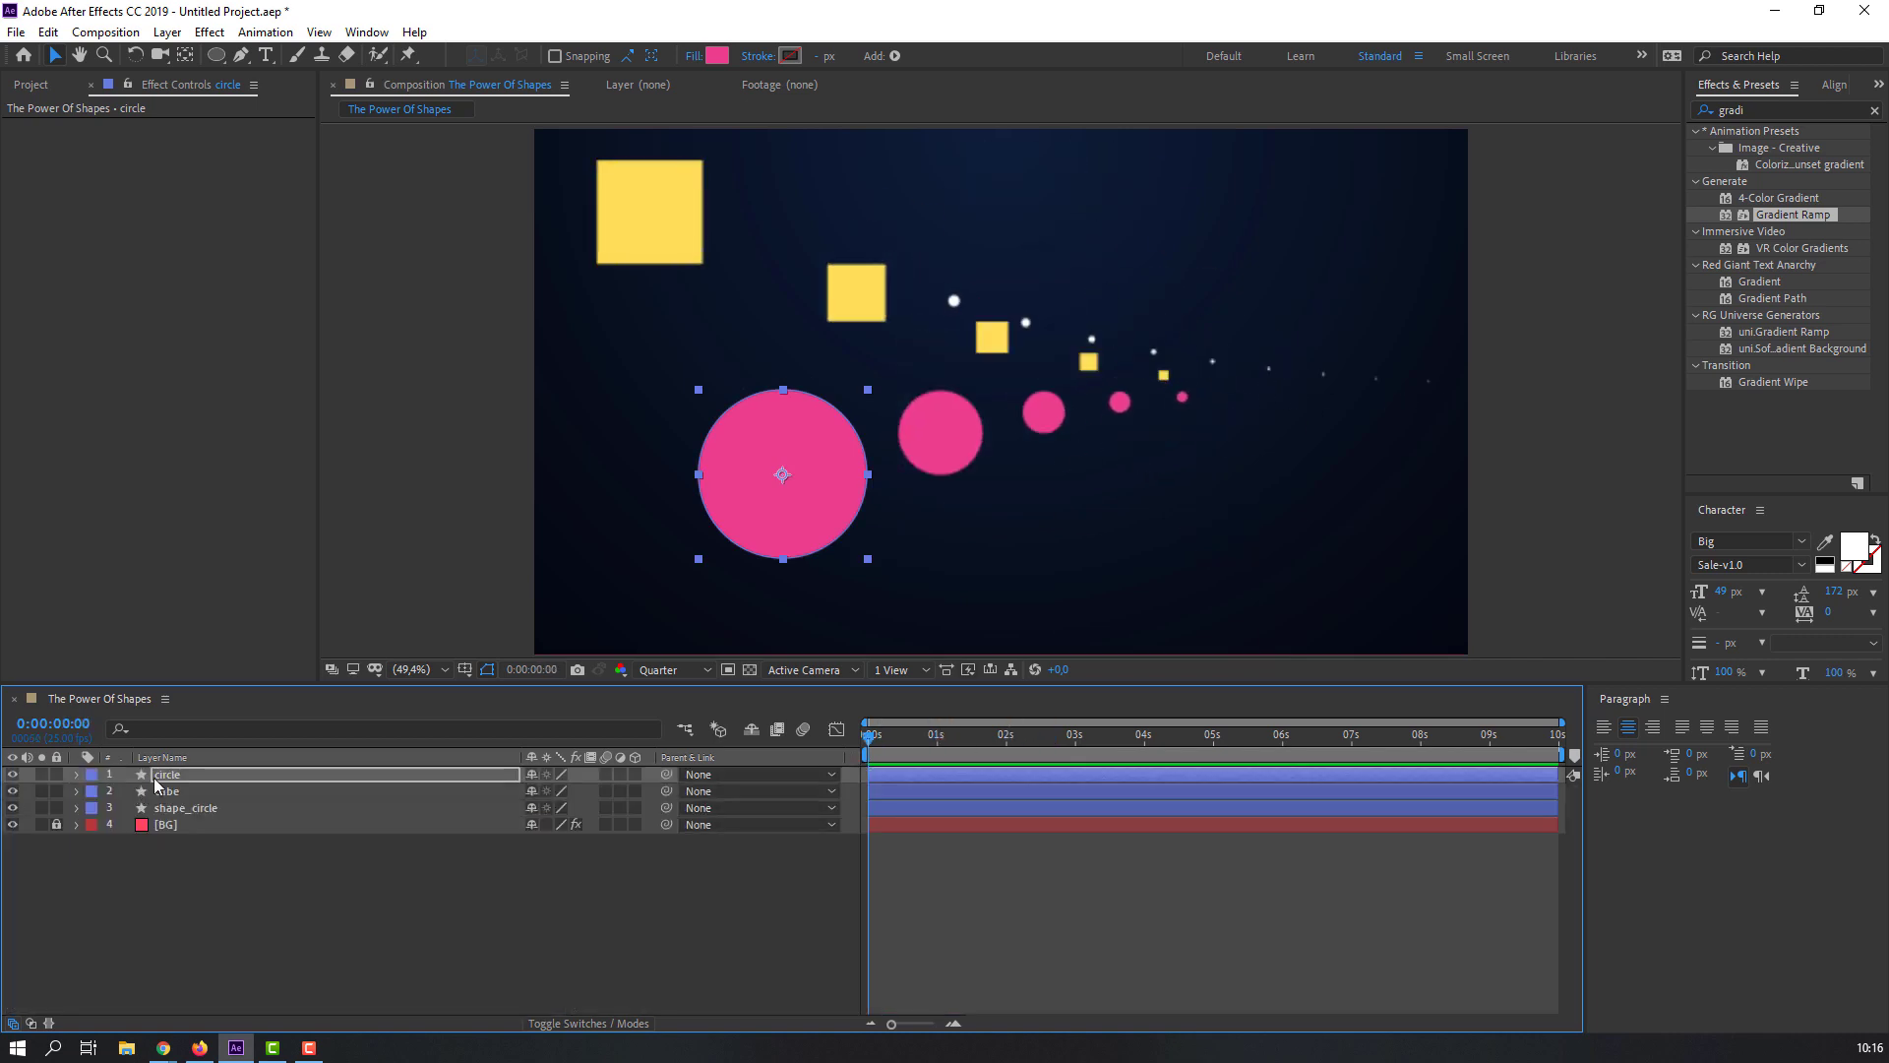
Step: Add a Twist to the circle layer and expand its properties, collapsing those of the Repeater
left_click(901, 57)
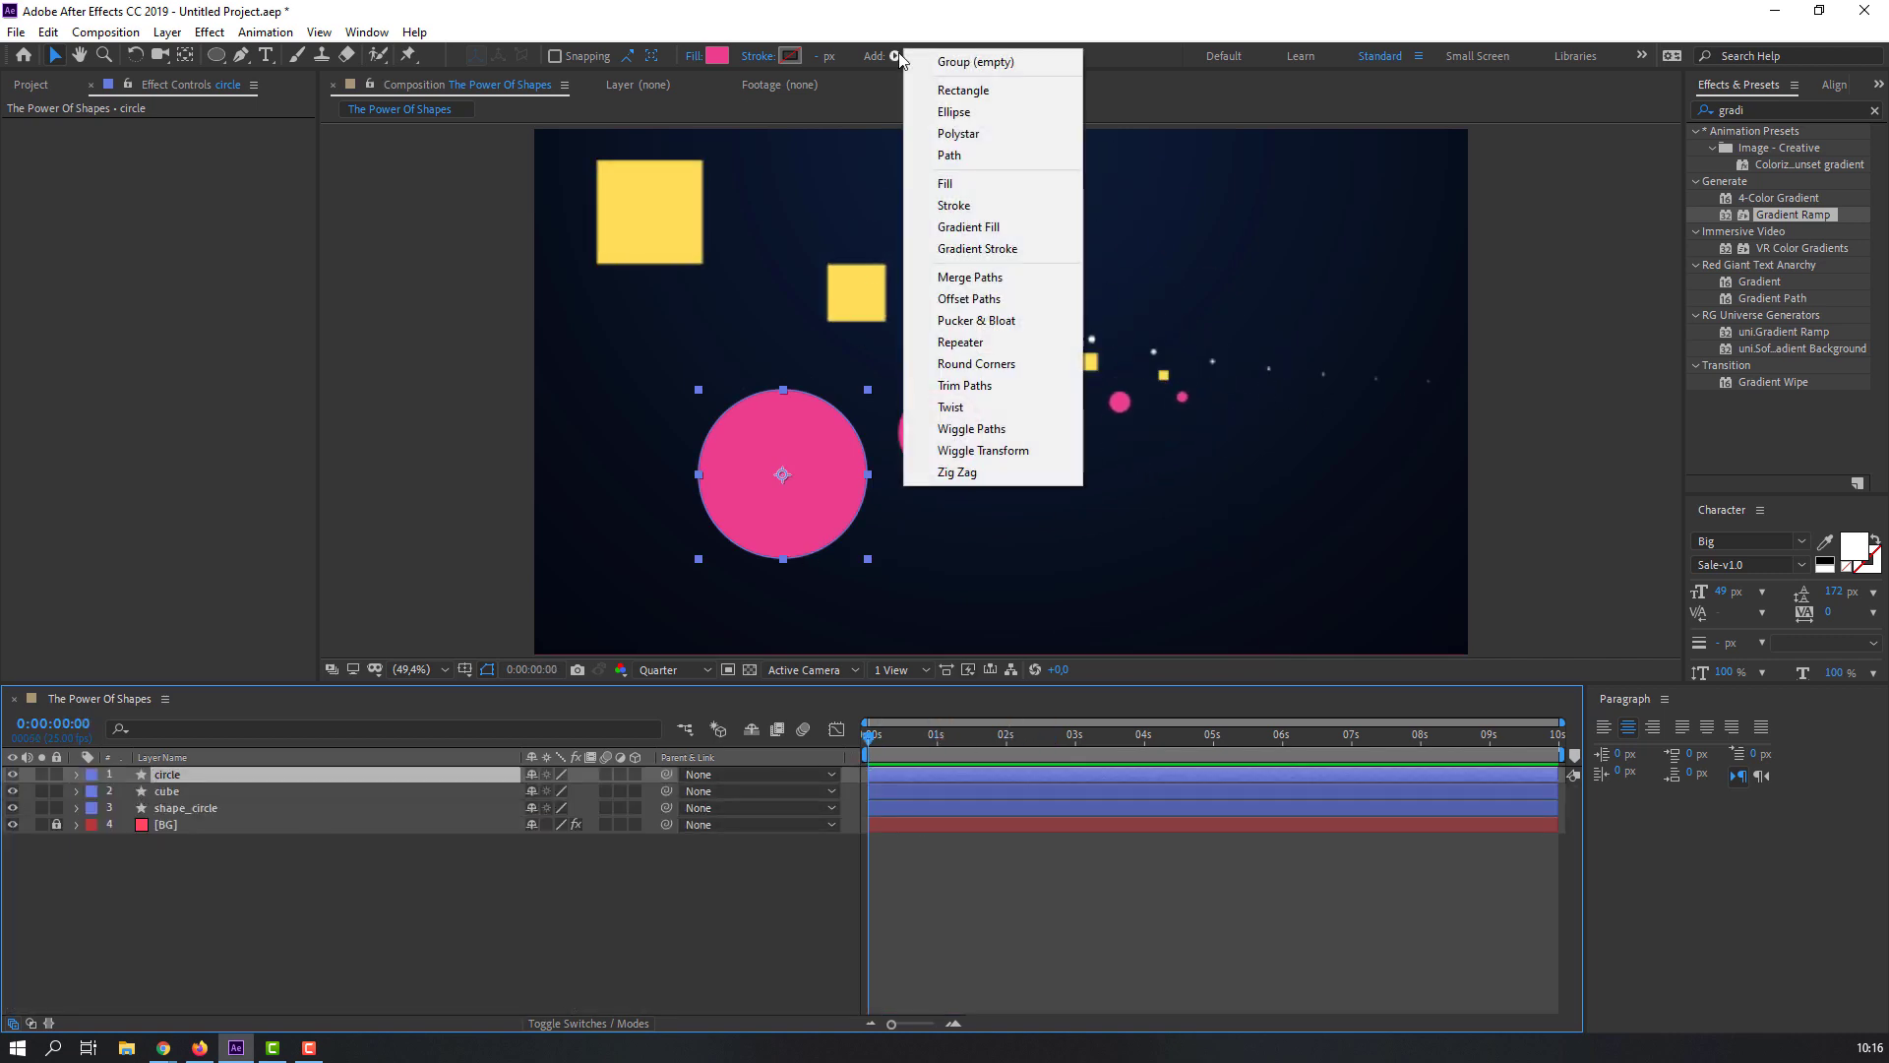
left_click(952, 407)
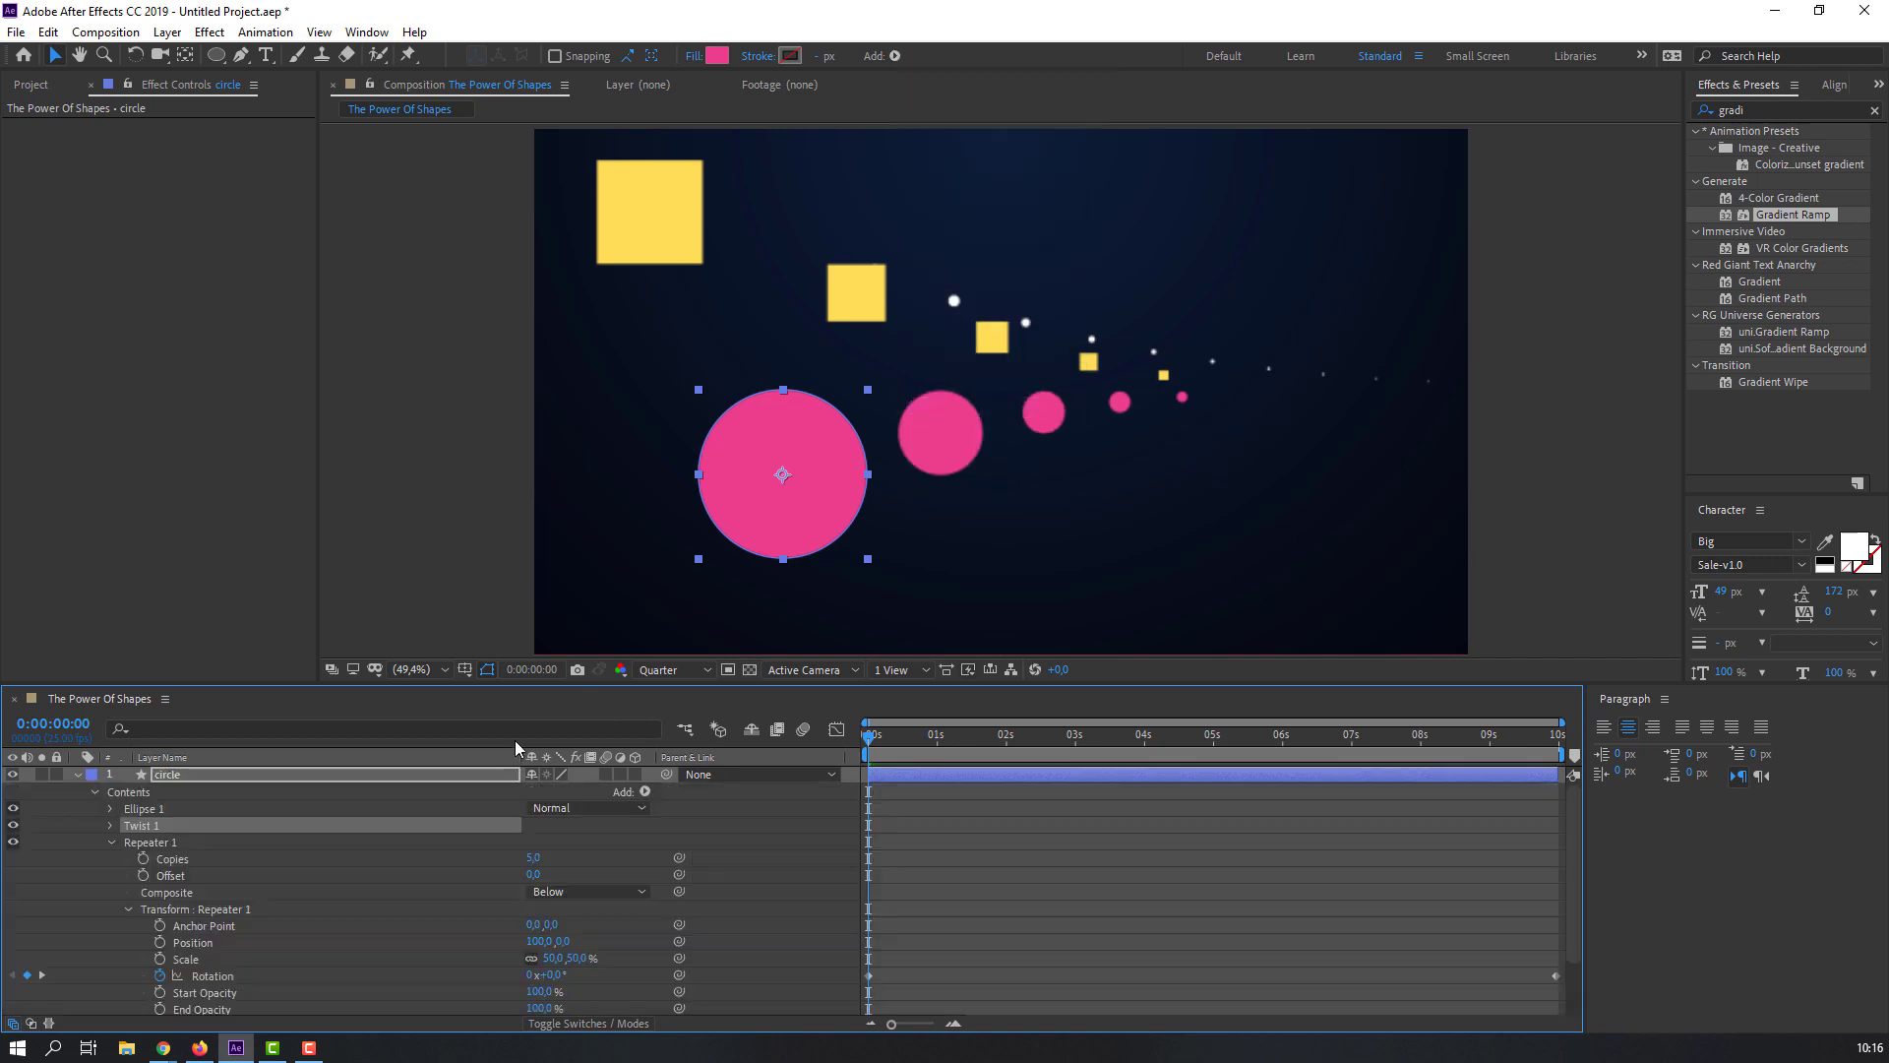
left_click(111, 844)
left_click(109, 827)
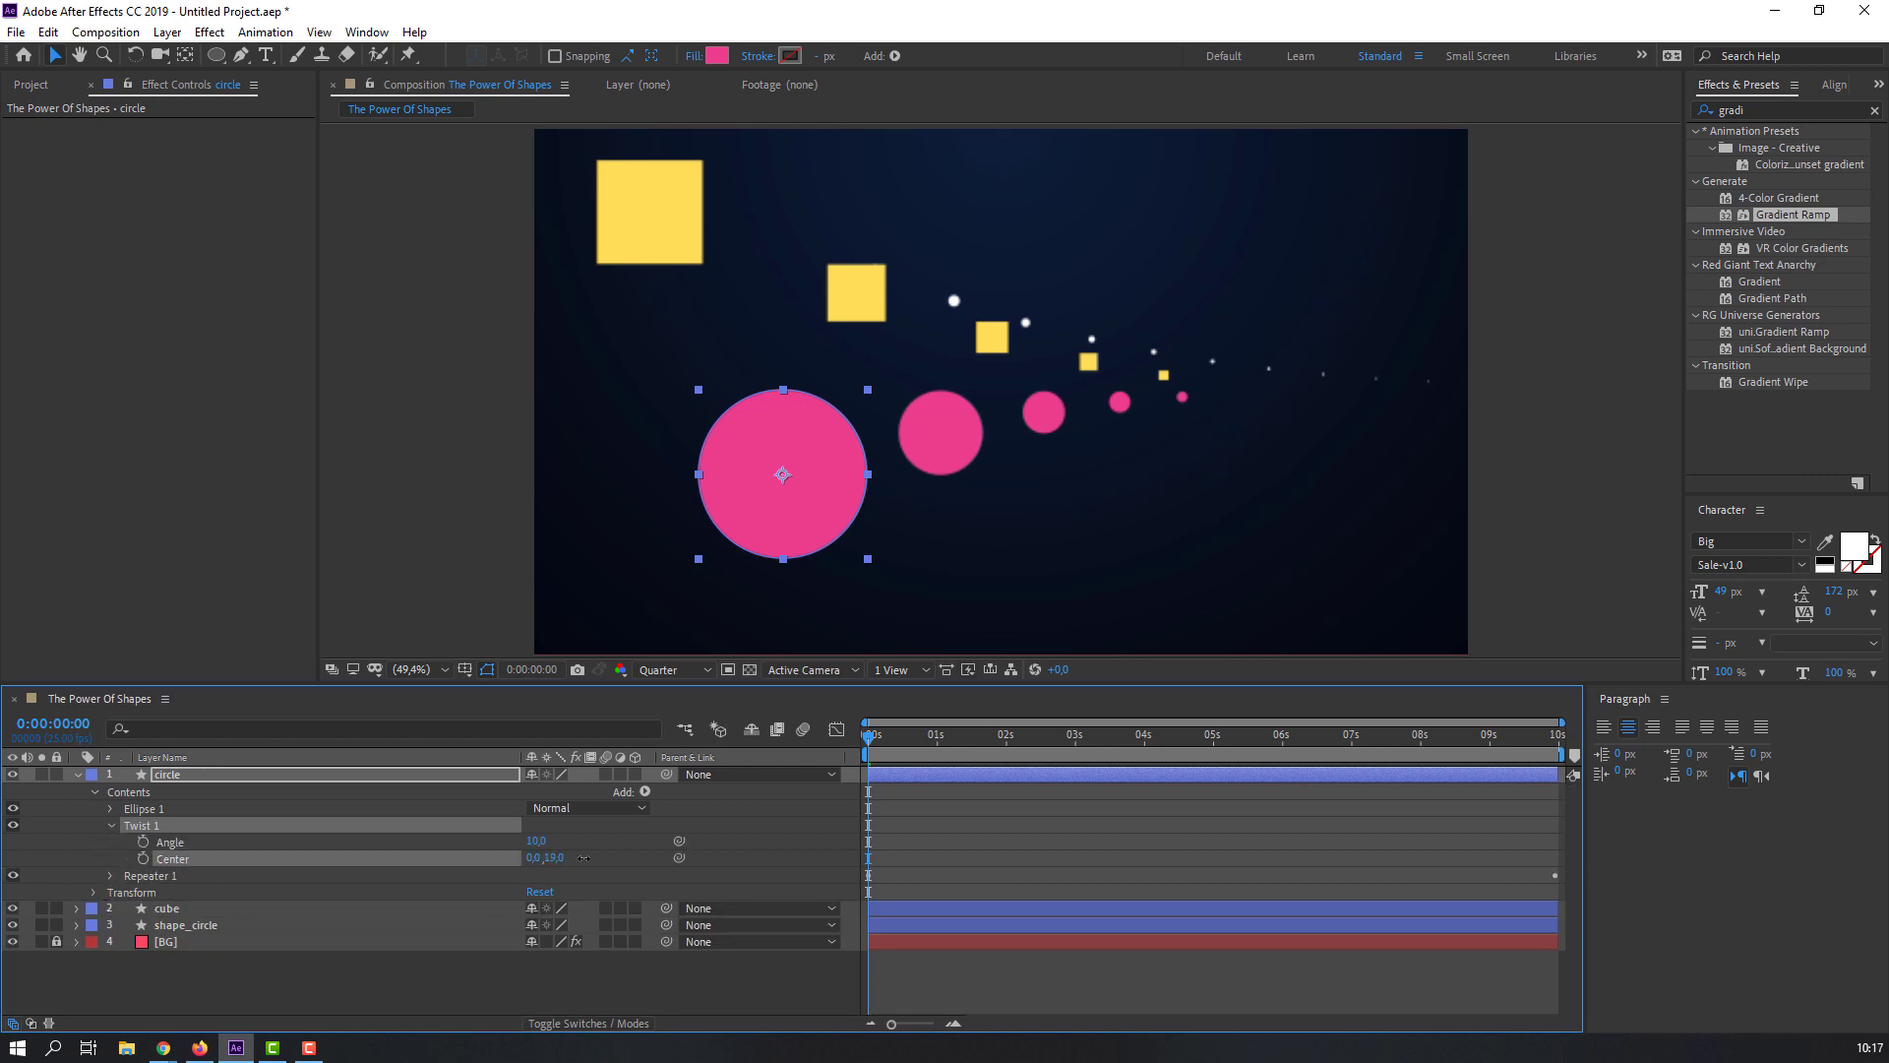
Step: Set the circle's Twist angle to 2355 and its center to -438, 1099 at the first frame
left_click_drag(536, 842, 1268, 782)
left_click_drag(537, 834, 1688, 678)
left_click_drag(563, 858, 960, 838)
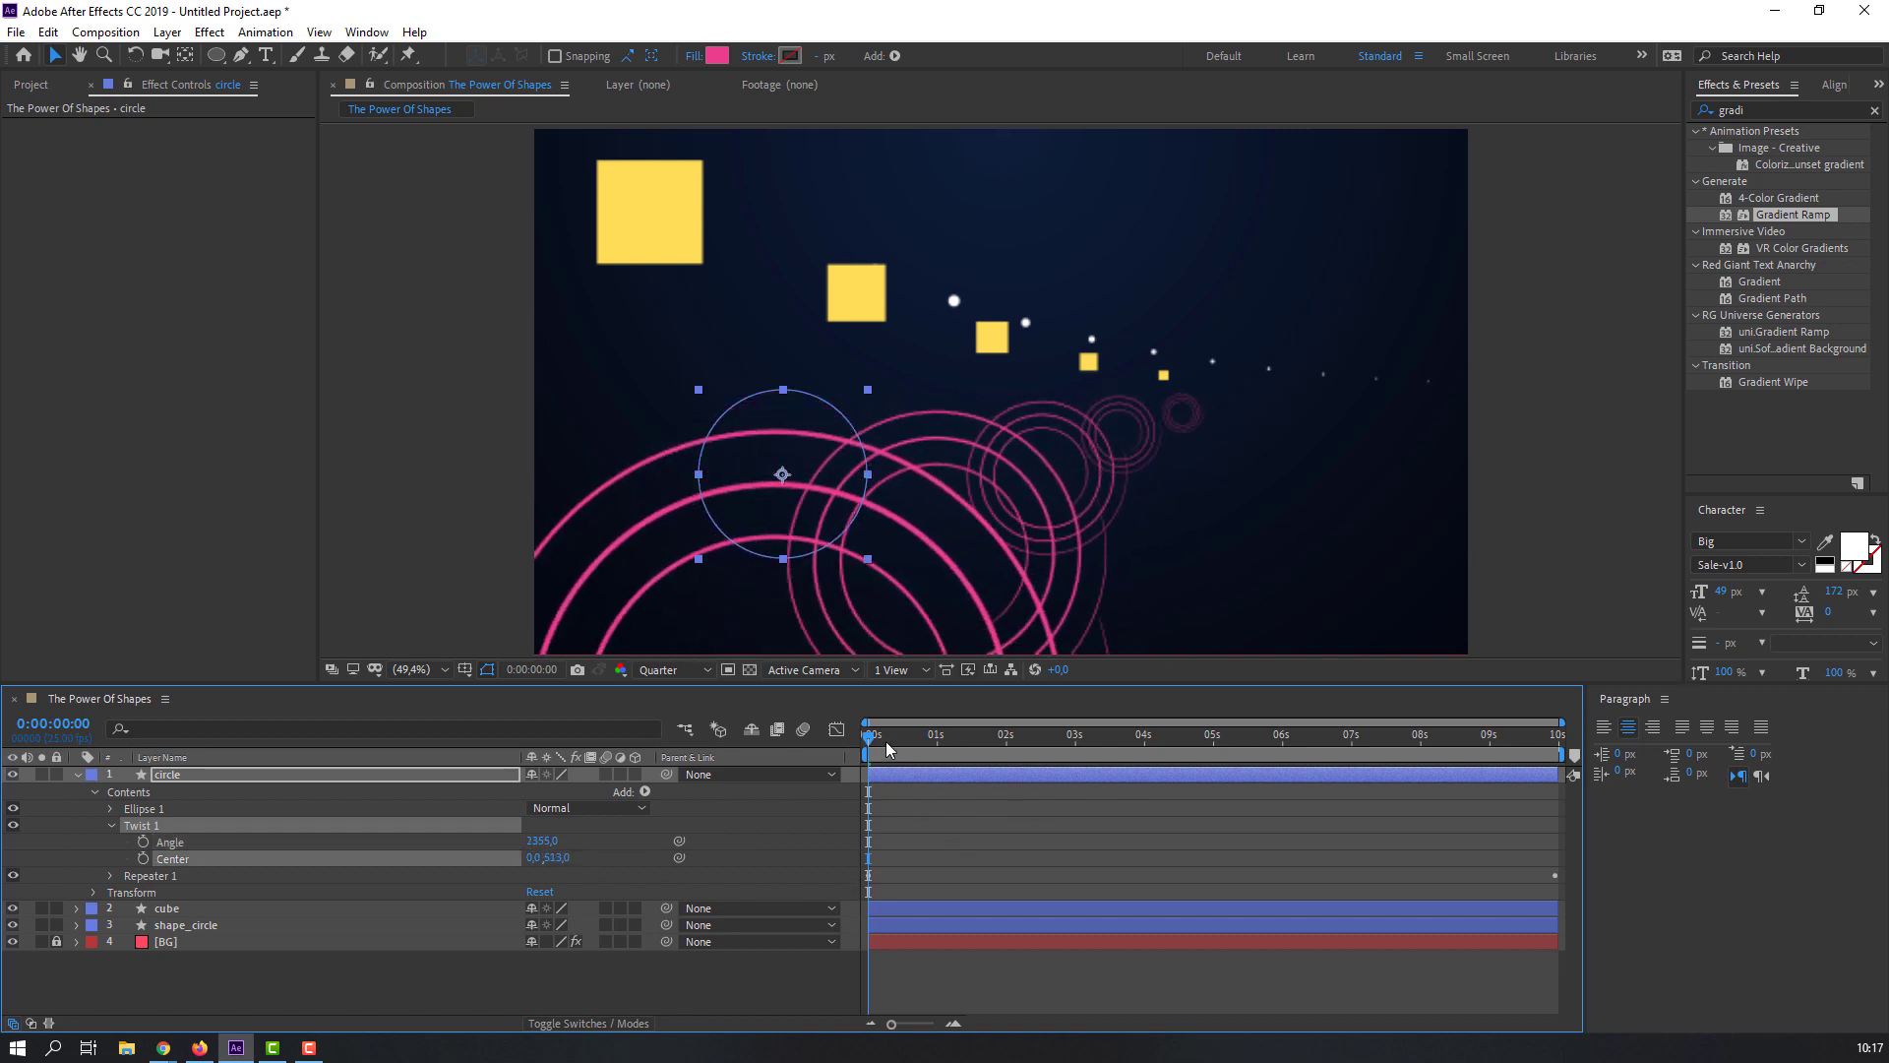
mouse_move(886, 747)
left_mouse_down()
mouse_move(1141, 740)
mouse_move(866, 747)
left_mouse_up()
left_click_drag(552, 857, 1199, 784)
left_click_drag(541, 860, 442, 882)
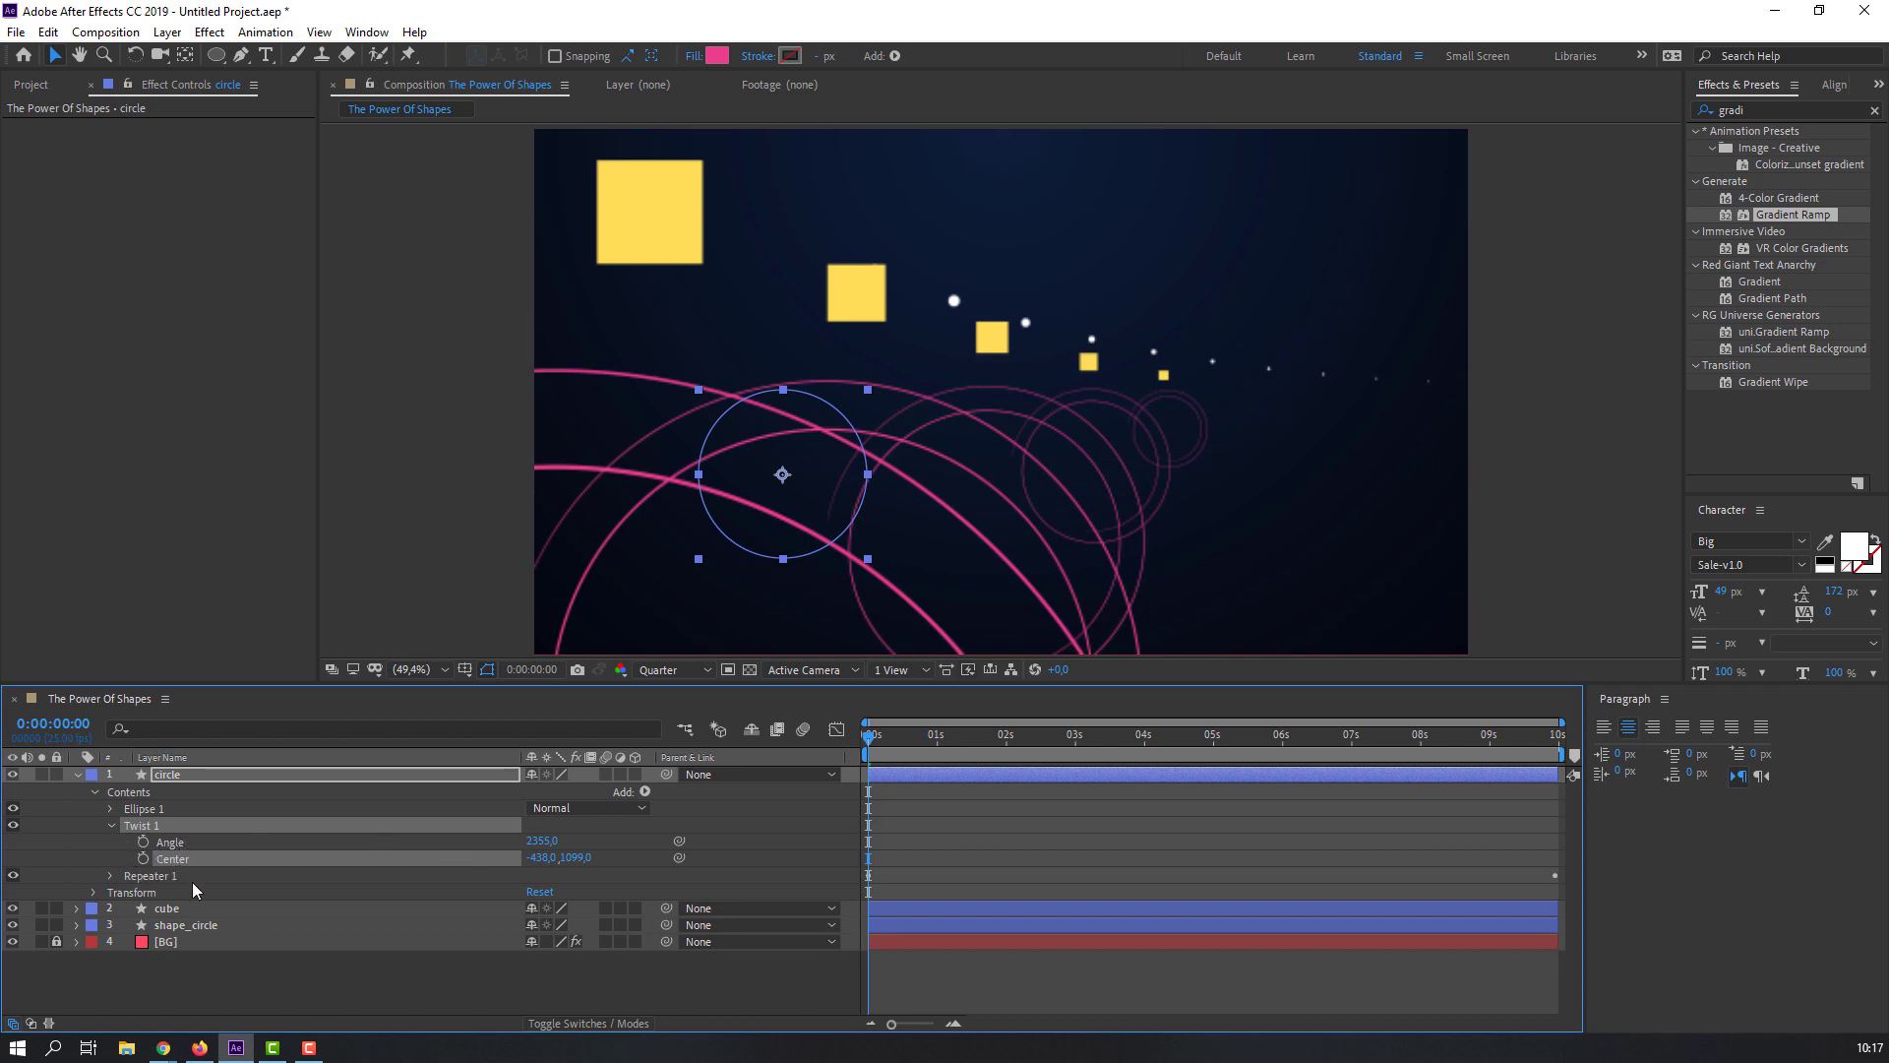
Step: Keyframe the Twist angle and center at the first frame, then set angle 690 and center 3013, 1099 at 0:00:09:24
left_click(143, 842)
left_click(143, 858)
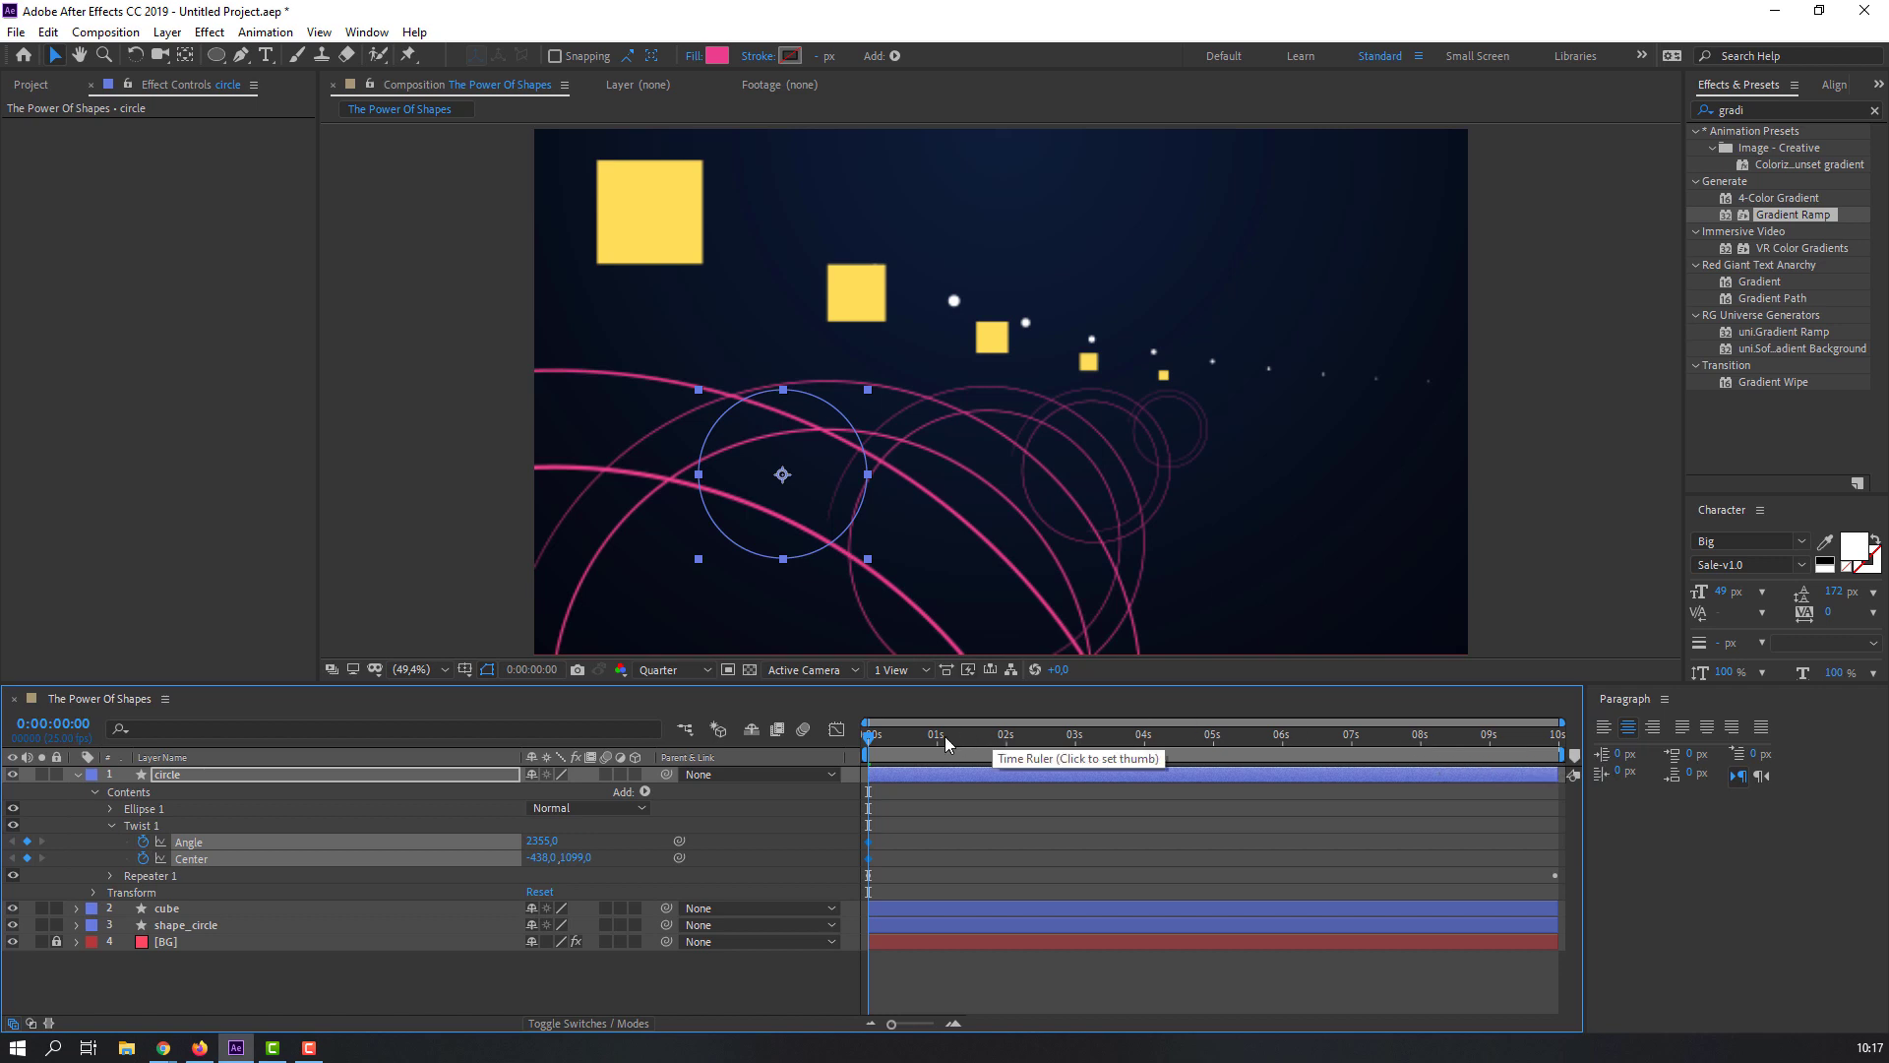
left_click(1463, 736)
key("End")
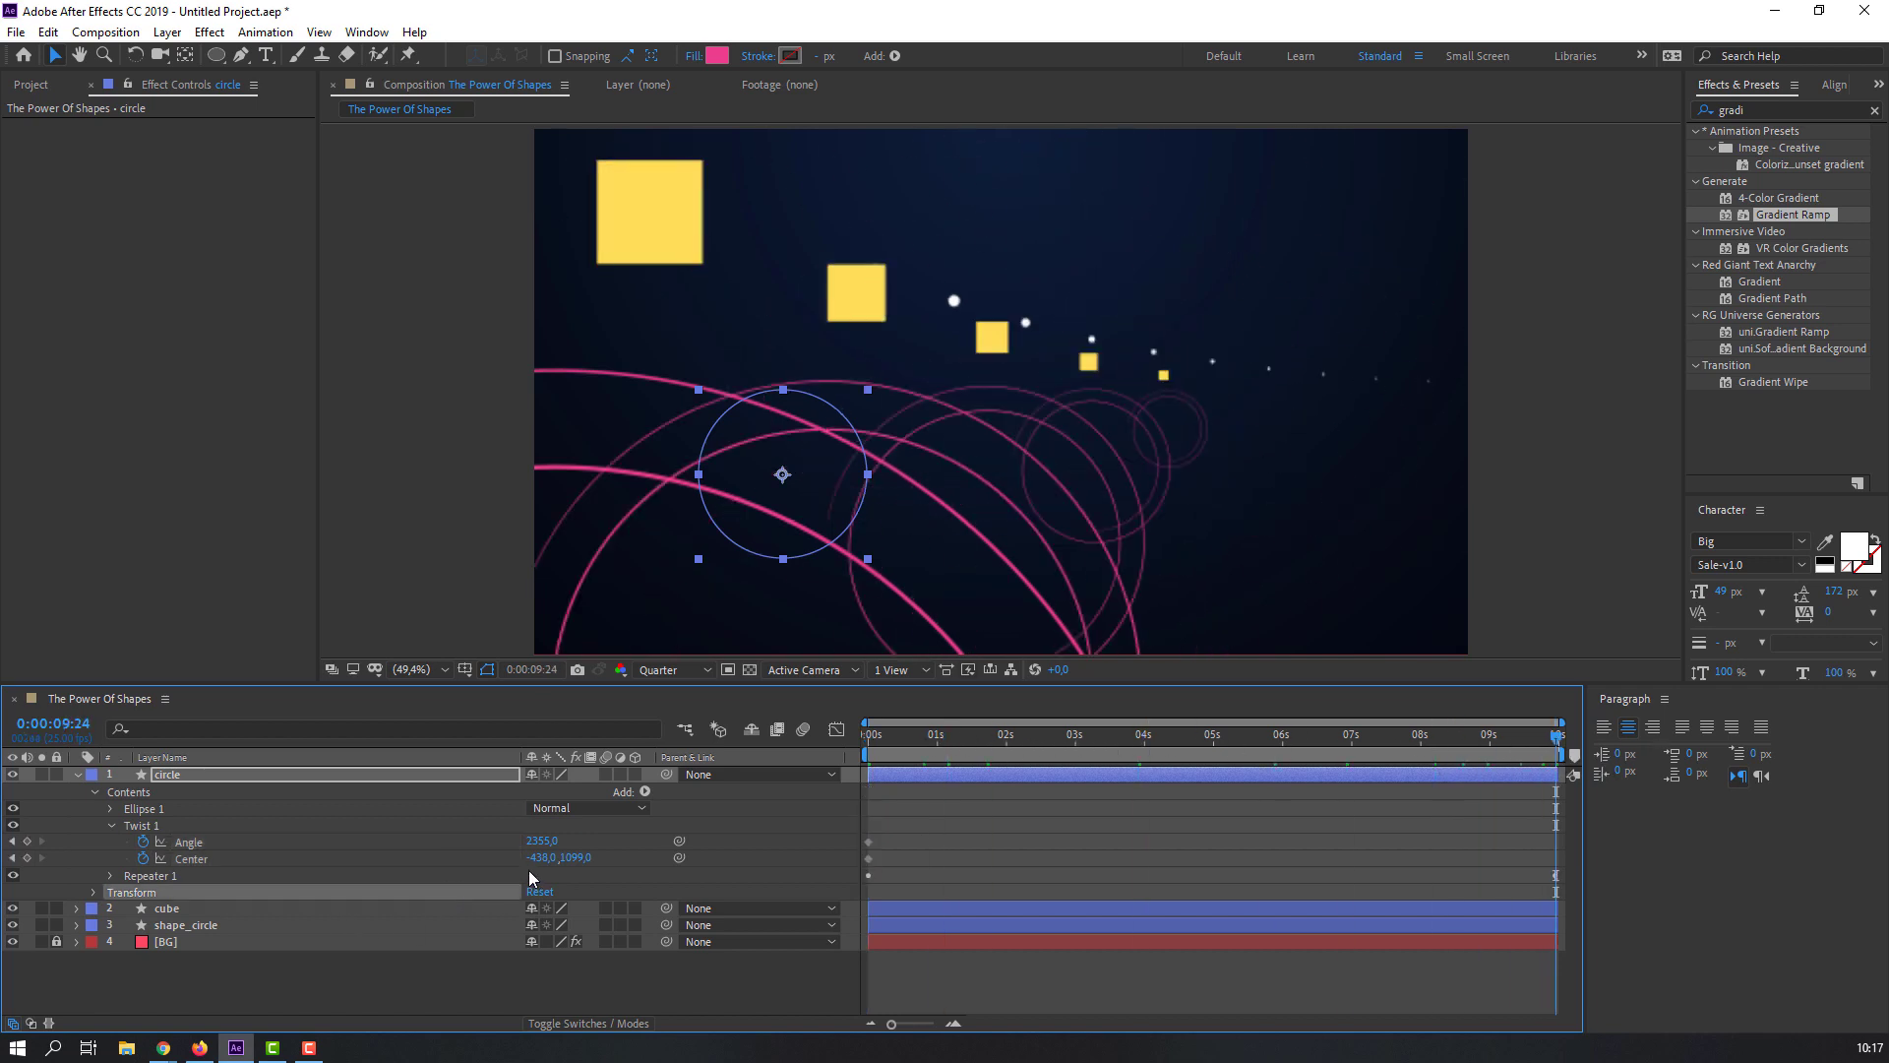
left_click_drag(540, 857, 837, 859)
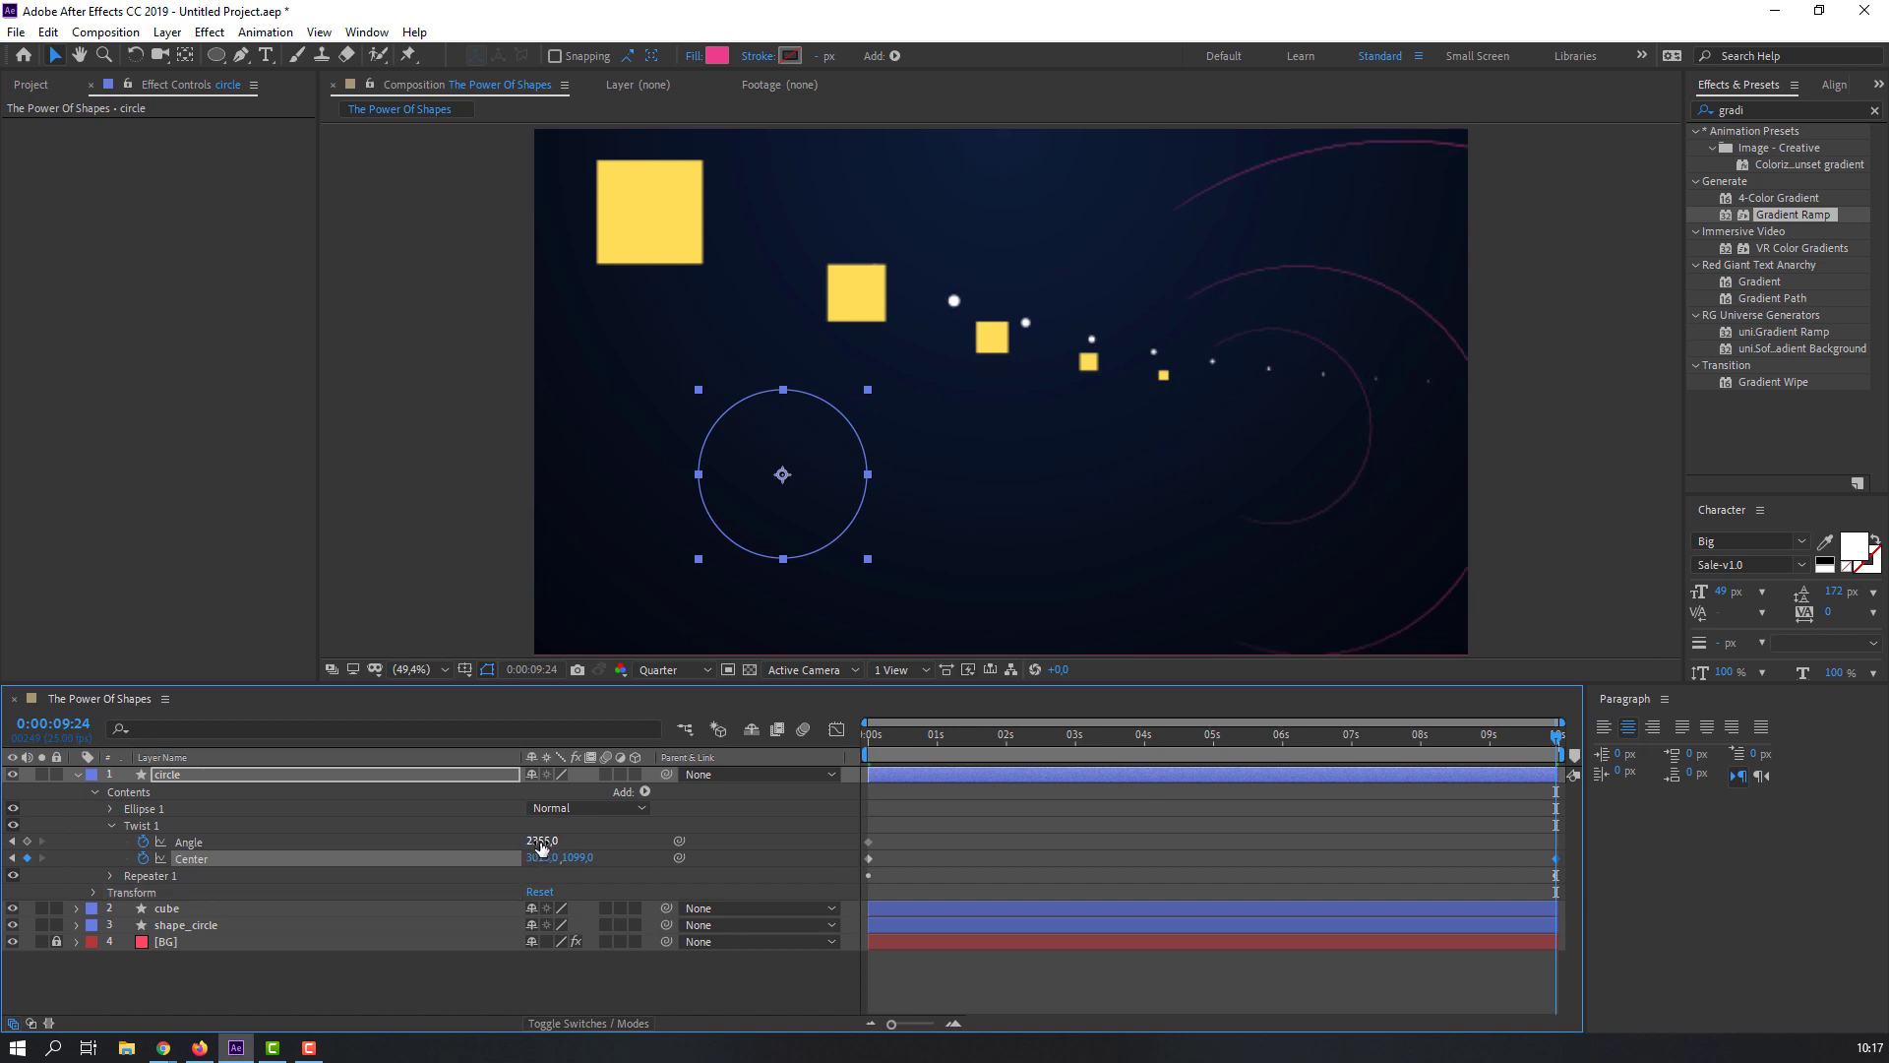
left_click_drag(540, 841, 1060, 827)
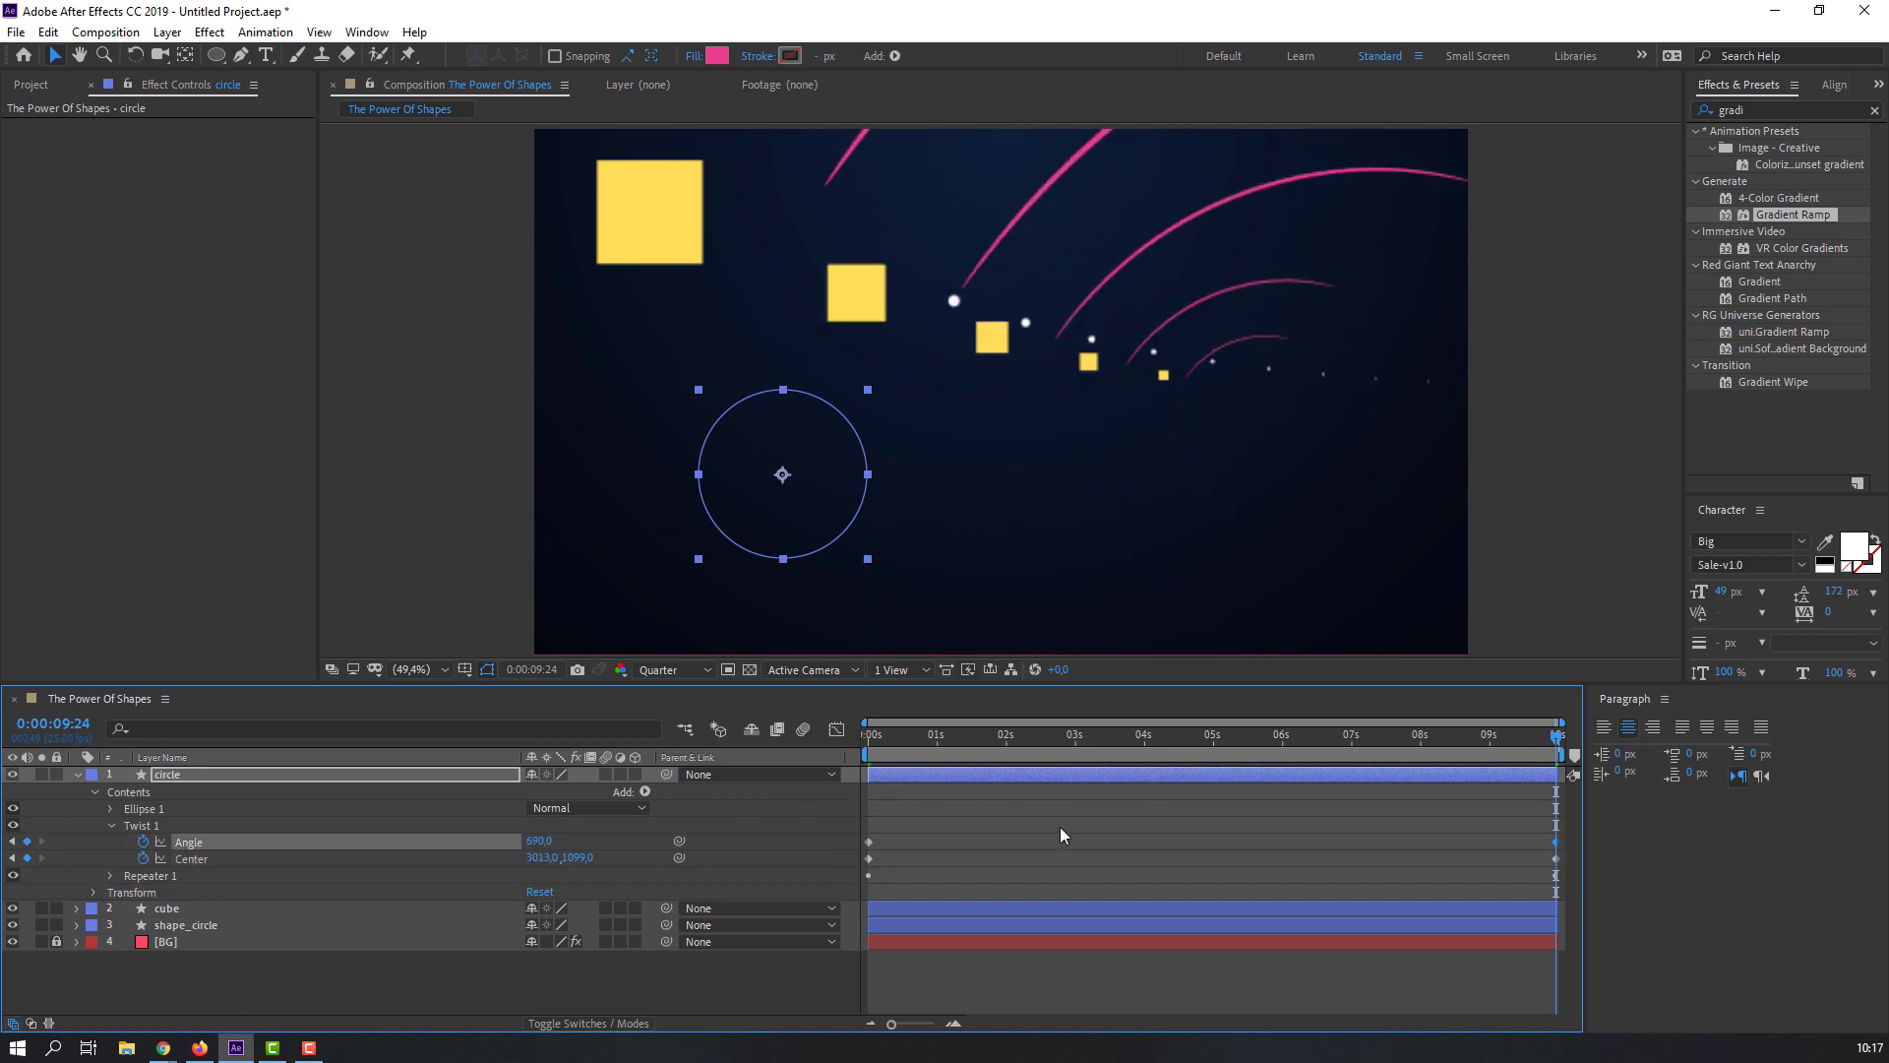
Step: Preview the twisting circle animation, return to the first frame and collapse the circle layer
left_click(1059, 827)
key("space")
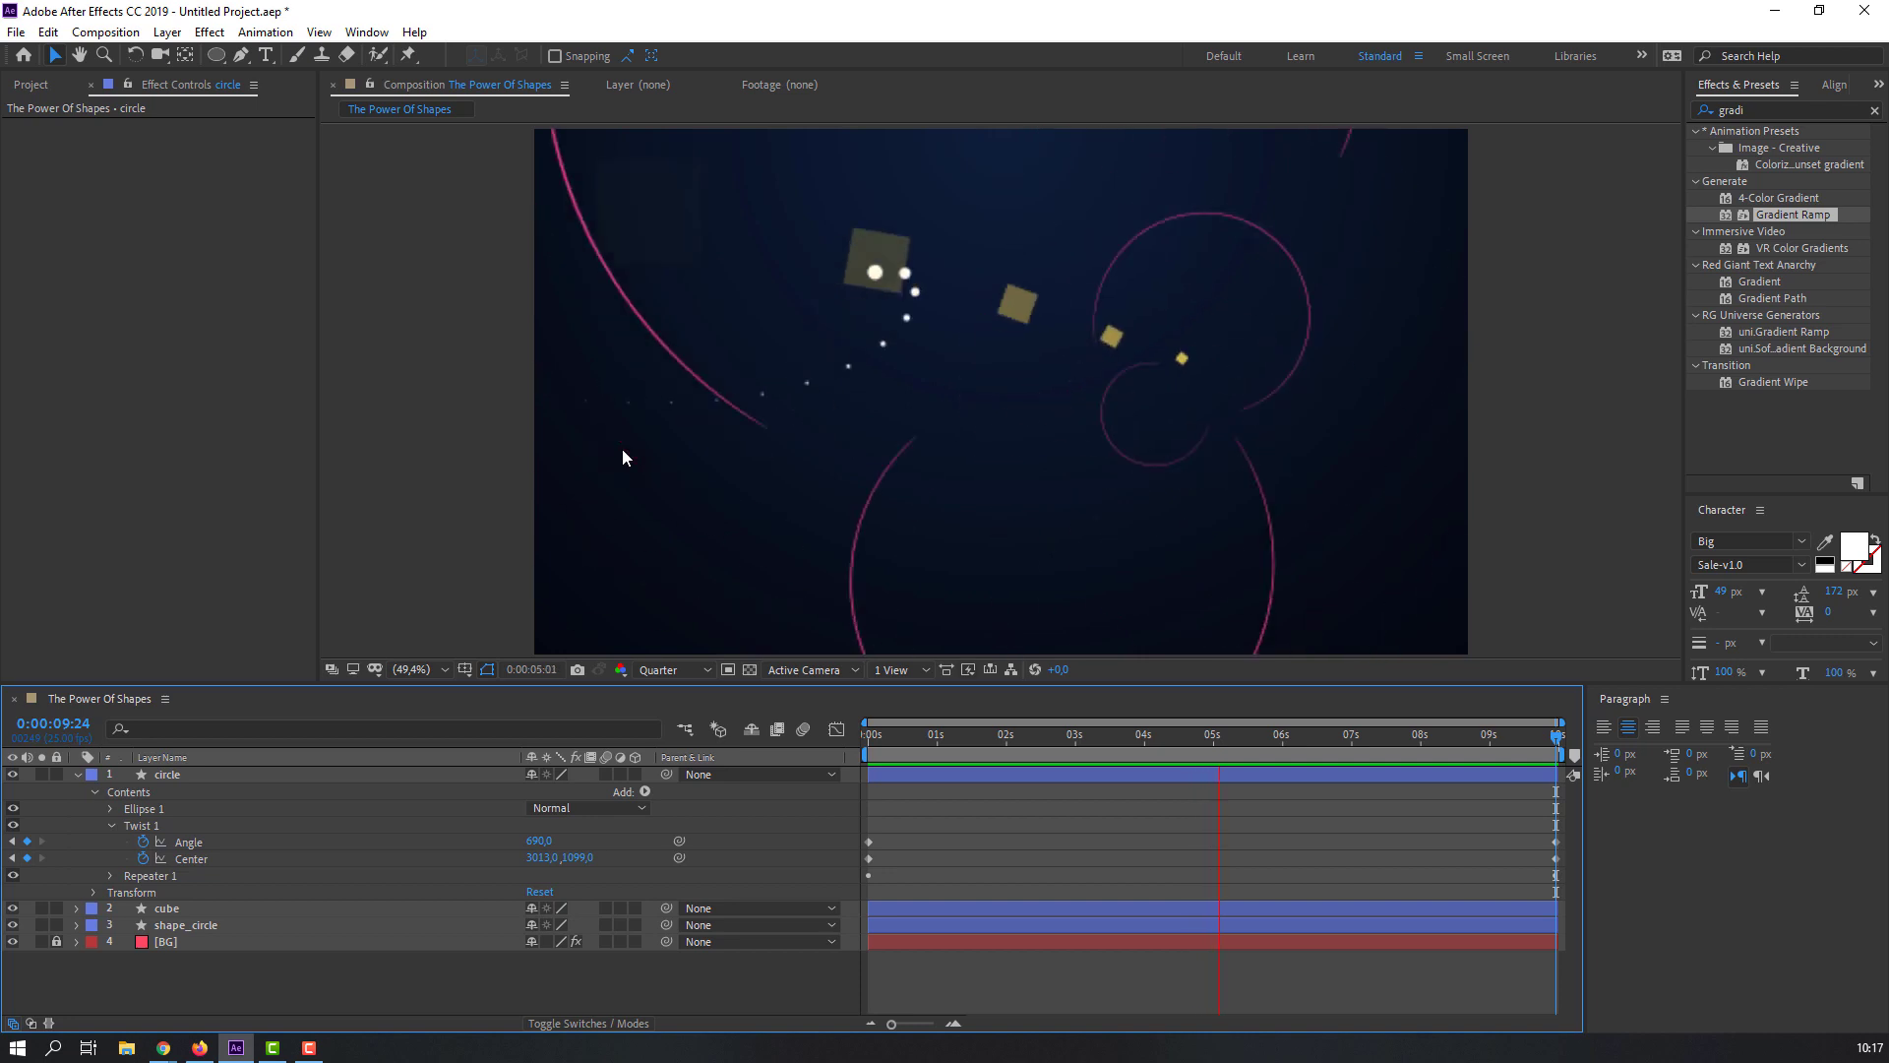
scroll(622, 447, "down", 2)
scroll(630, 452, "up", 2)
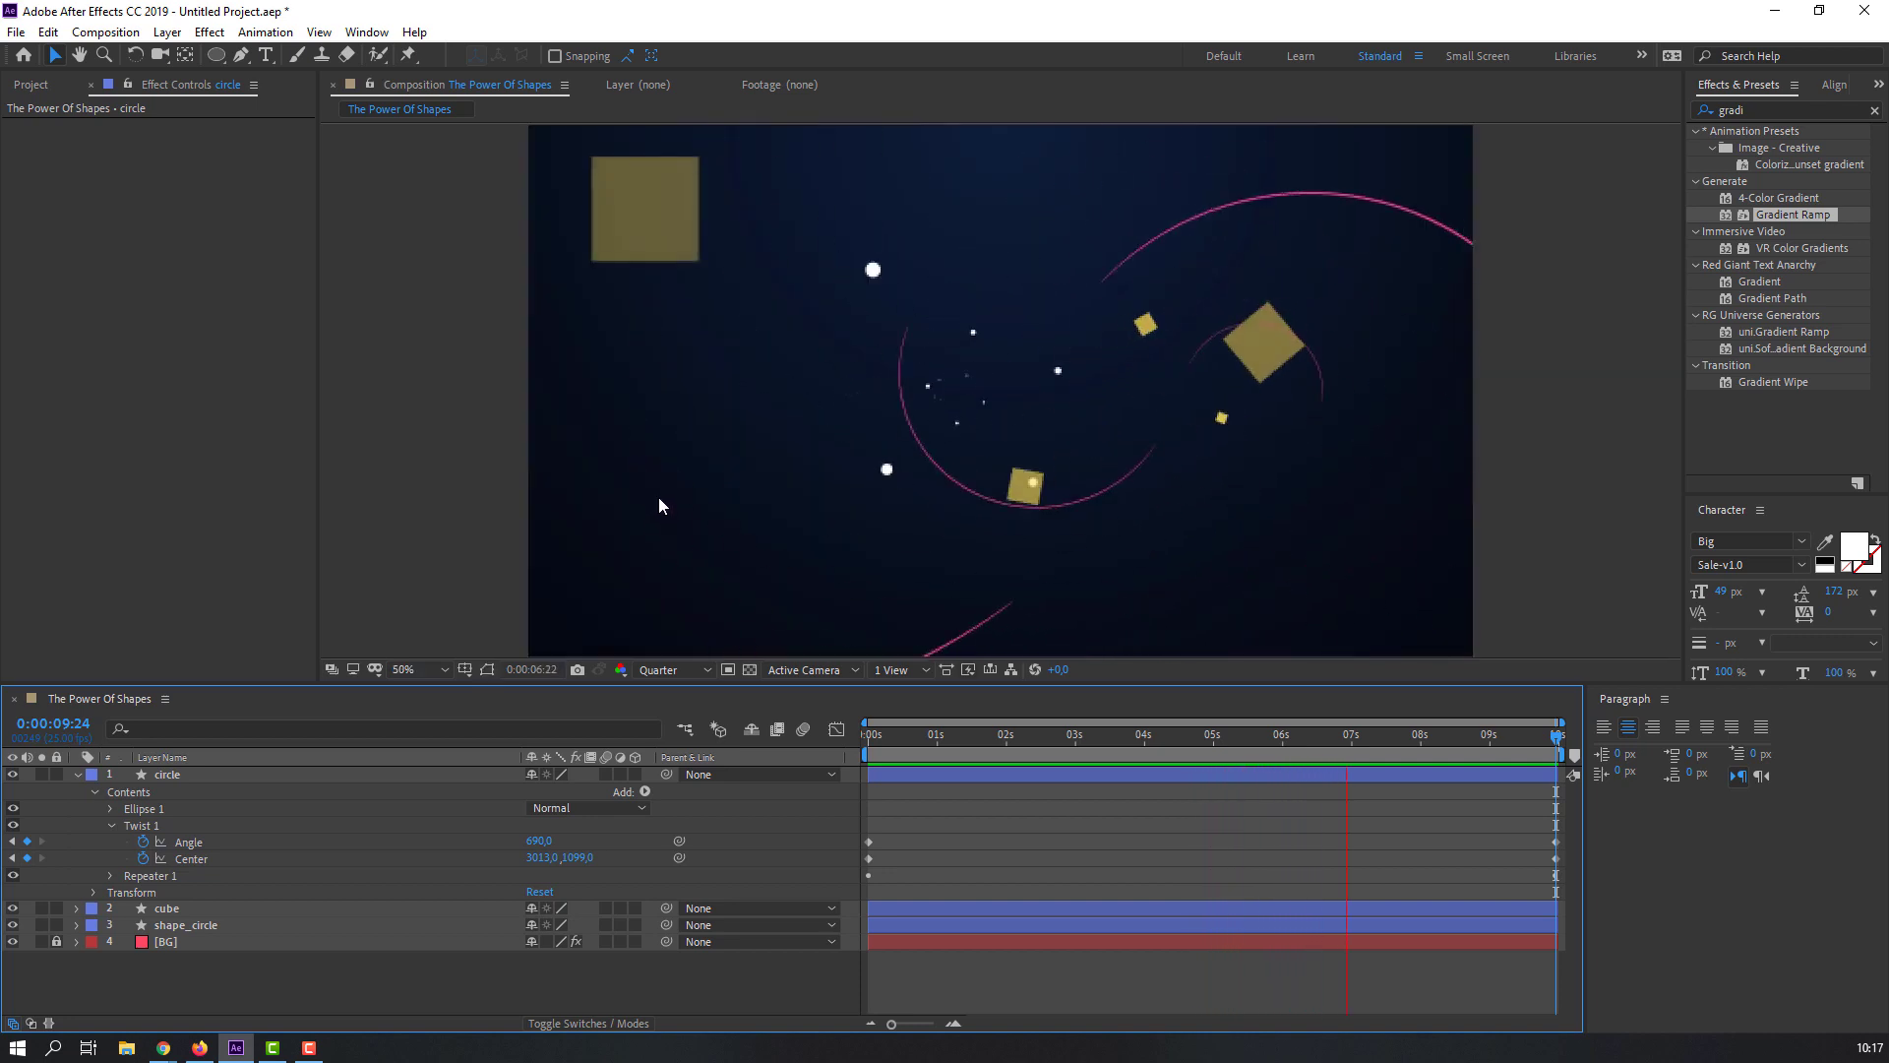
scroll(723, 569, "down", 2)
scroll(739, 559, "up", 2)
left_click(1005, 736)
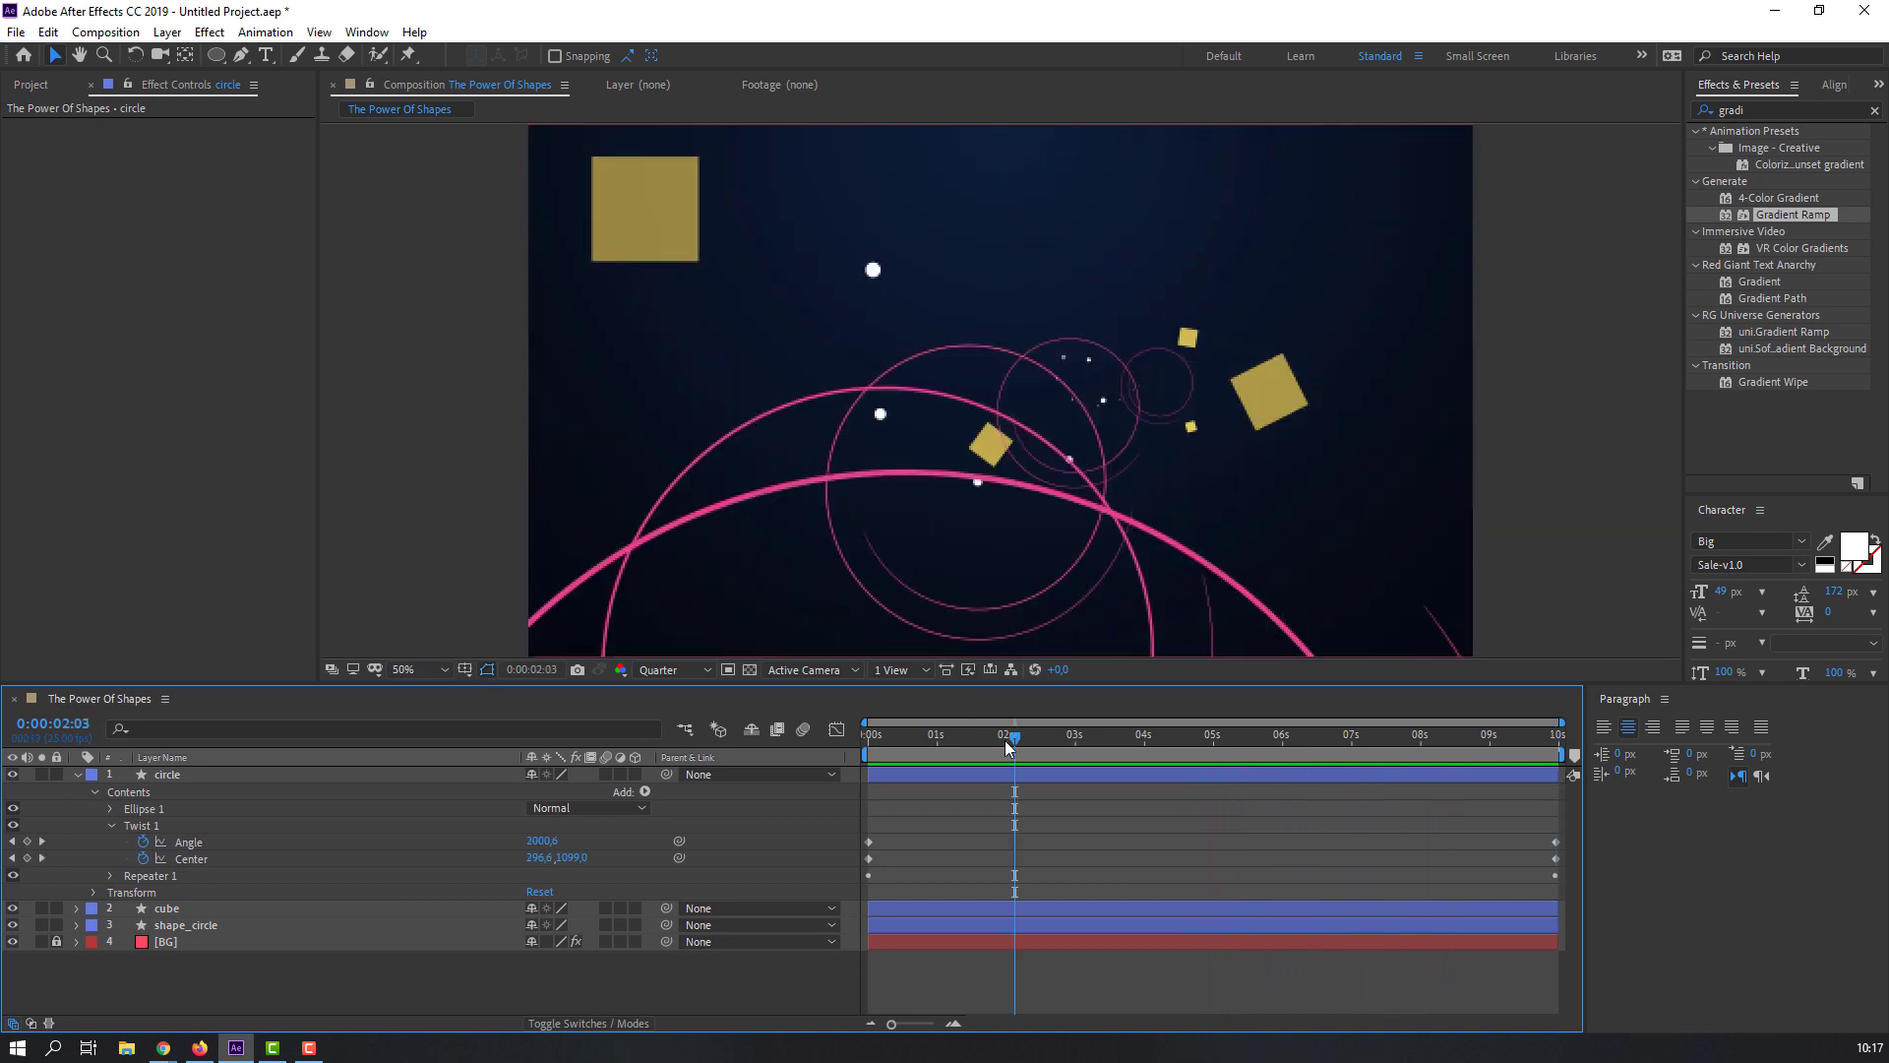
key("Home")
left_click(81, 777)
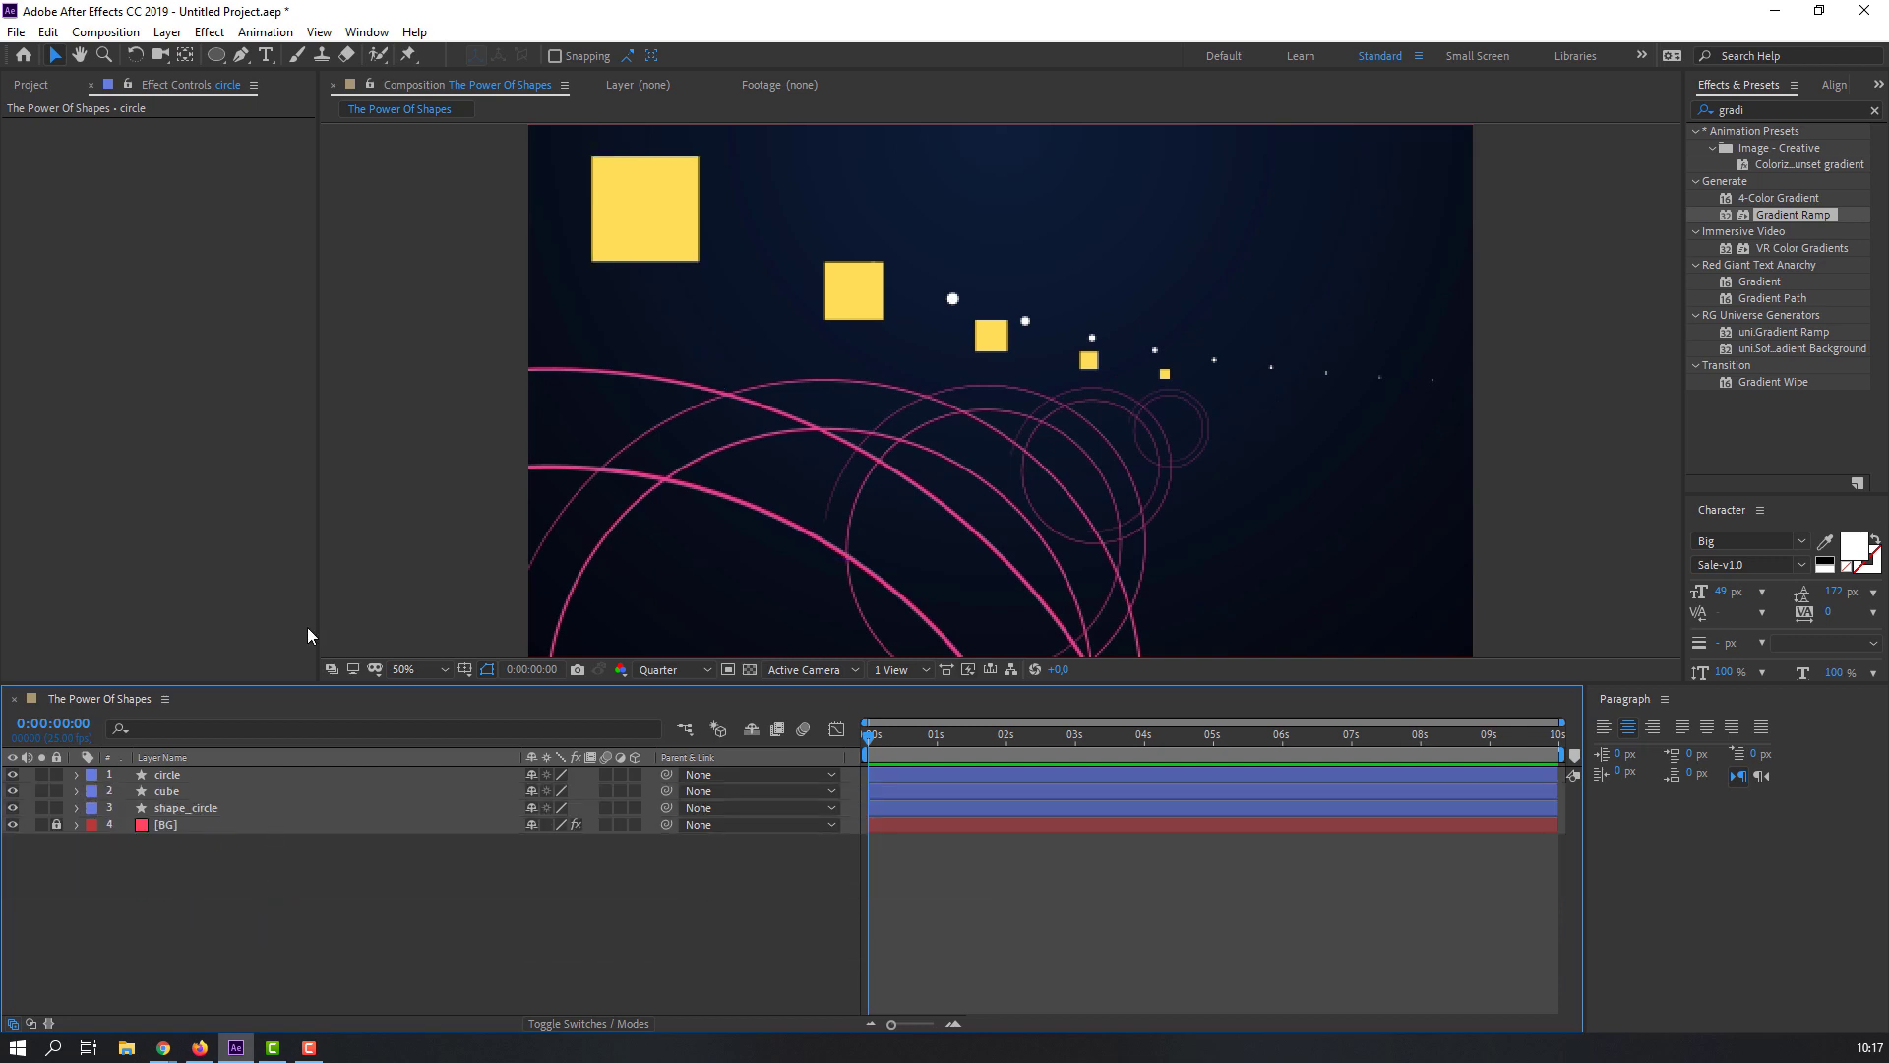
Step: Draw an open zigzag path with three peaks near the upper middle of the composition using the Pen tool
left_click(240, 53)
left_click(913, 223)
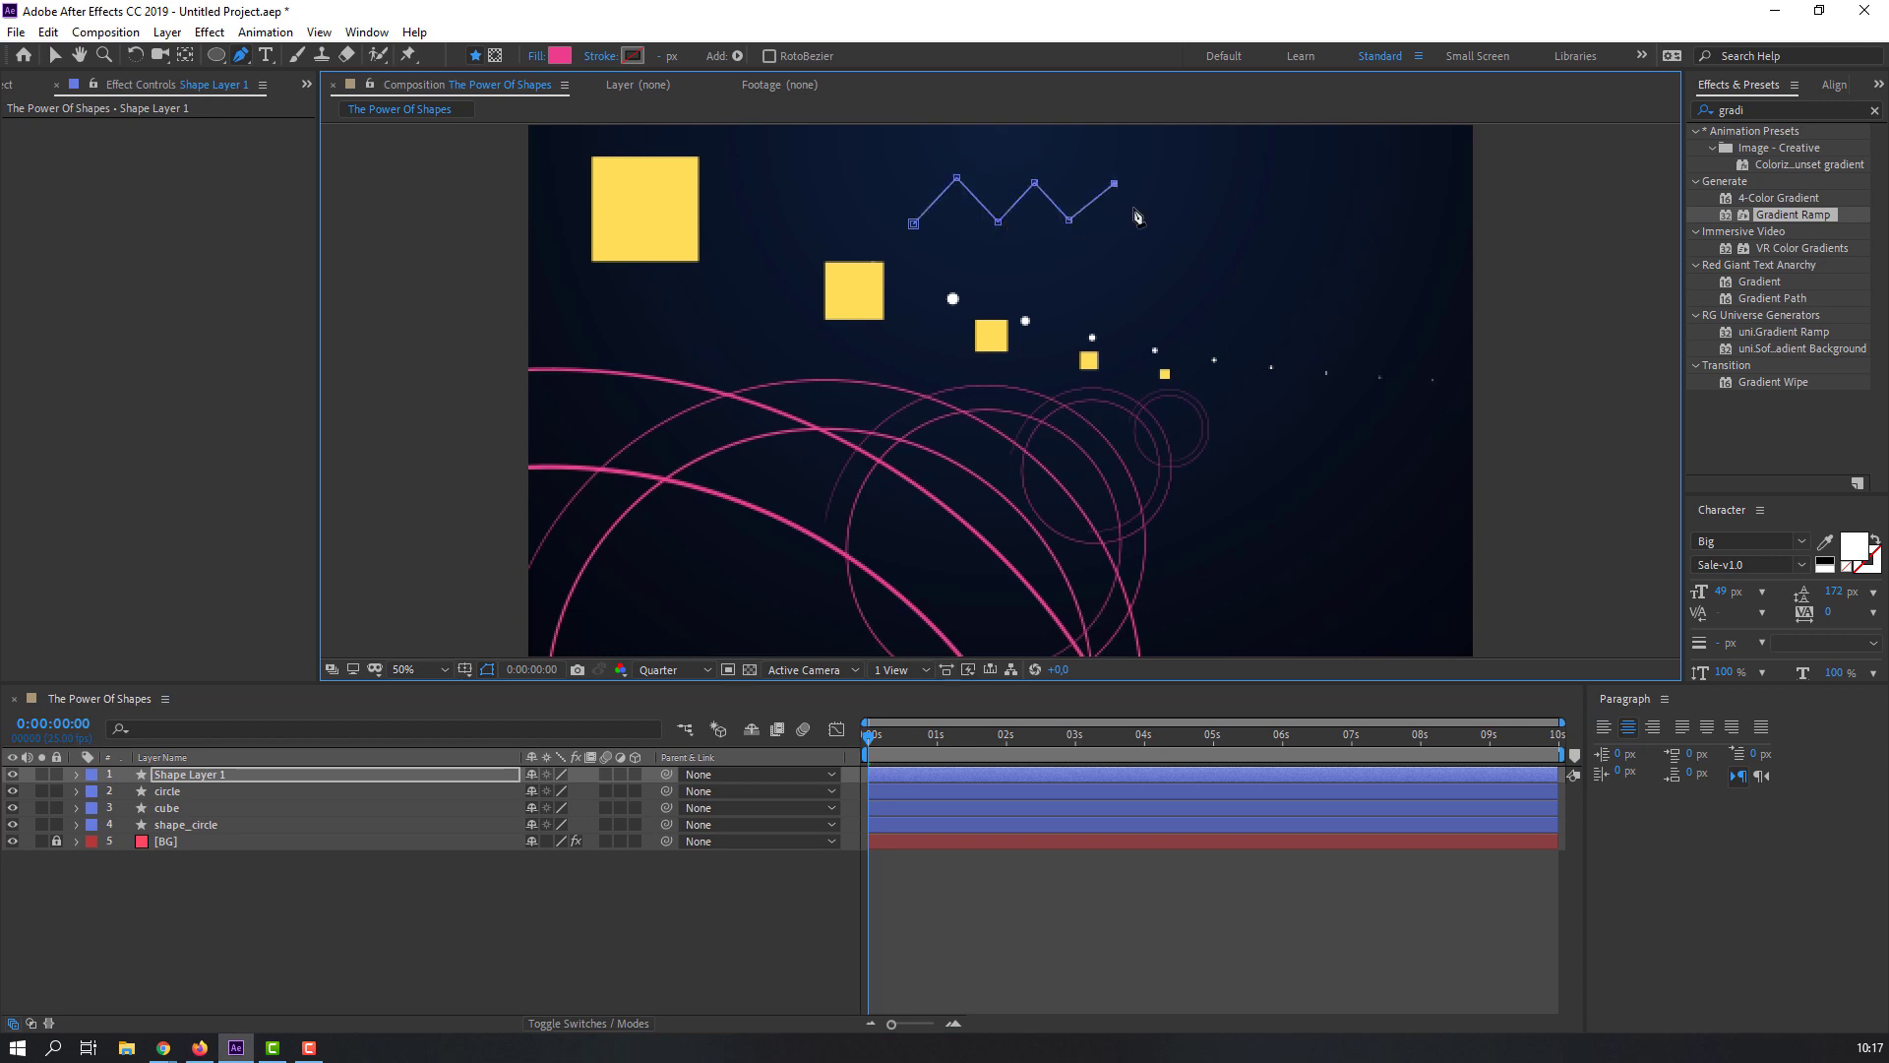
left_click(57, 56)
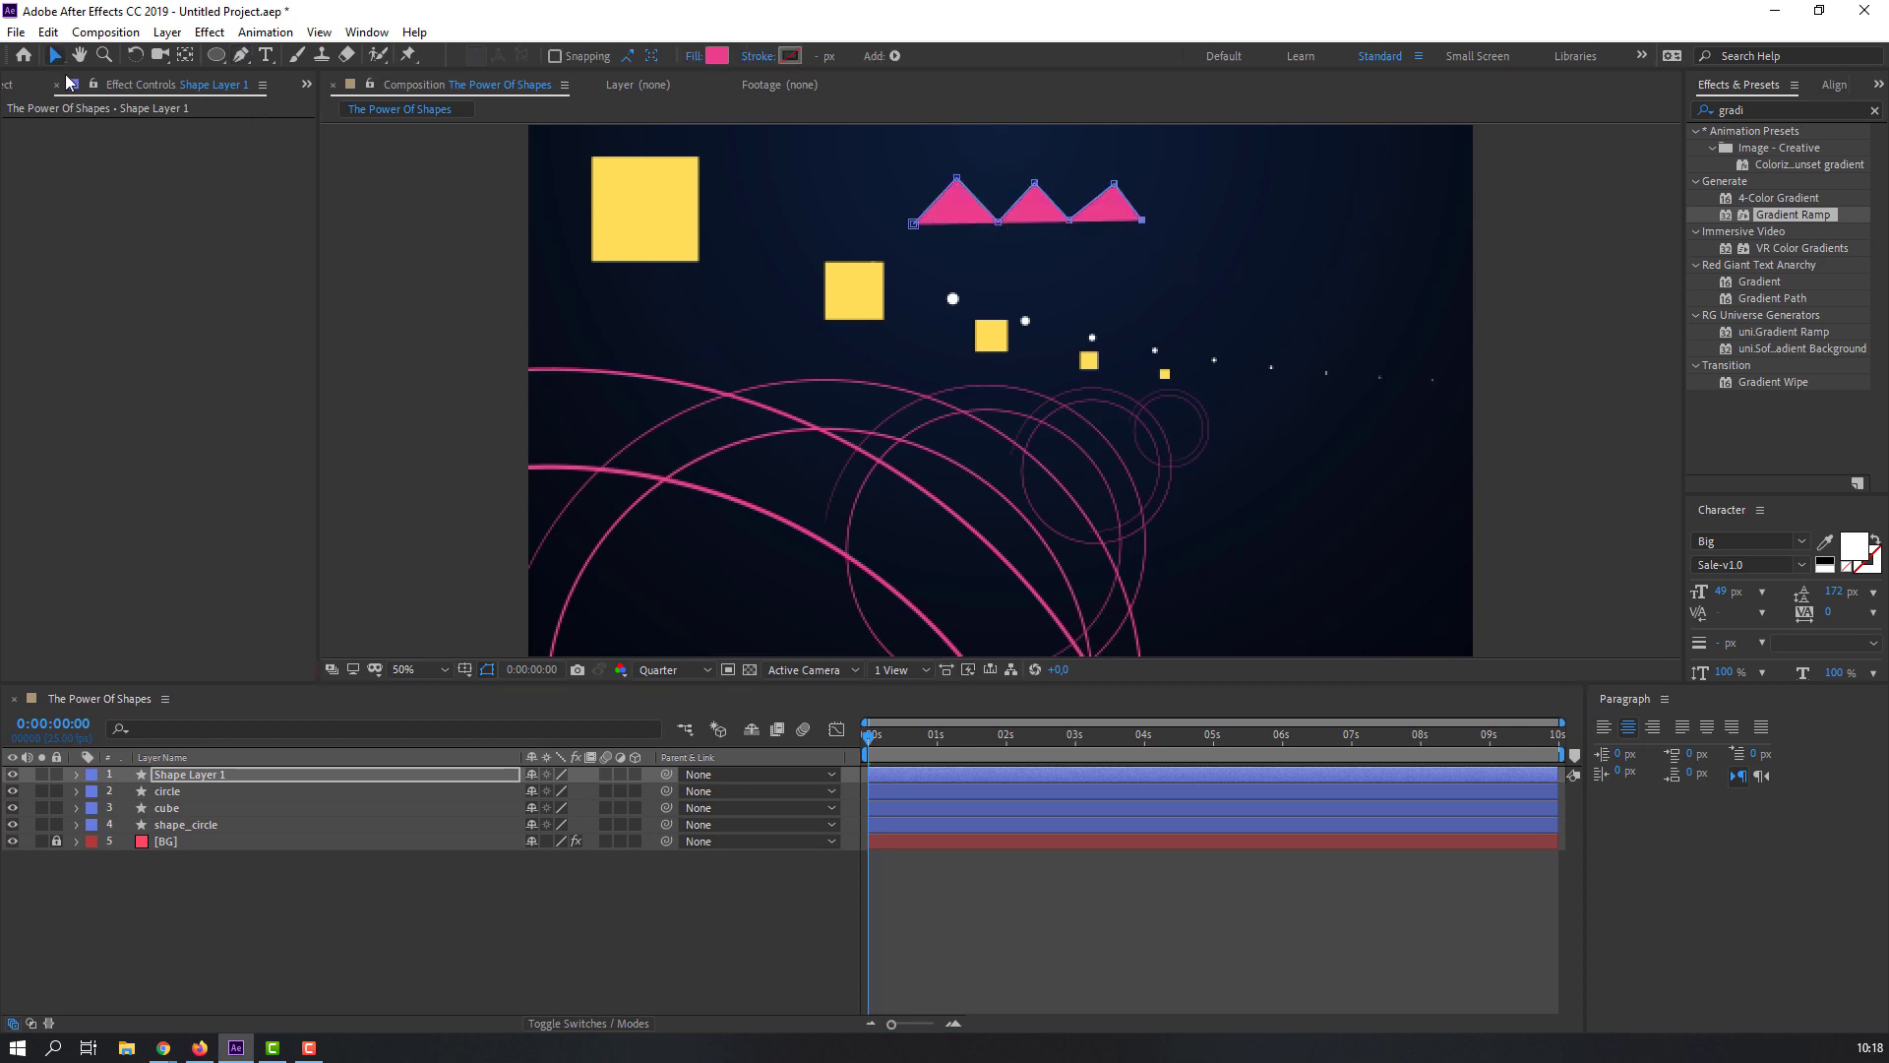
Step: Set the zigzag's fill to None and its stroke color to white
left_click(699, 57)
left_click(469, 419)
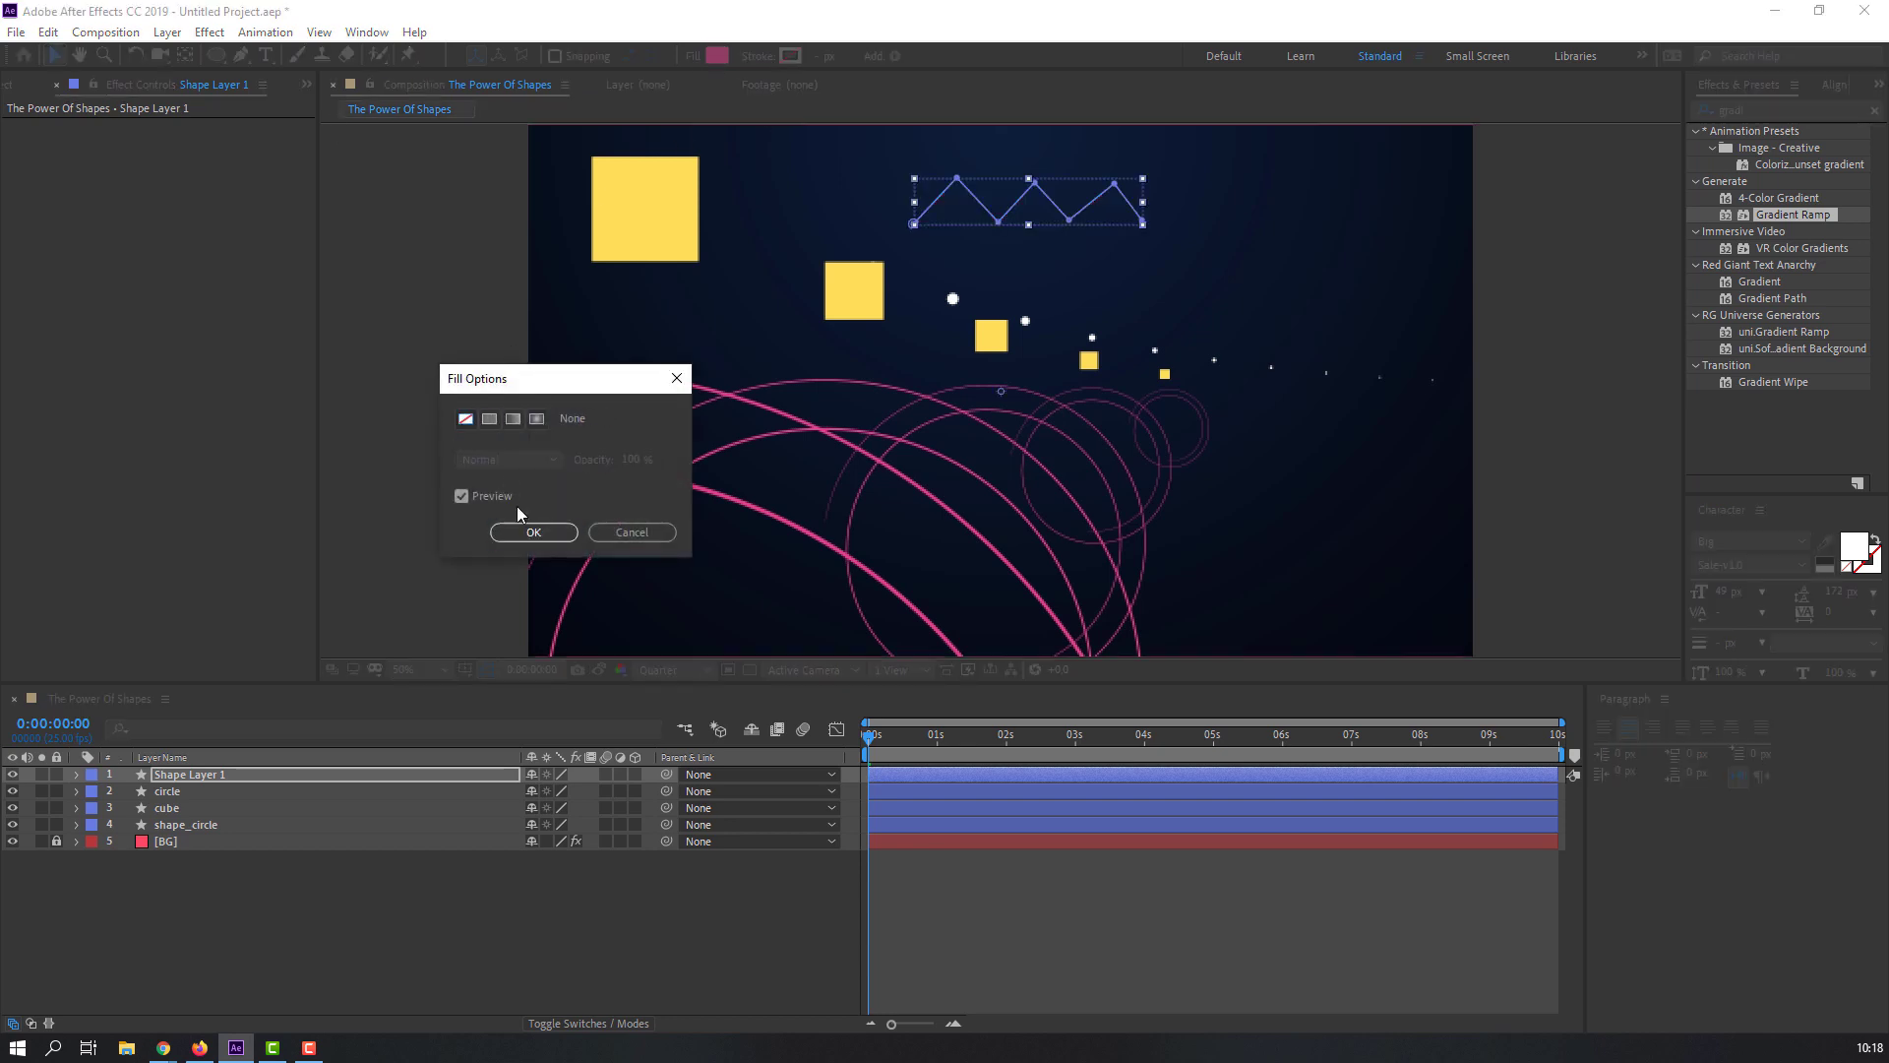
left_click(534, 530)
left_click(789, 56)
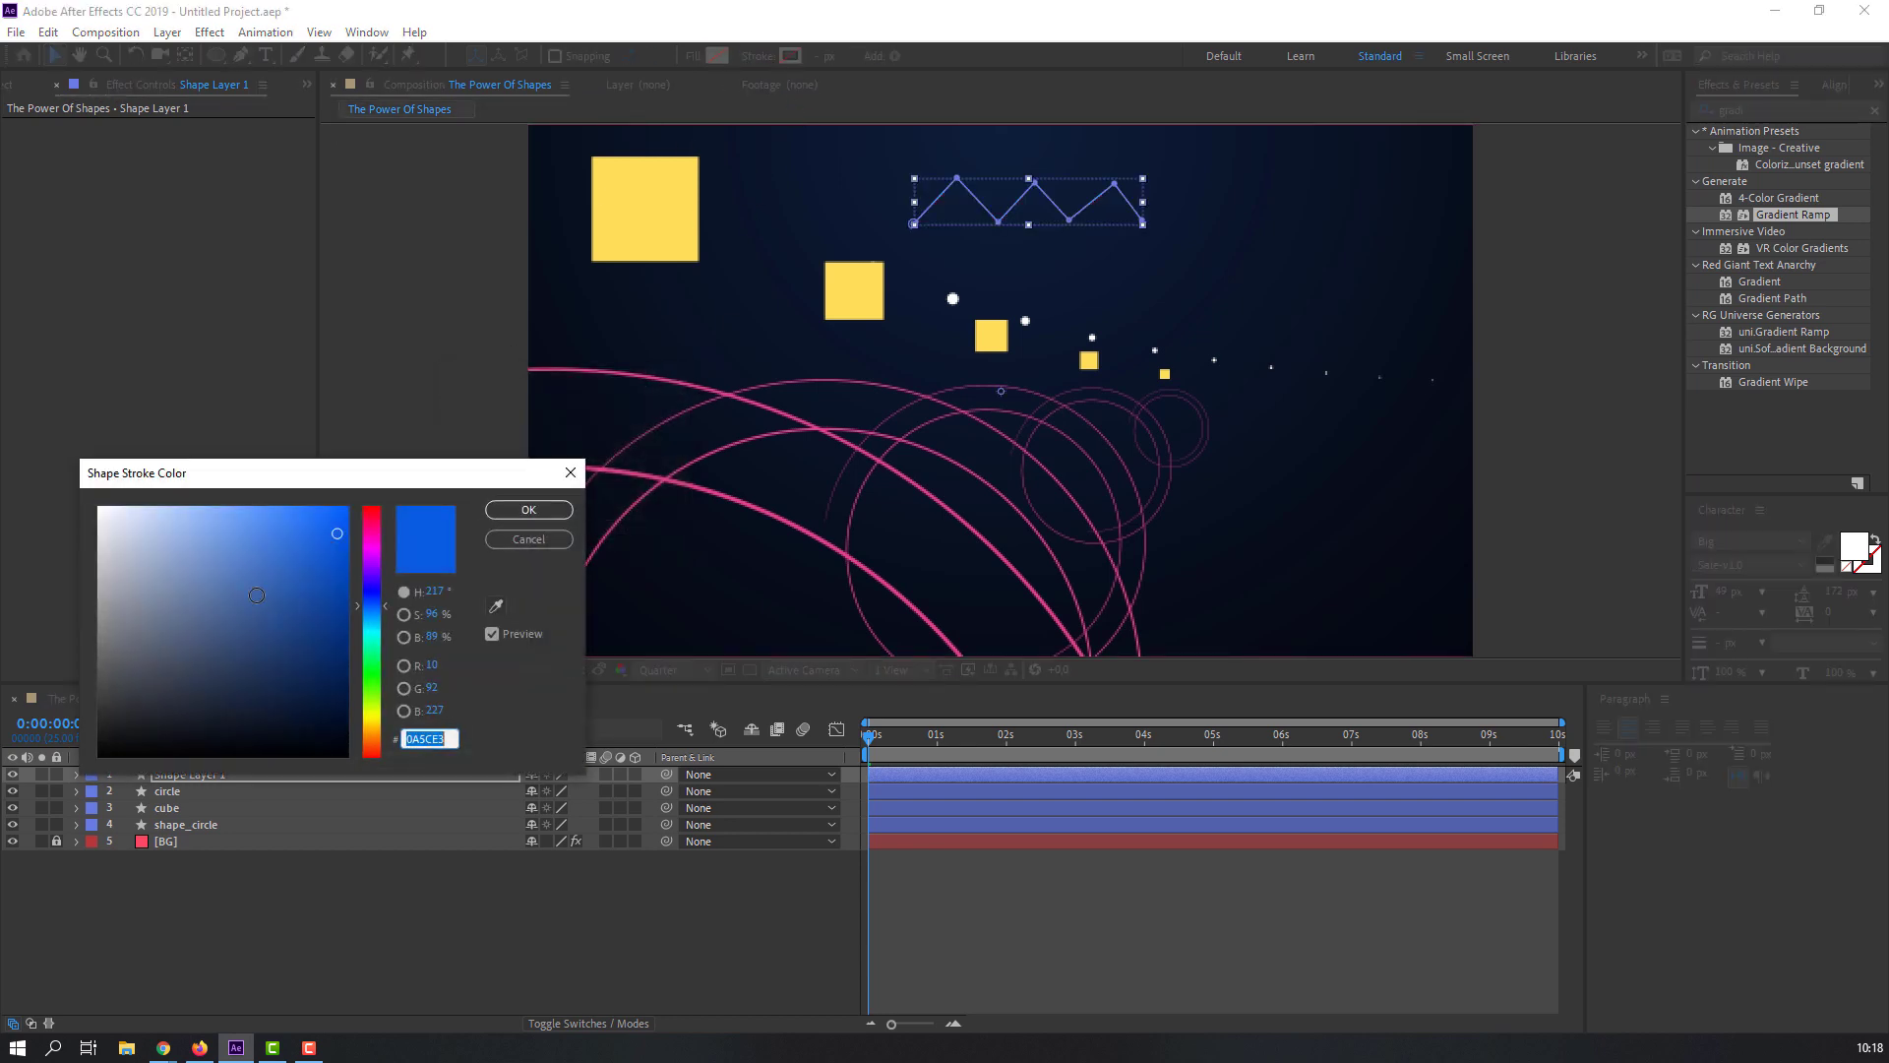
left_click_drag(270, 564, 98, 506)
left_click(529, 510)
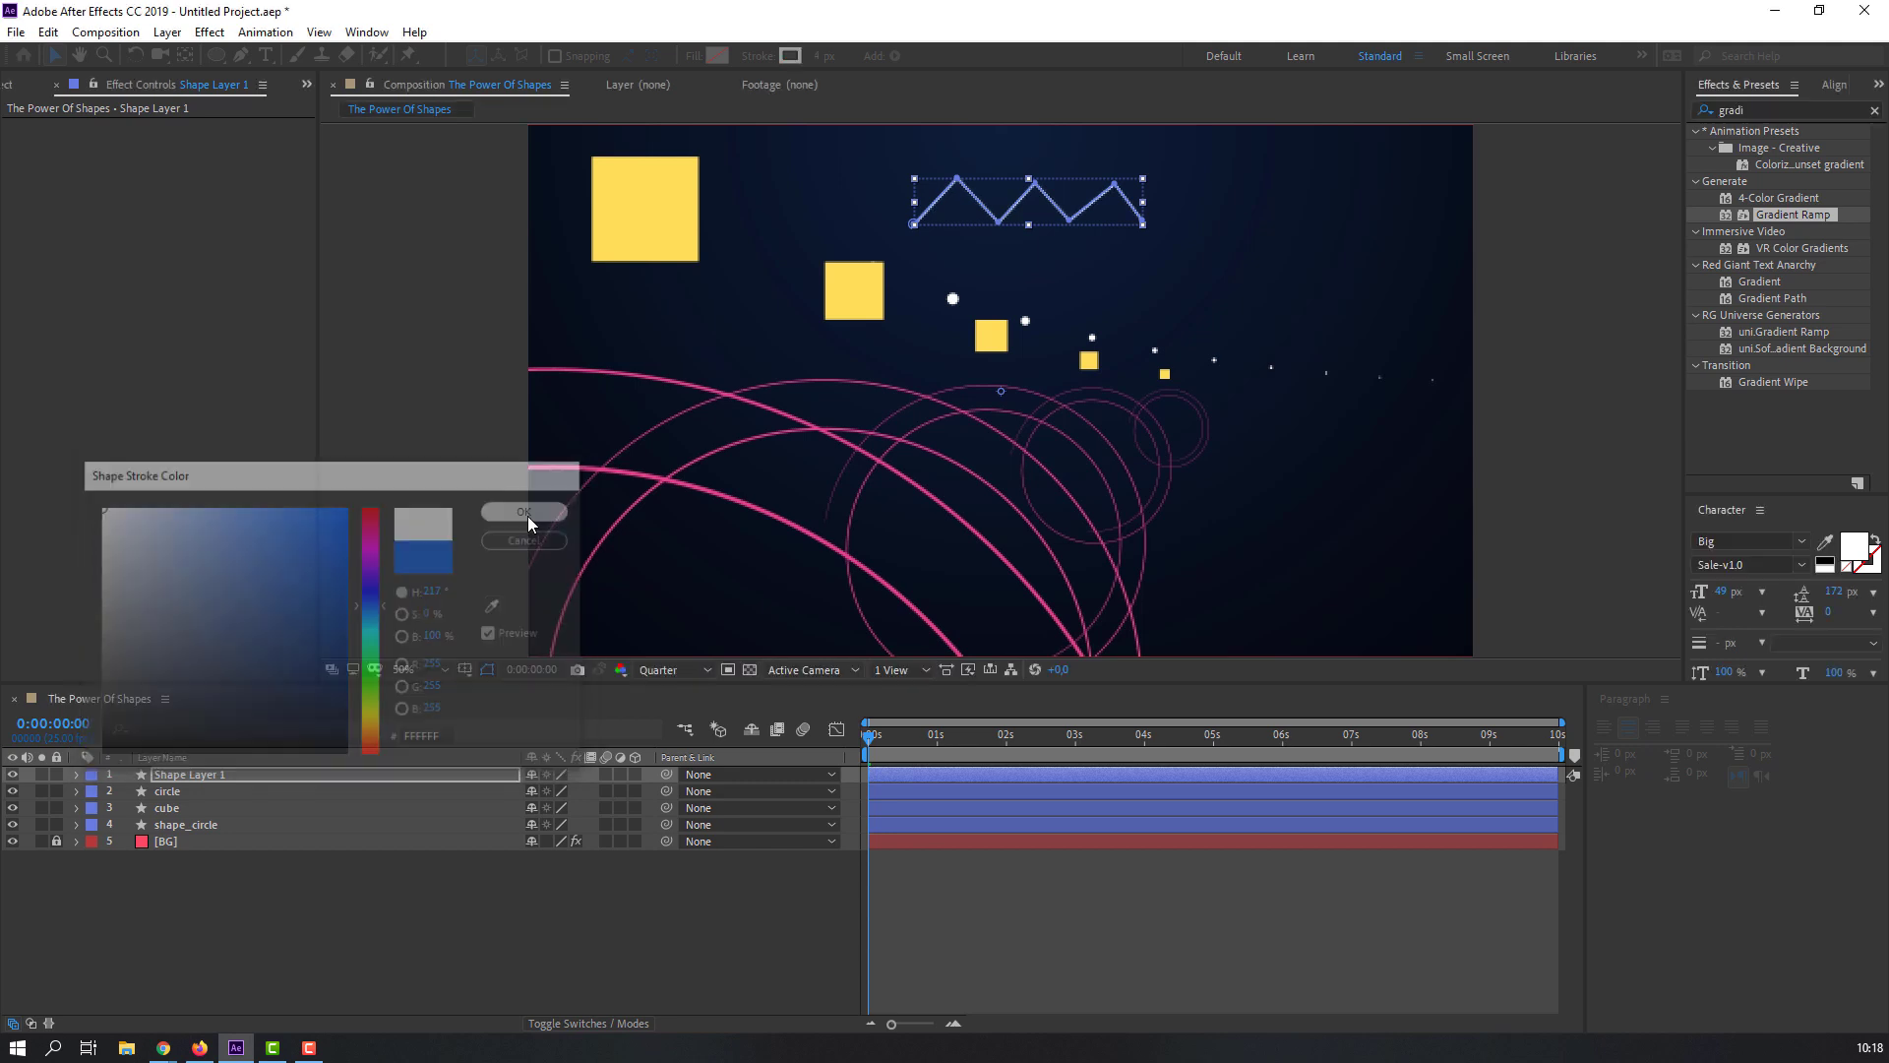
left_click(383, 912)
left_click(1009, 204)
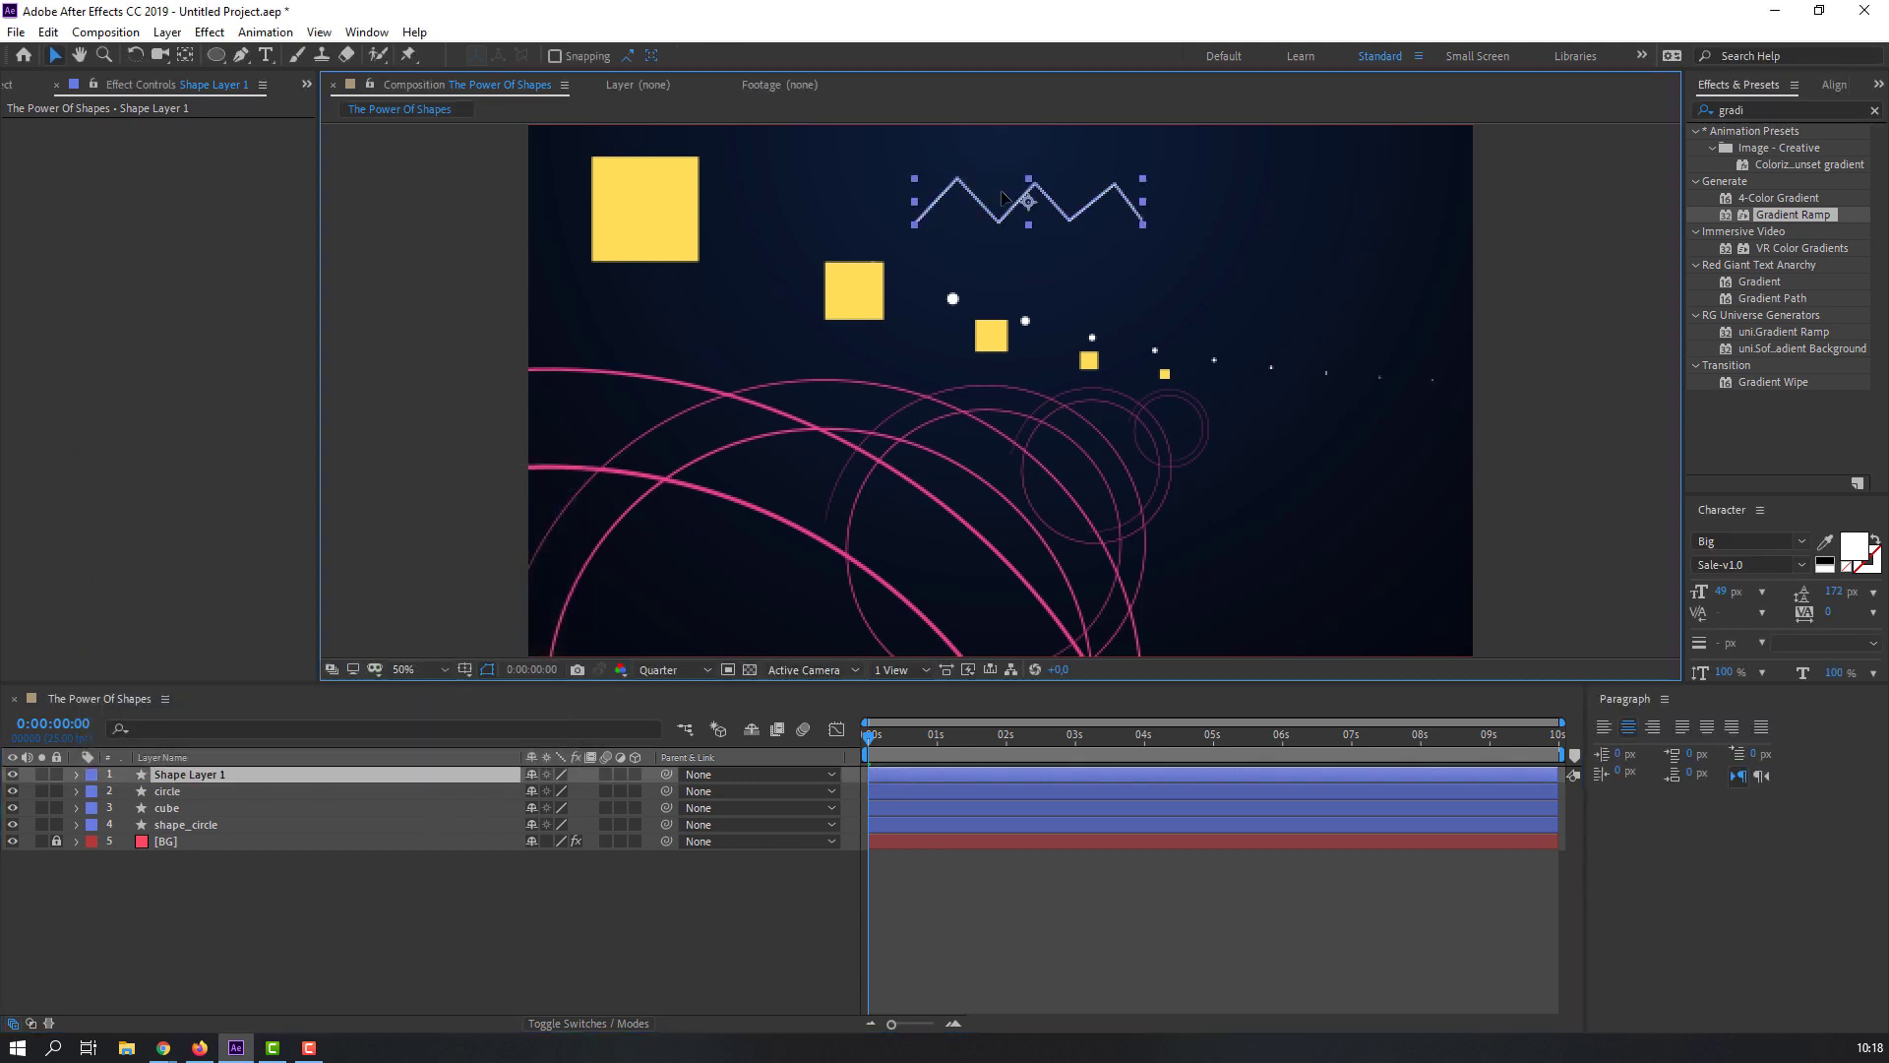
Step: Add Trim Paths to the zigzag layer and expand its properties
left_click(899, 55)
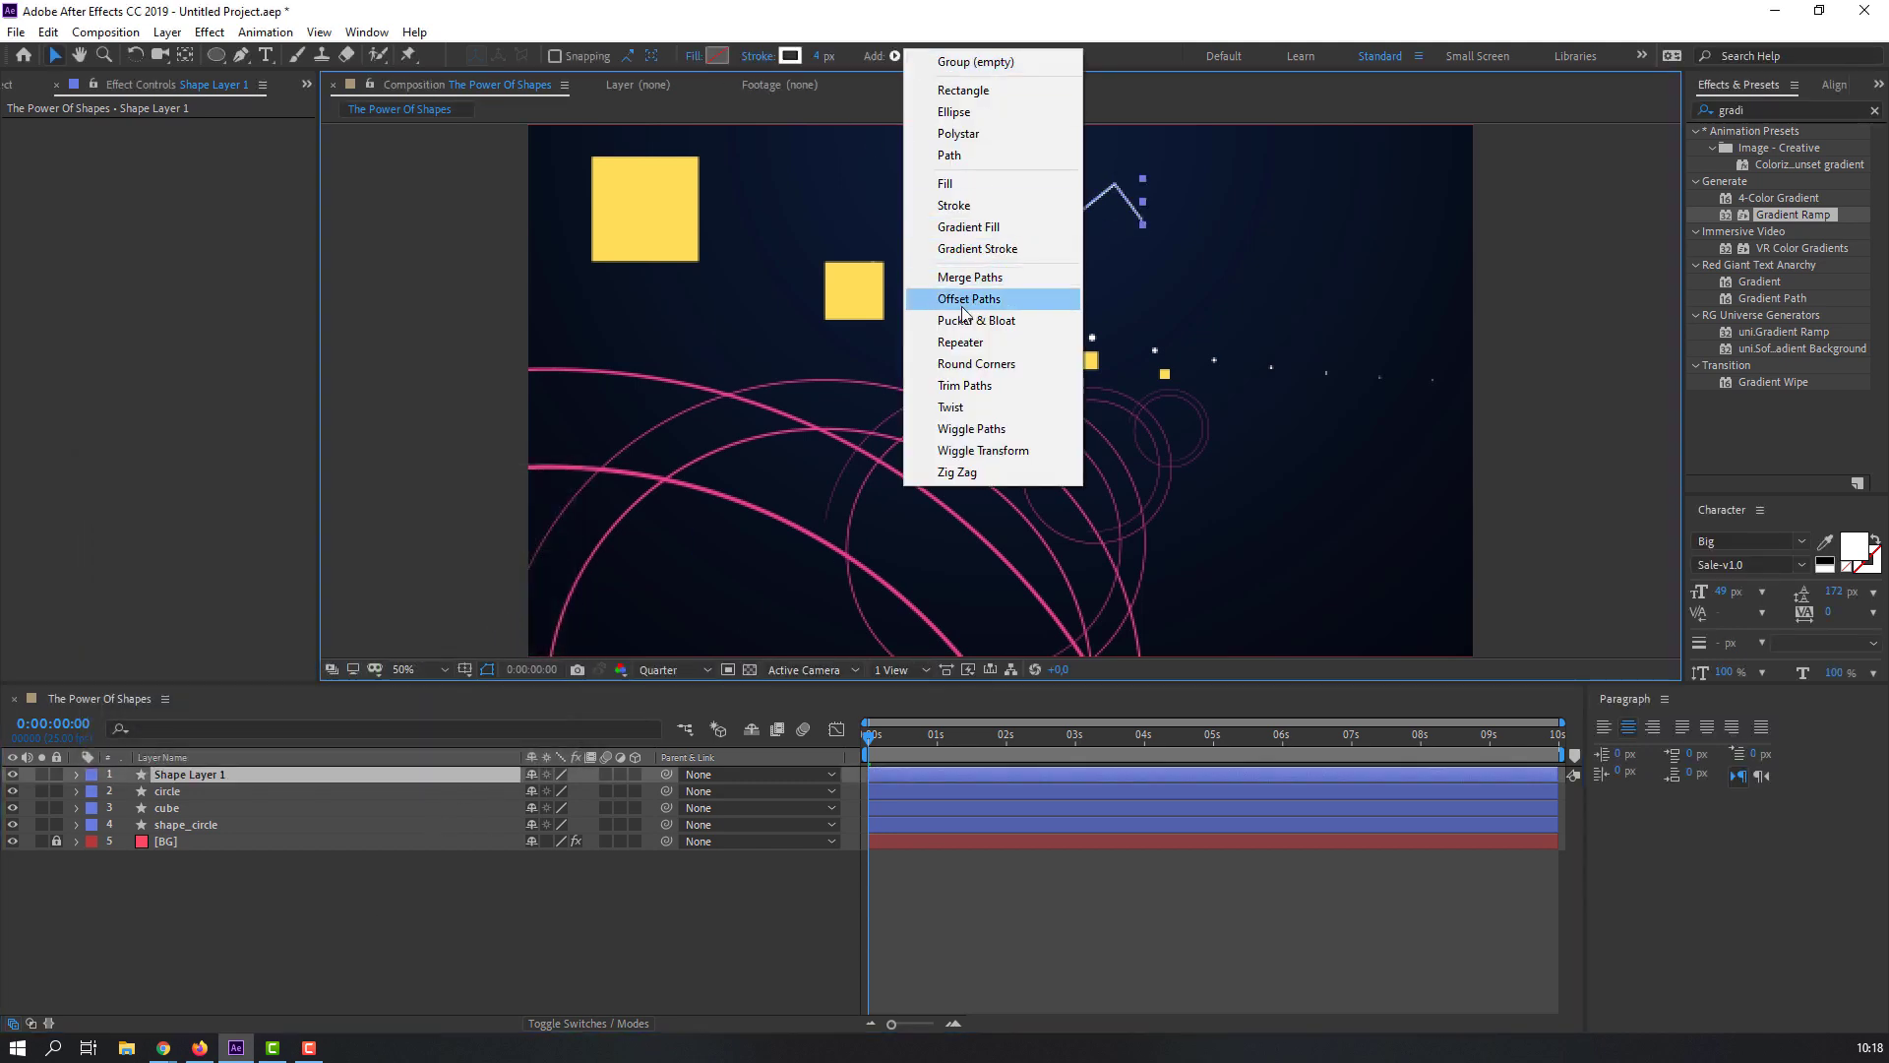
left_click(960, 390)
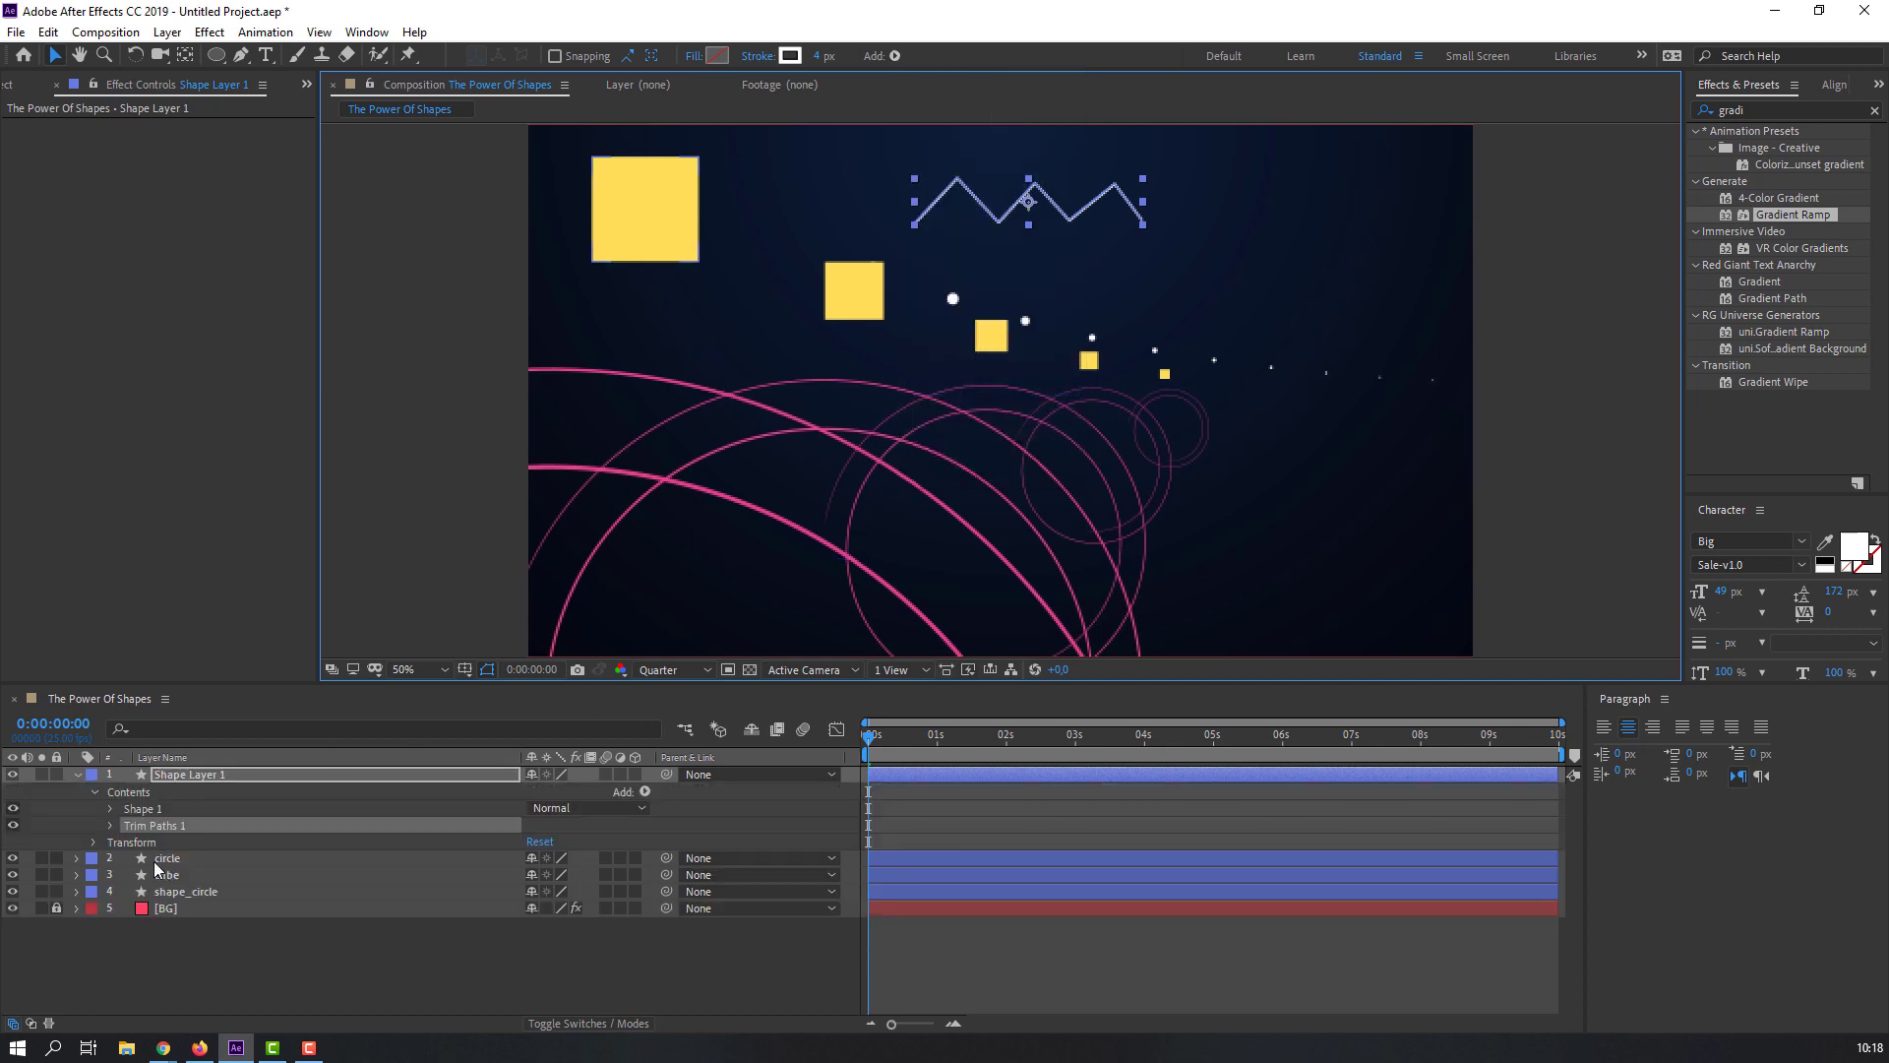
left_click(109, 826)
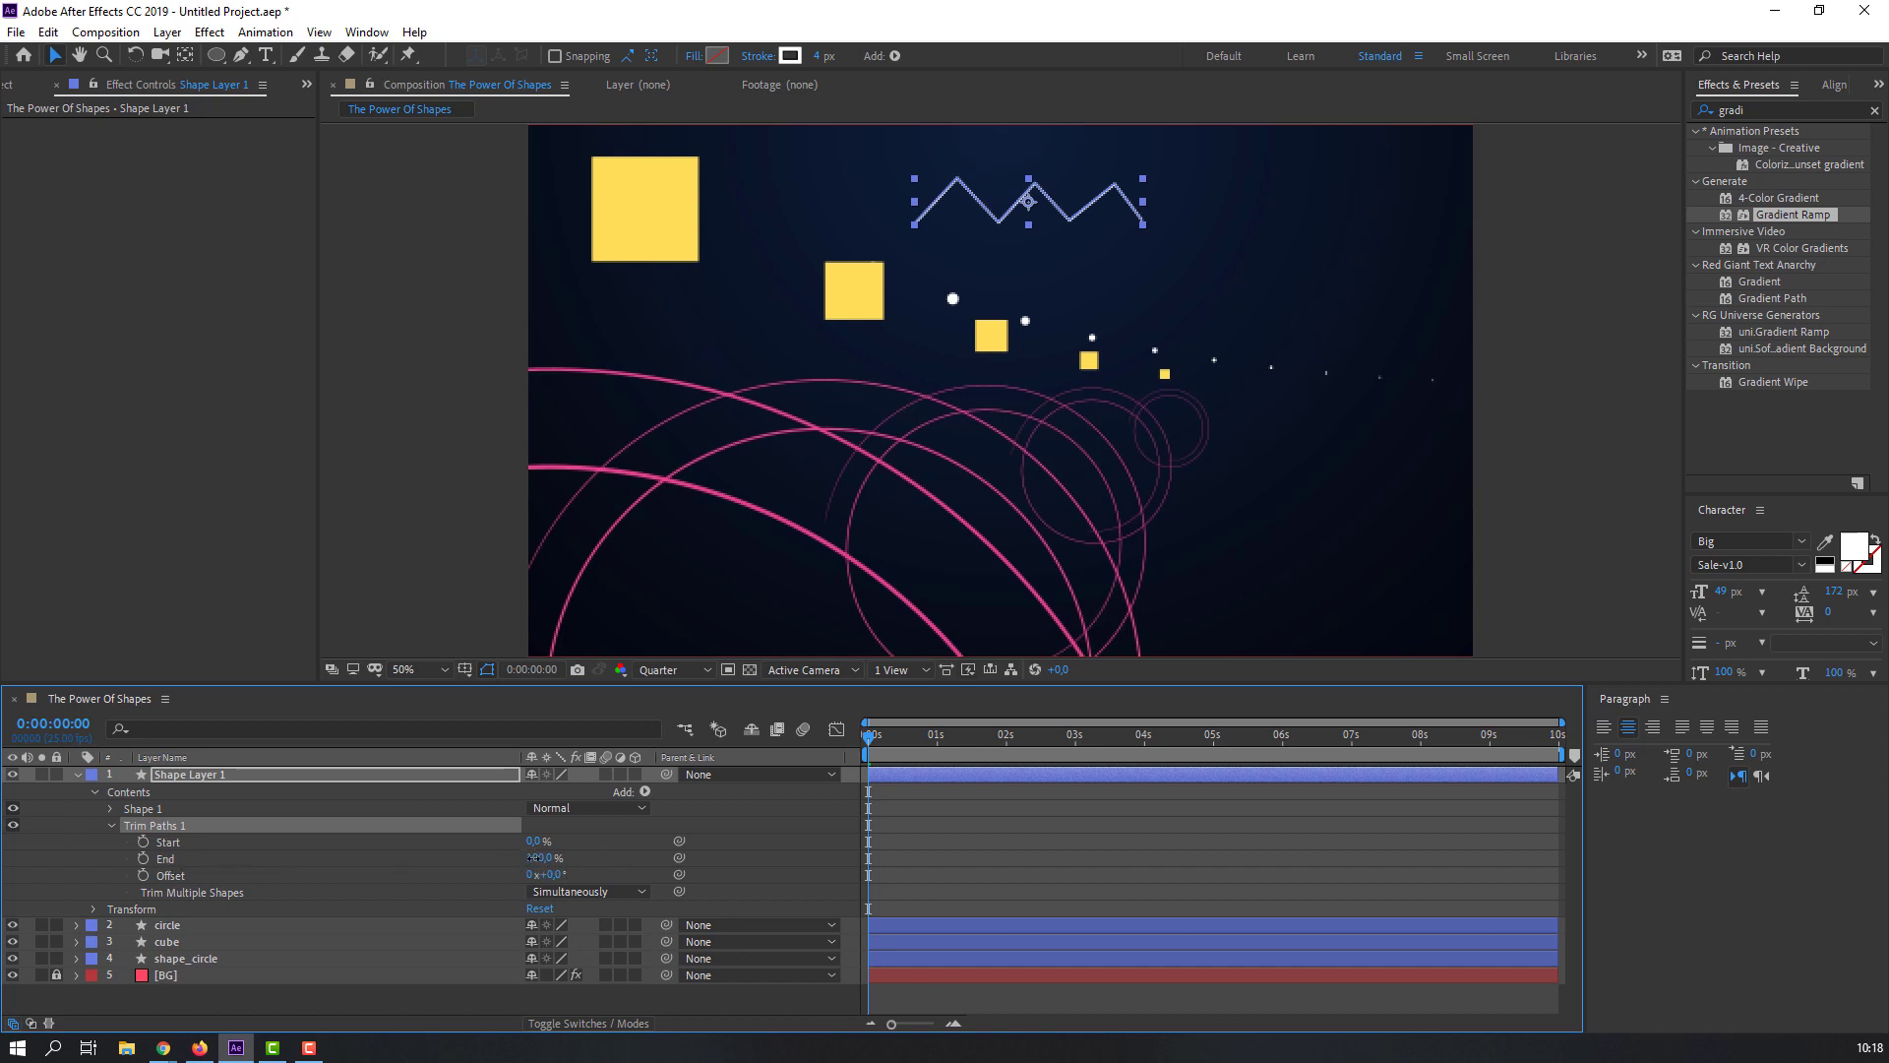
Step: Keyframe the Trim Paths End at 0% on the first frame and 100% at 0:00:04:00, and preview the result
left_click_drag(532, 857, 32, 874)
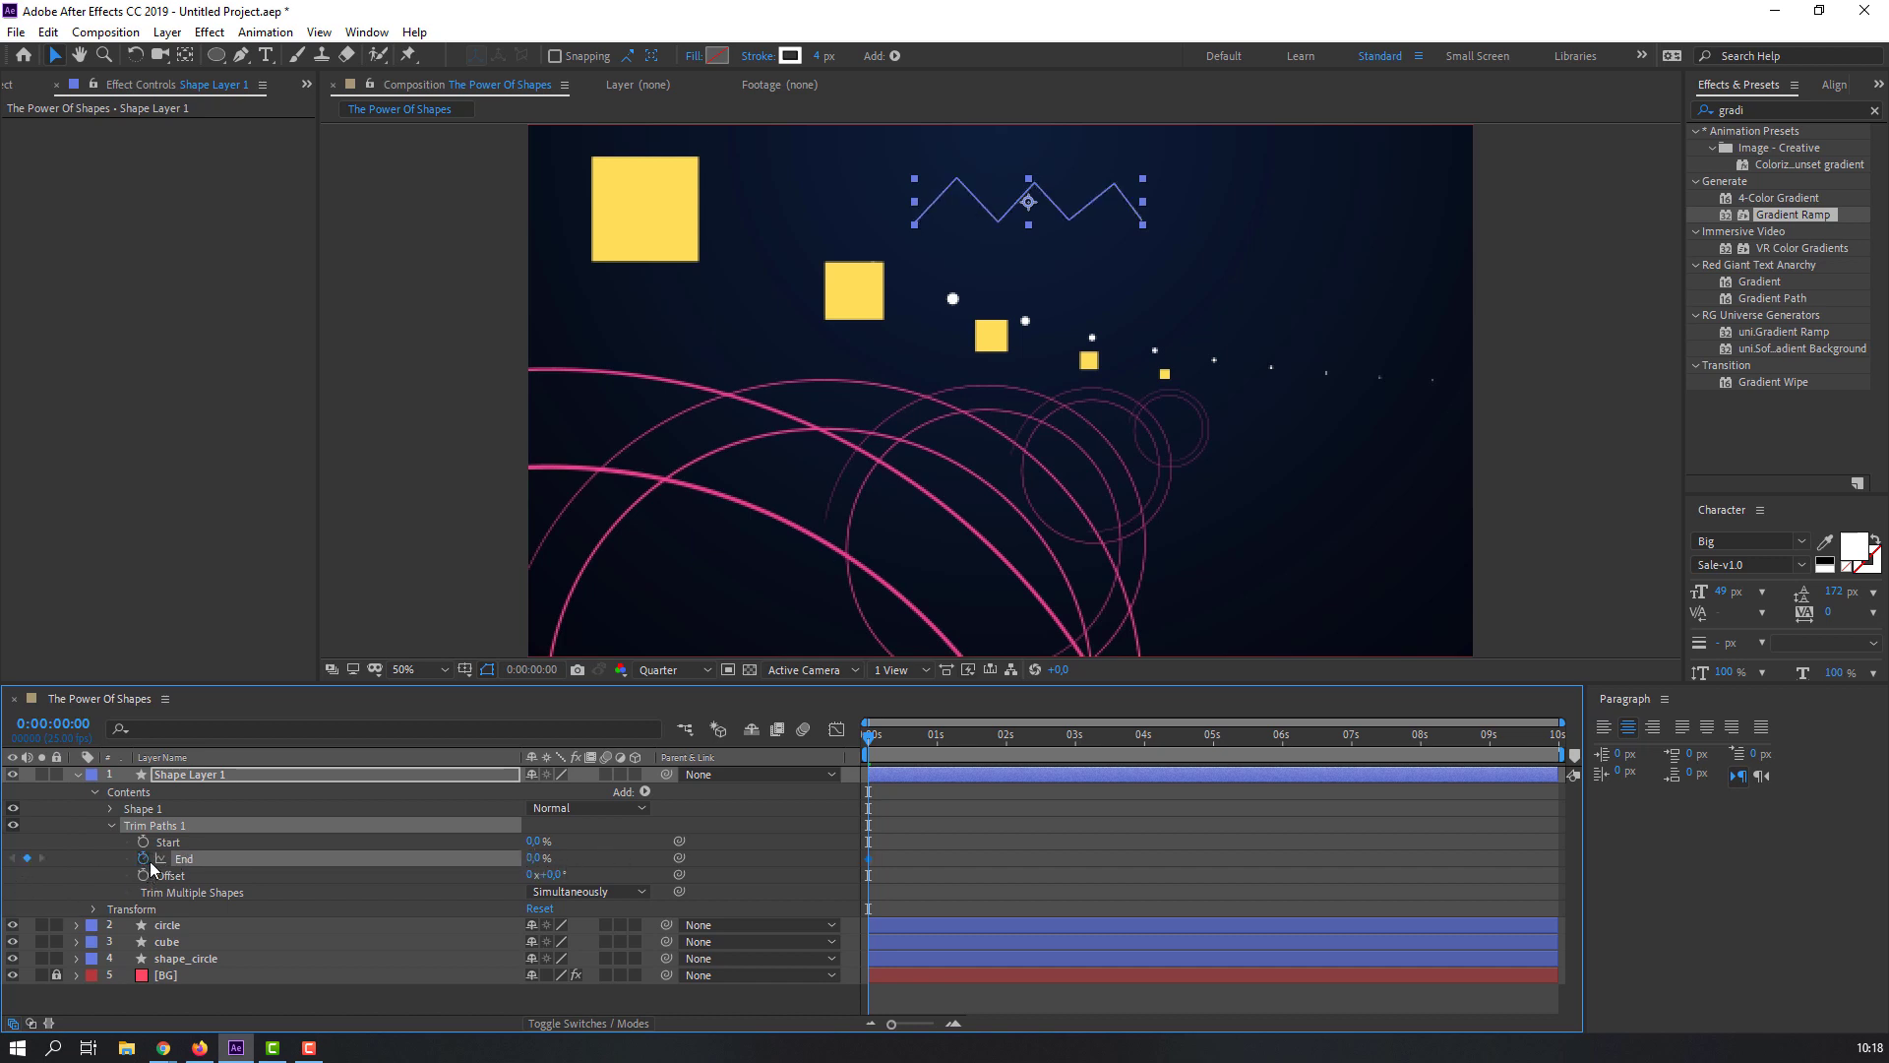
left_click_drag(943, 745, 1147, 755)
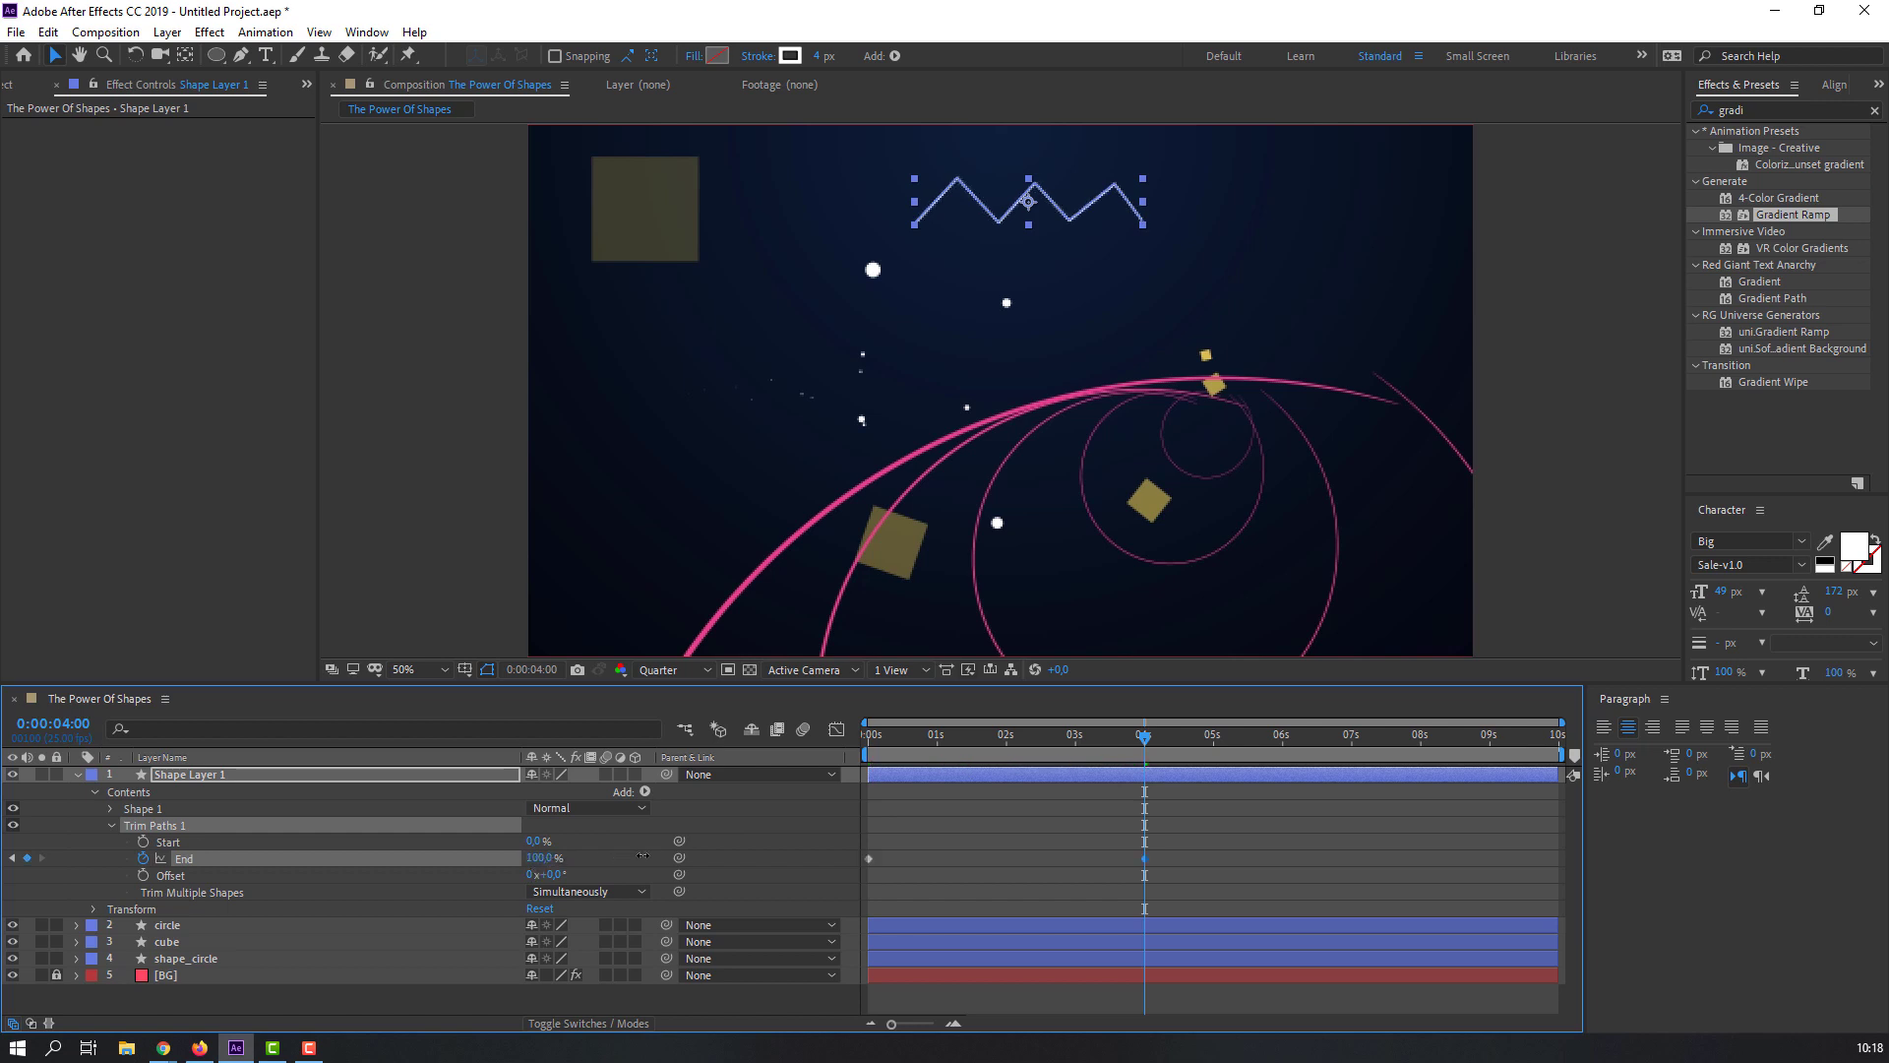
left_click(1090, 819)
key("space")
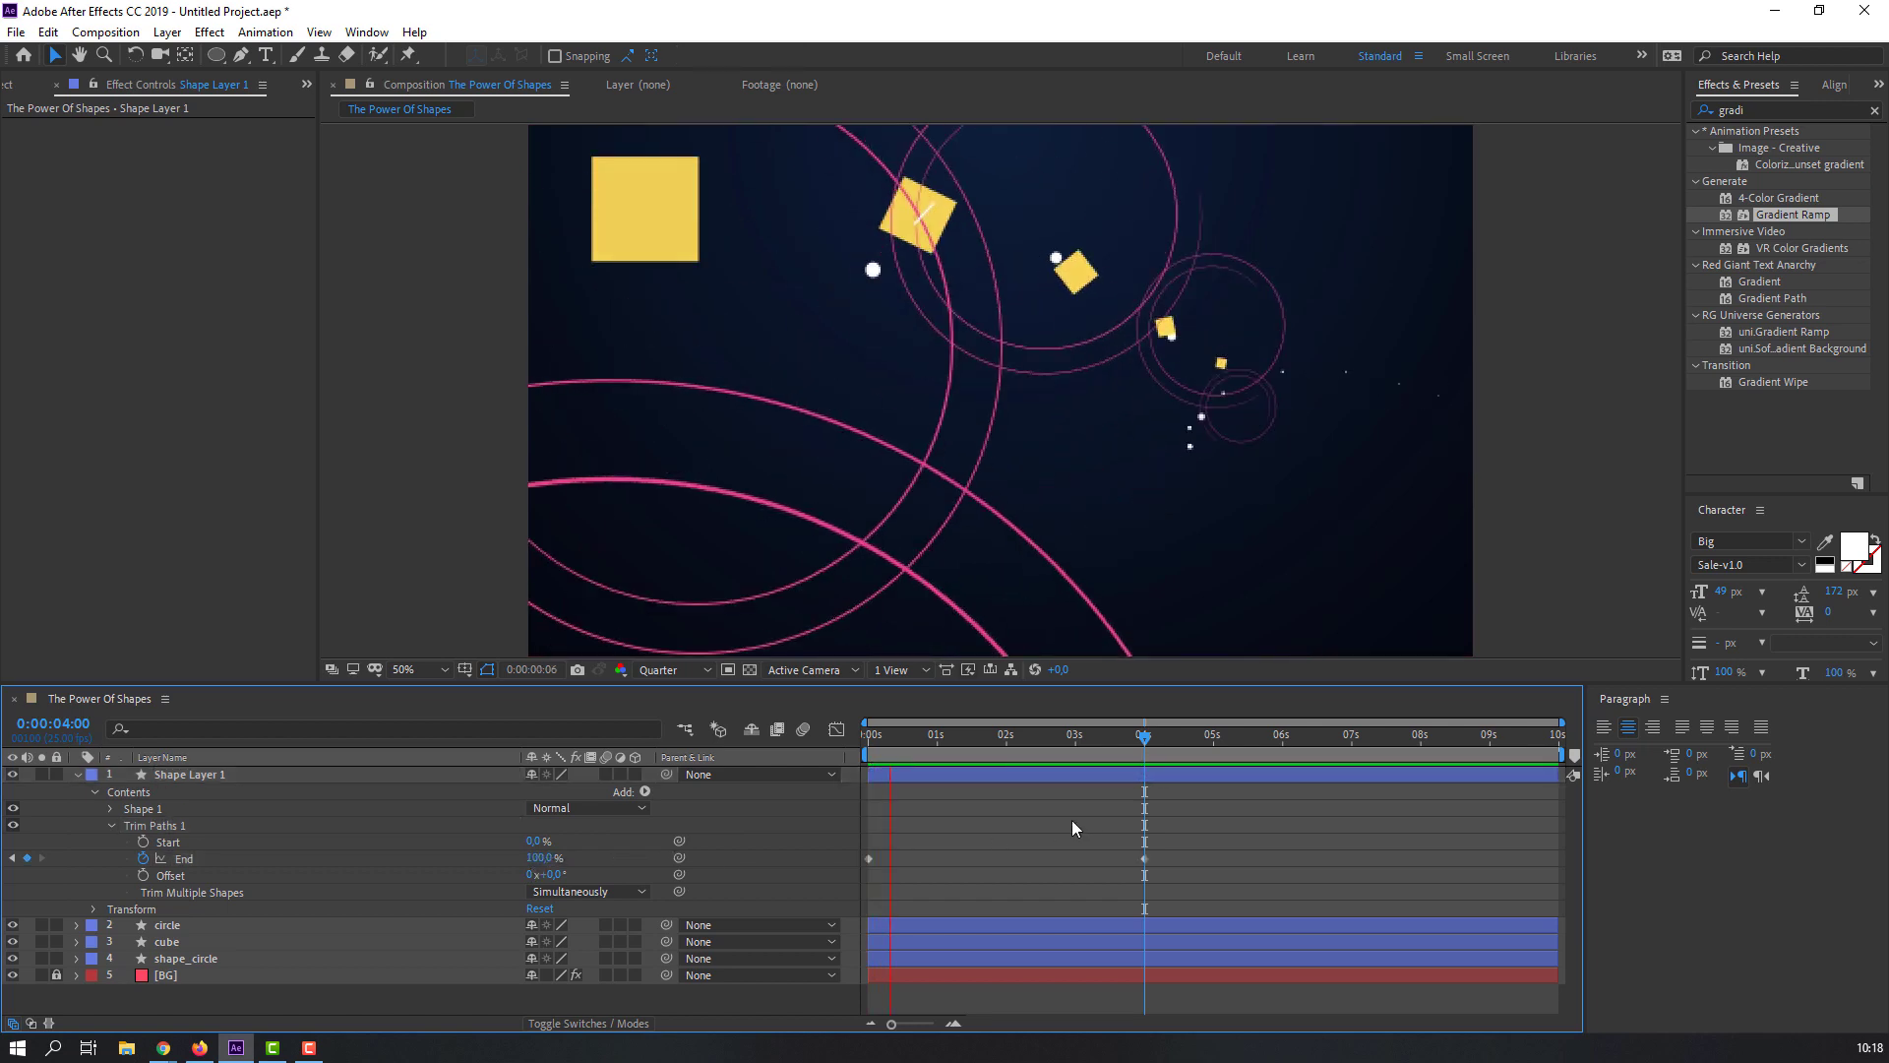
key("space")
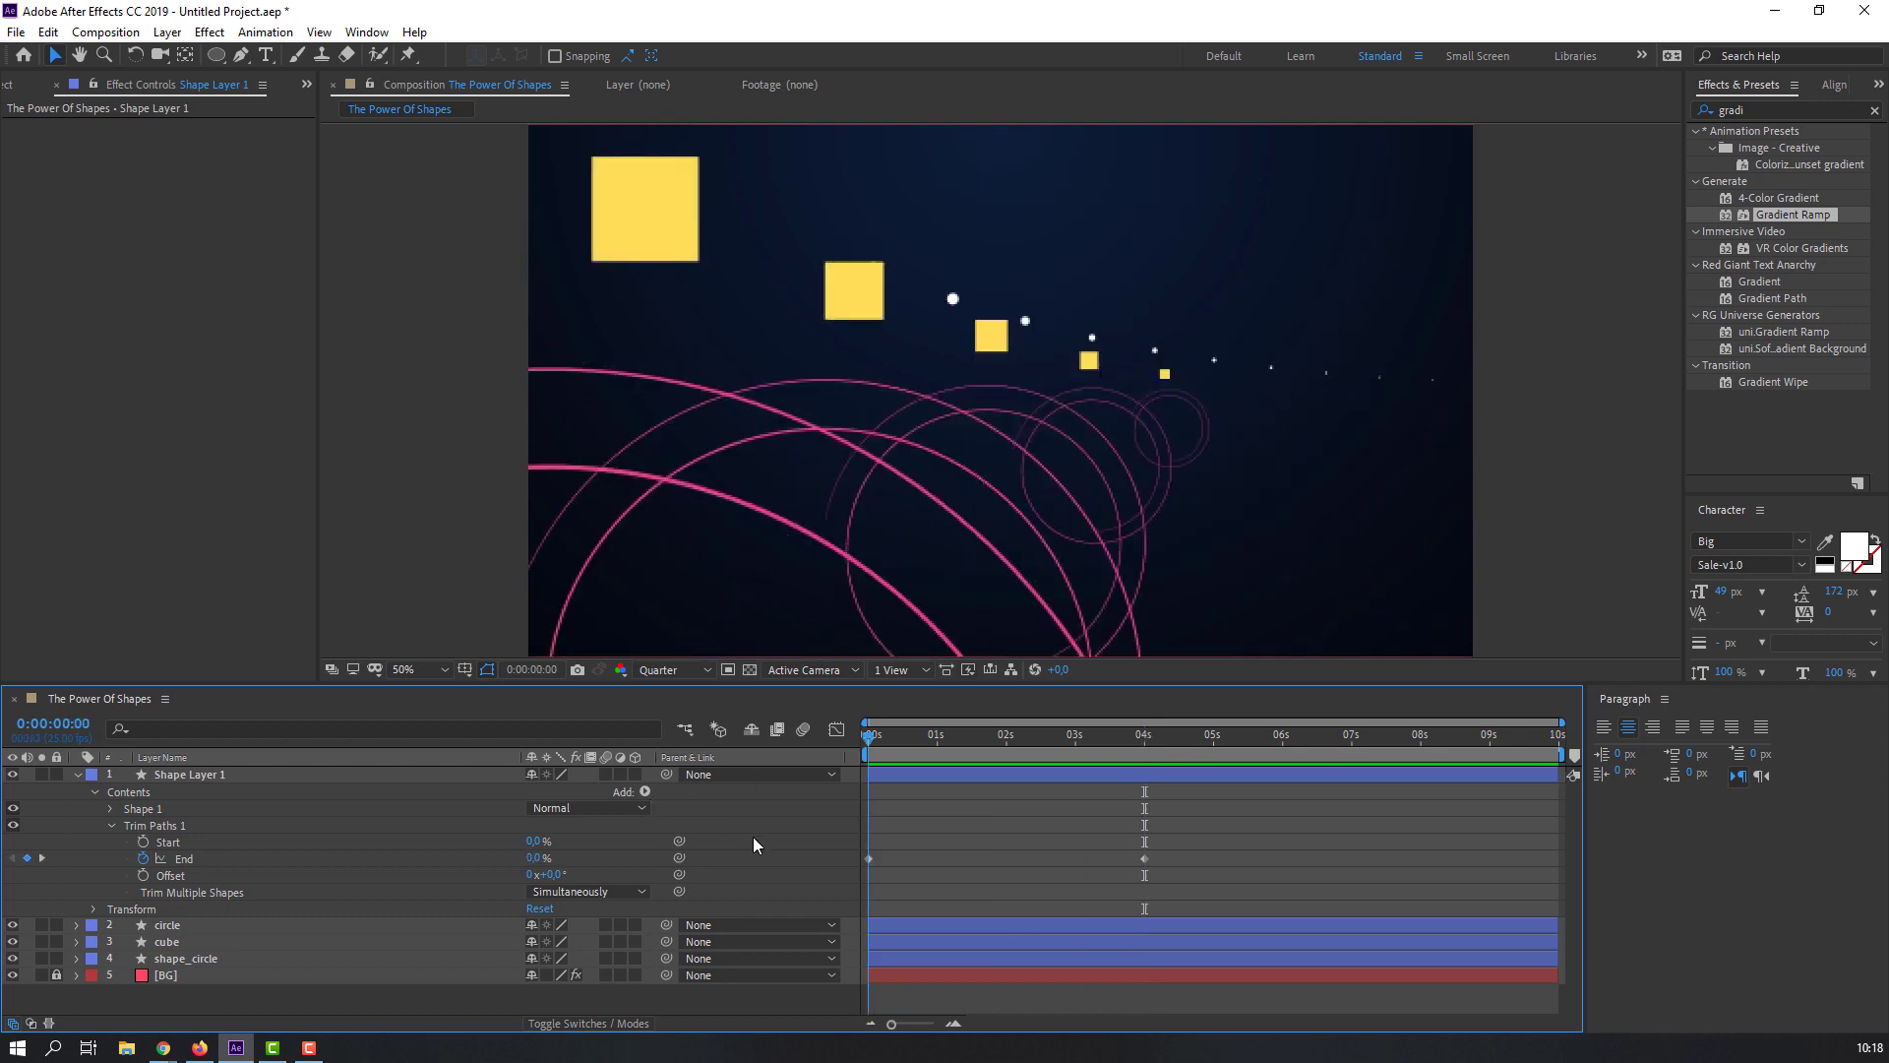
Step: Move the 100% End keyframe to 2 seconds and preview the faster zigzag reveal
left_click(1143, 858)
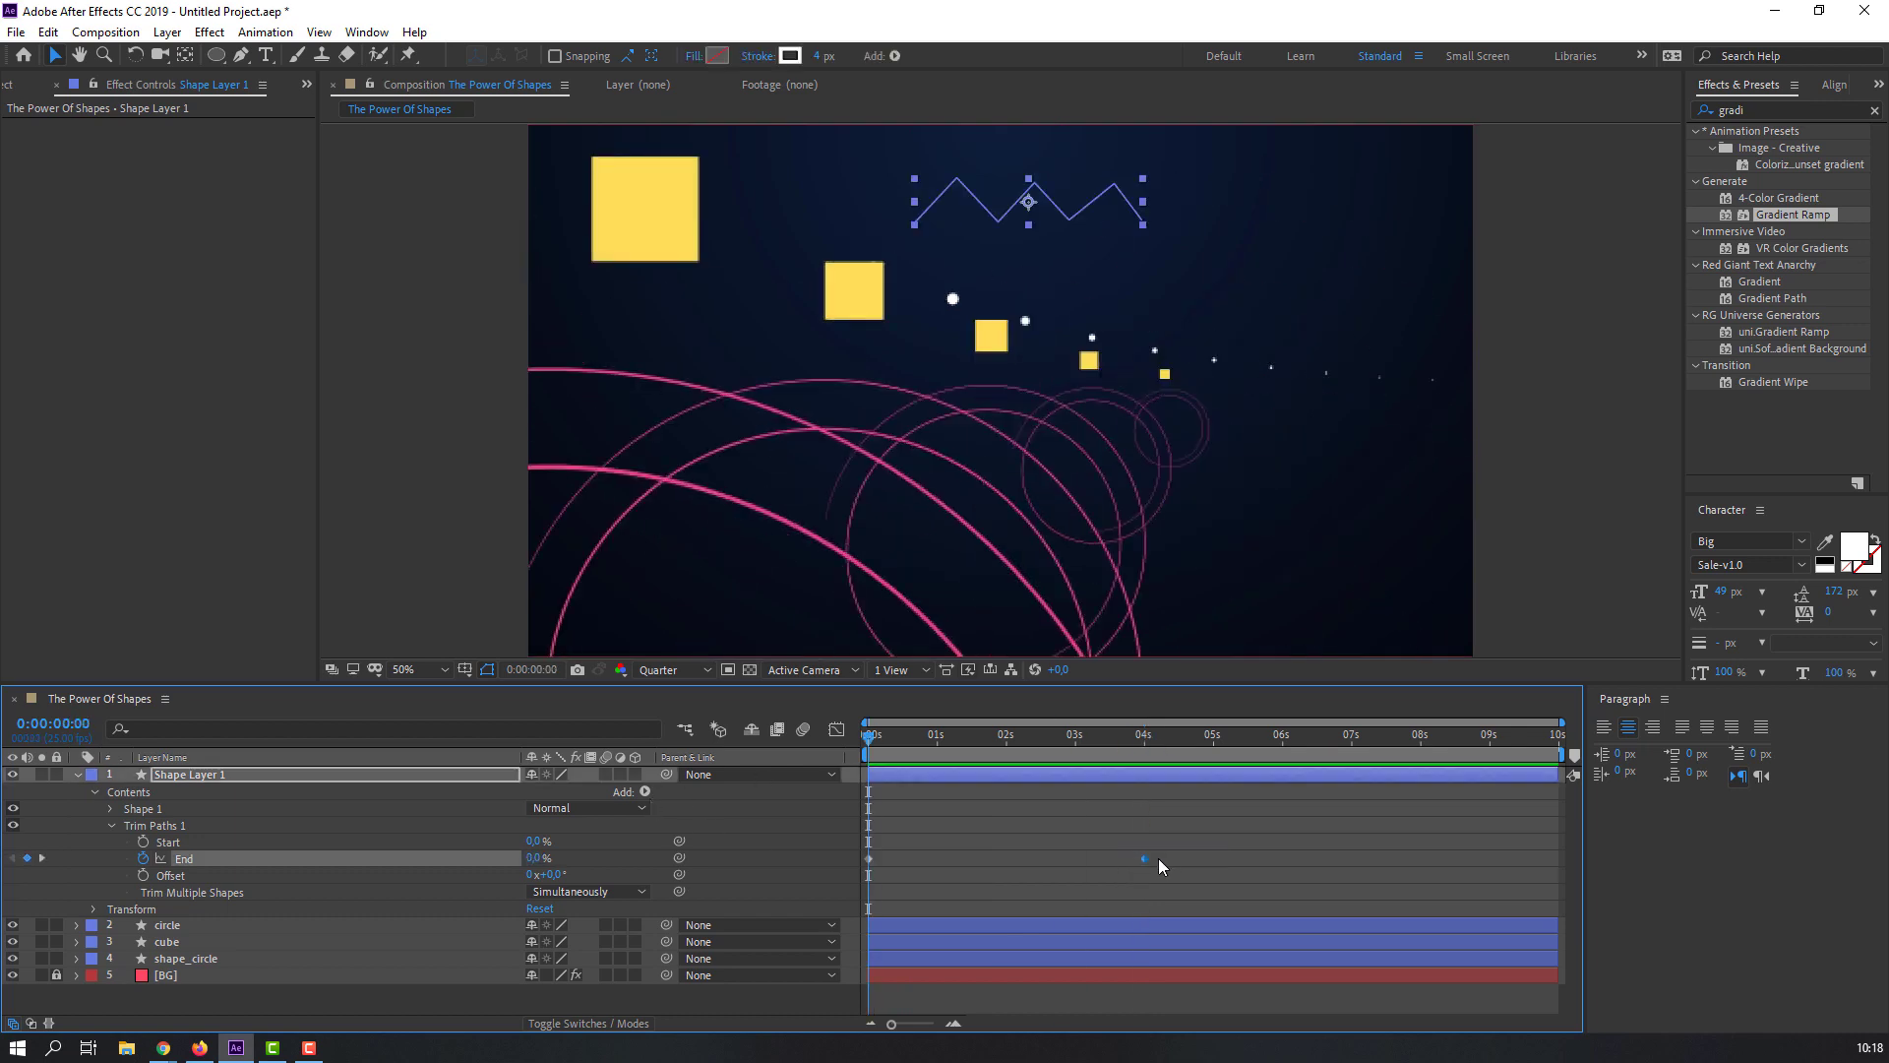
left_click_drag(1147, 859, 1006, 854)
key("space")
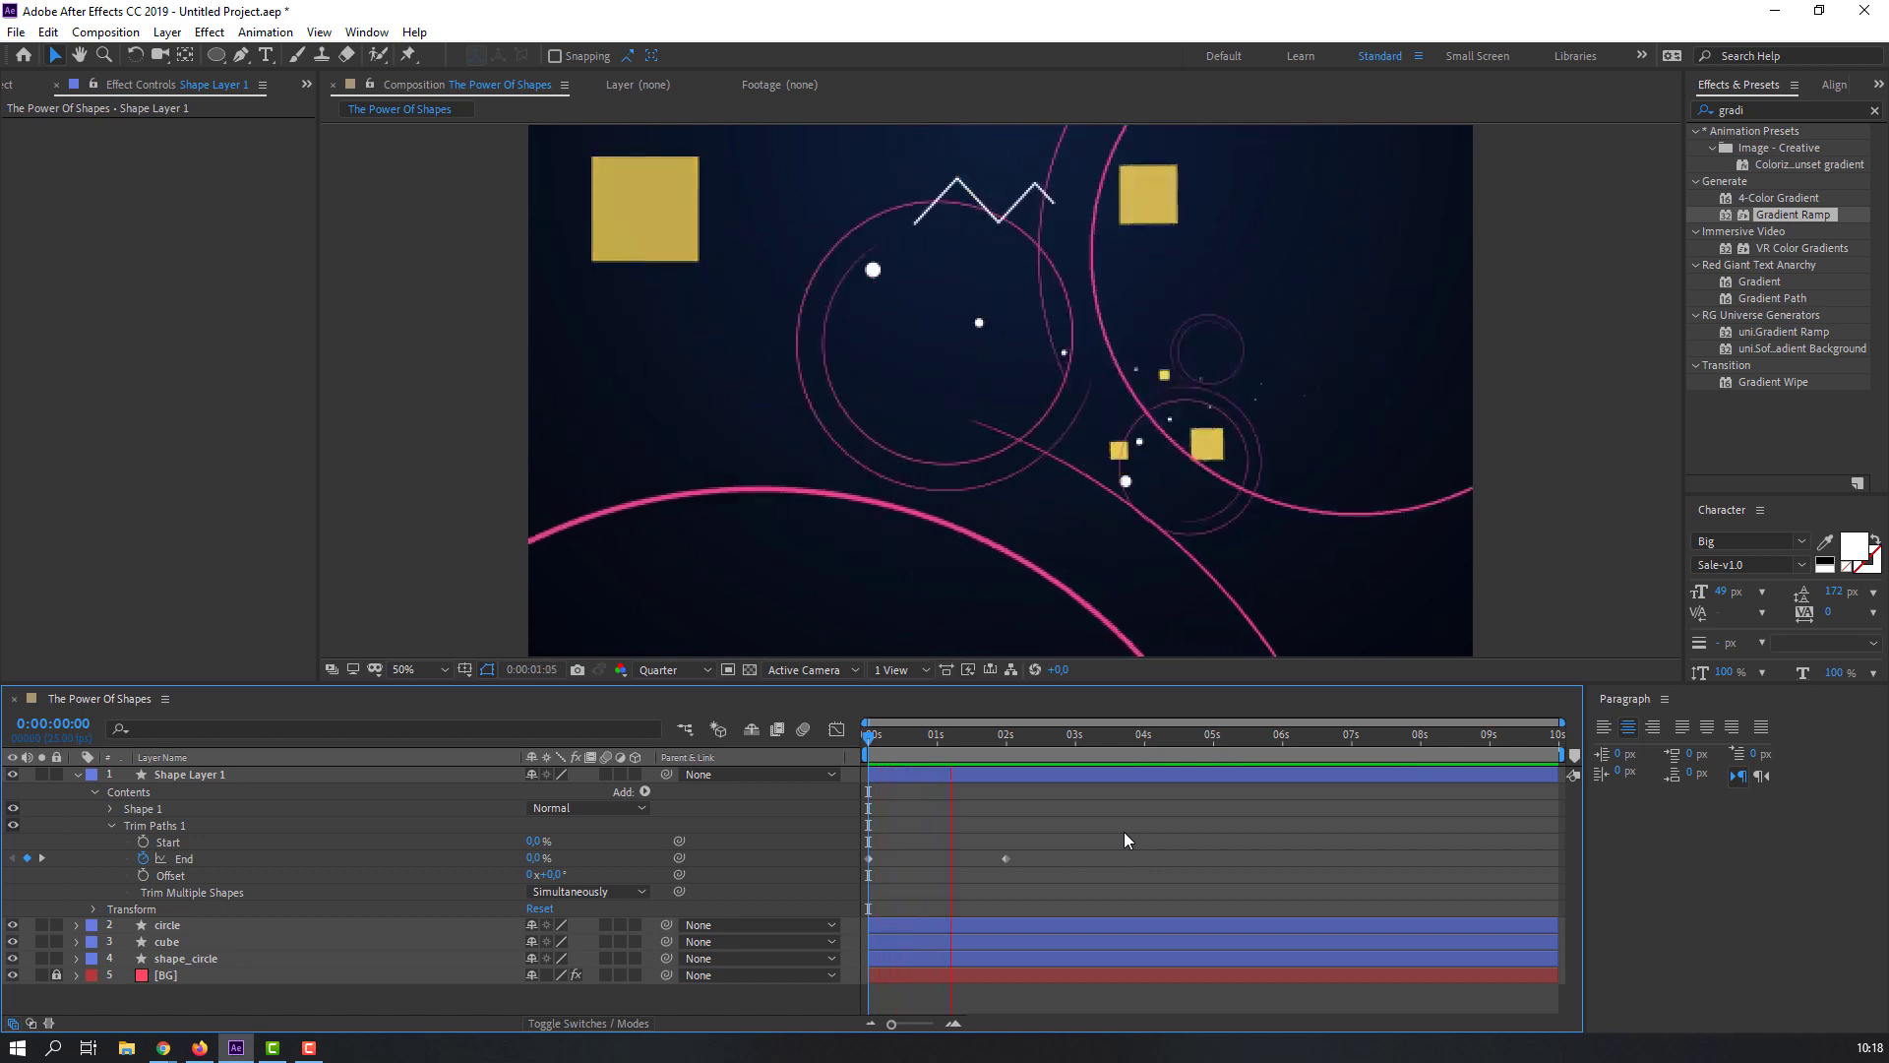
key("space")
Step: Apply Easy Ease to both Trim Paths End keyframes and preview the animation
left_click_drag(1142, 852, 864, 870)
right_click(865, 860)
mouse_move(1023, 848)
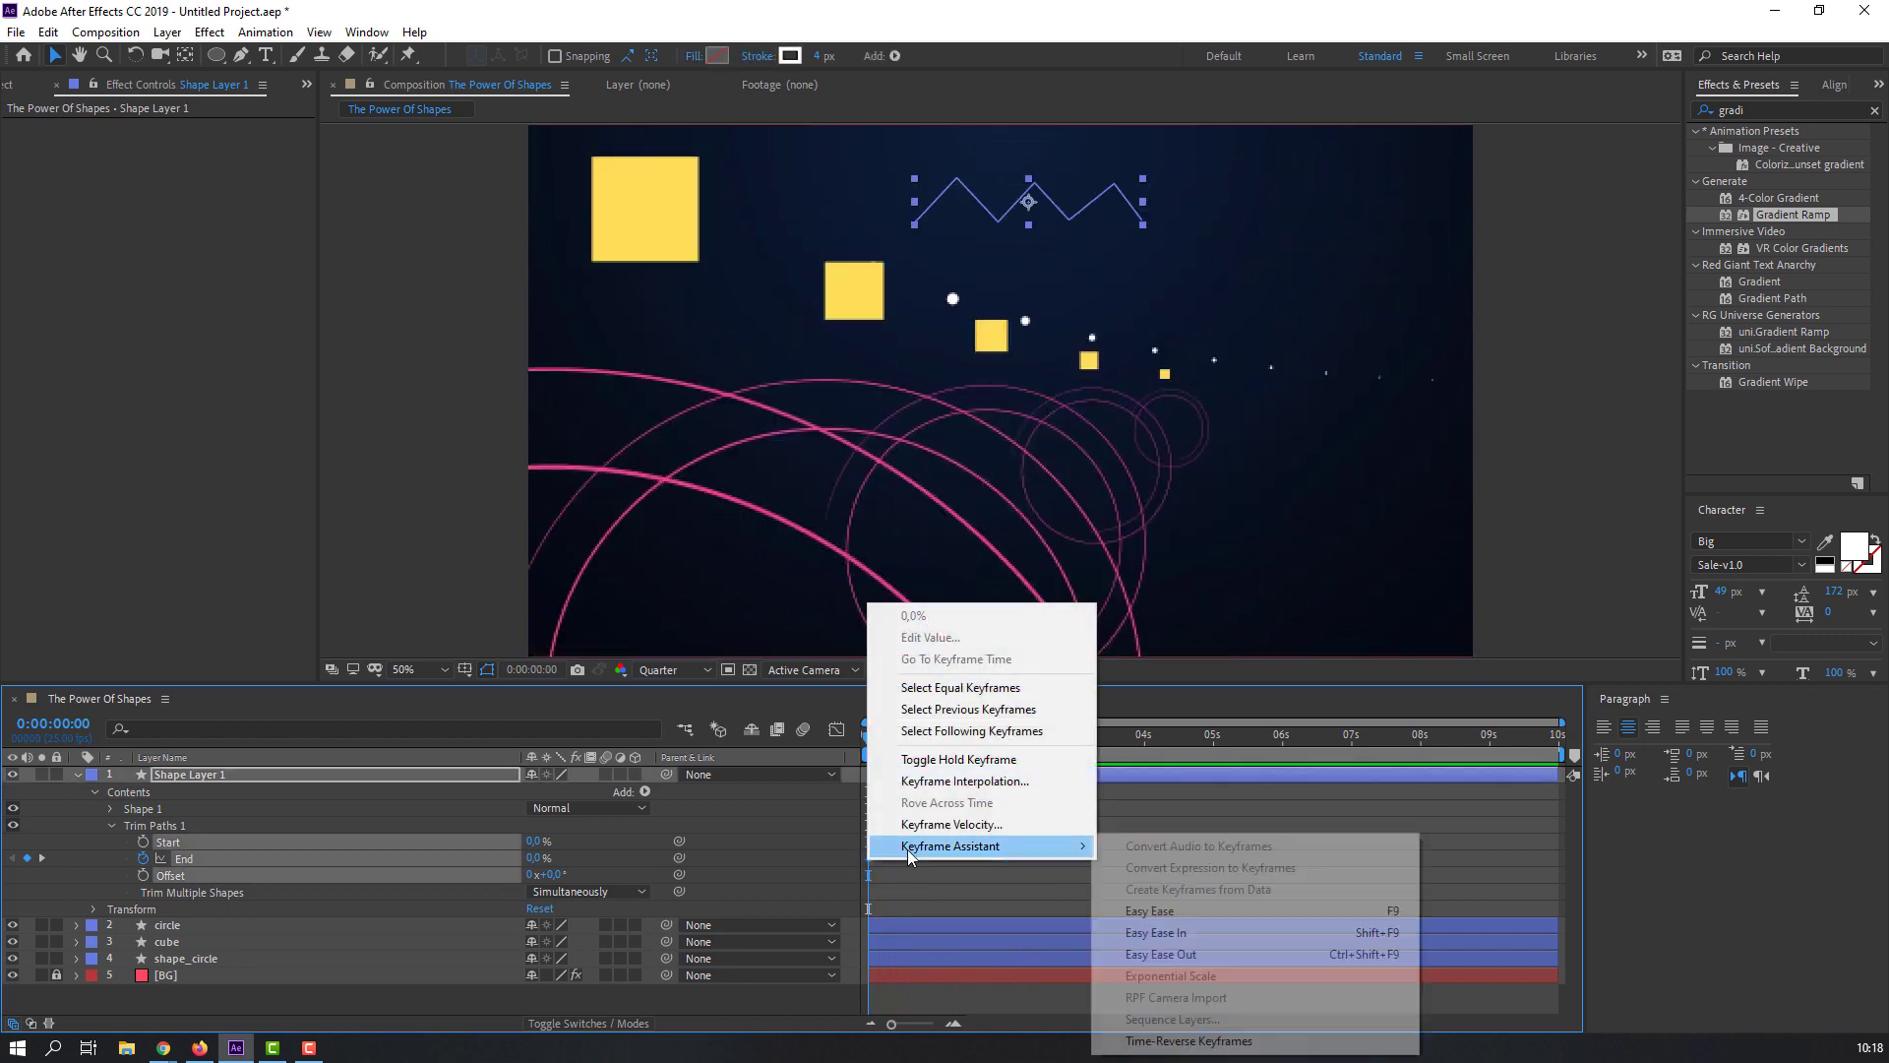
left_click(1113, 911)
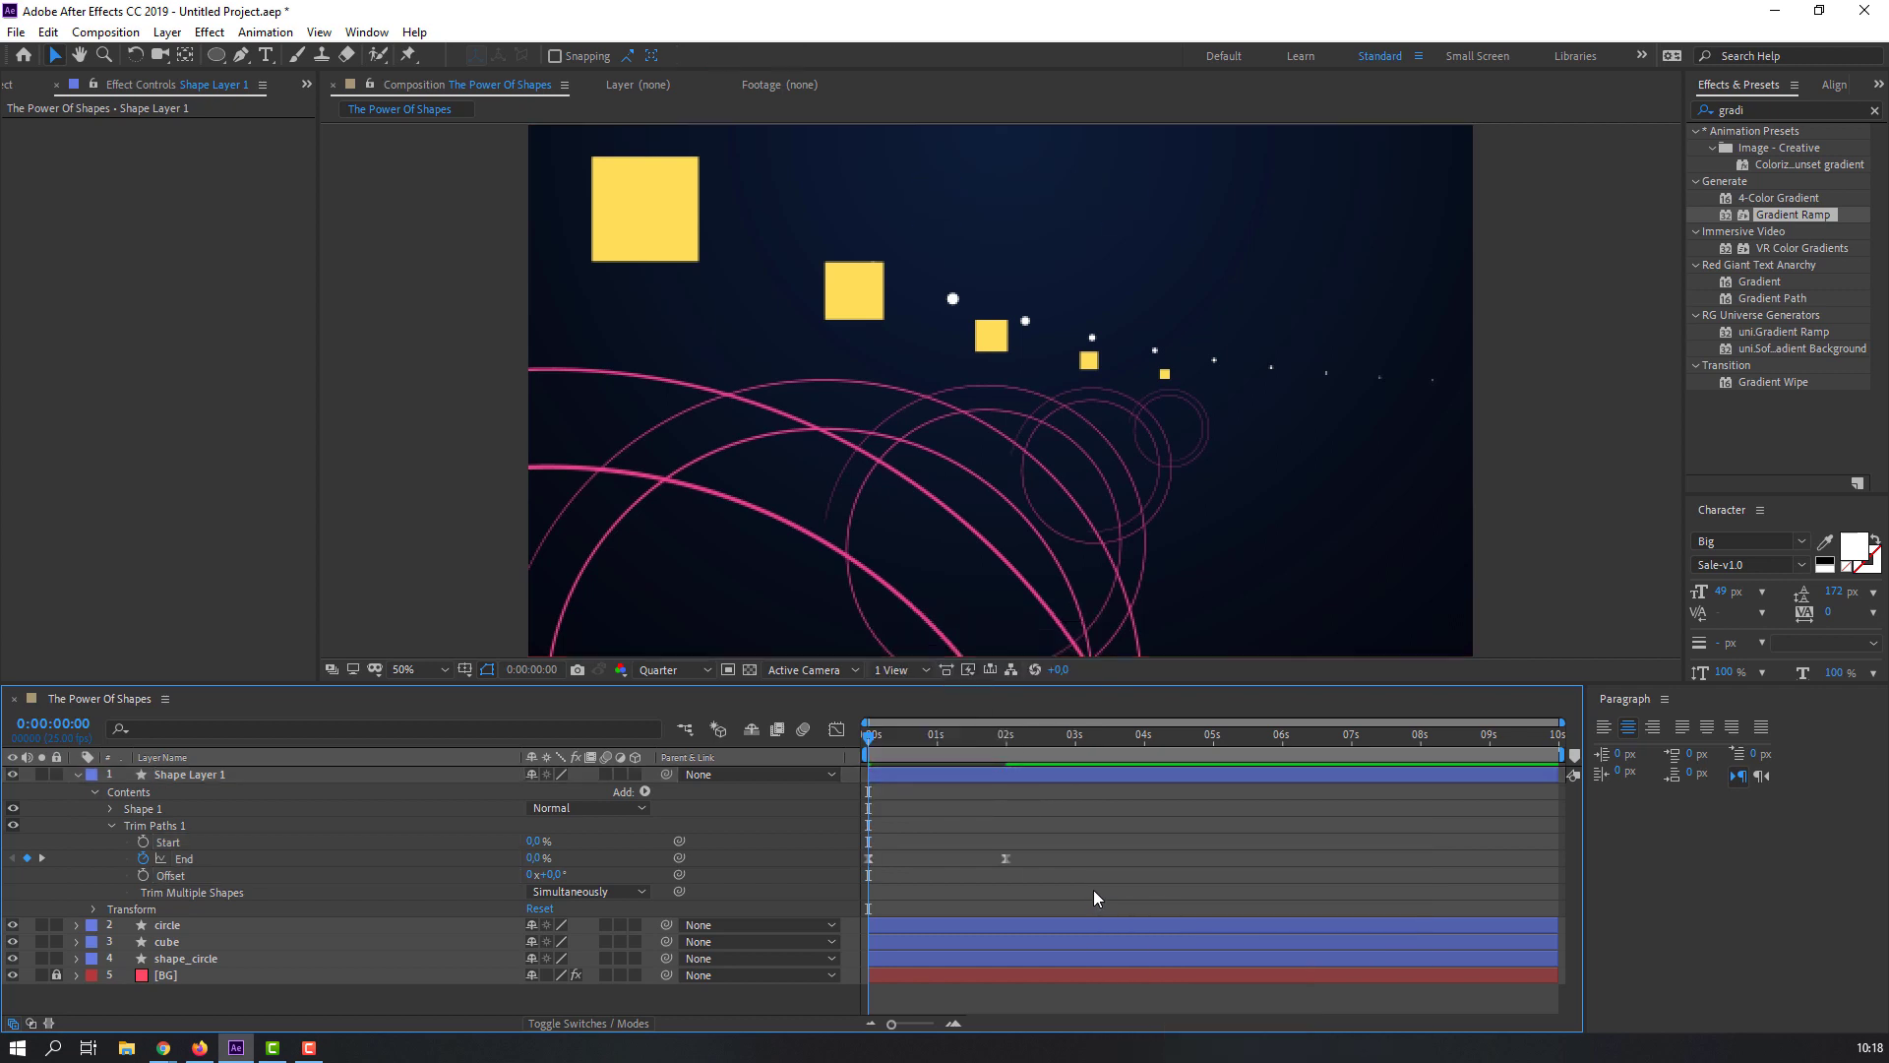
key("space")
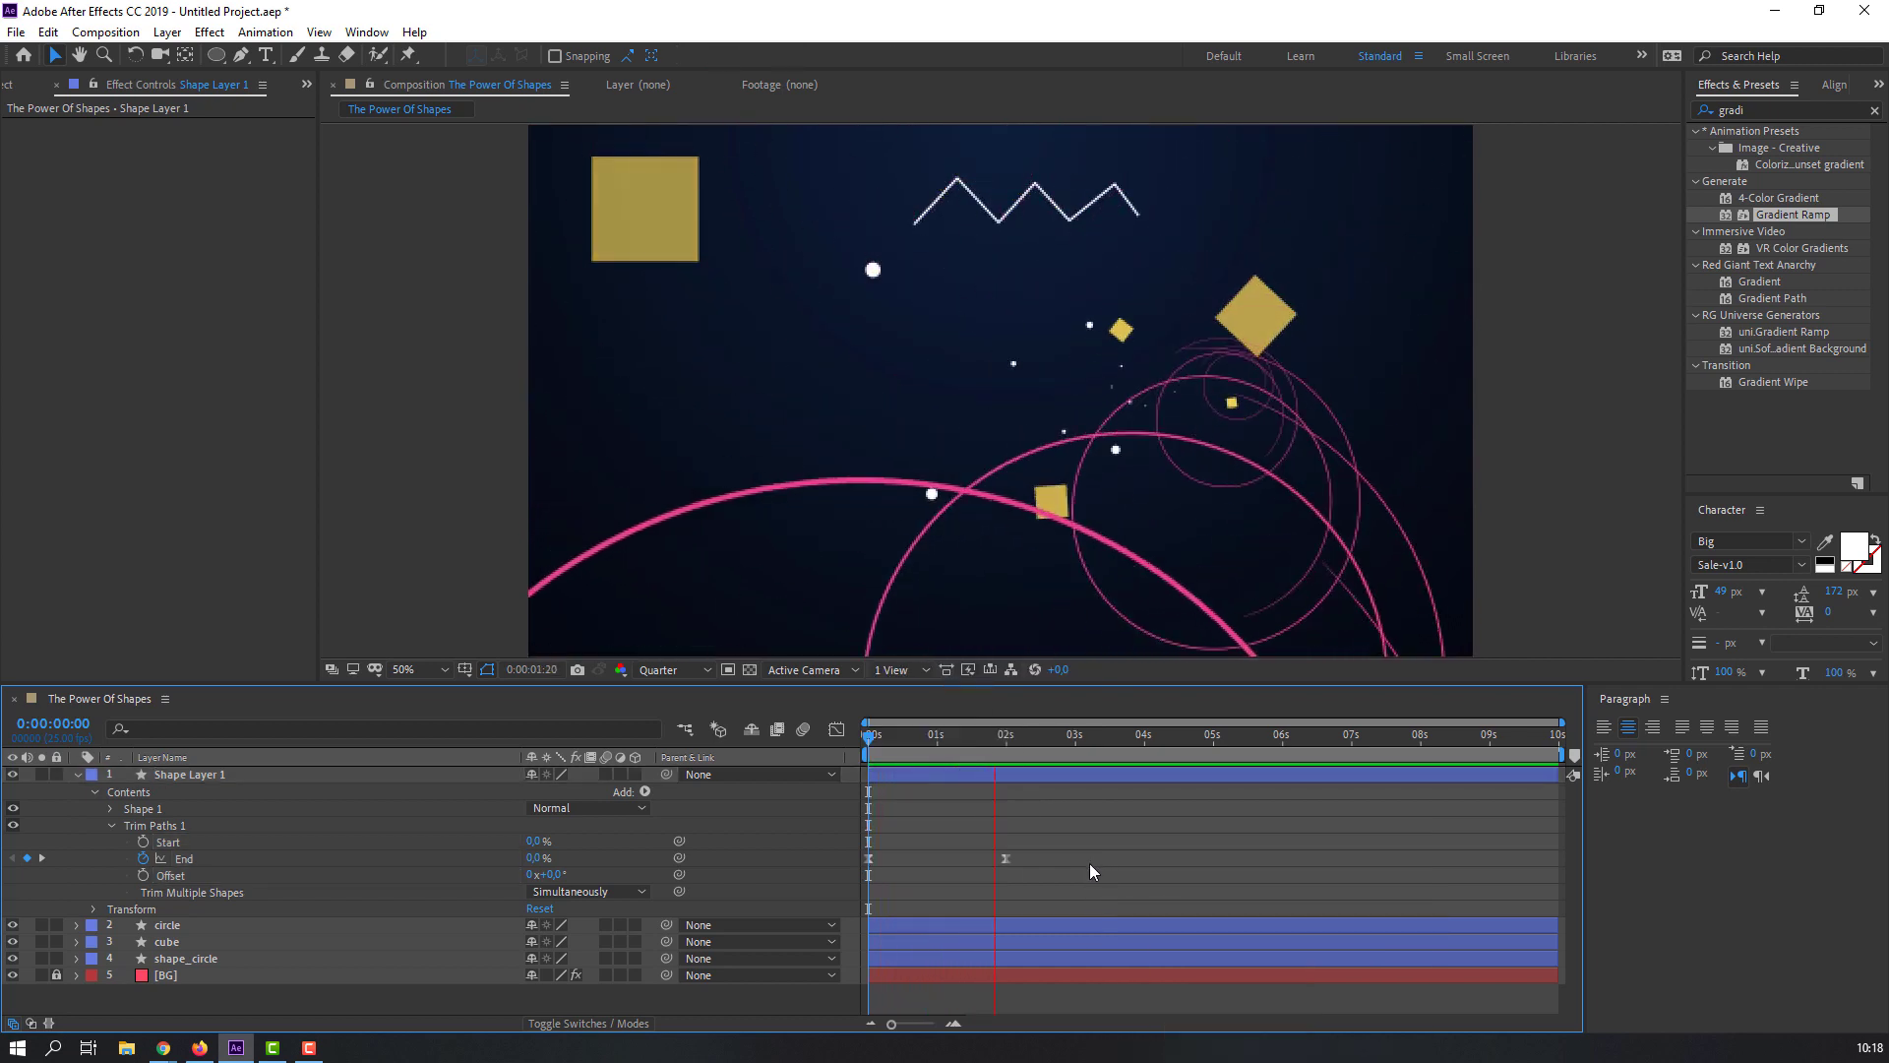
key("space")
Step: Move the 100% End keyframe to about 1.3 seconds and preview the timing
left_click_drag(1005, 858, 960, 862)
left_click(1030, 859)
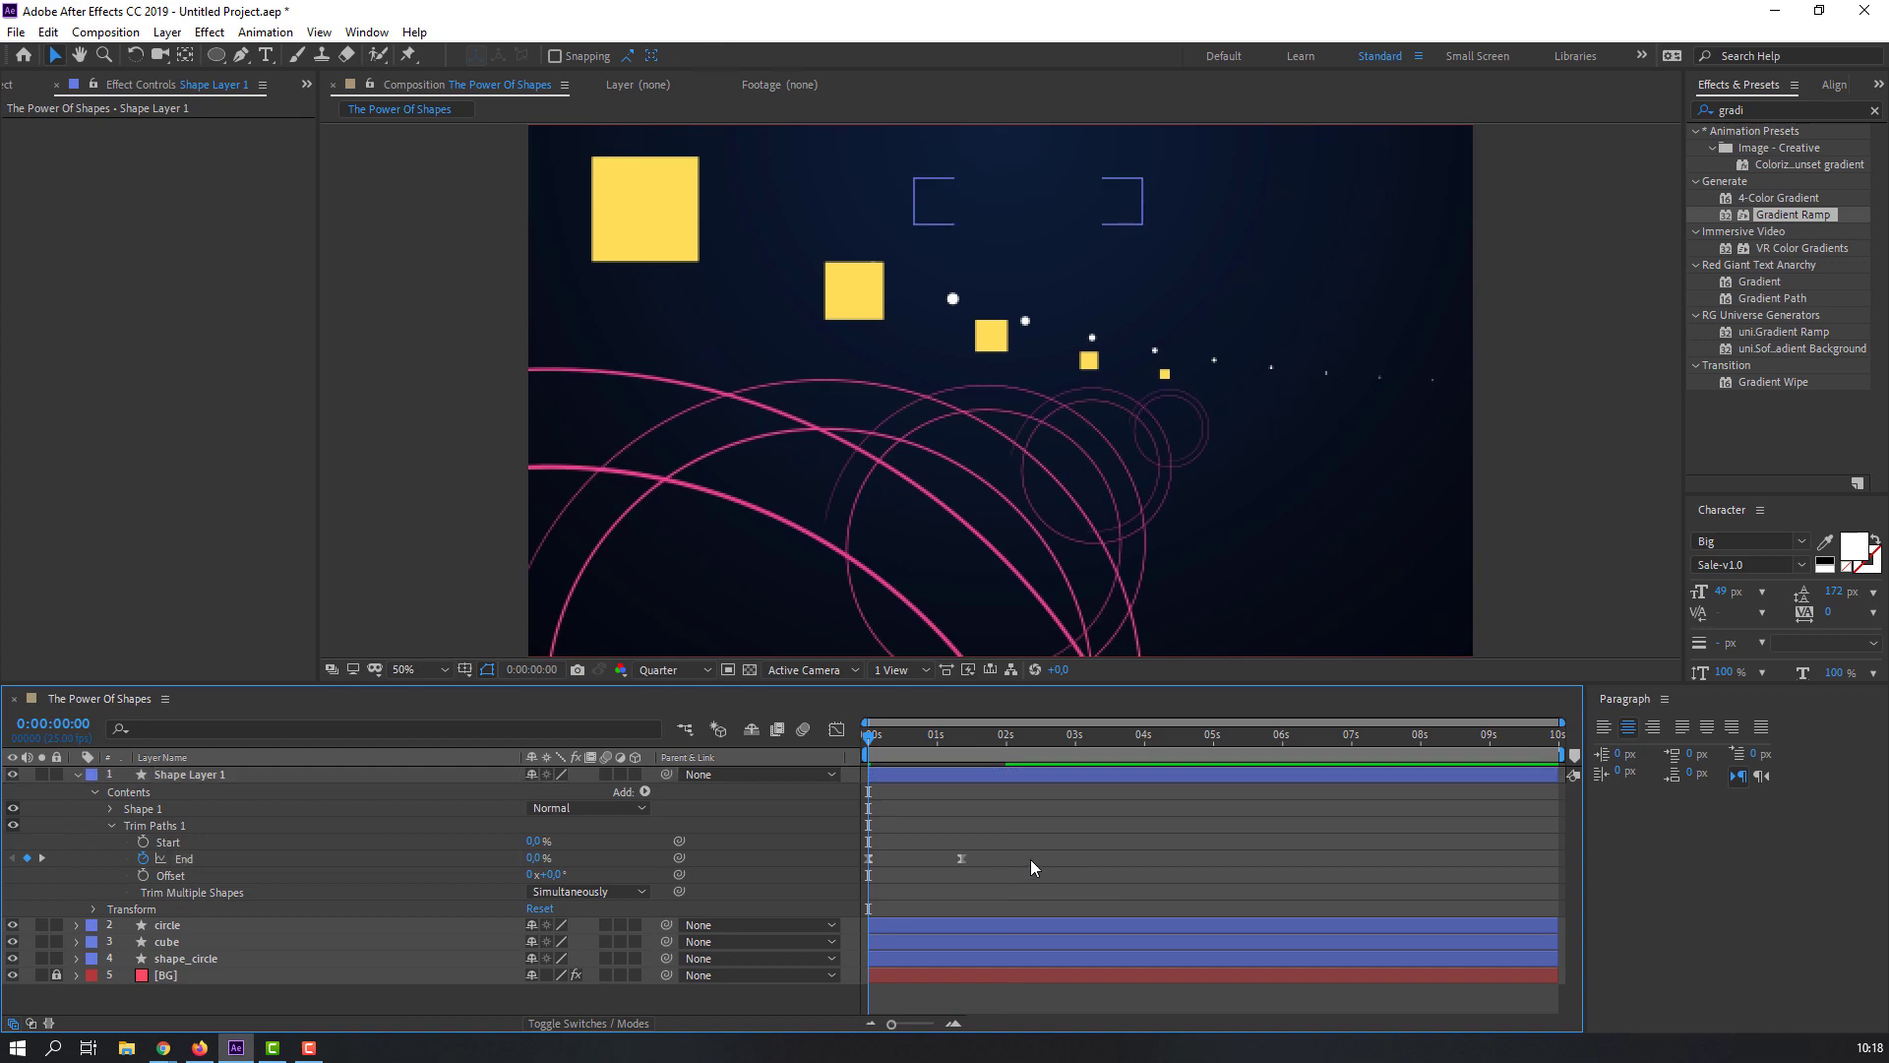
key("space")
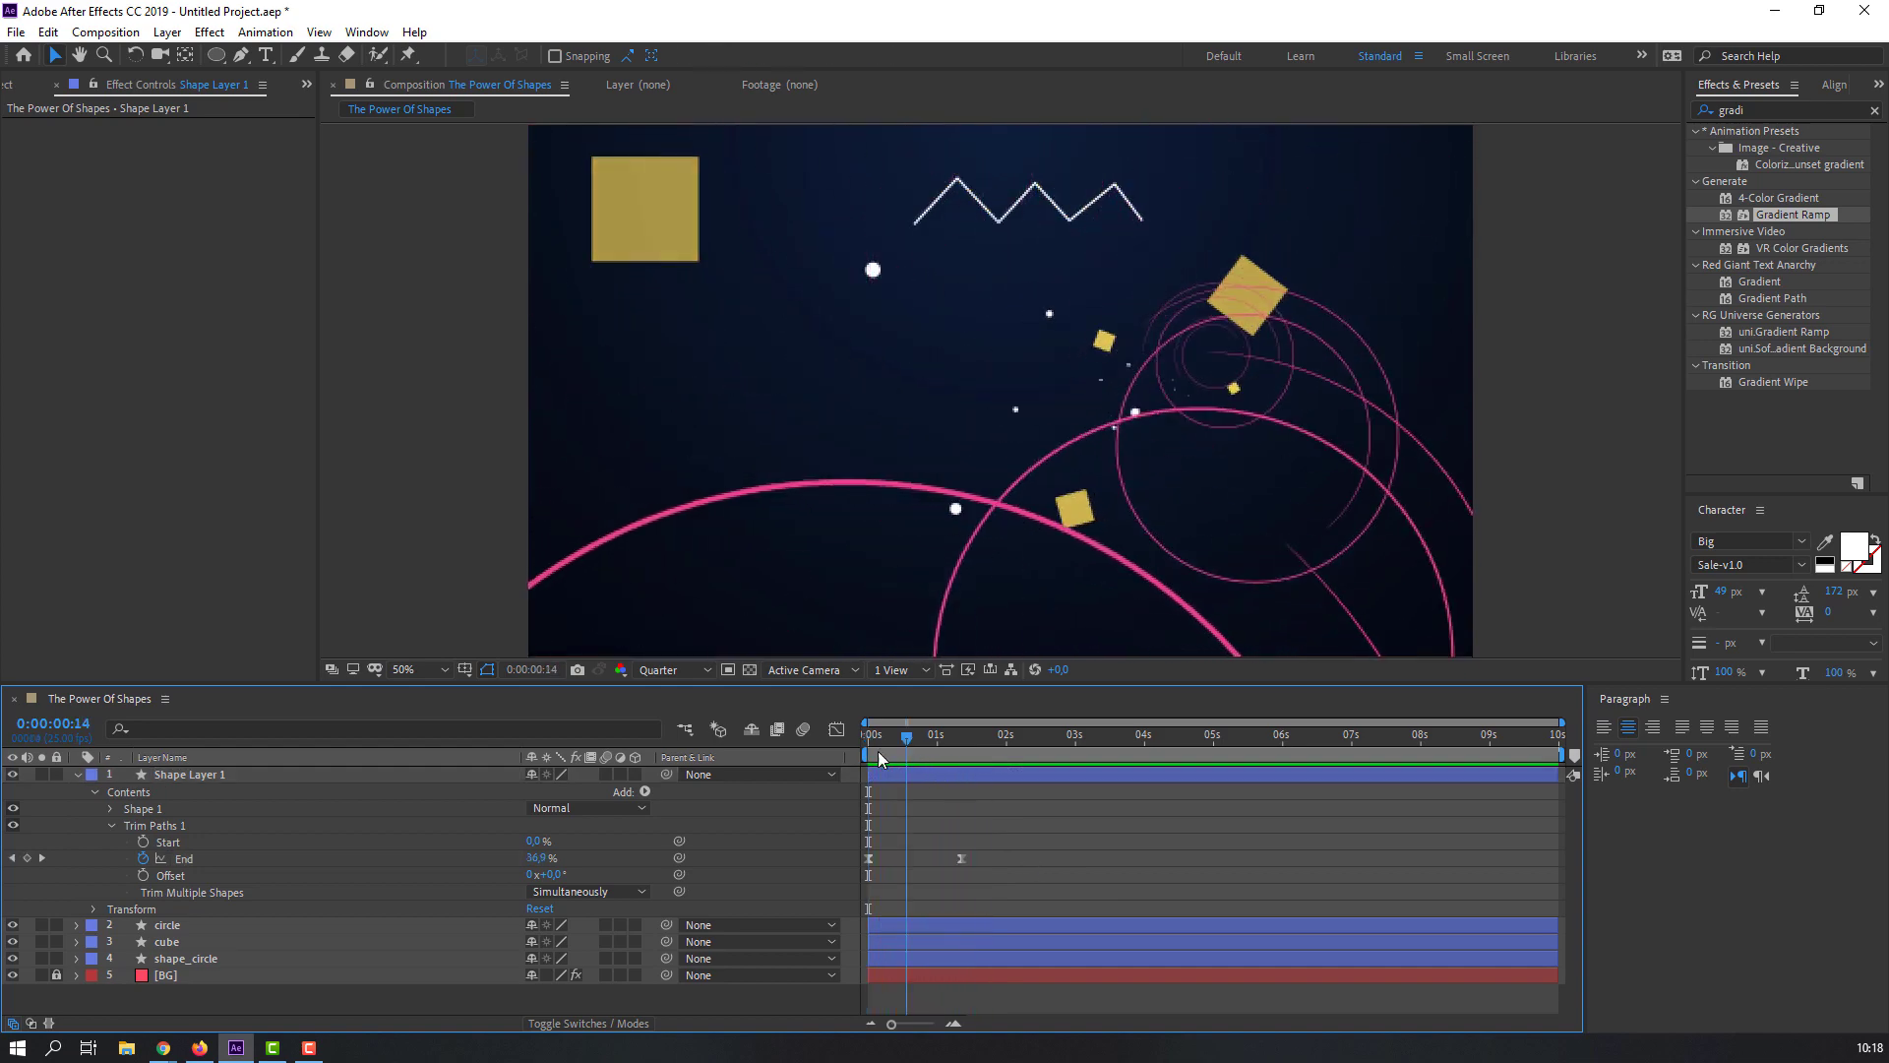
Step: Keyframe the Trim Paths Start at 0% on 0:00:01:01 and 100% on 0:00:02:14, and preview the result
left_click(941, 753)
left_click(933, 774)
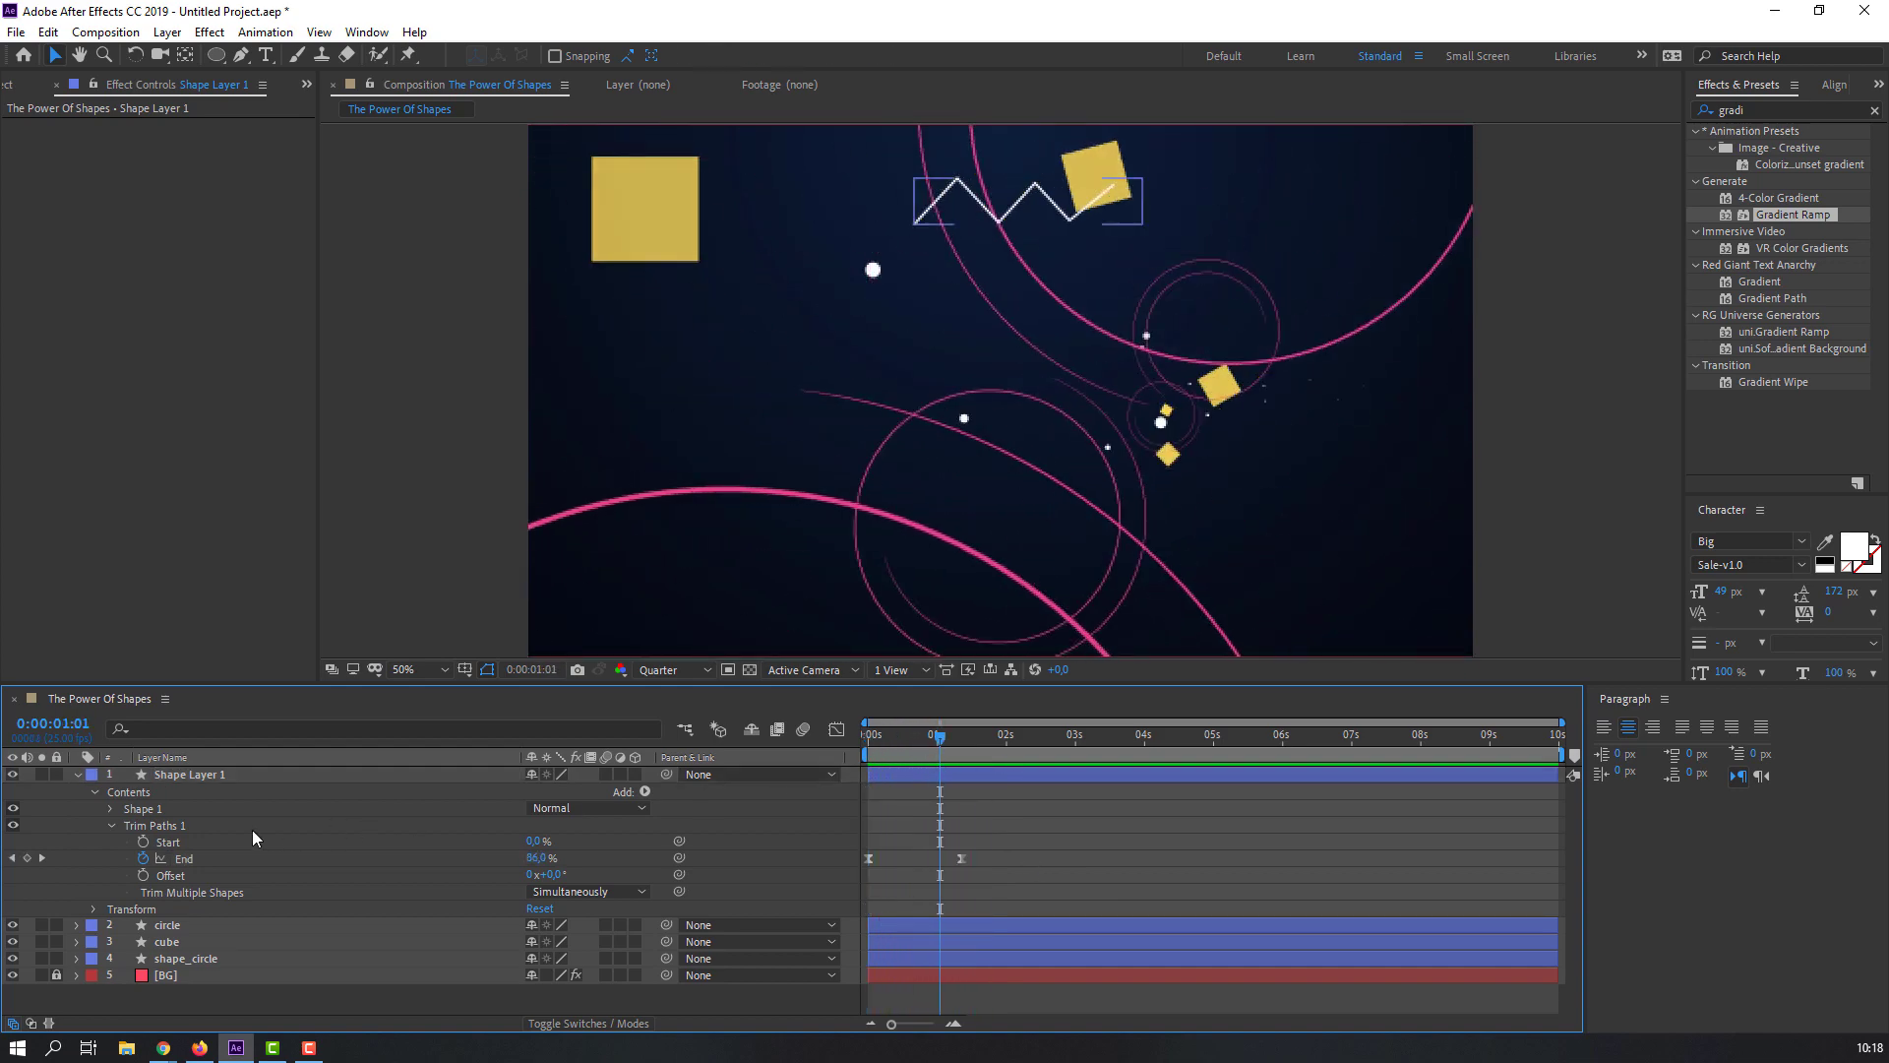
left_click(143, 841)
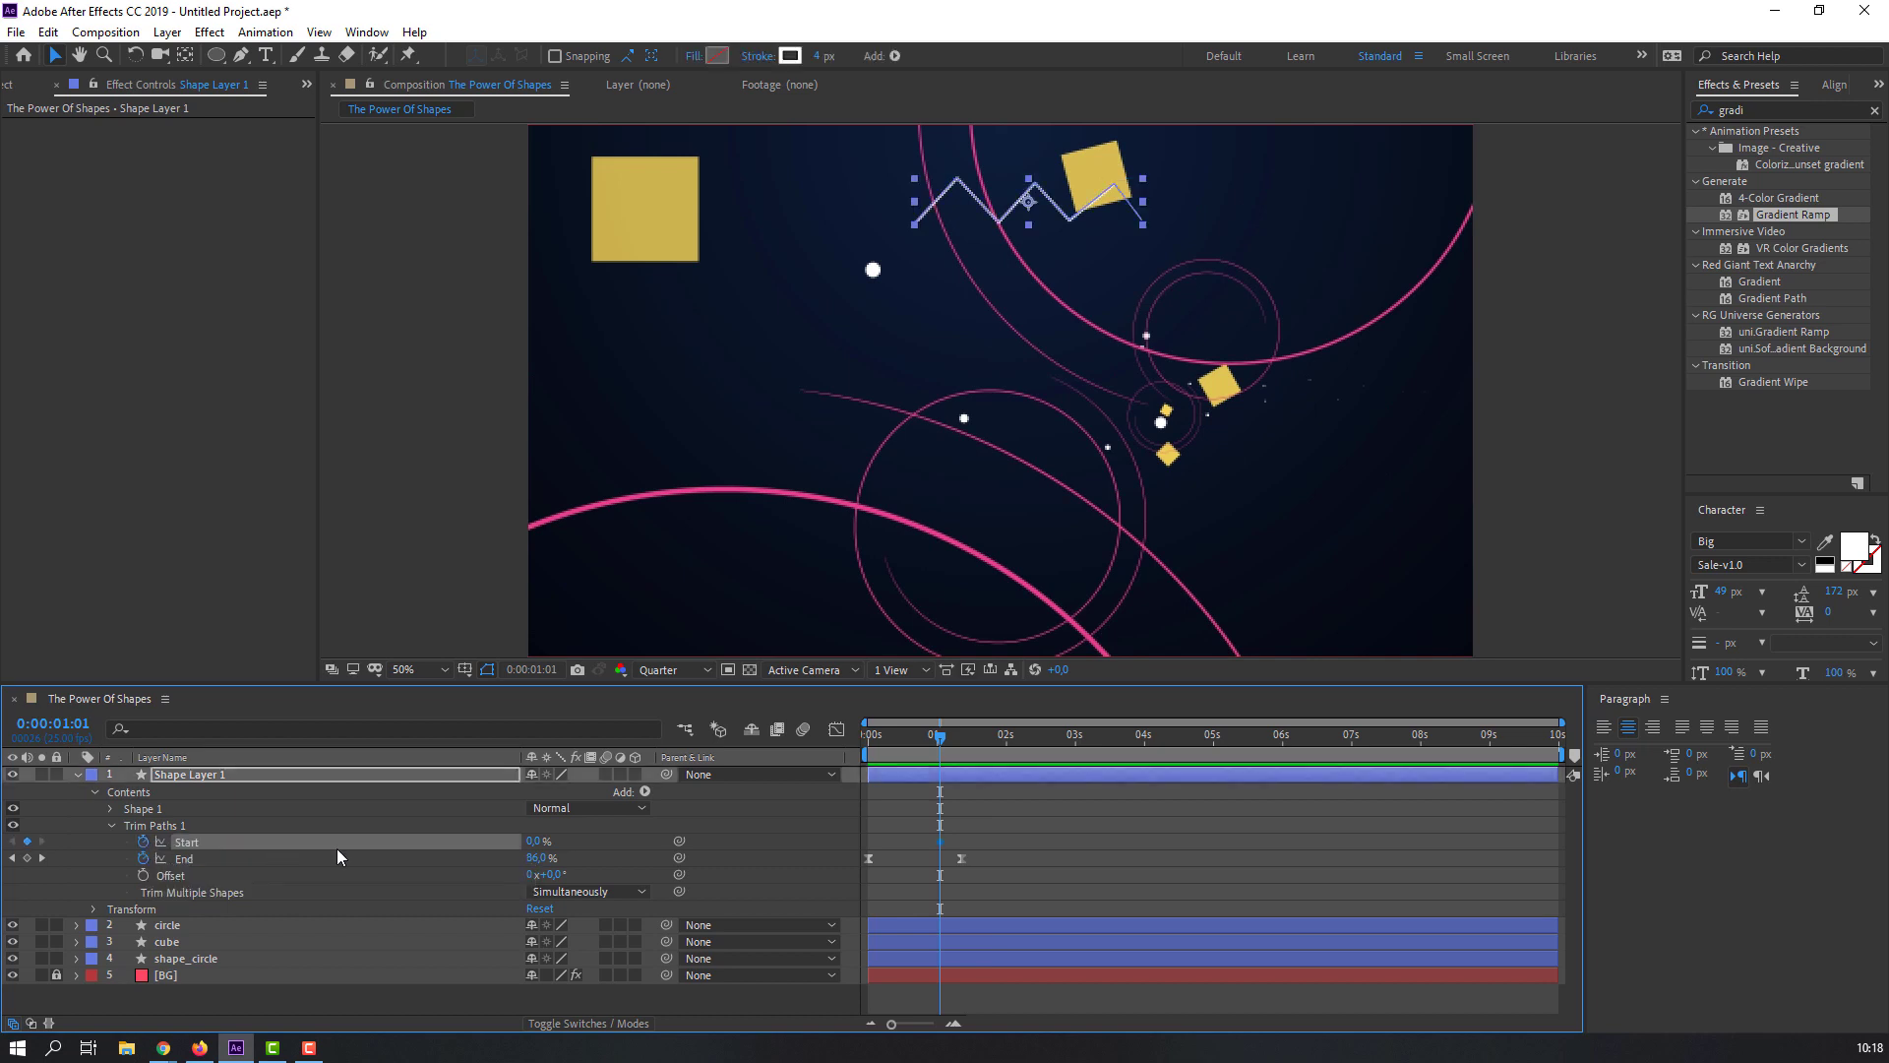
left_click_drag(974, 743, 1045, 738)
left_click_drag(537, 841, 686, 832)
left_click_drag(1049, 829, 954, 841)
left_click(980, 812)
key("space")
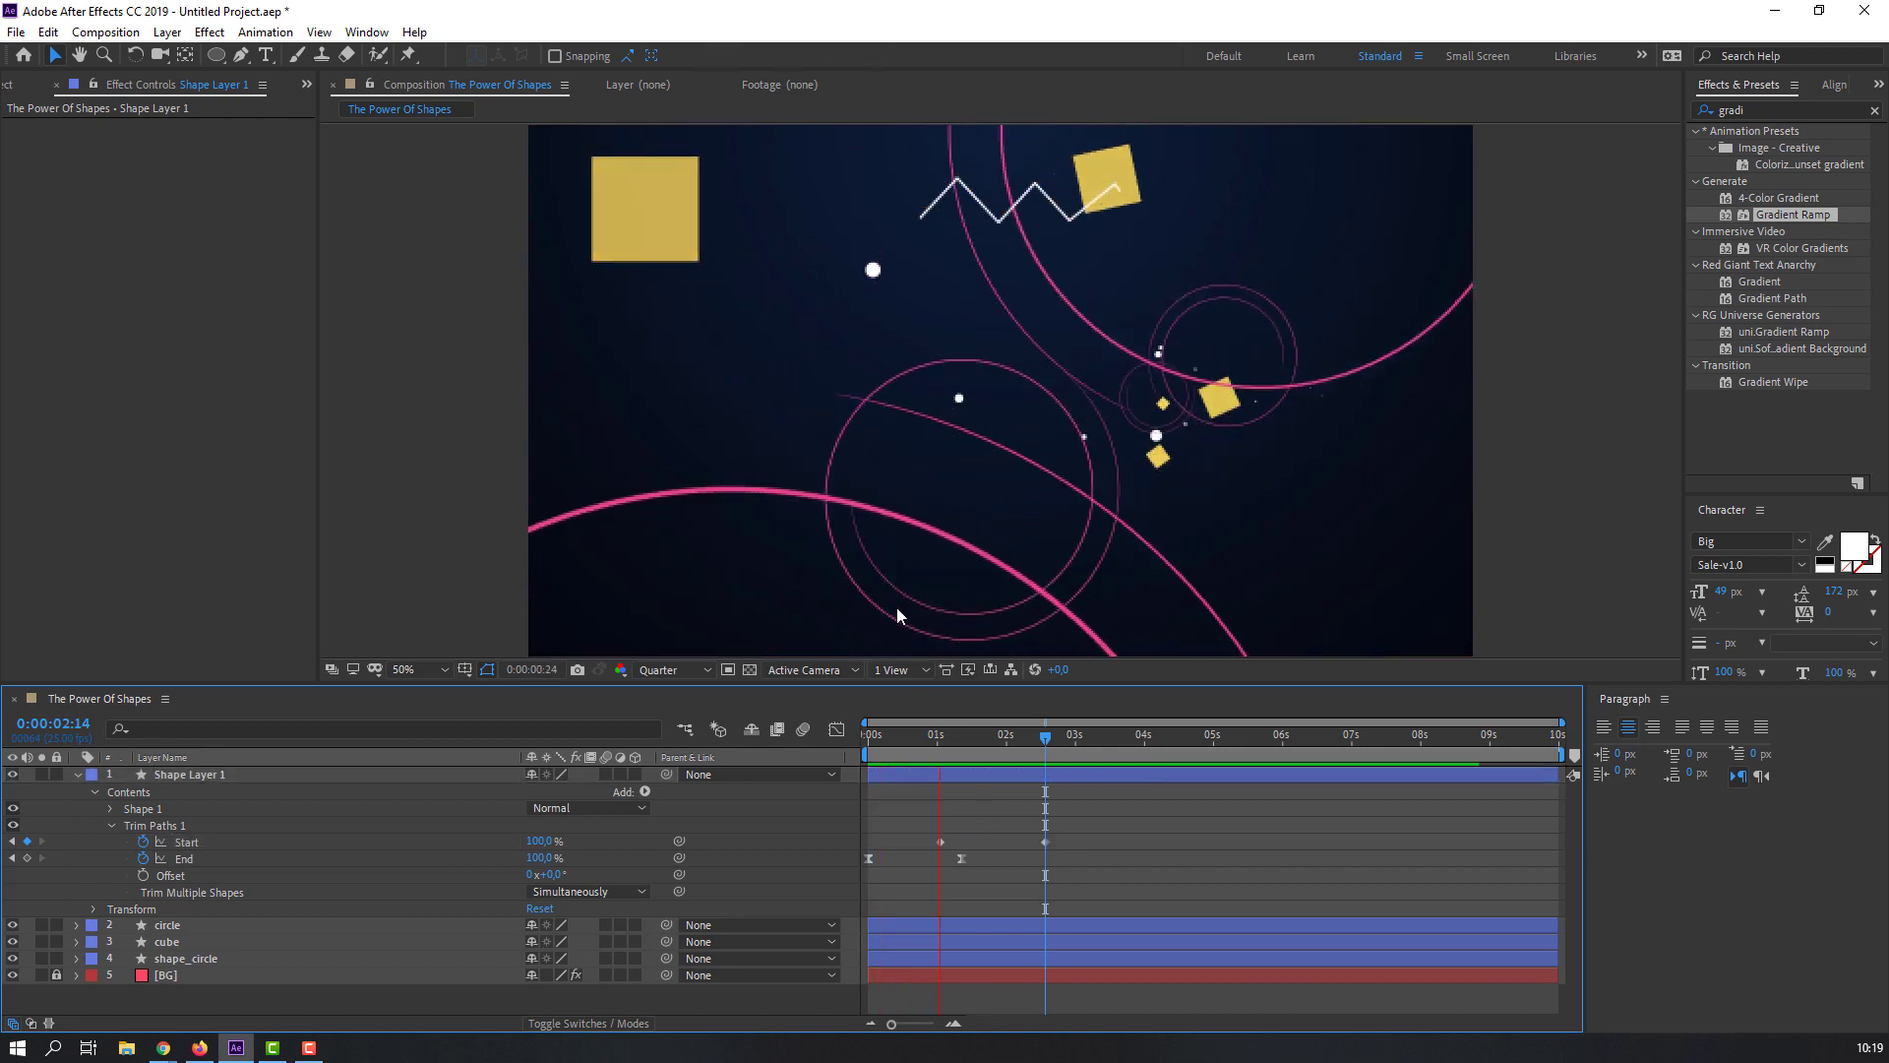
left_click(1019, 775)
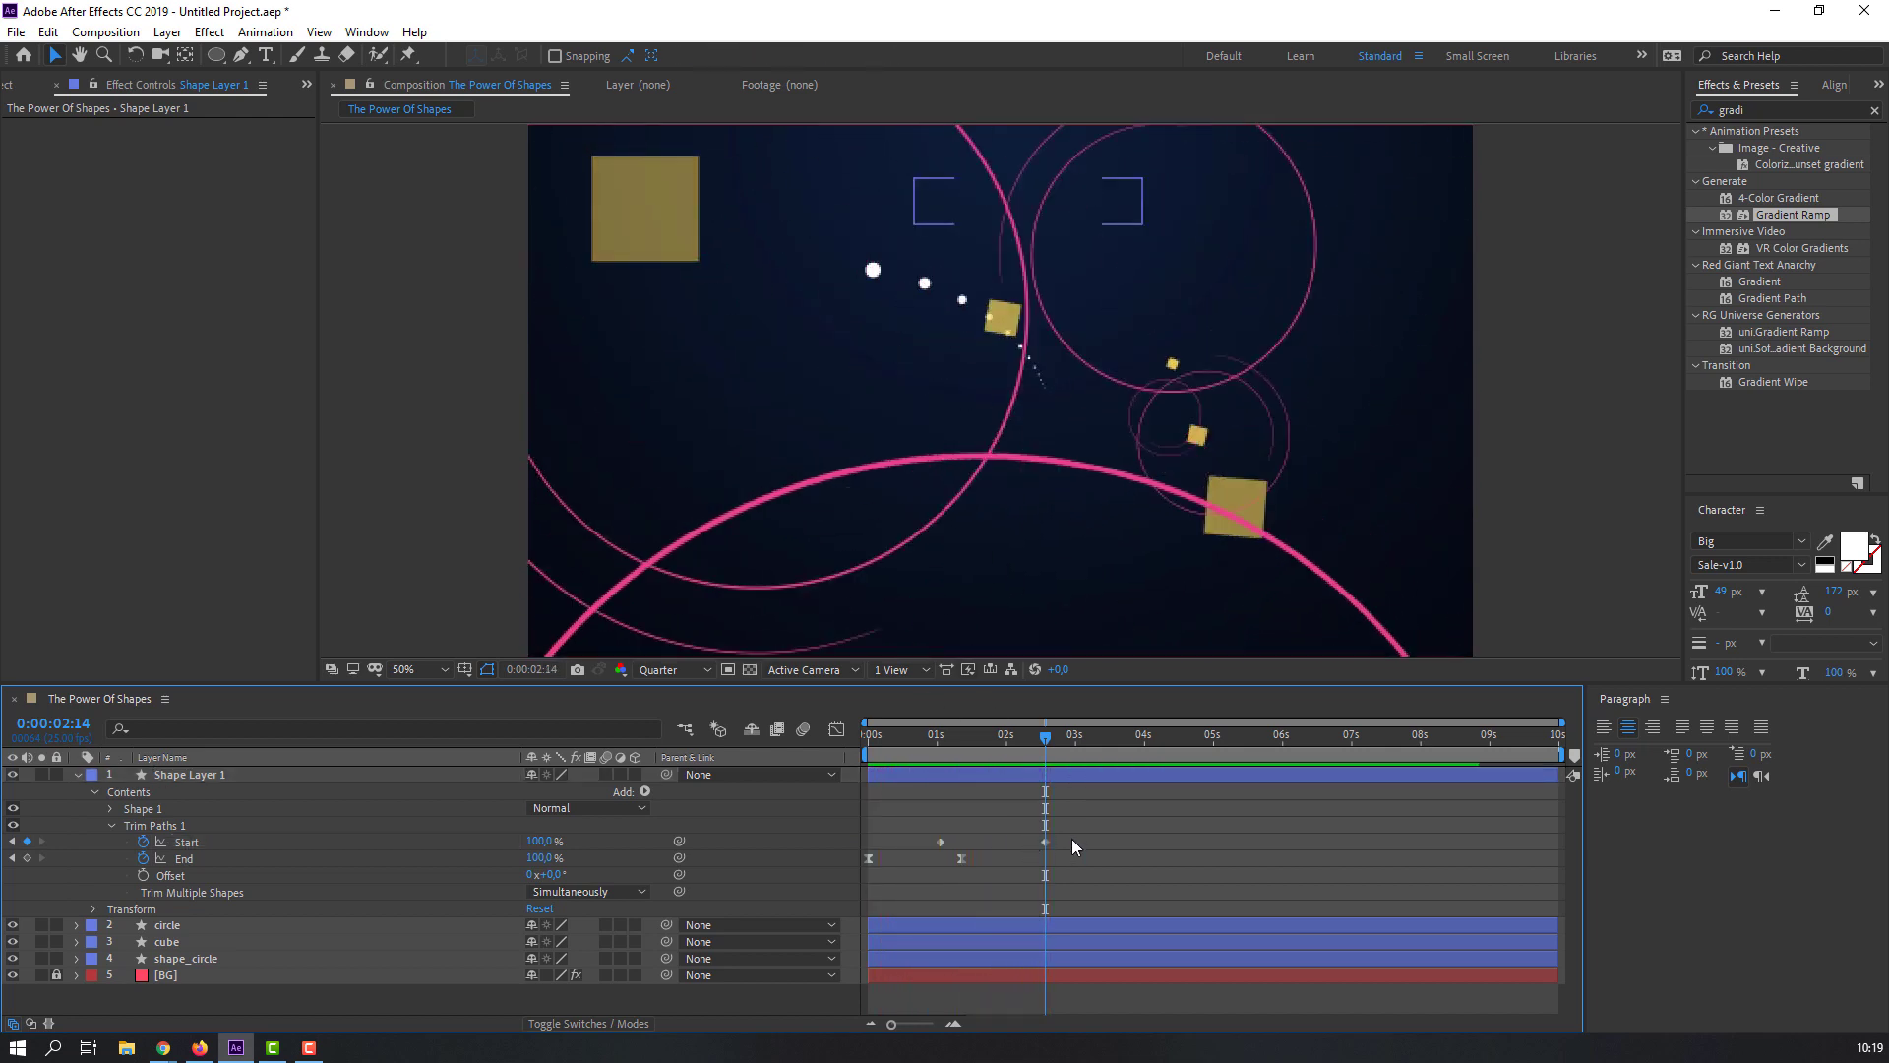
Step: Apply Easy Ease to both Trim Paths Start keyframes
left_click_drag(1089, 832, 912, 849)
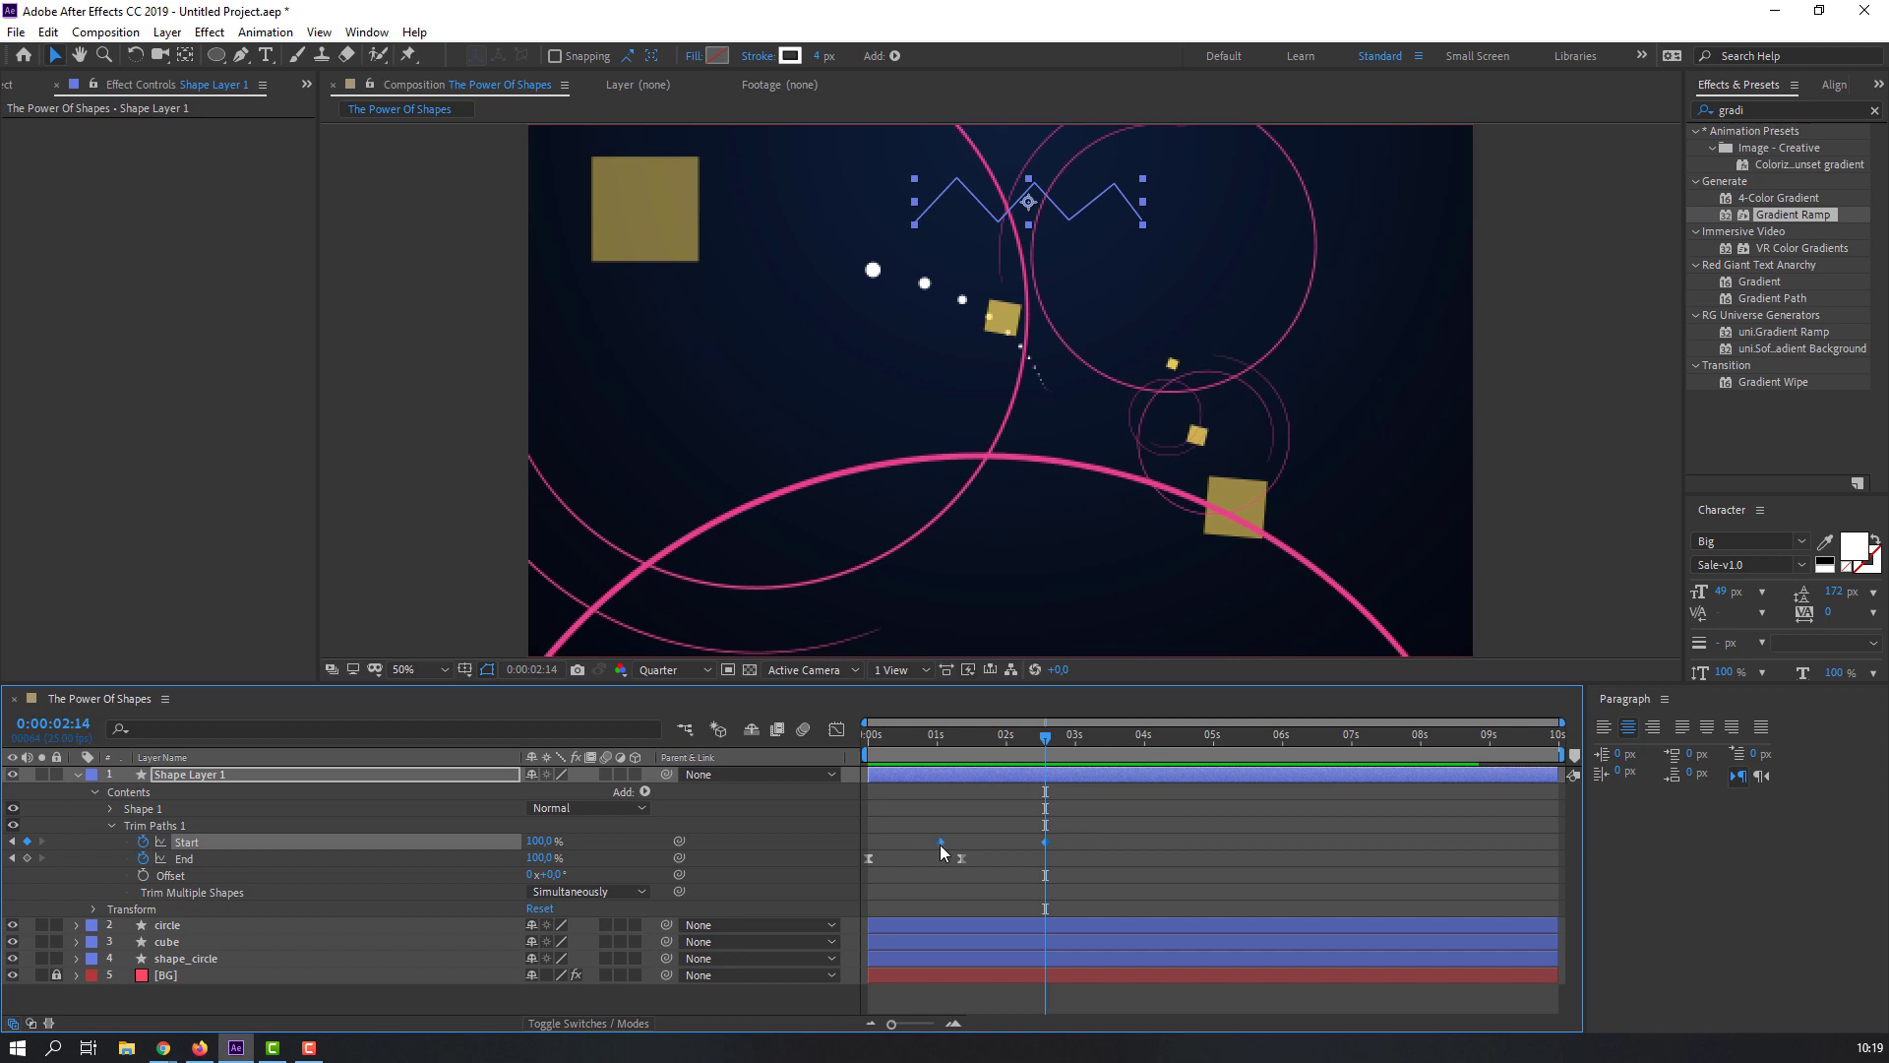
right_click(940, 843)
mouse_move(977, 832)
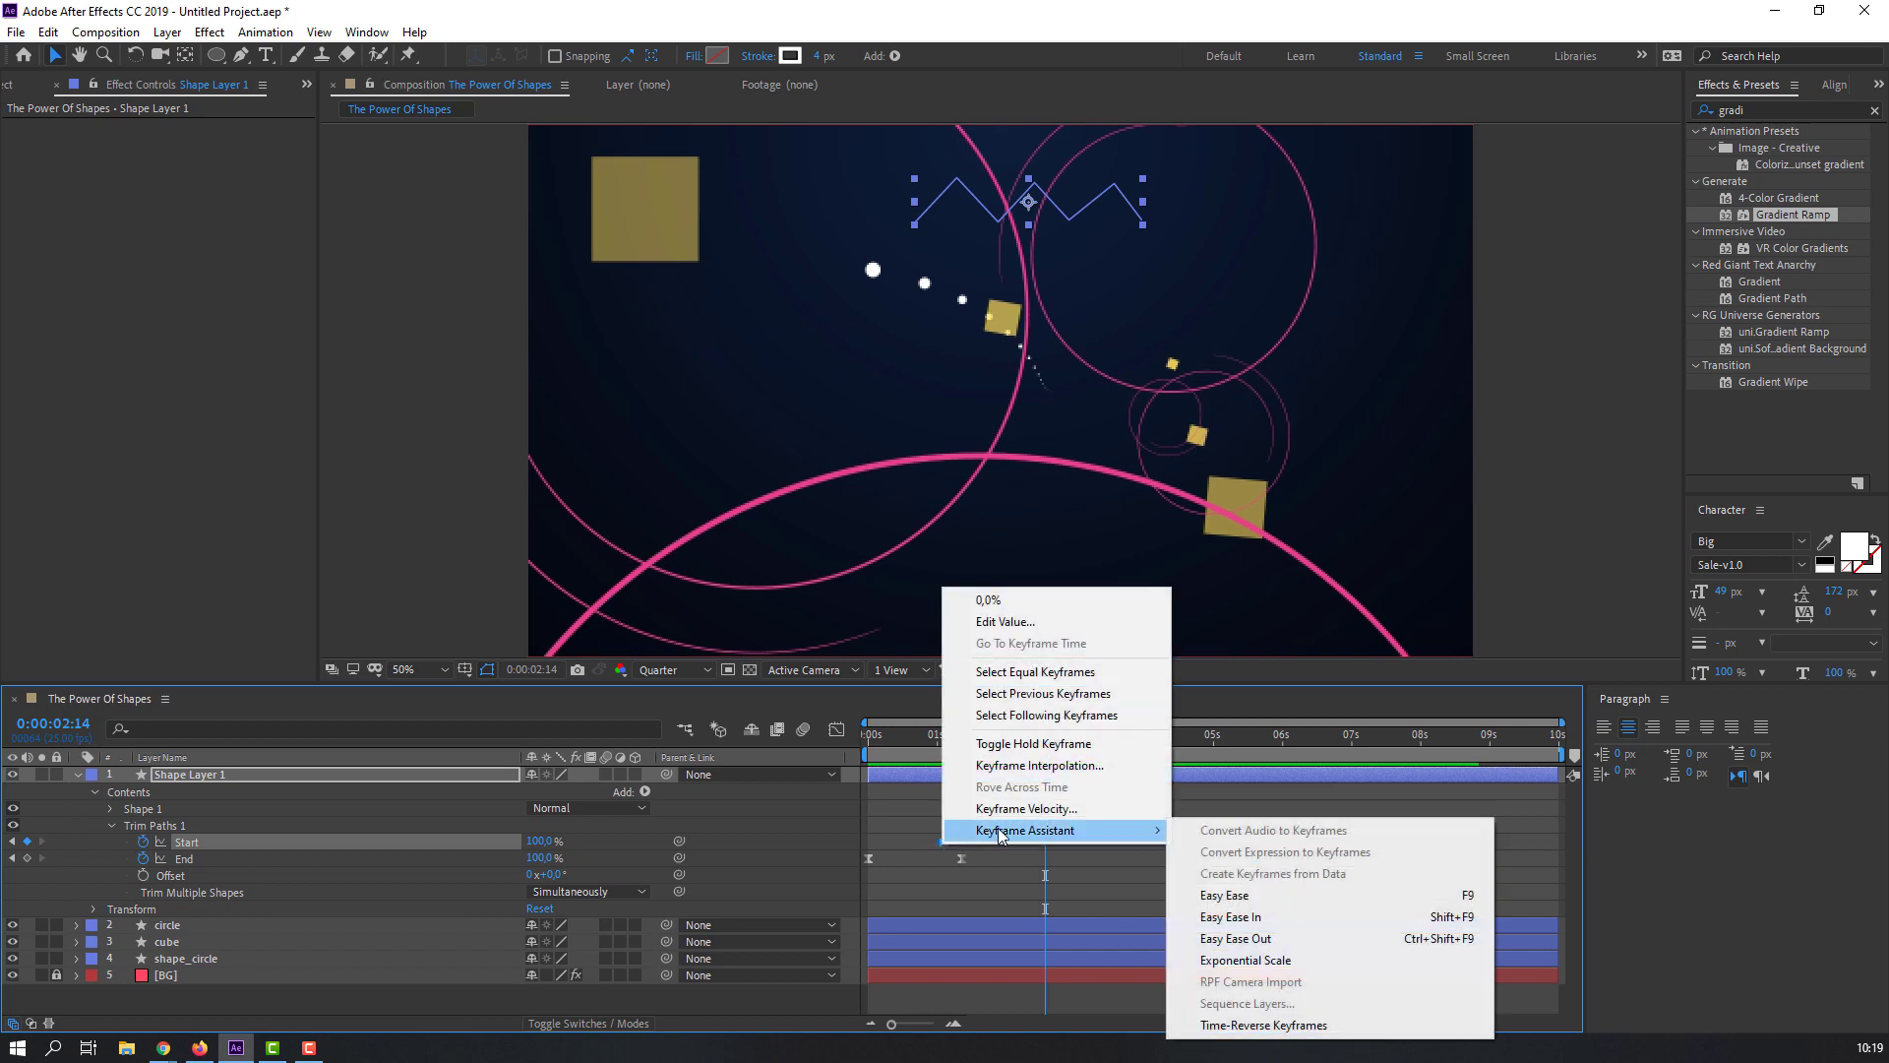
left_click(1210, 893)
Step: Shift the Start keyframes earlier, to about 0.6 seconds and 0:00:01:15, and preview the timing
left_click(1041, 852)
left_click_drag(1043, 841, 911, 852)
left_click(930, 876)
key("space")
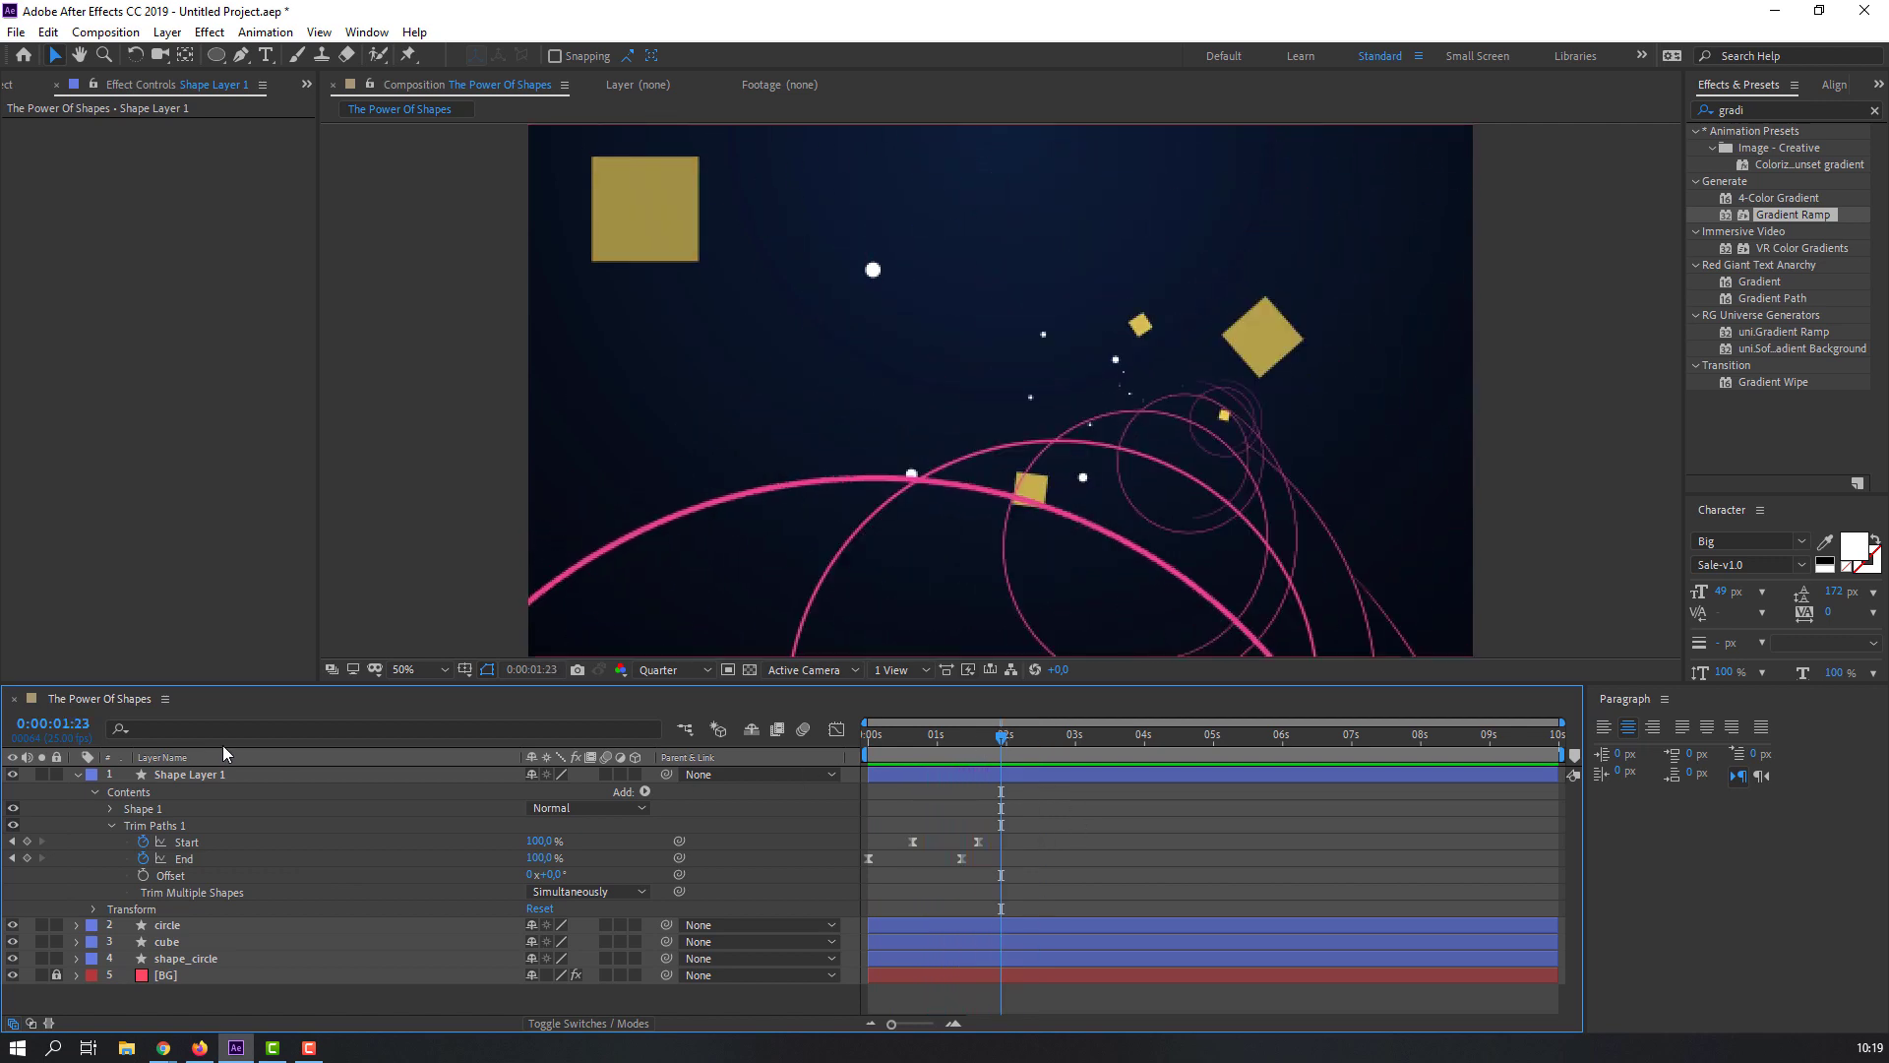
Step: Collapse the zigzag layer and split it at 0:00:01:15
left_click(91, 774)
left_click(972, 746)
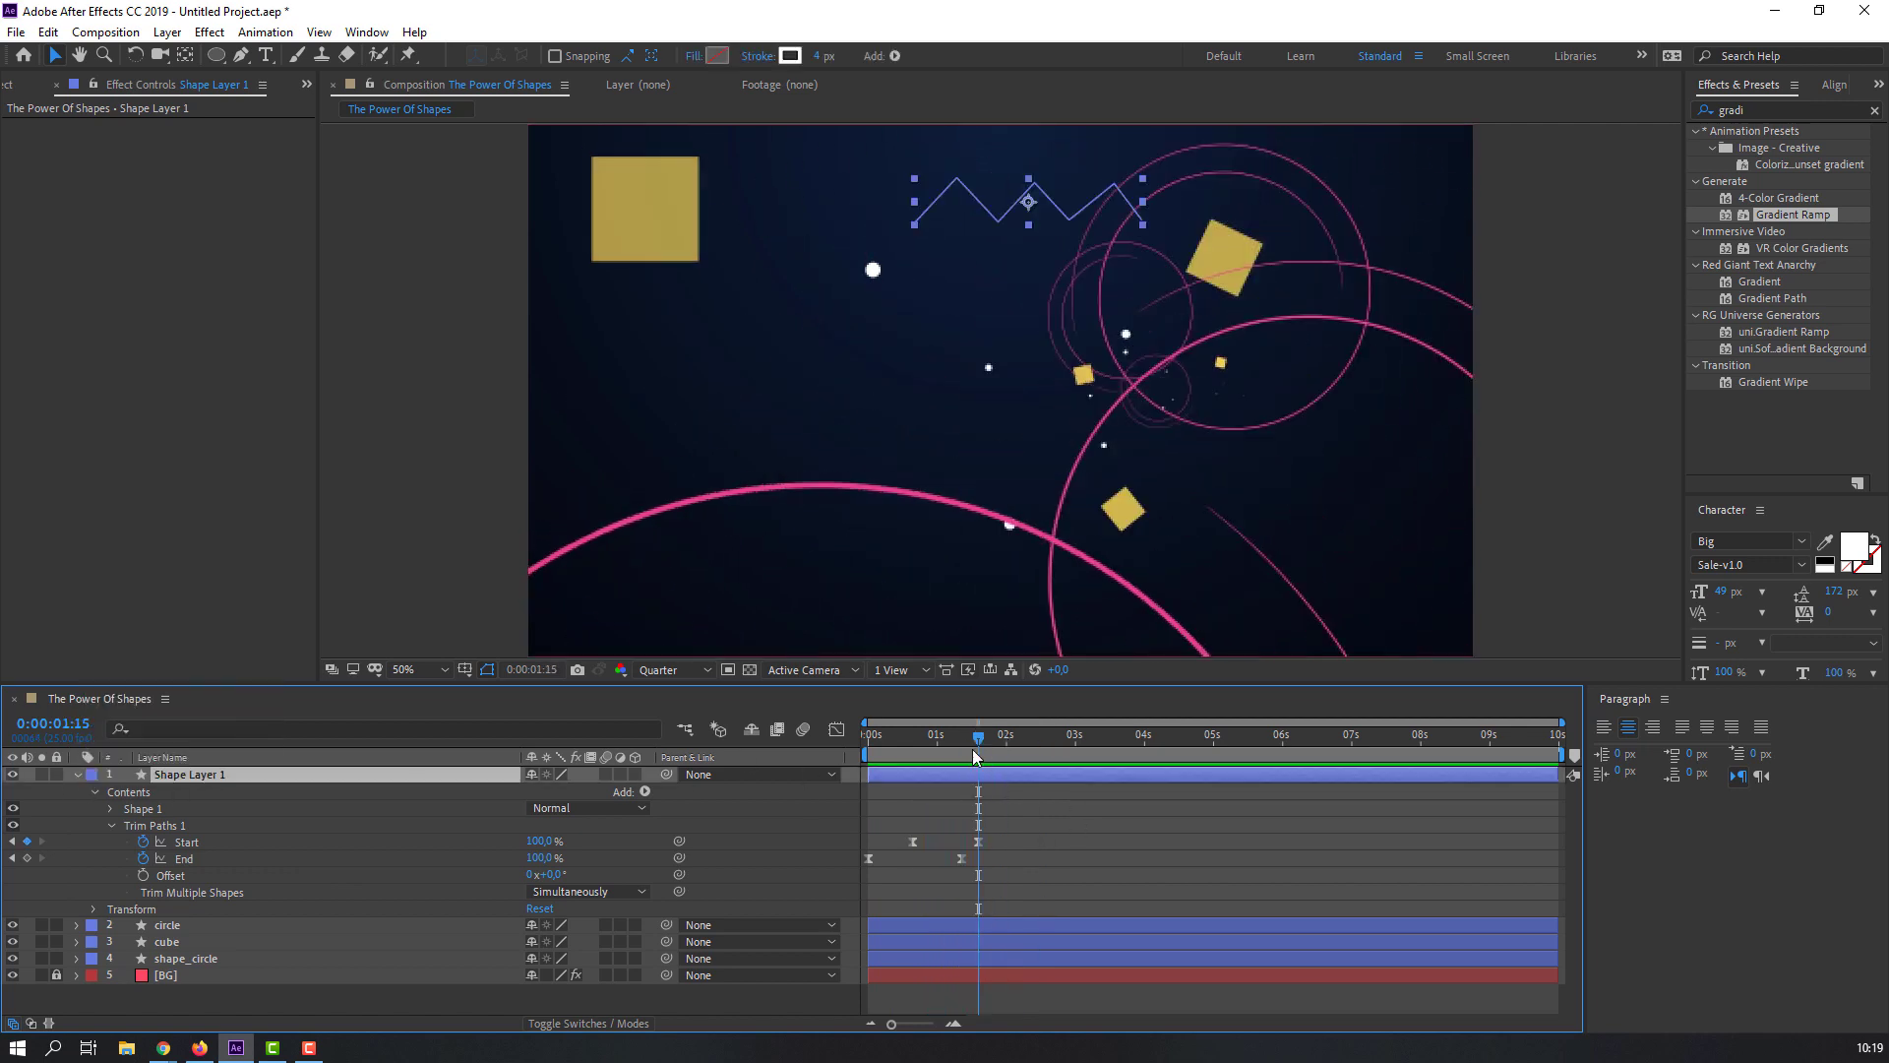
key("Page_Down")
key("Page_Down")
key("Page_Down")
key("Page_Down")
left_click(78, 774)
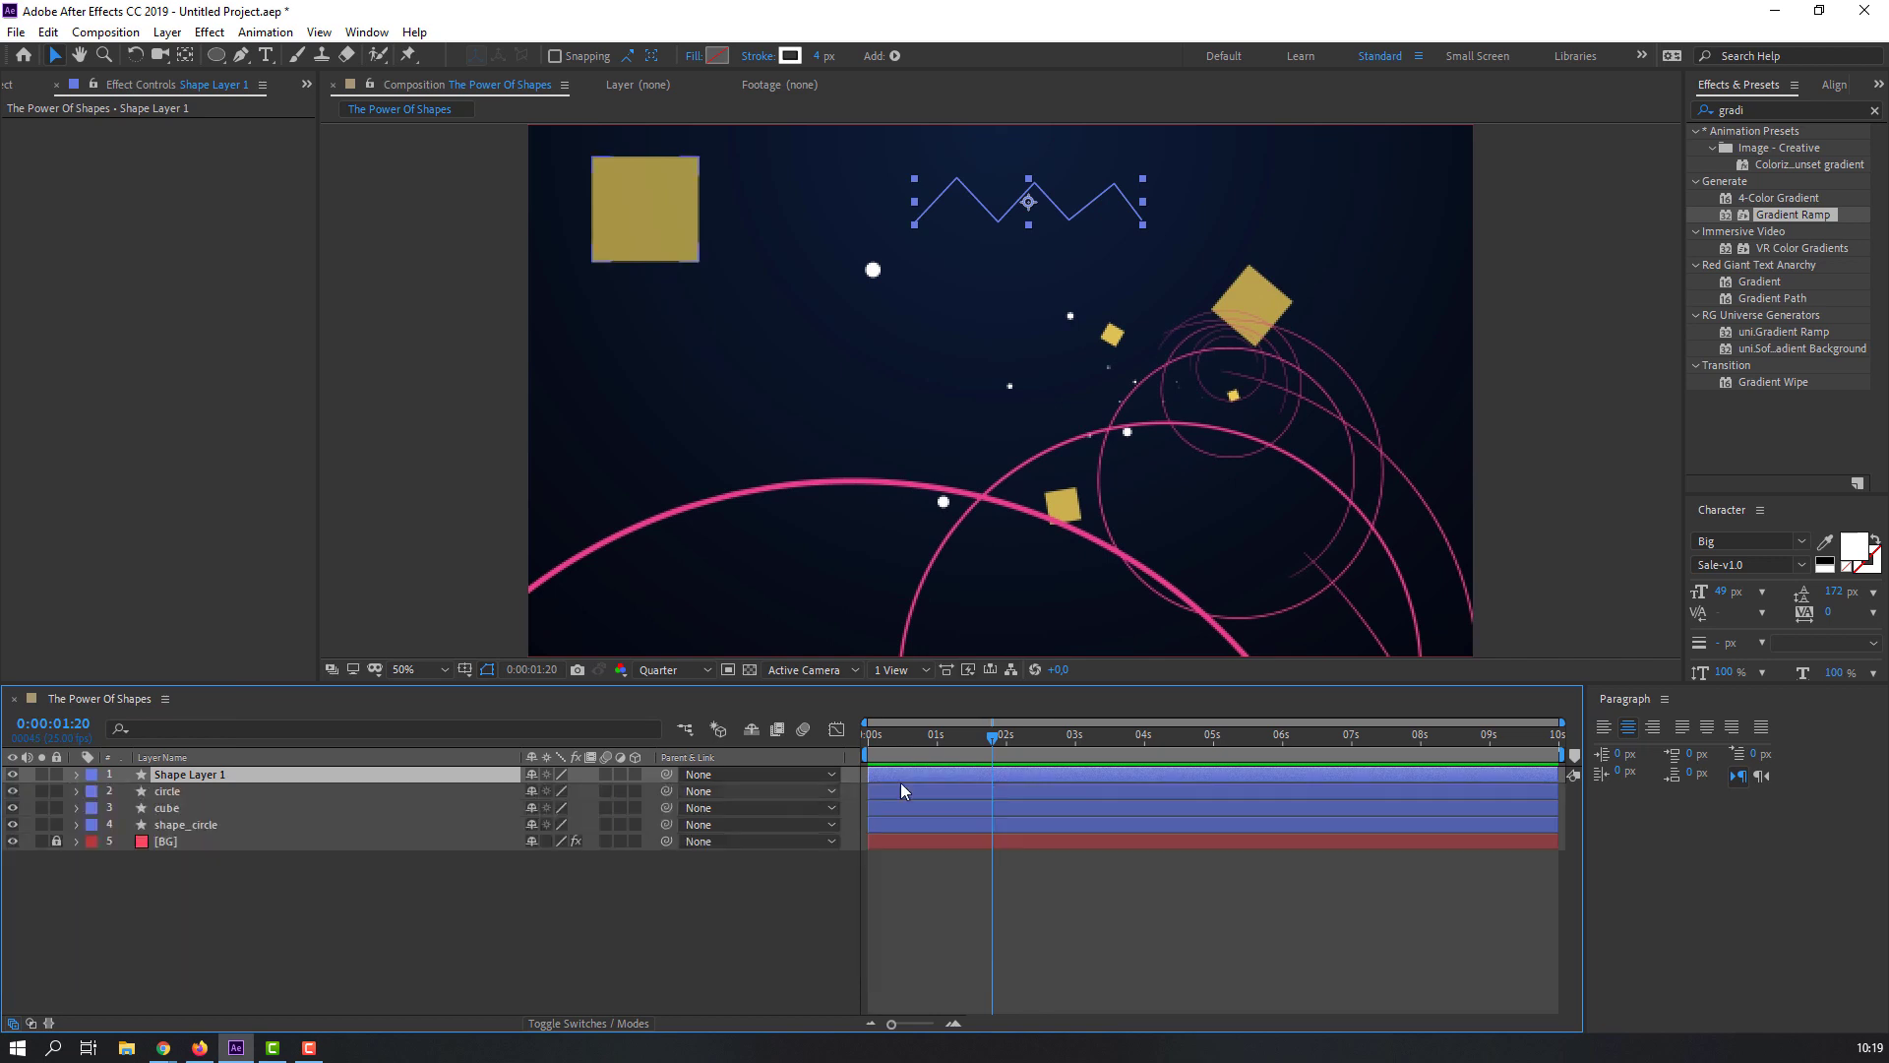
left_click_drag(933, 738, 978, 738)
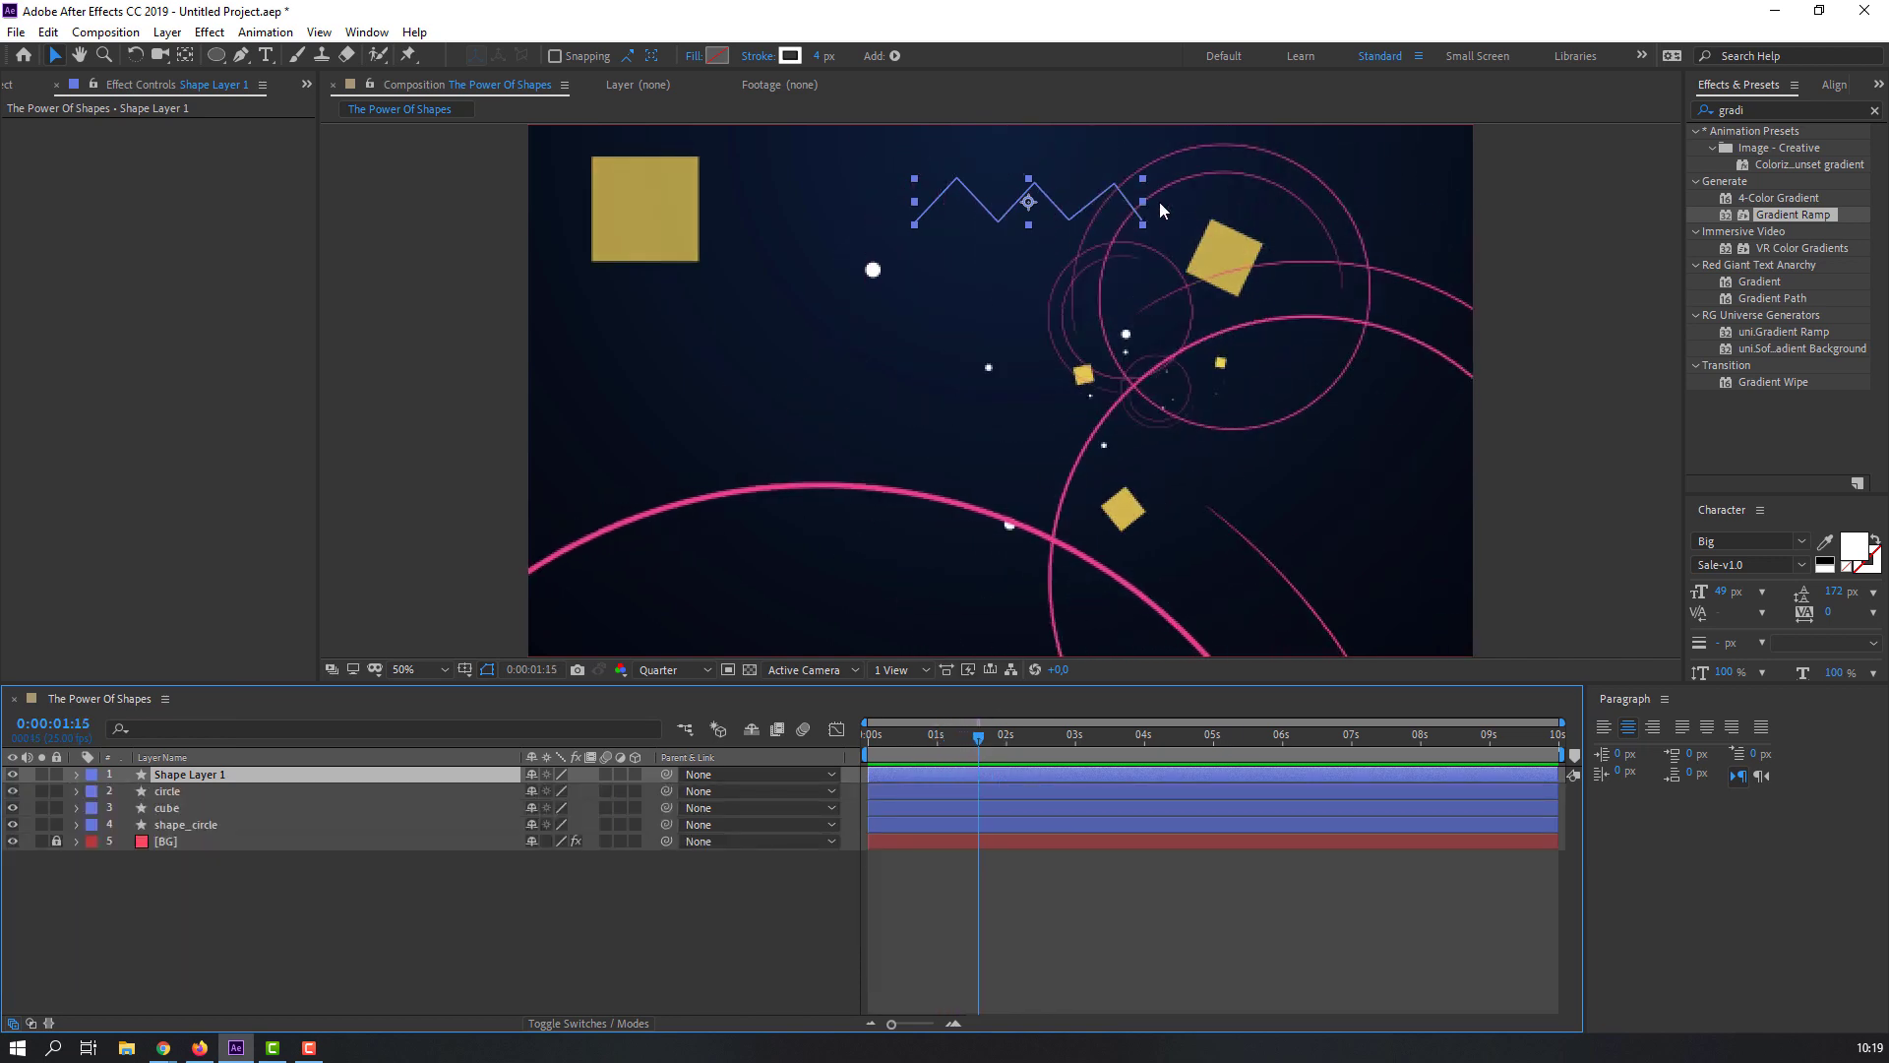
left_click(47, 31)
left_click(92, 306)
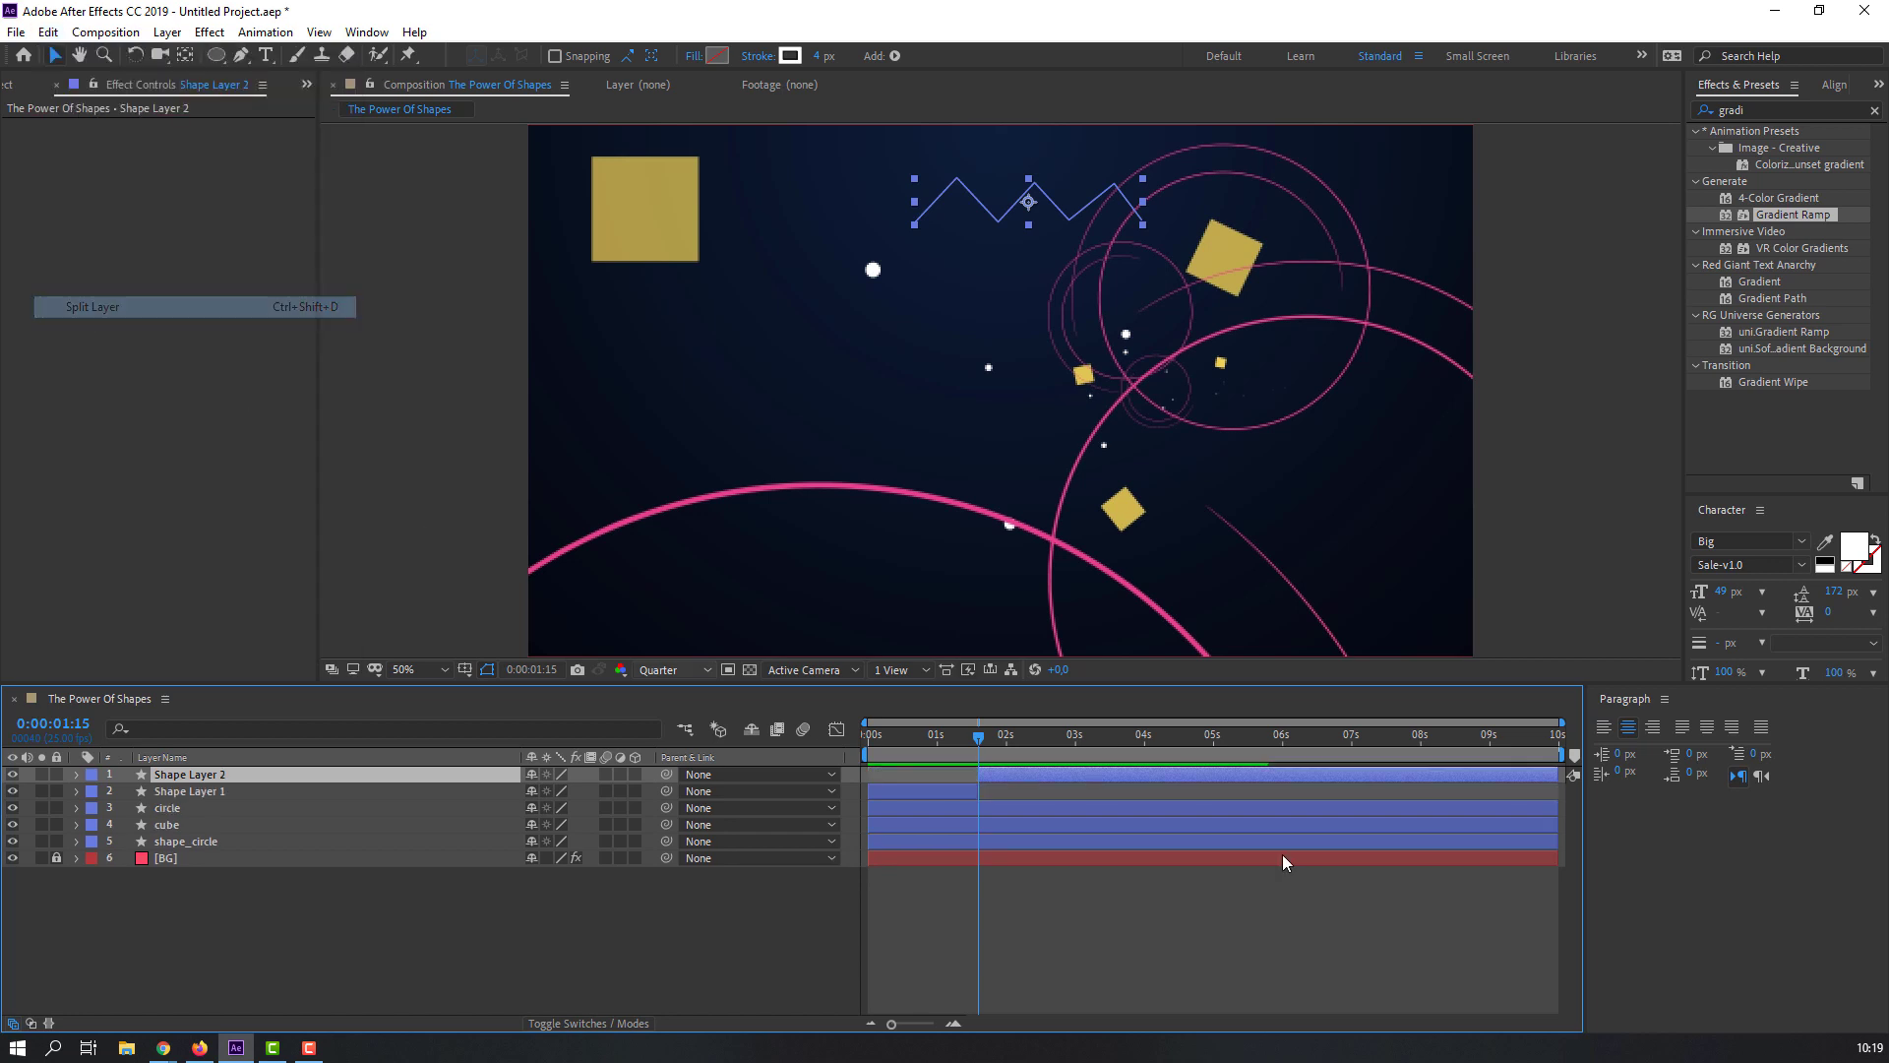
Step: Delete the part of the split zigzag layer that lies after 0:00:01:15
left_click(1104, 915)
left_click(1001, 776)
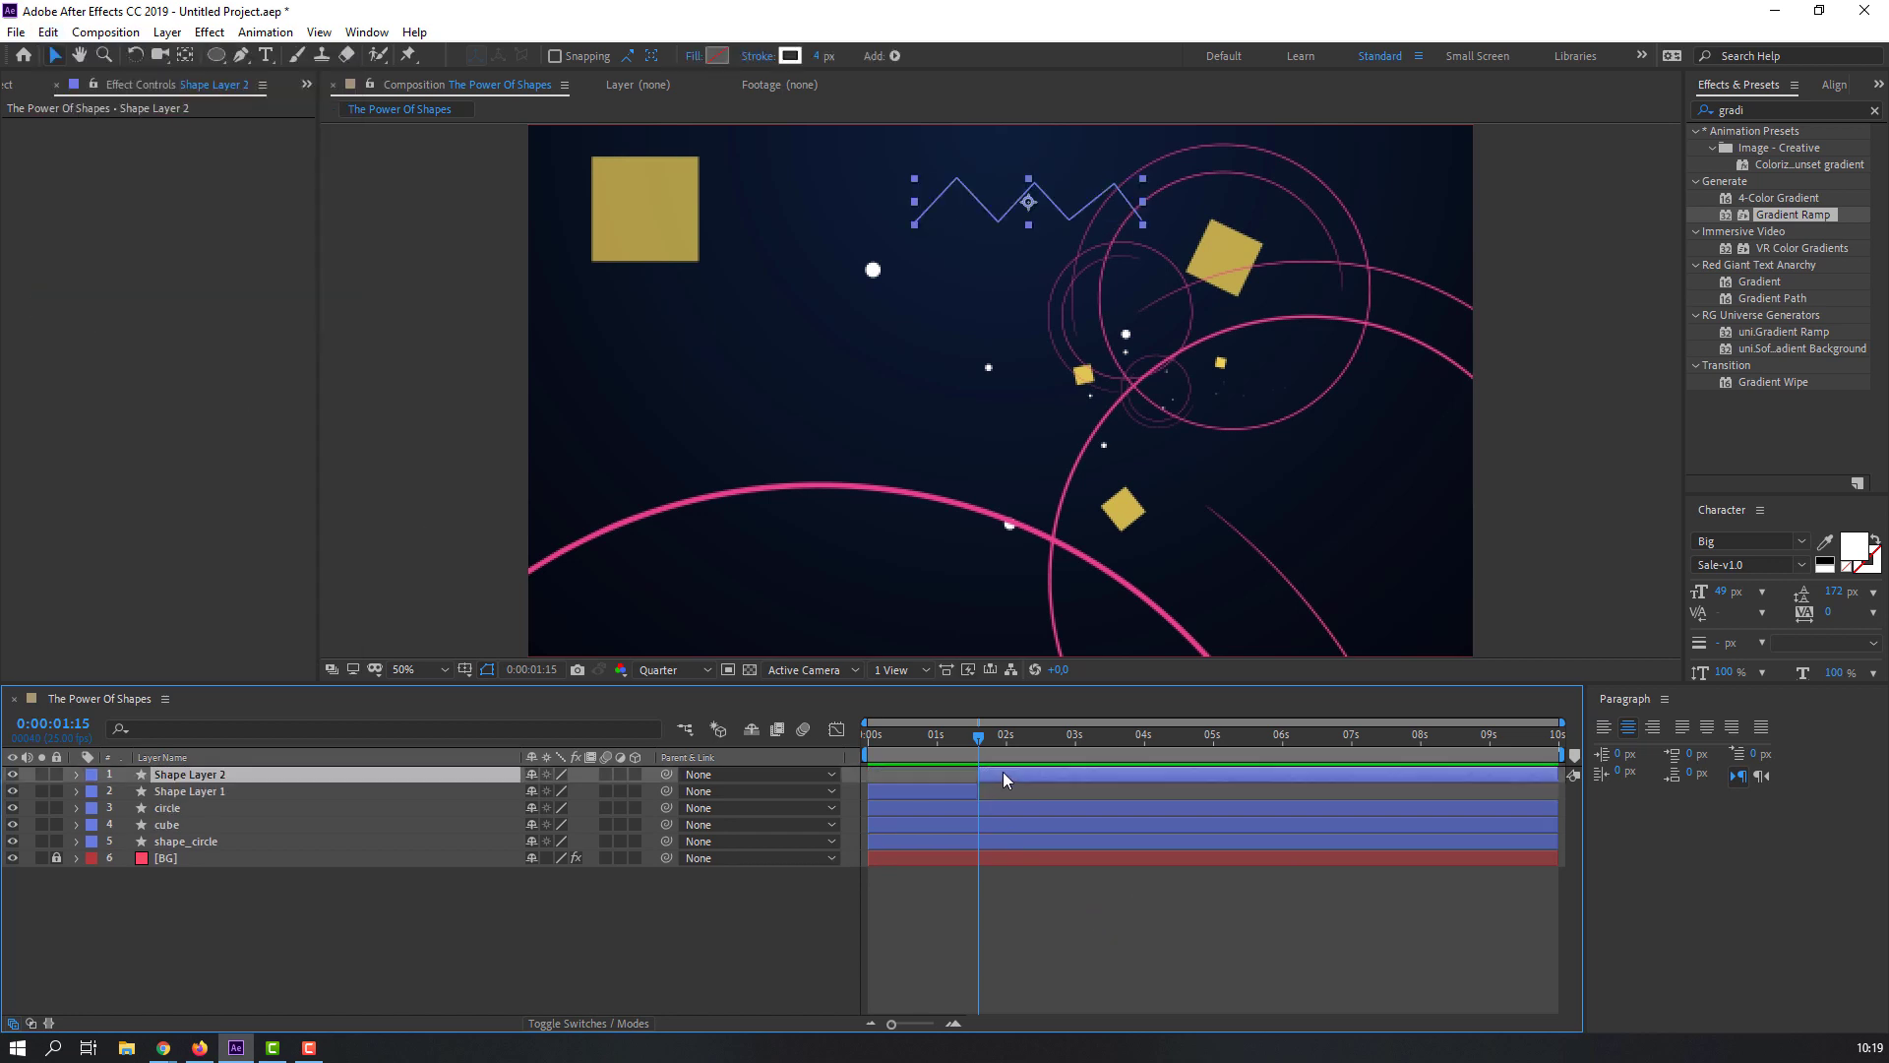
key("Delete")
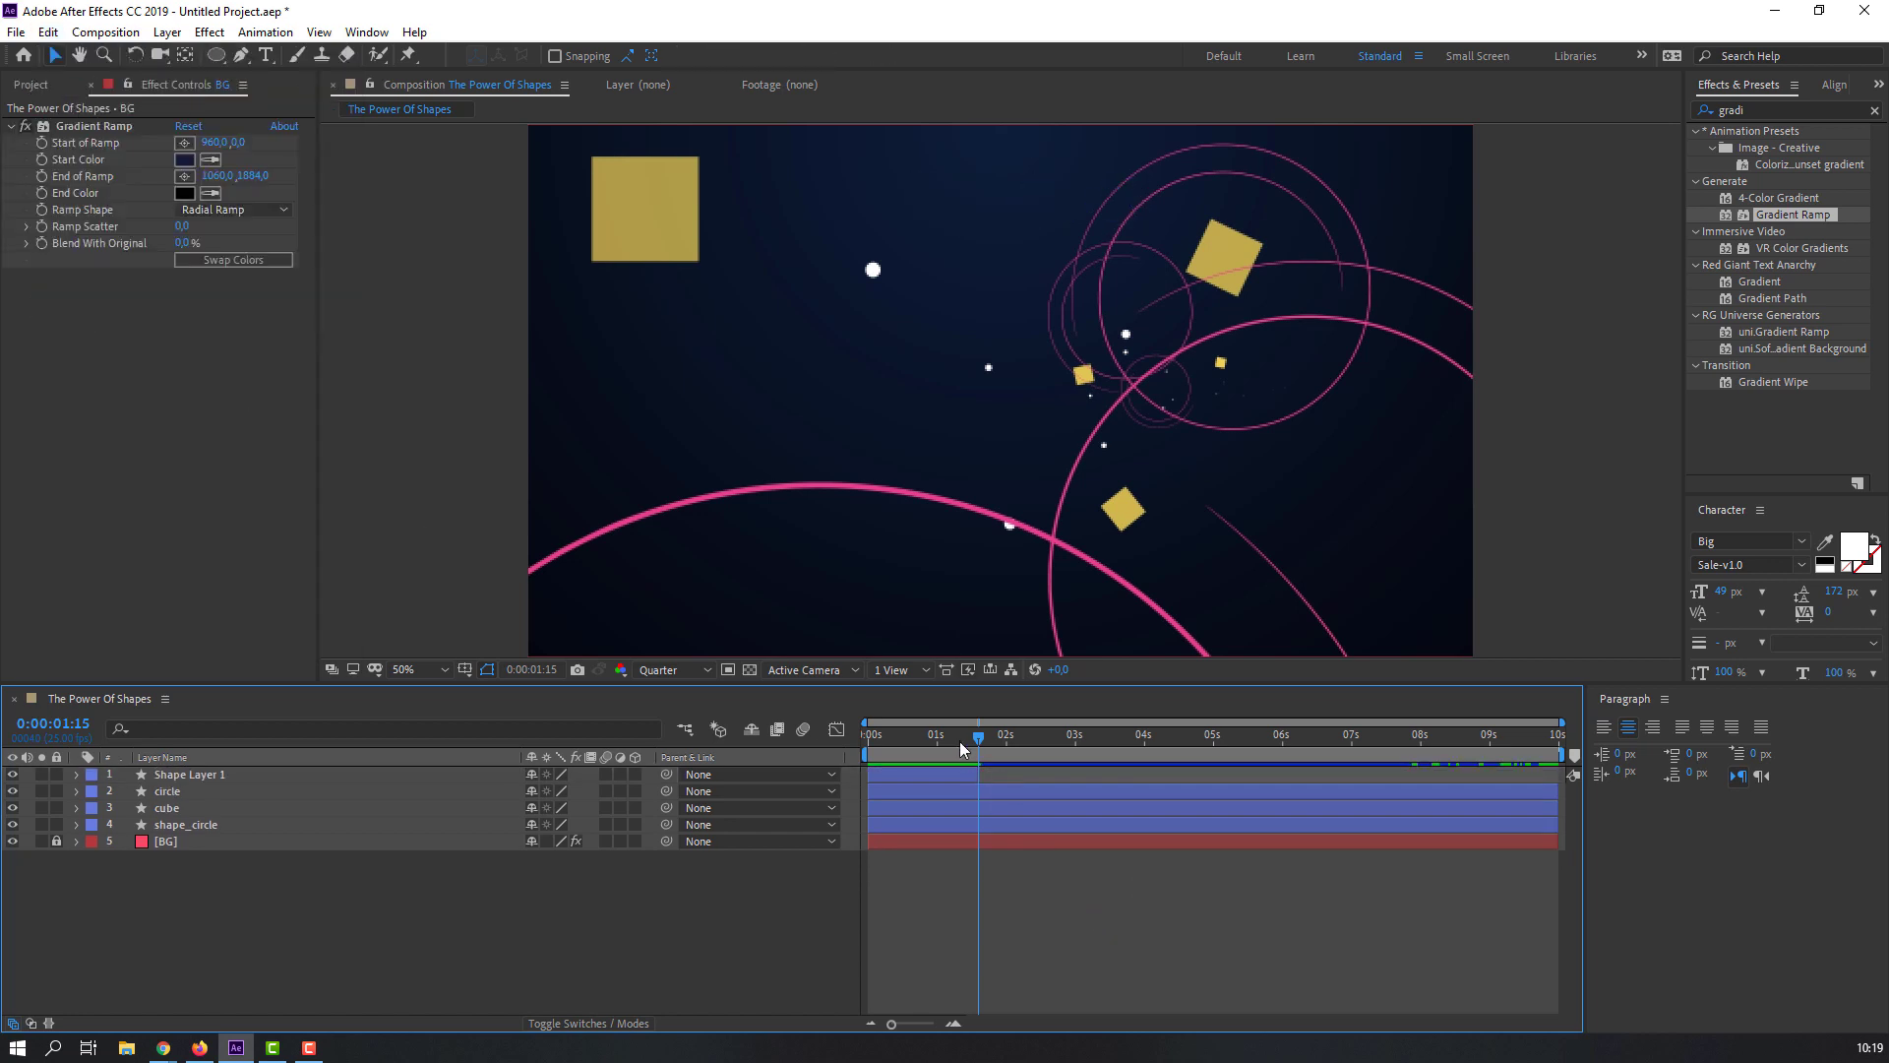
Step: Add a Repeater to the zigzag shape layer and set its Copies to 5
left_click_drag(959, 740, 929, 773)
left_click(177, 776)
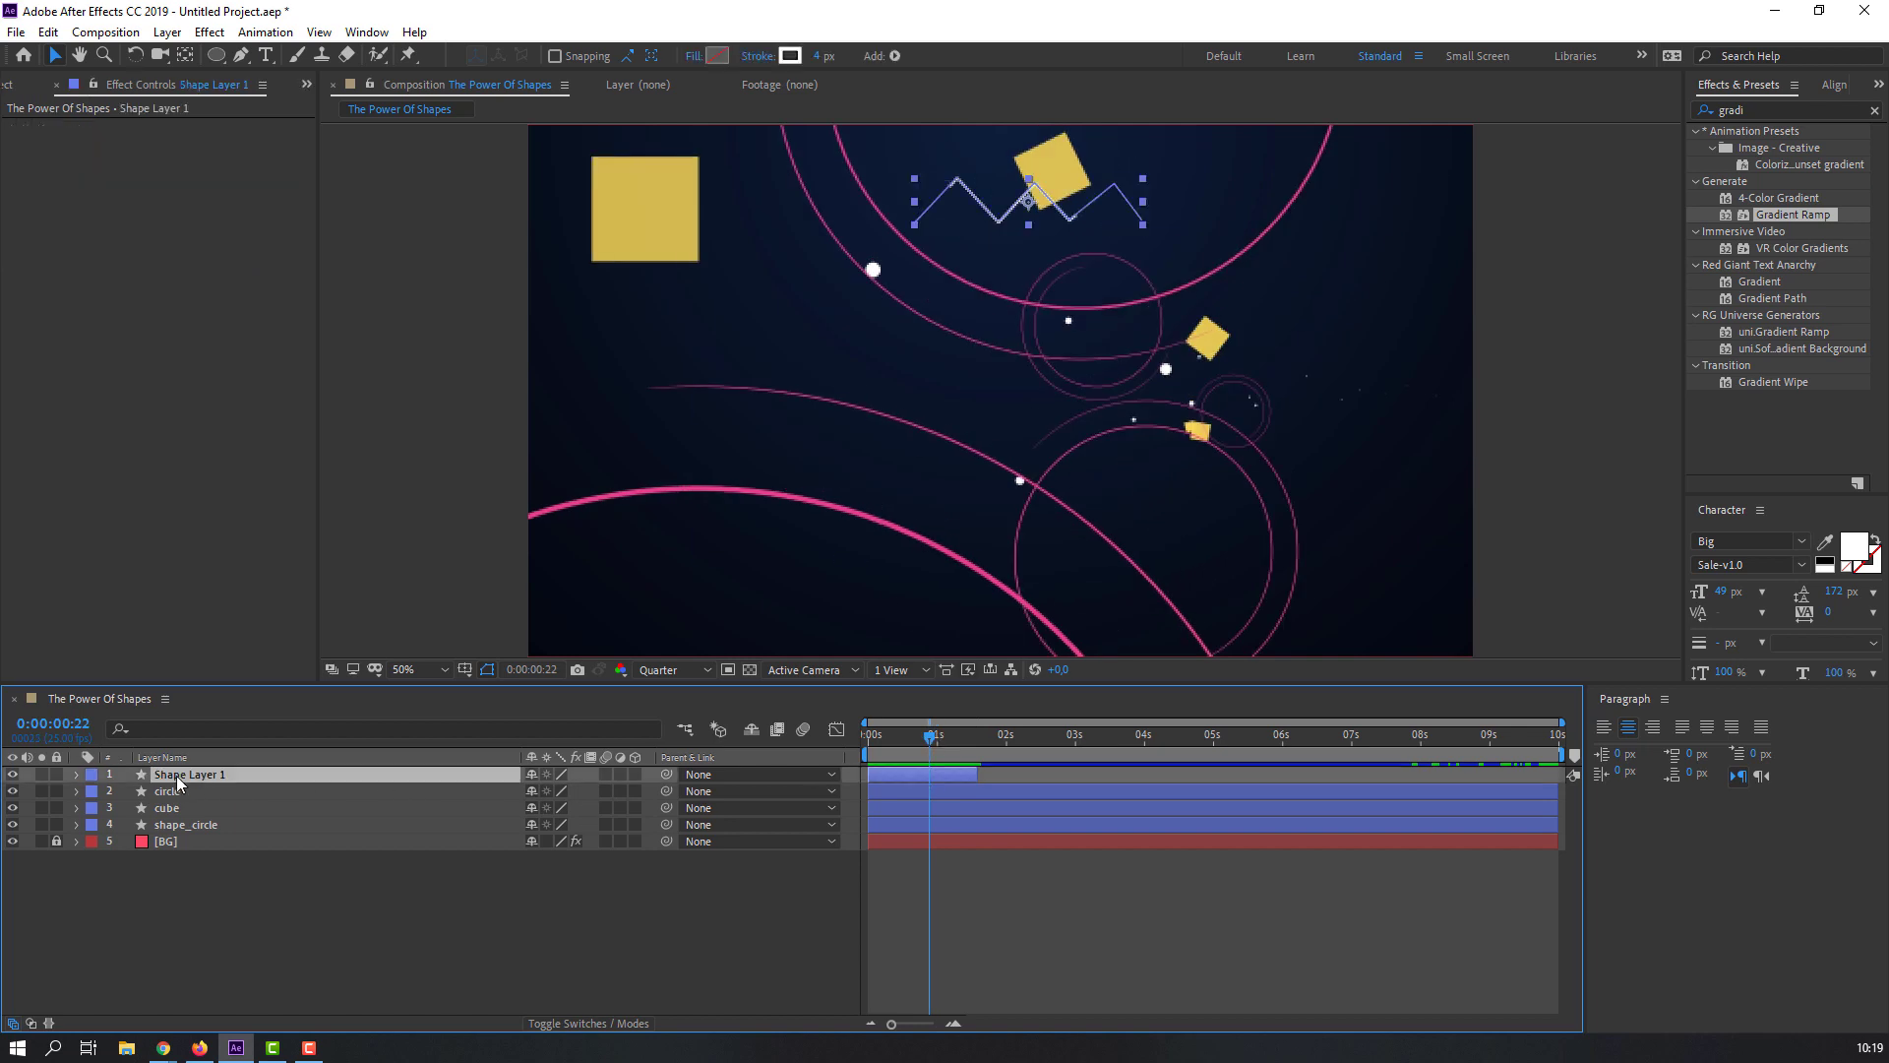
left_click(897, 57)
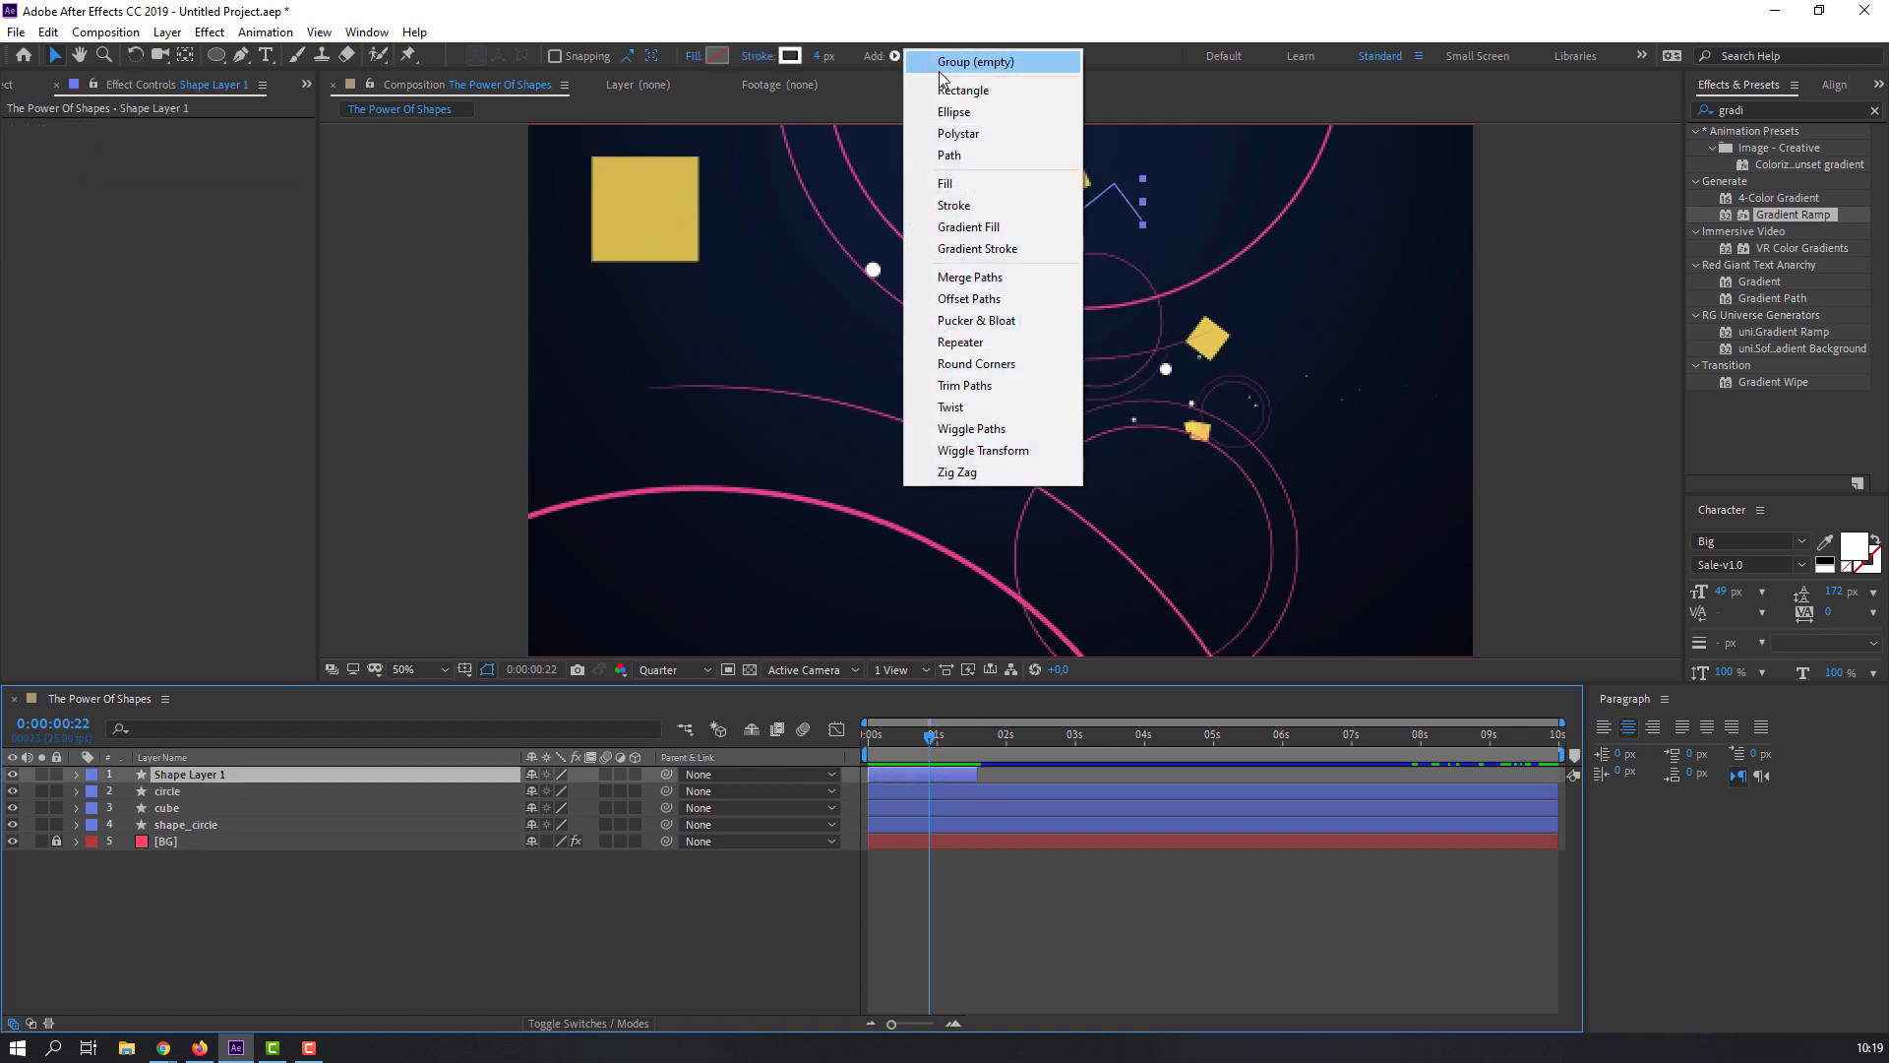
left_click(953, 342)
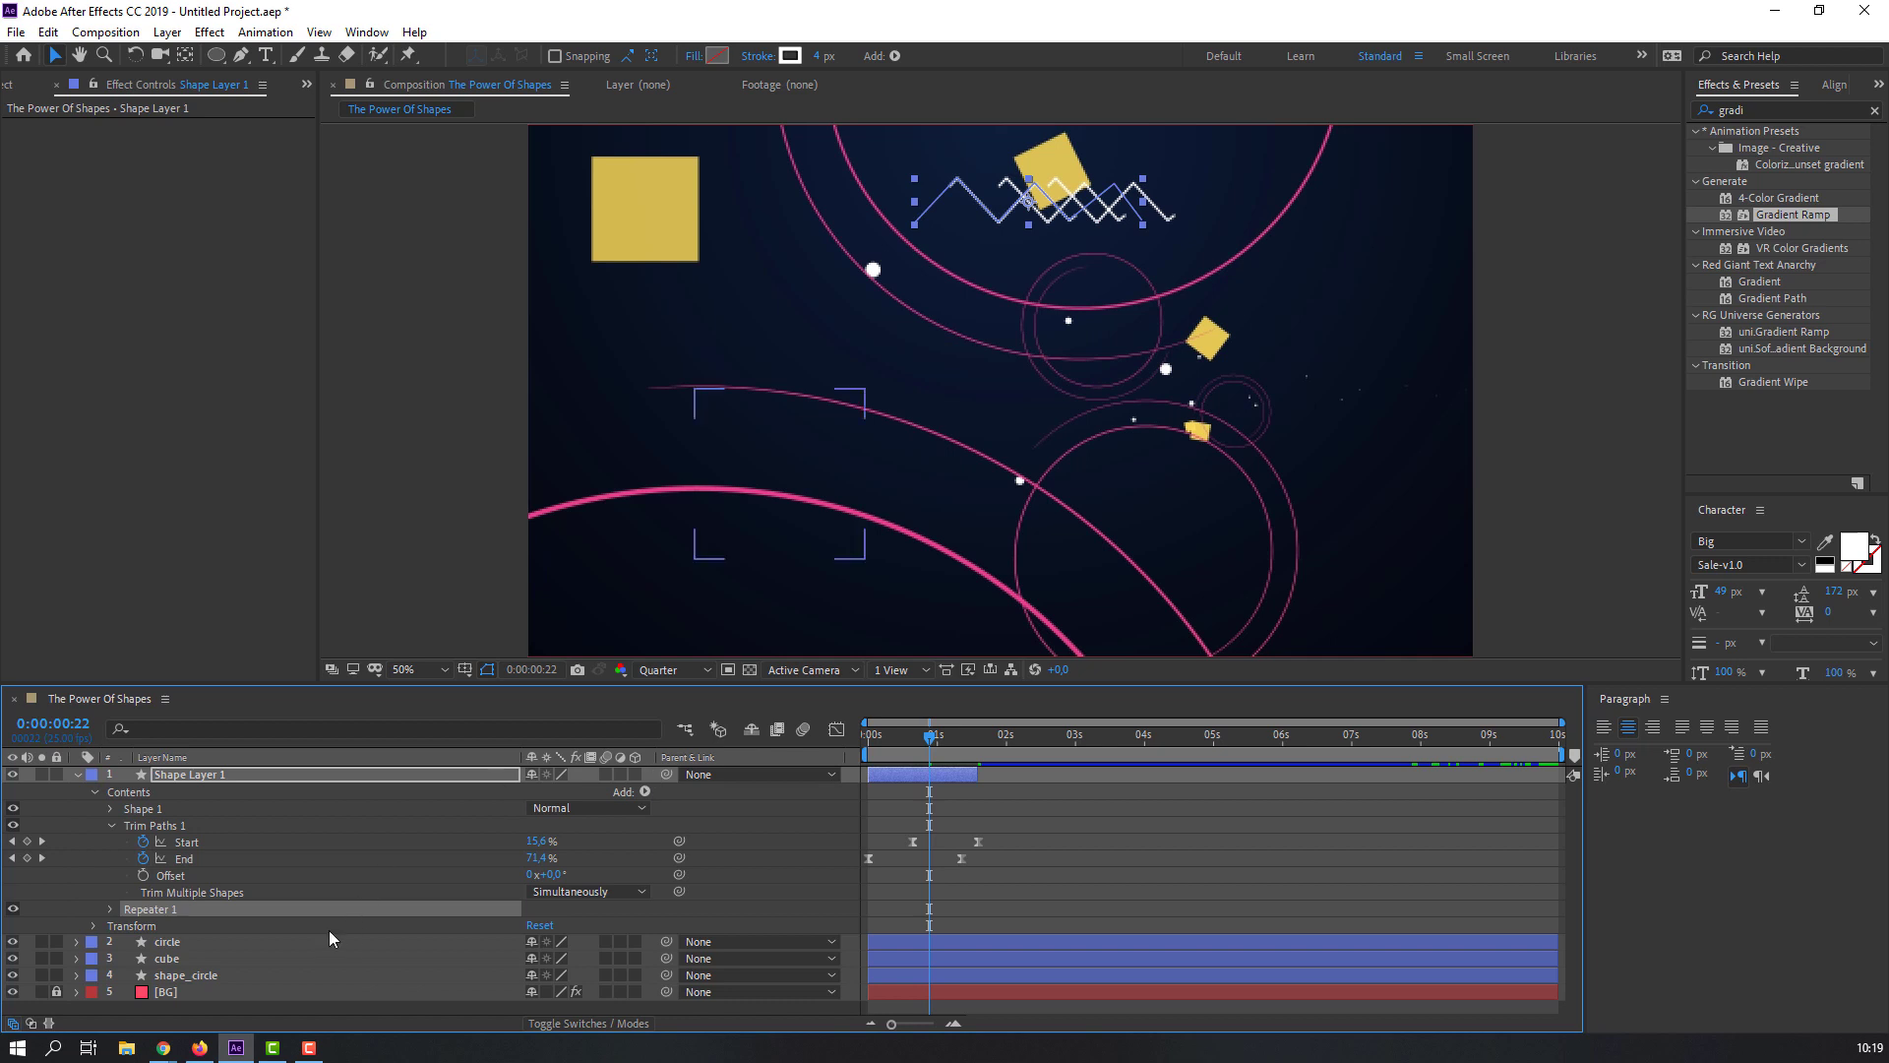
left_click(110, 908)
scroll(76, 880, "down", 1)
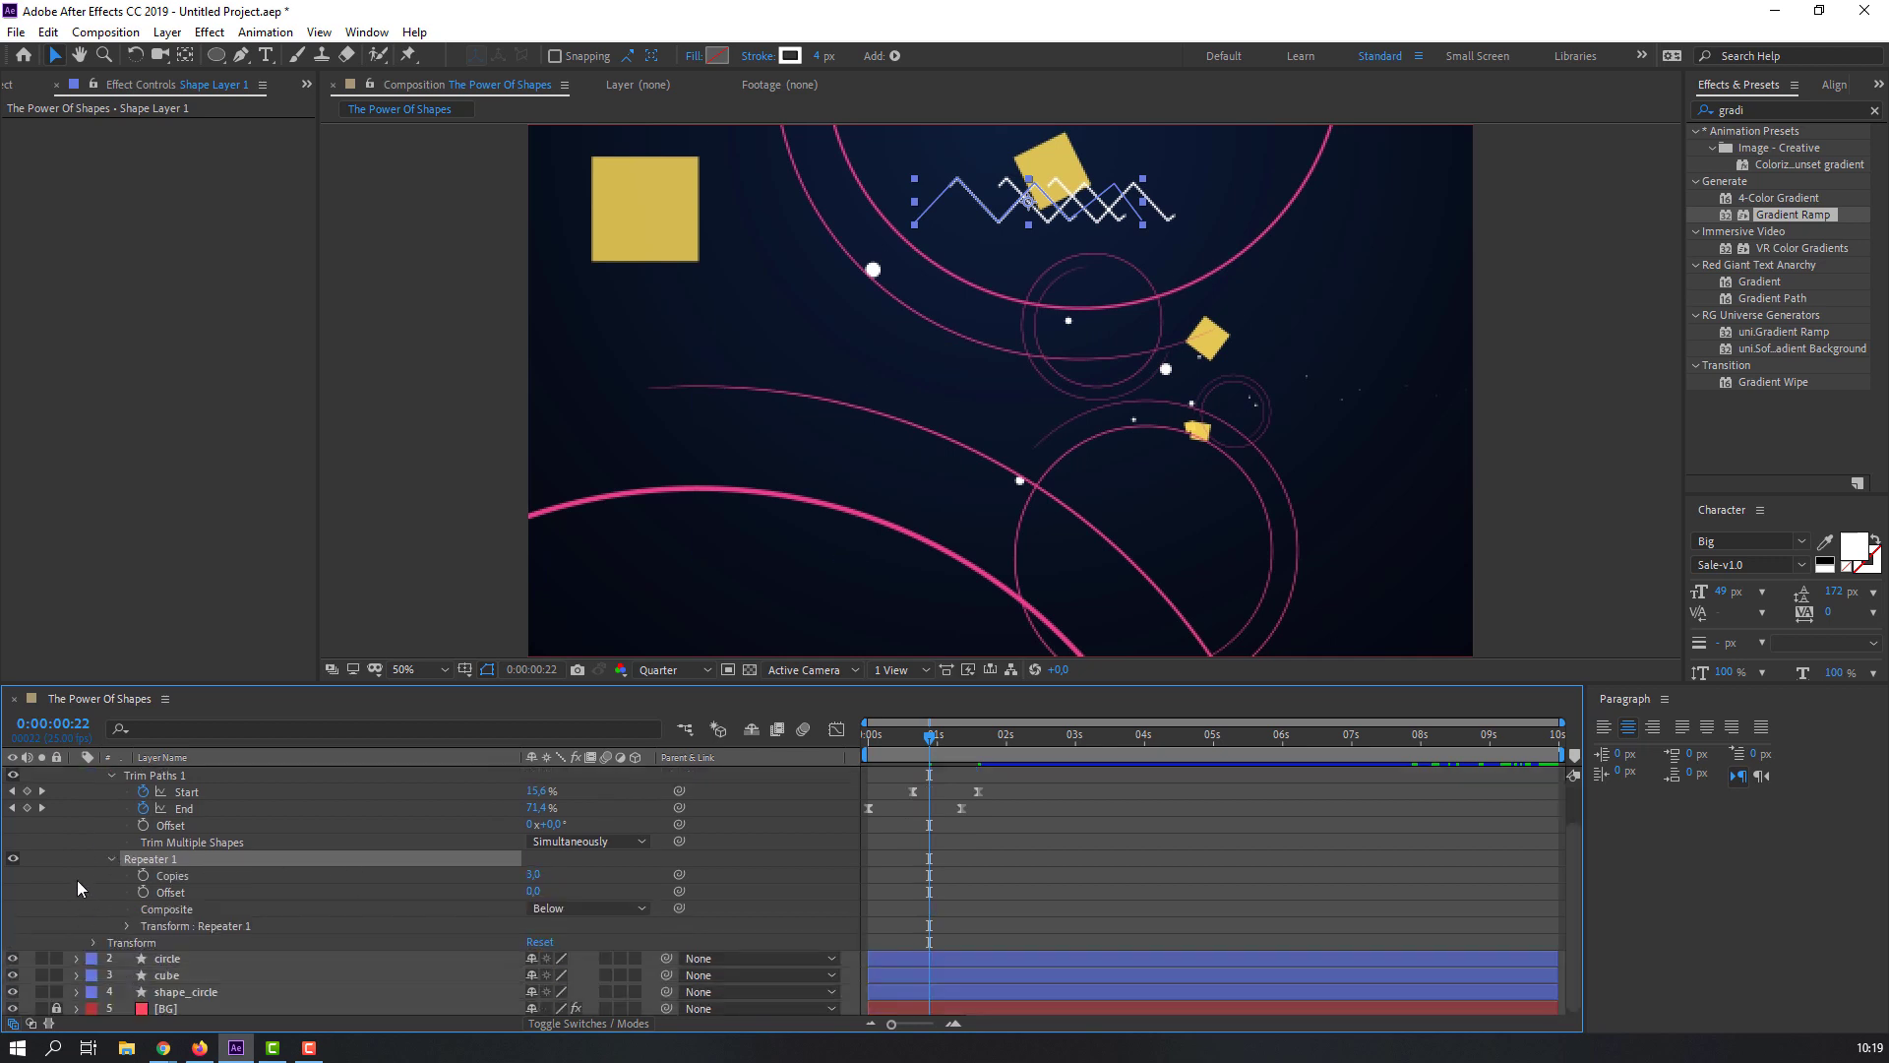
left_click(532, 874)
type("5")
key("Return")
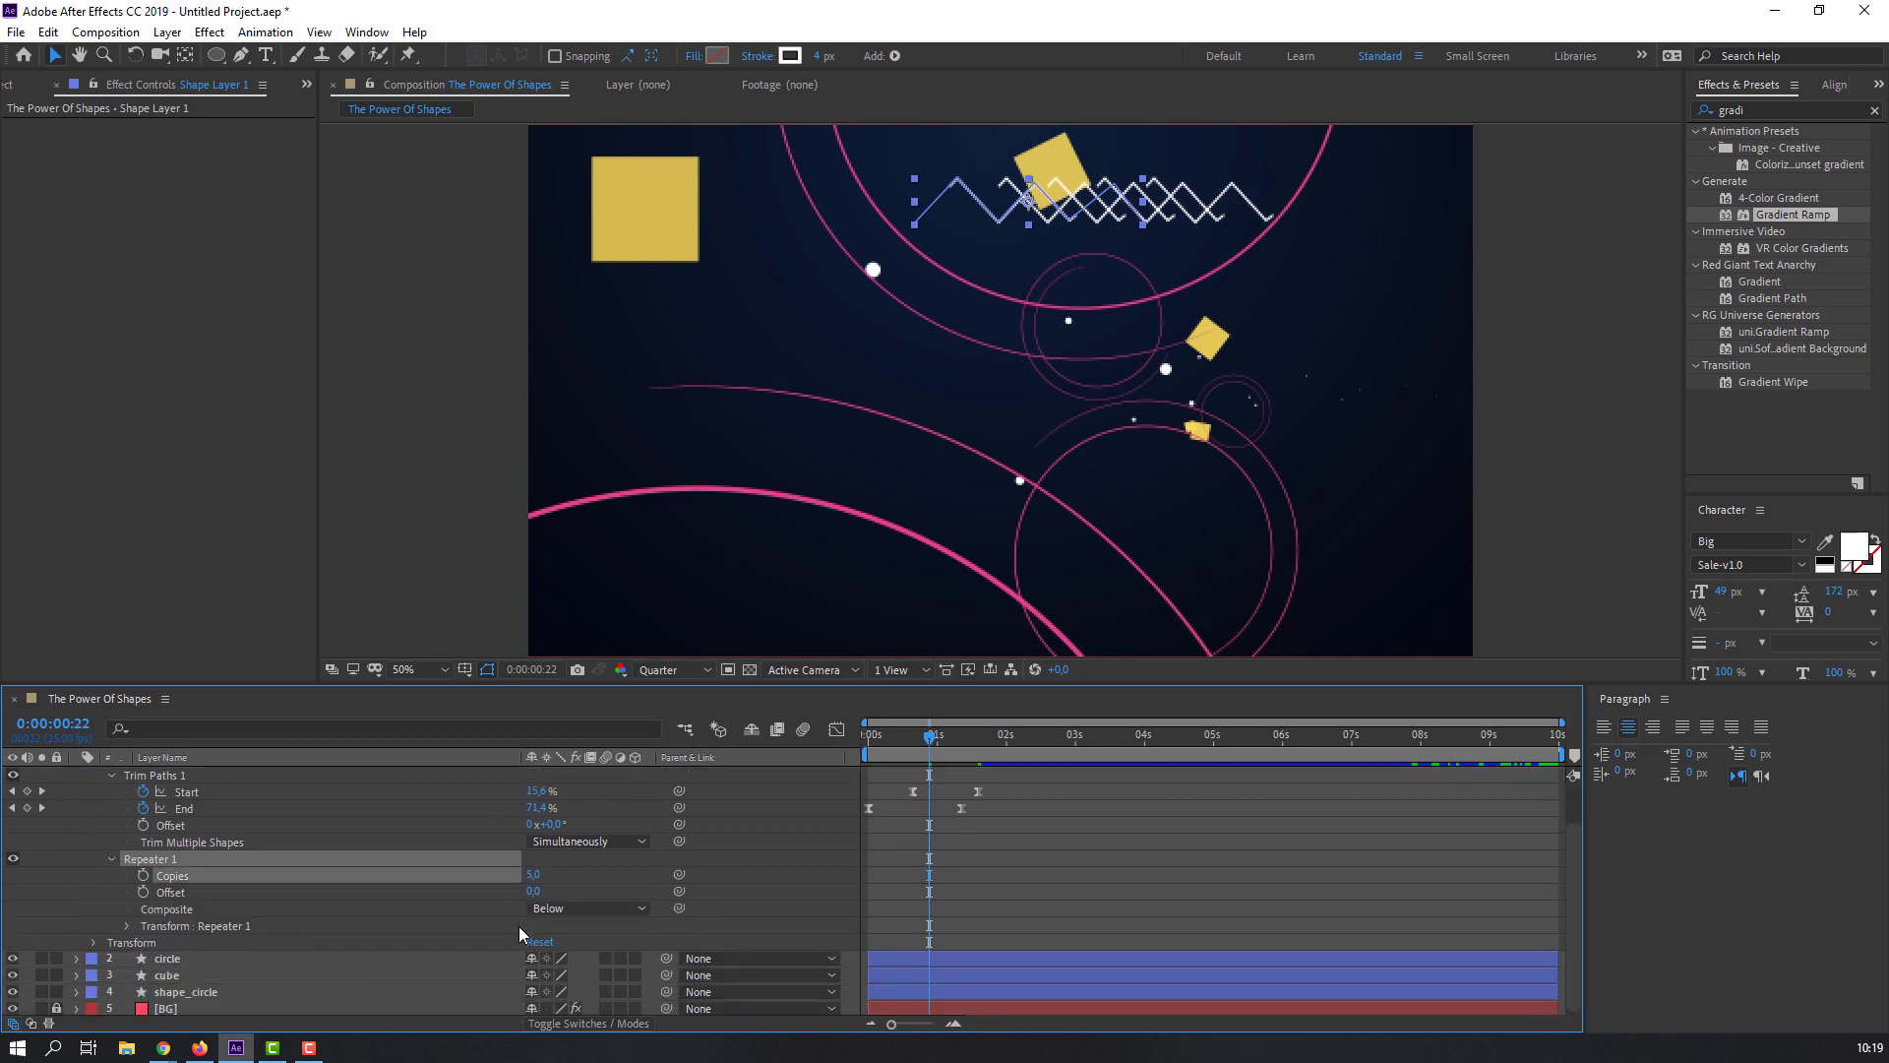
Step: Set the zigzag Repeater's Rotation to 49° and its horizontal Anchor Point to 143, and preview the animation
left_click(125, 925)
scroll(83, 917, "down", 2)
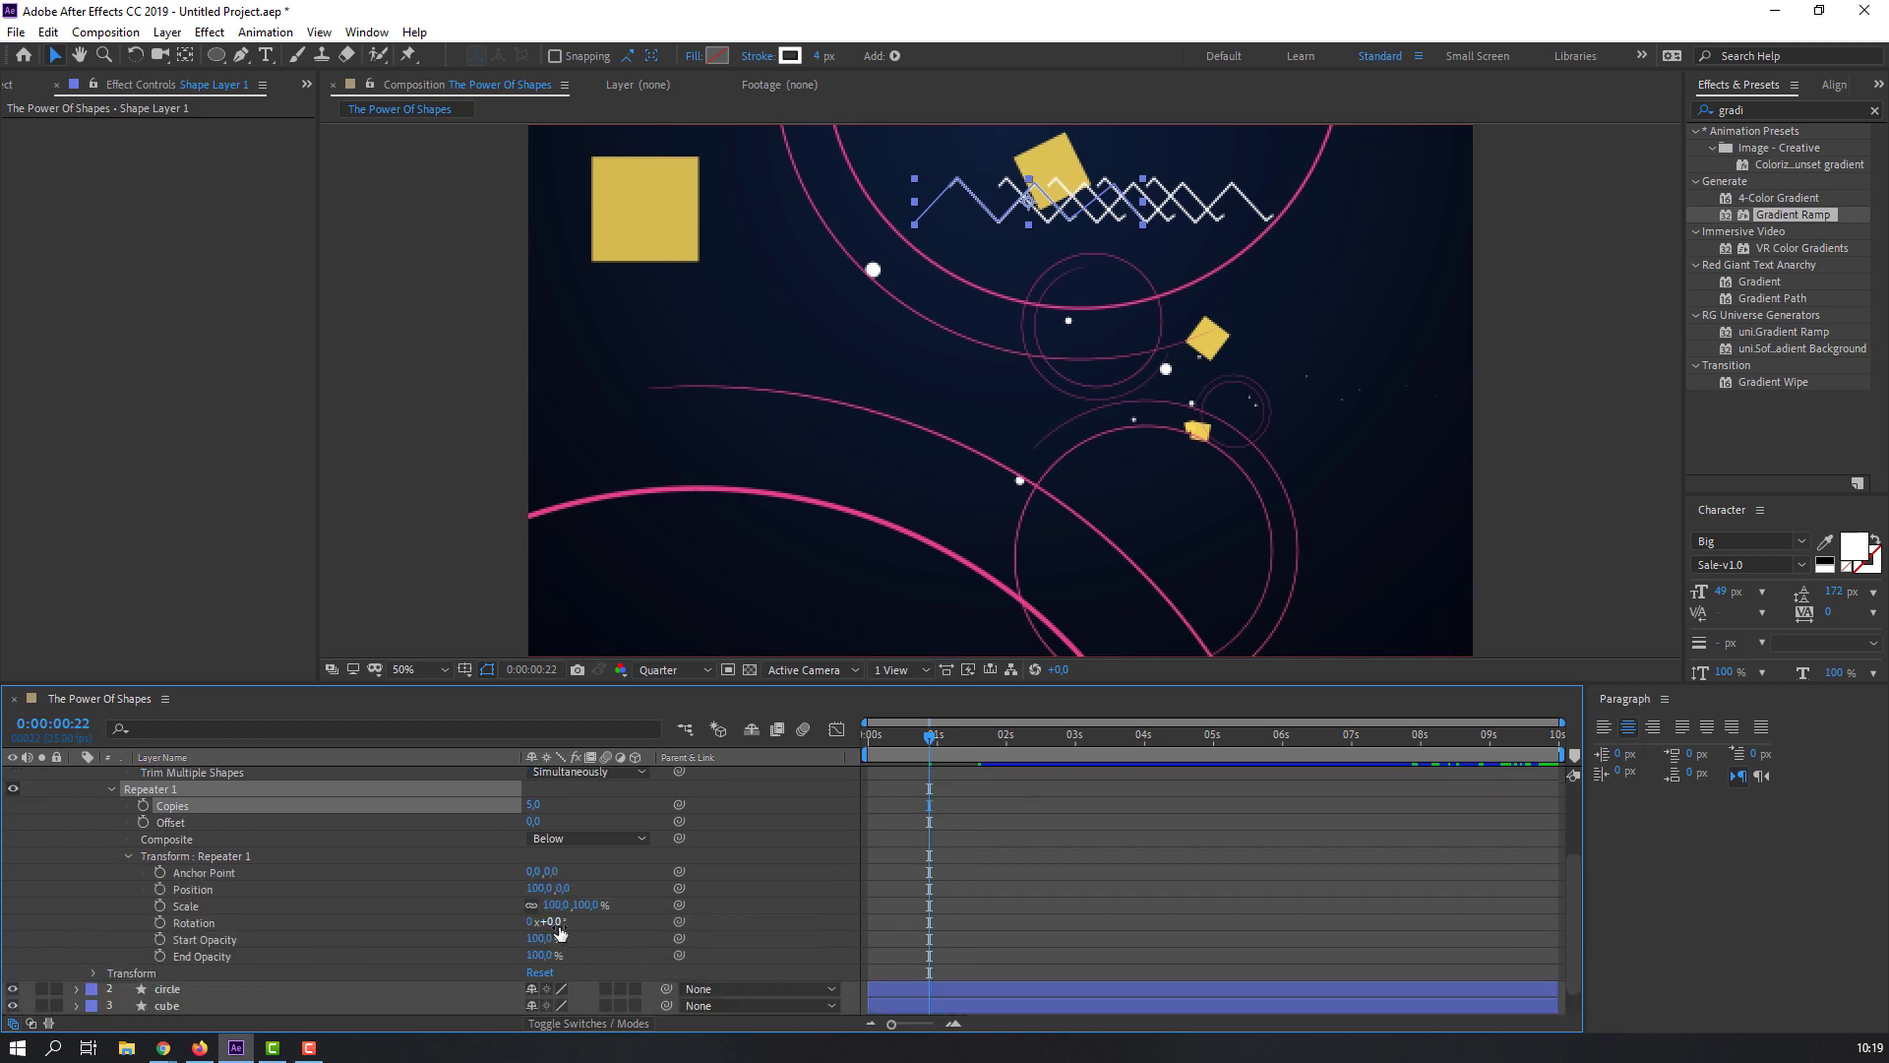
left_click_drag(555, 922, 594, 931)
left_click_drag(537, 872, 668, 858)
left_click(1133, 864)
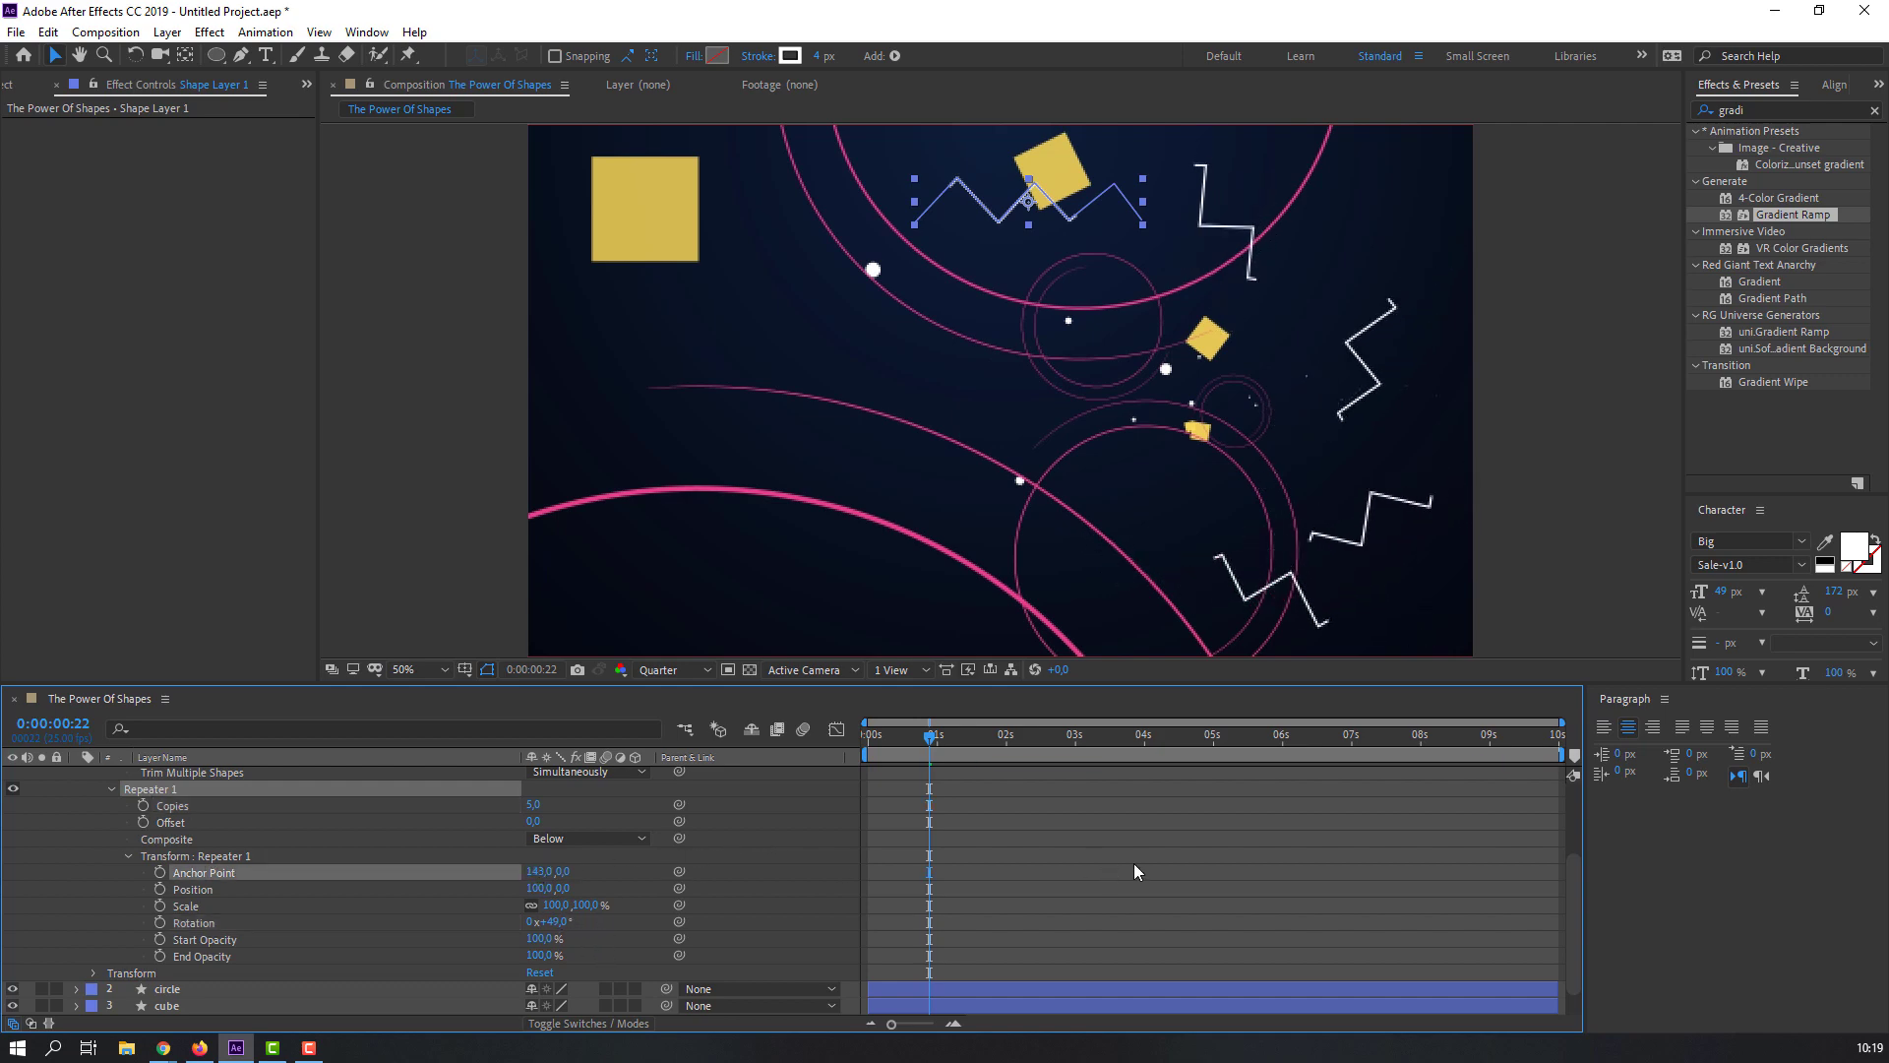
key("space")
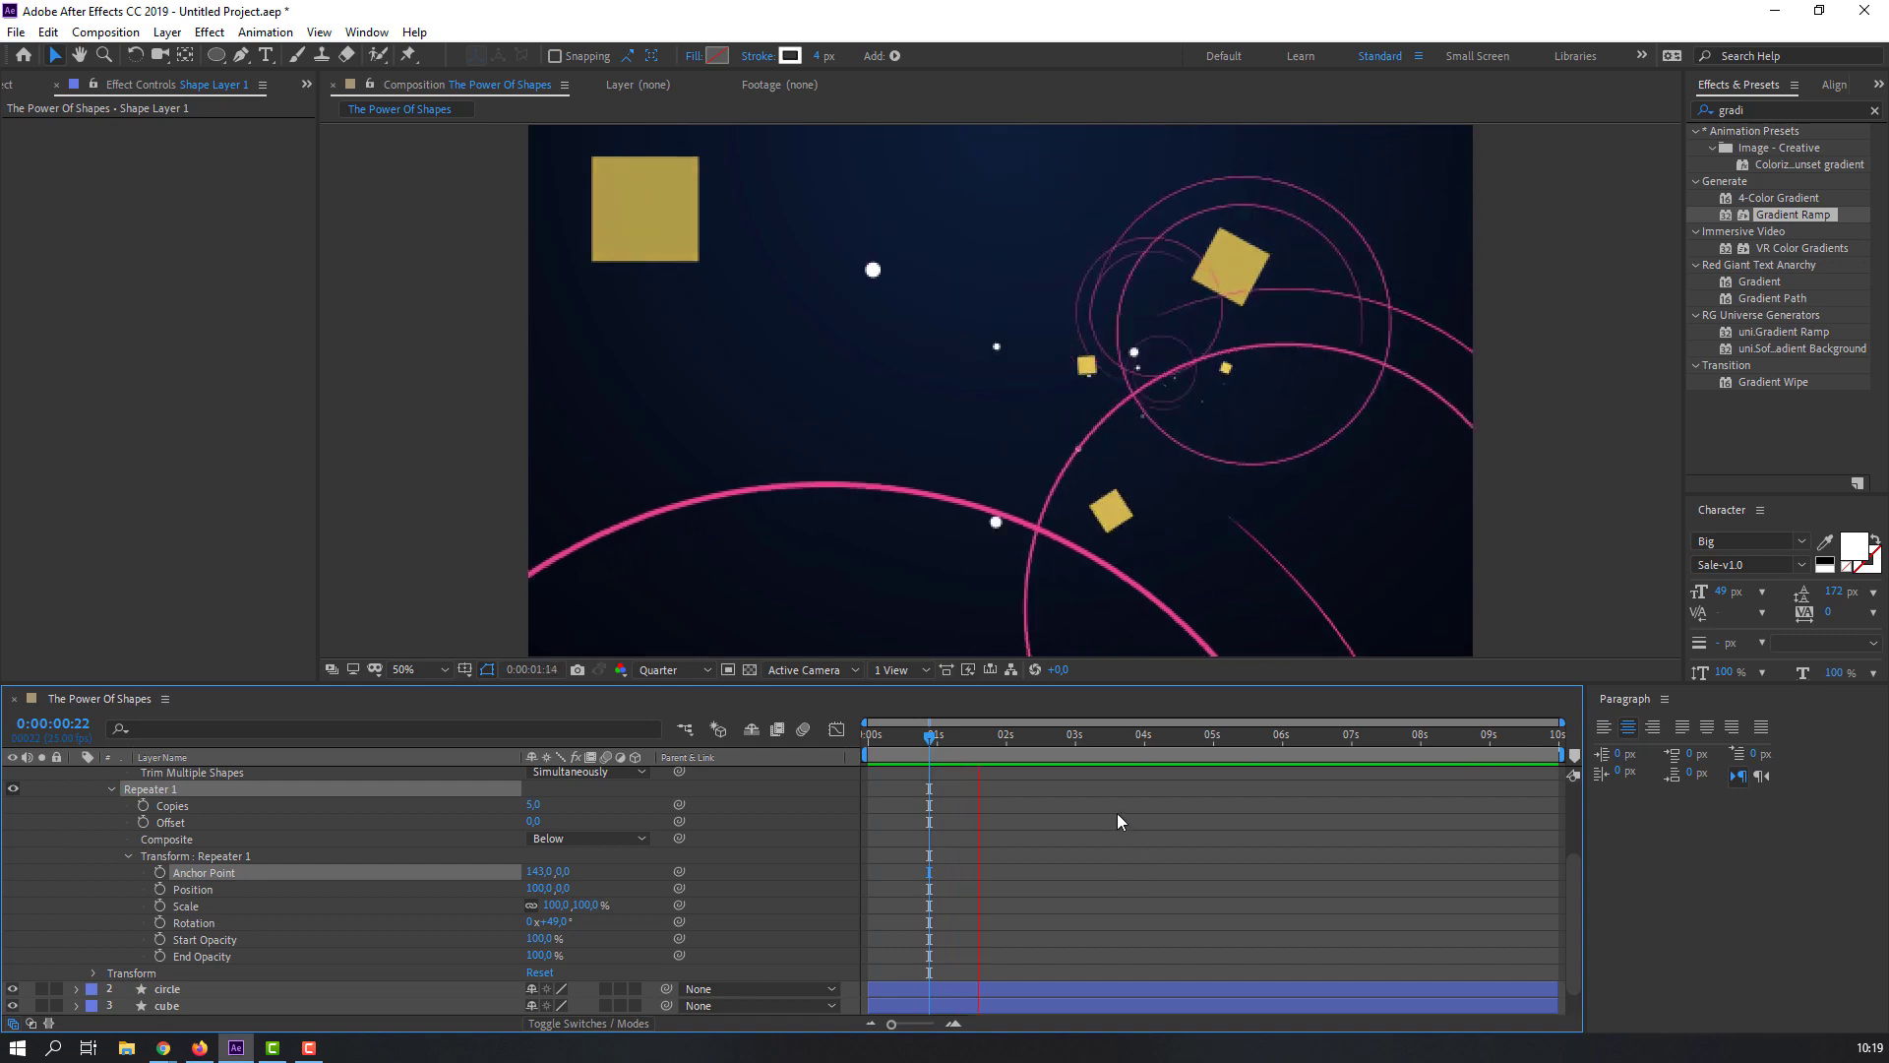
Step: Set the zigzag Repeater's Scale to 78%, Position to -470, 0, vertical Anchor Point to 502 and Copies to 10, and preview
left_click_drag(883, 734, 918, 738)
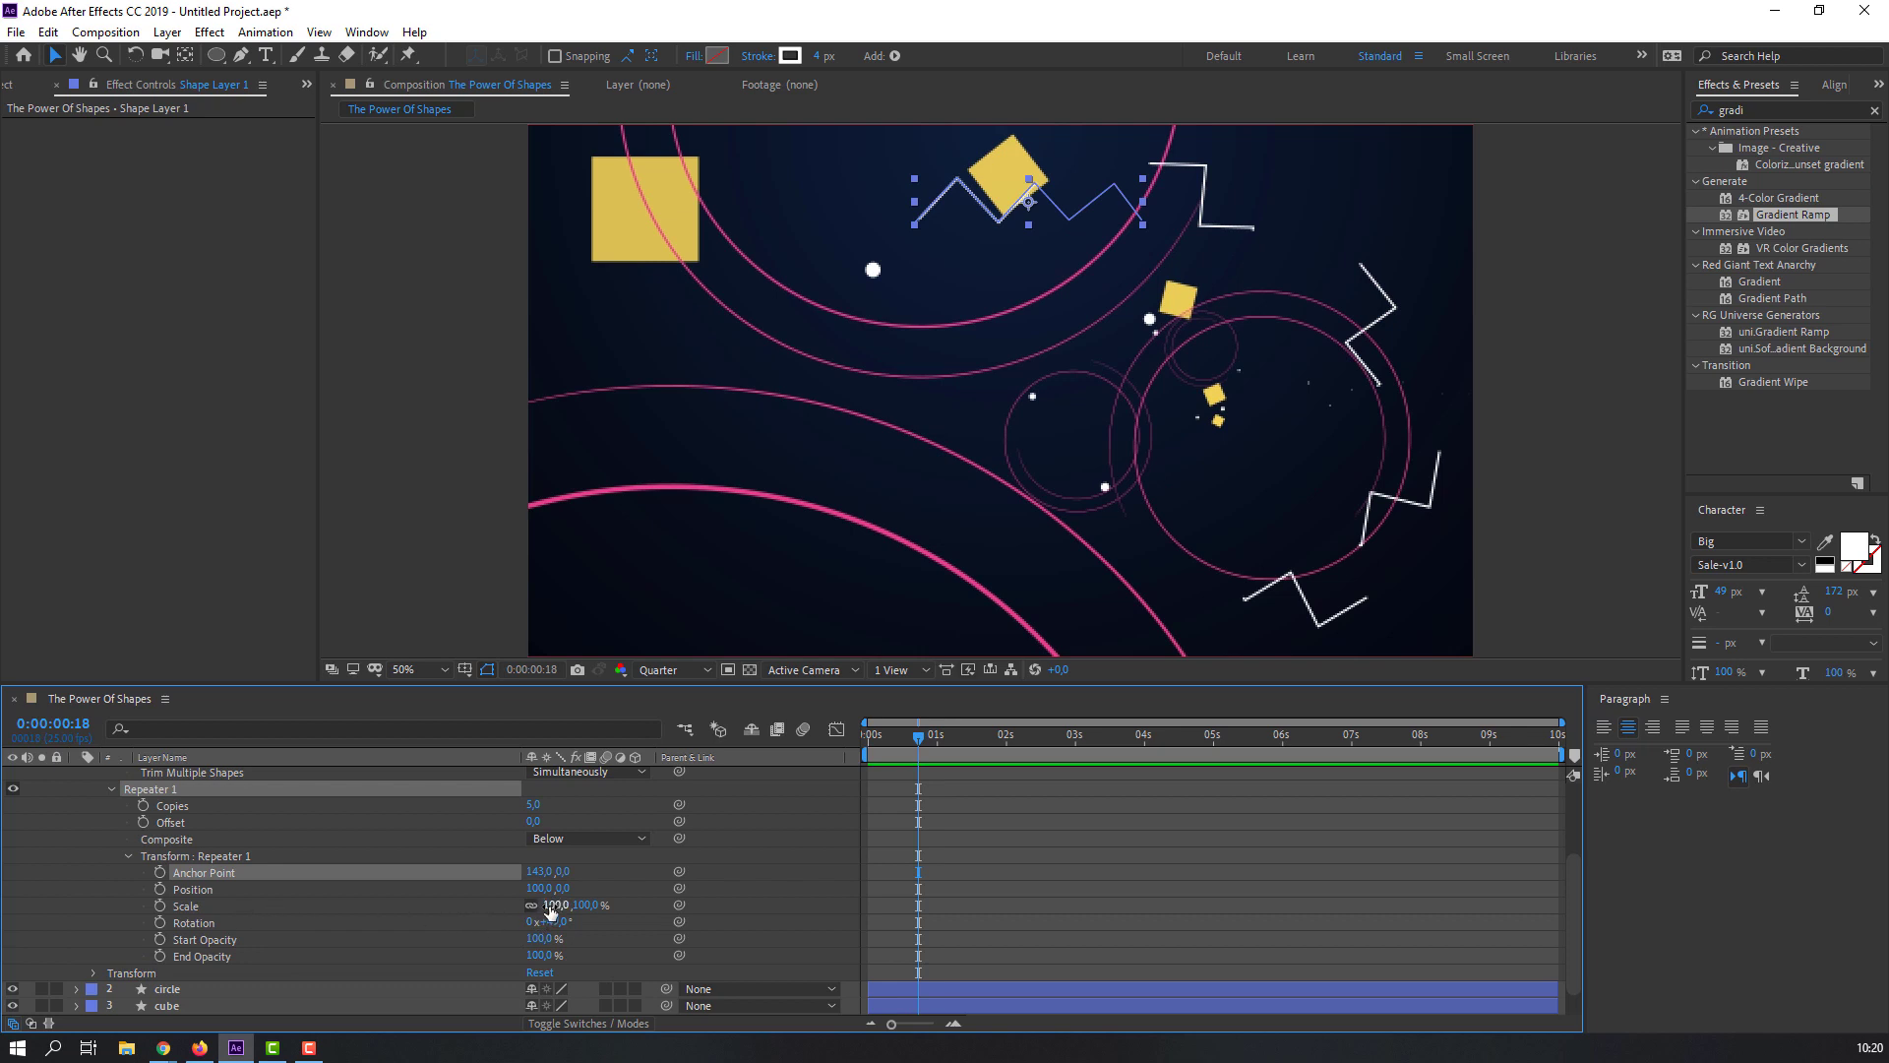
left_click_drag(551, 910, 325, 945)
left_click_drag(564, 872, 515, 830)
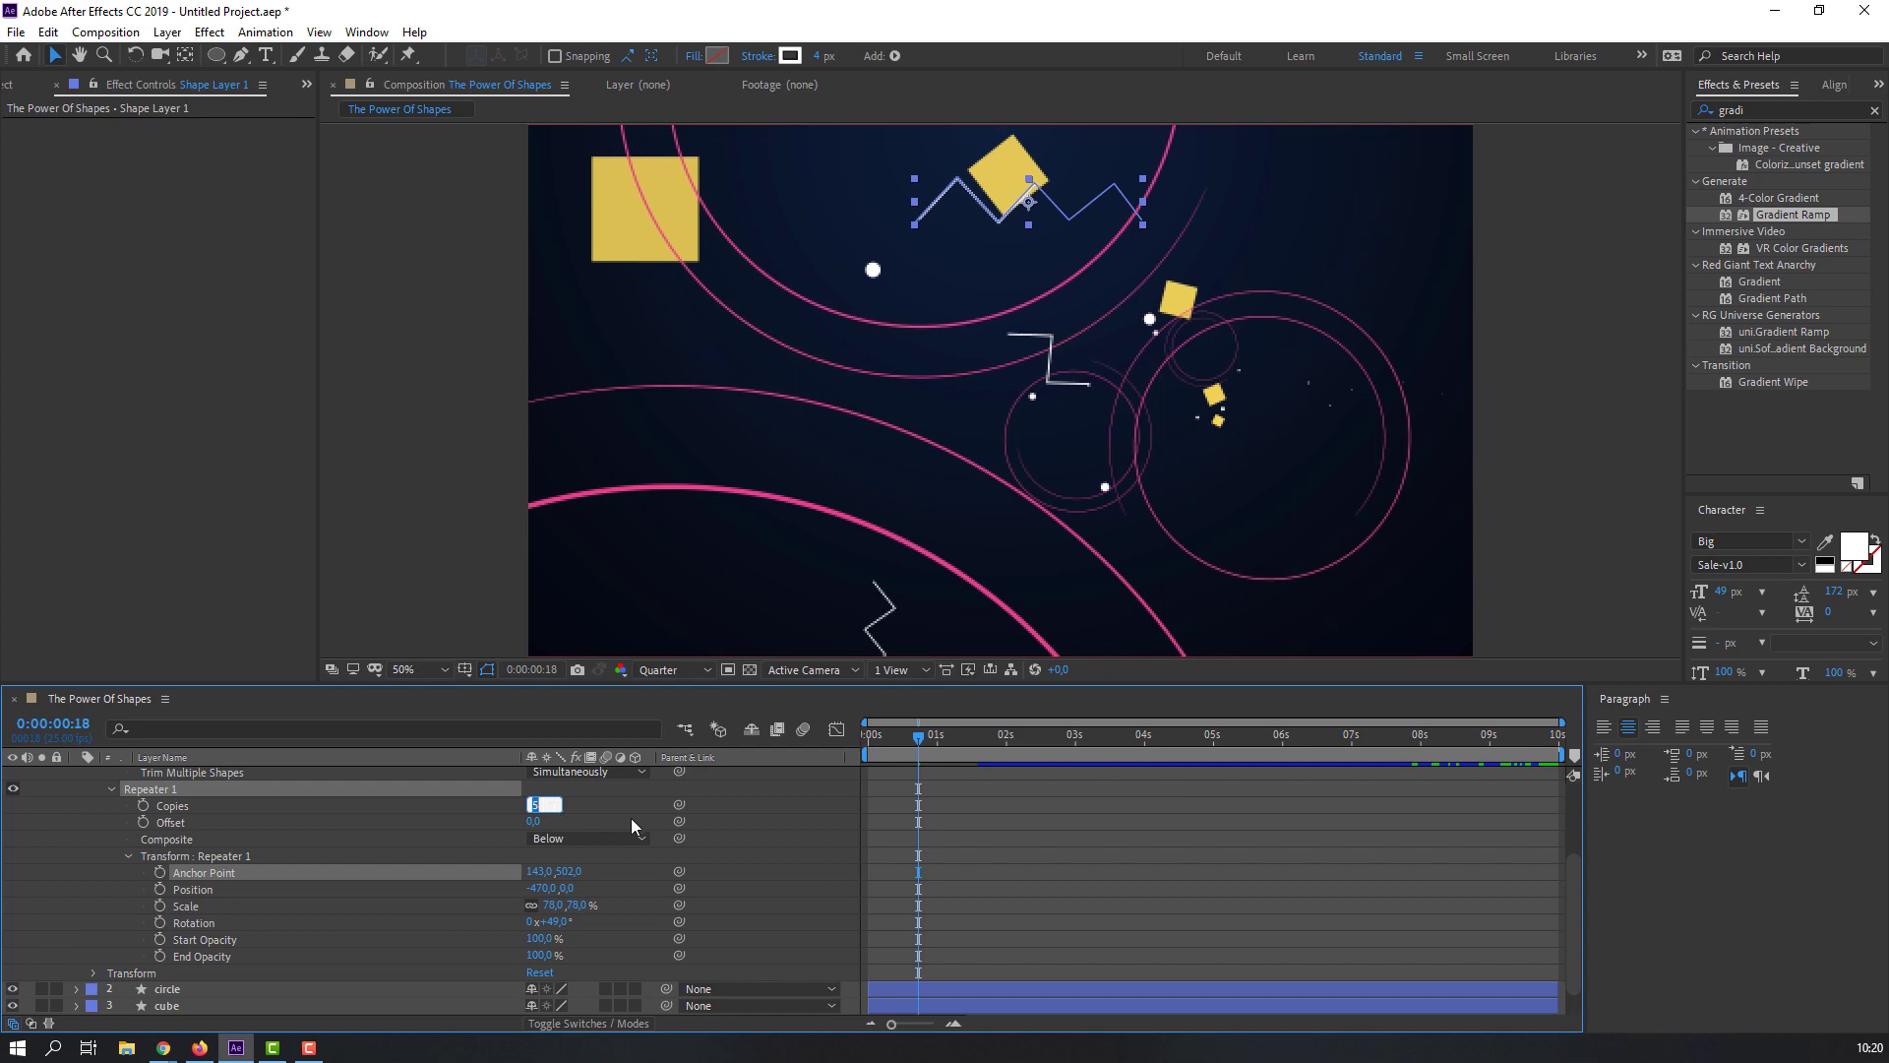
type("10")
key("Return")
key("space")
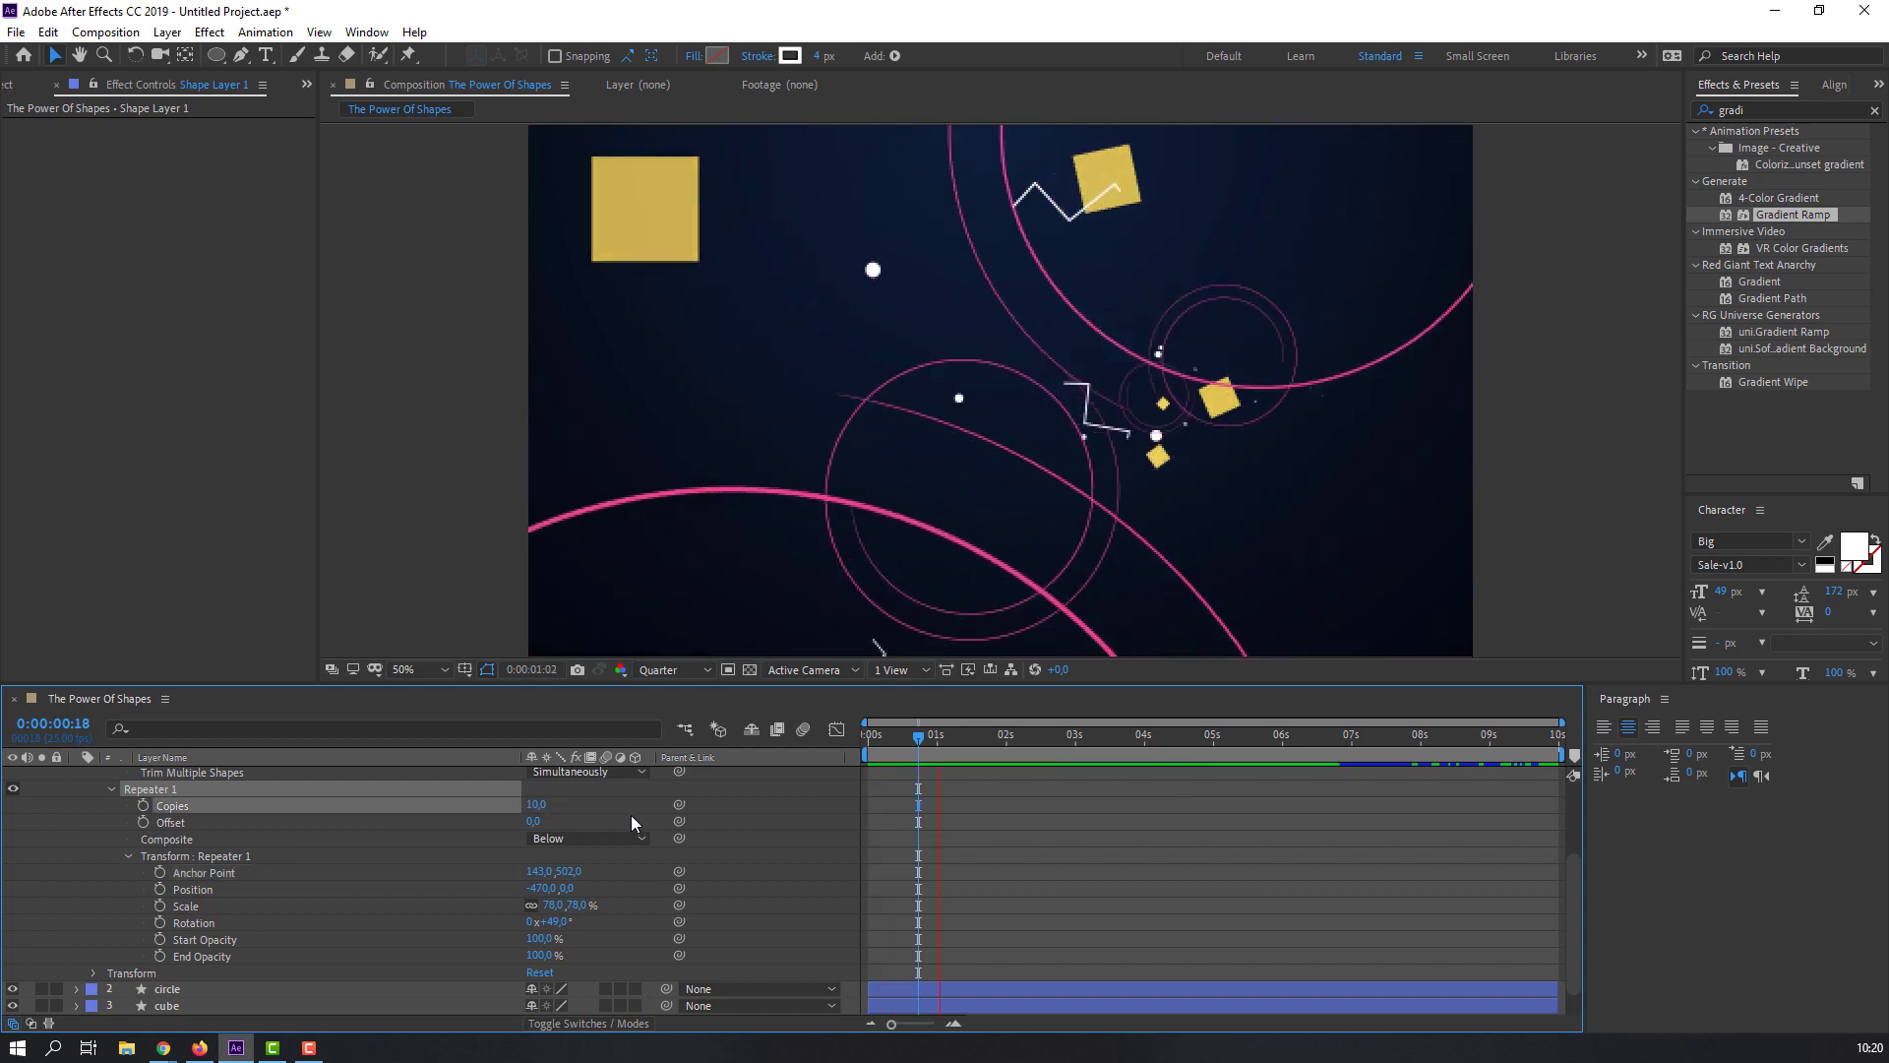
Step: Set the zigzag Repeater's Rotation to 30° and its horizontal Anchor Point to 1120, and return to the start of the composition
mouse_move(924, 736)
left_mouse_down()
mouse_move(848, 740)
mouse_move(914, 734)
left_mouse_up()
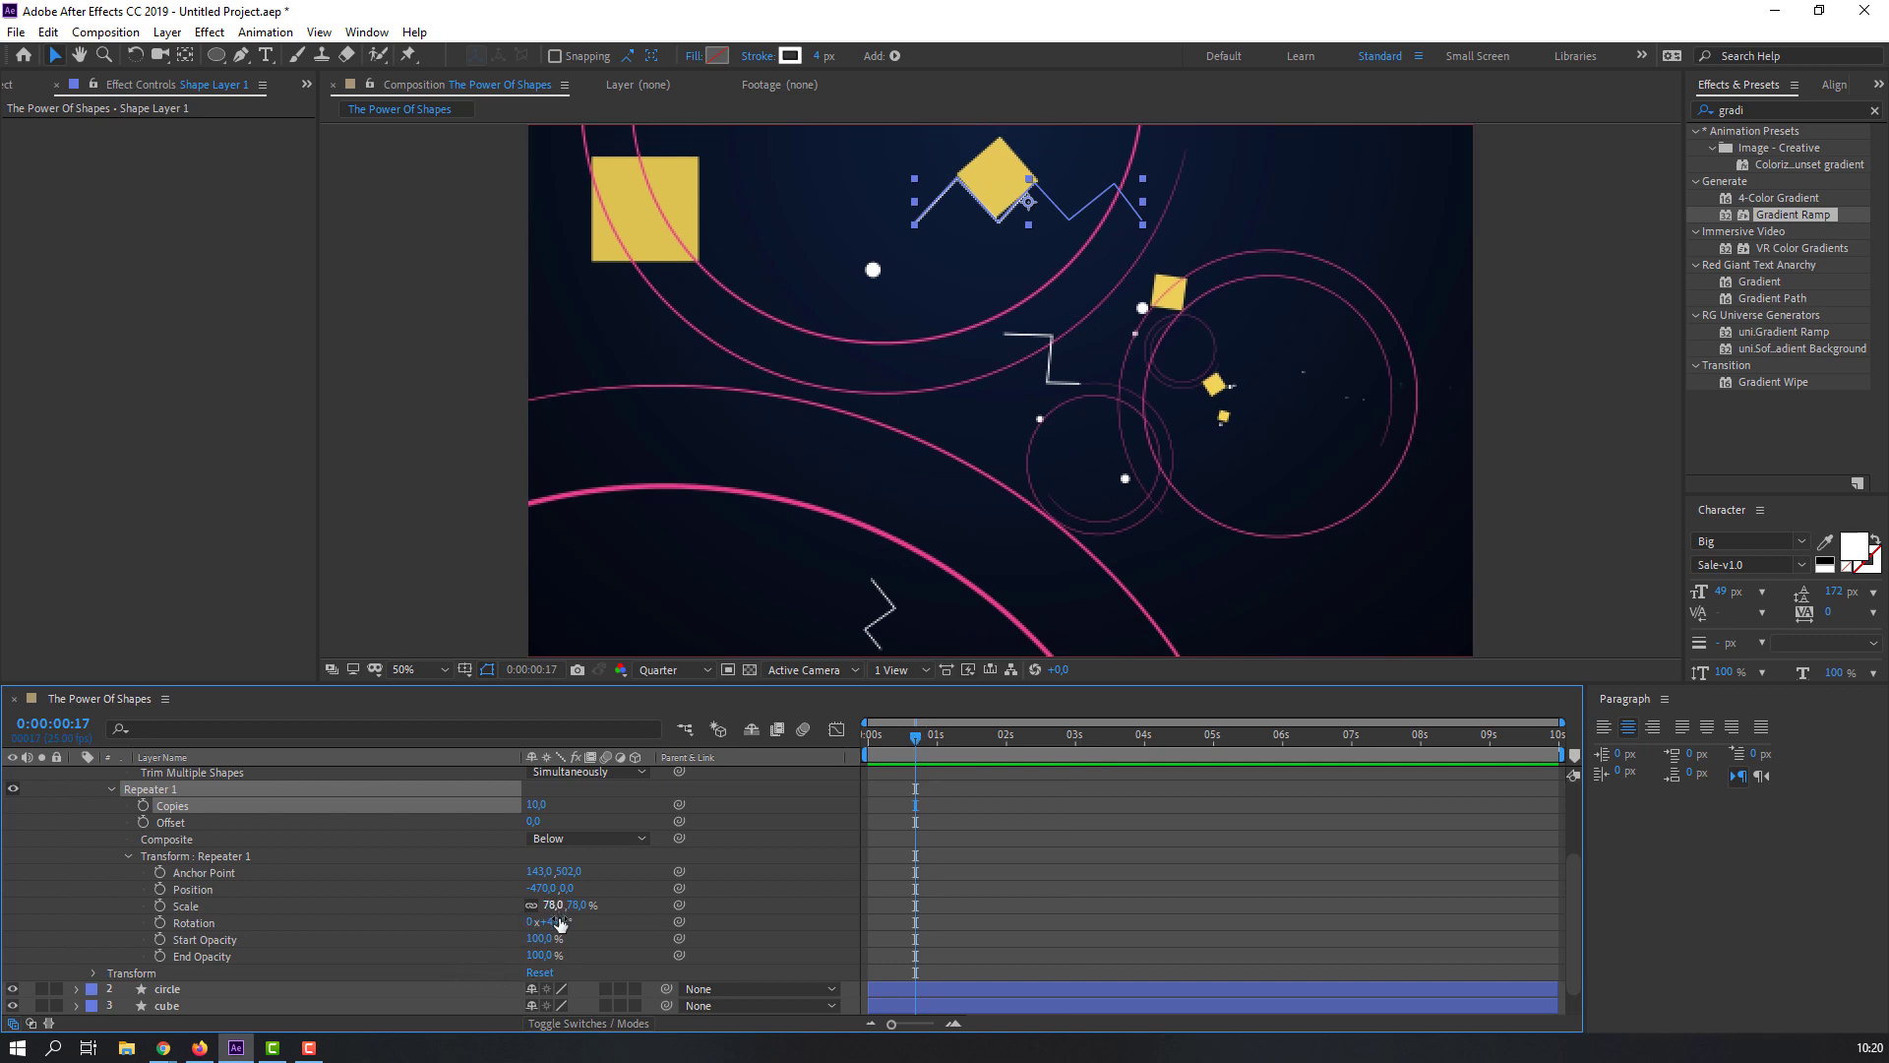
left_click_drag(559, 932, 532, 935)
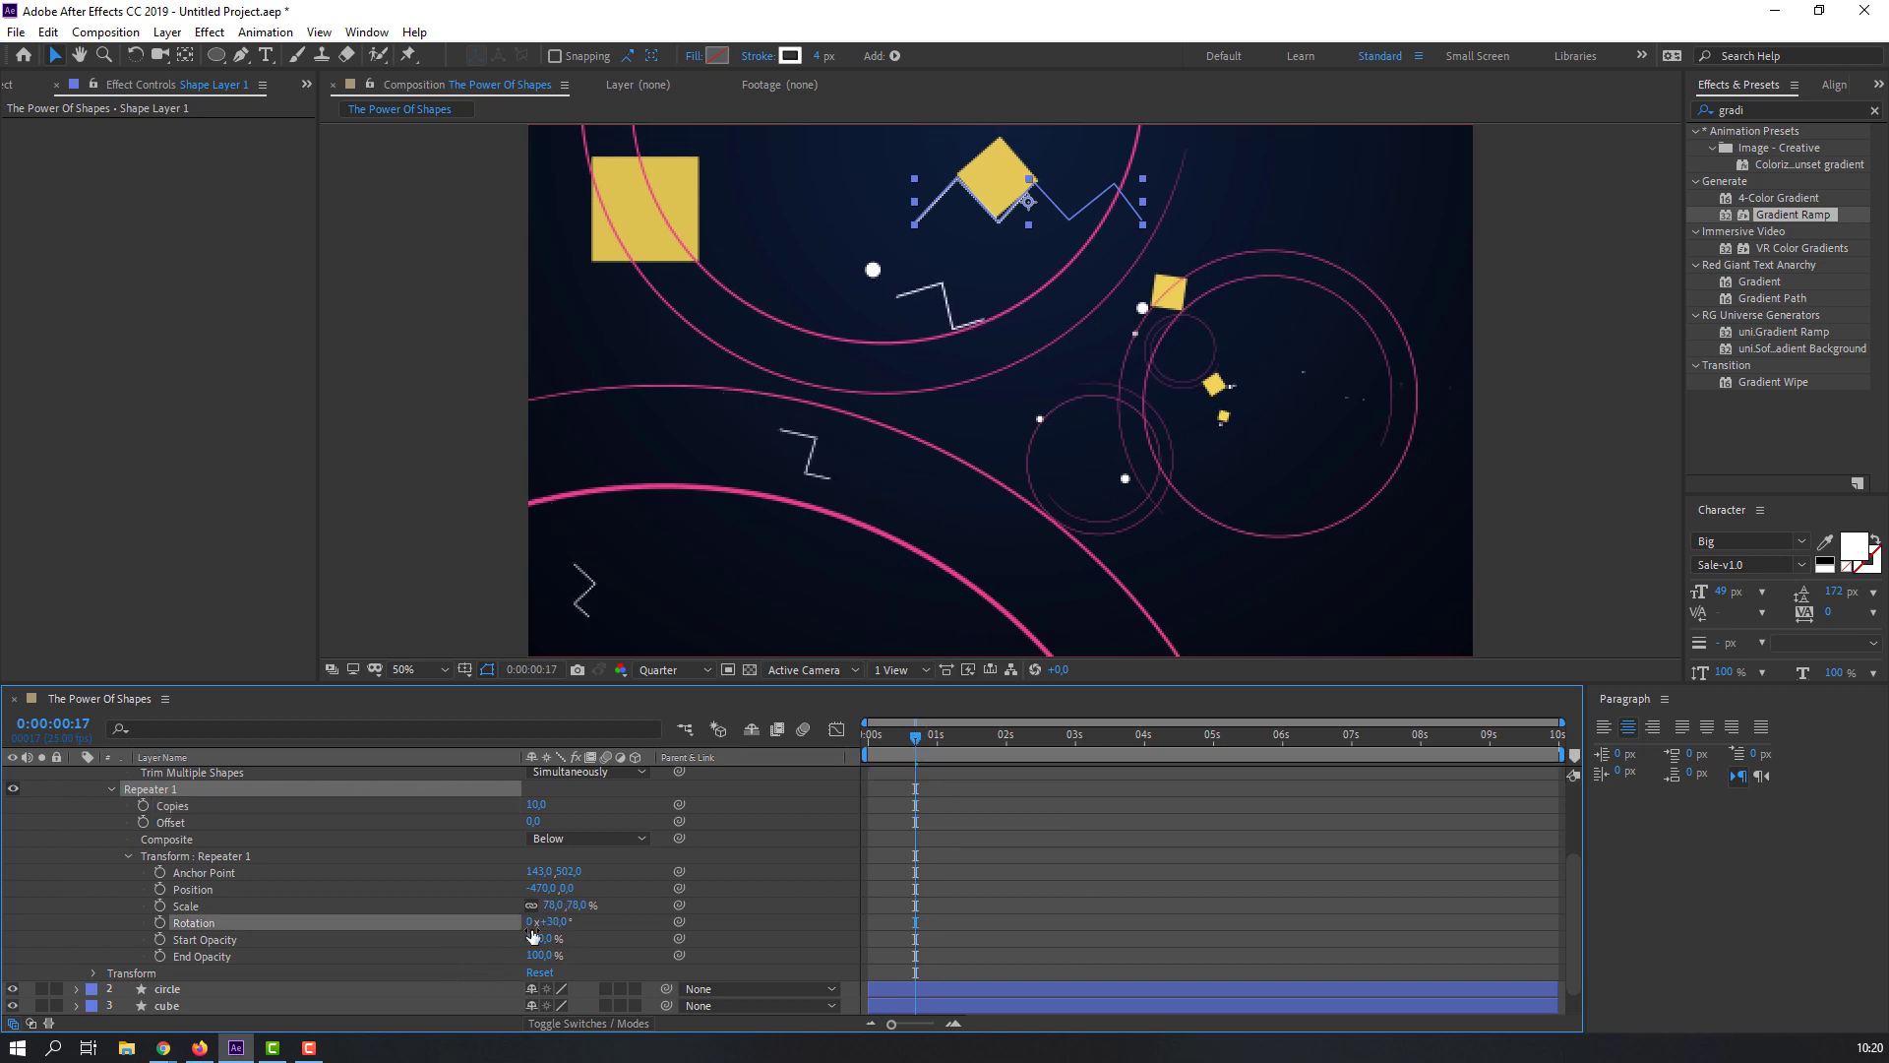
key("Home")
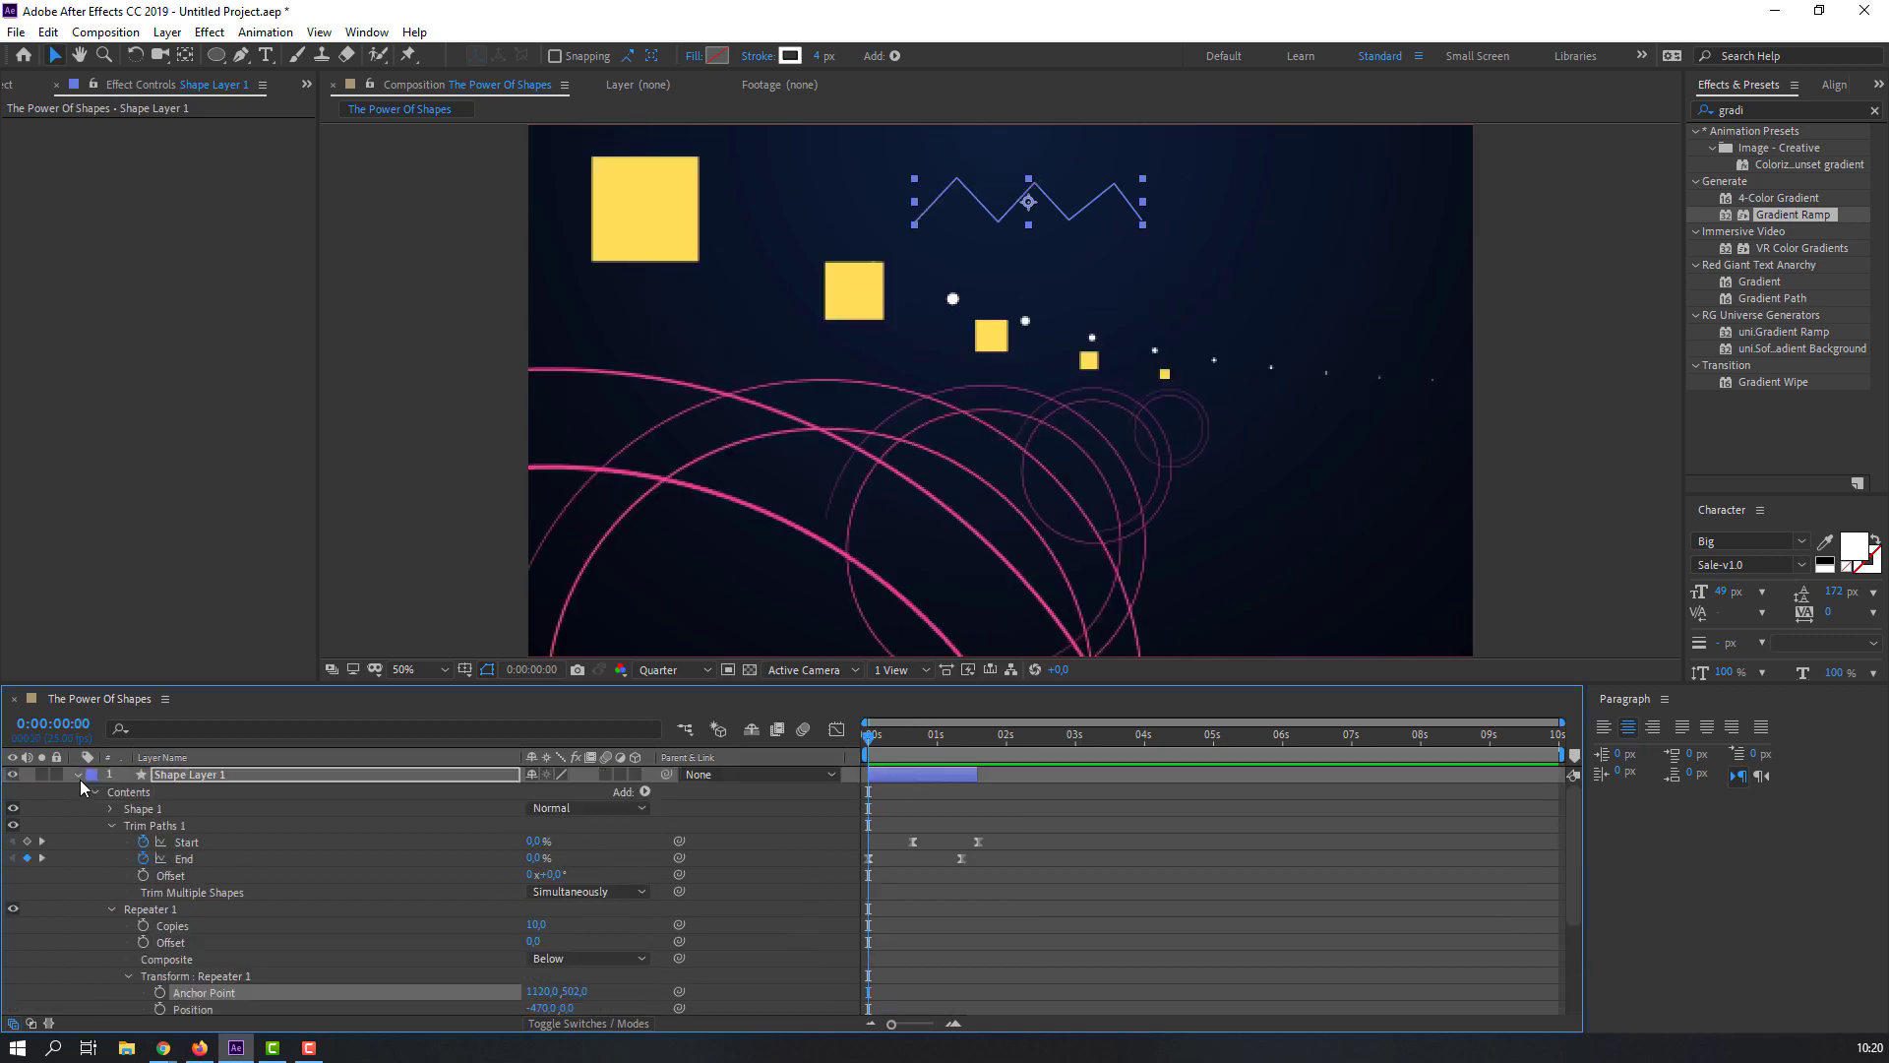
Step: Duplicate the collapsed zigzag layer, move the copy to the lower left of the composition frame, and preview the result
left_click(76, 775)
left_click(197, 777)
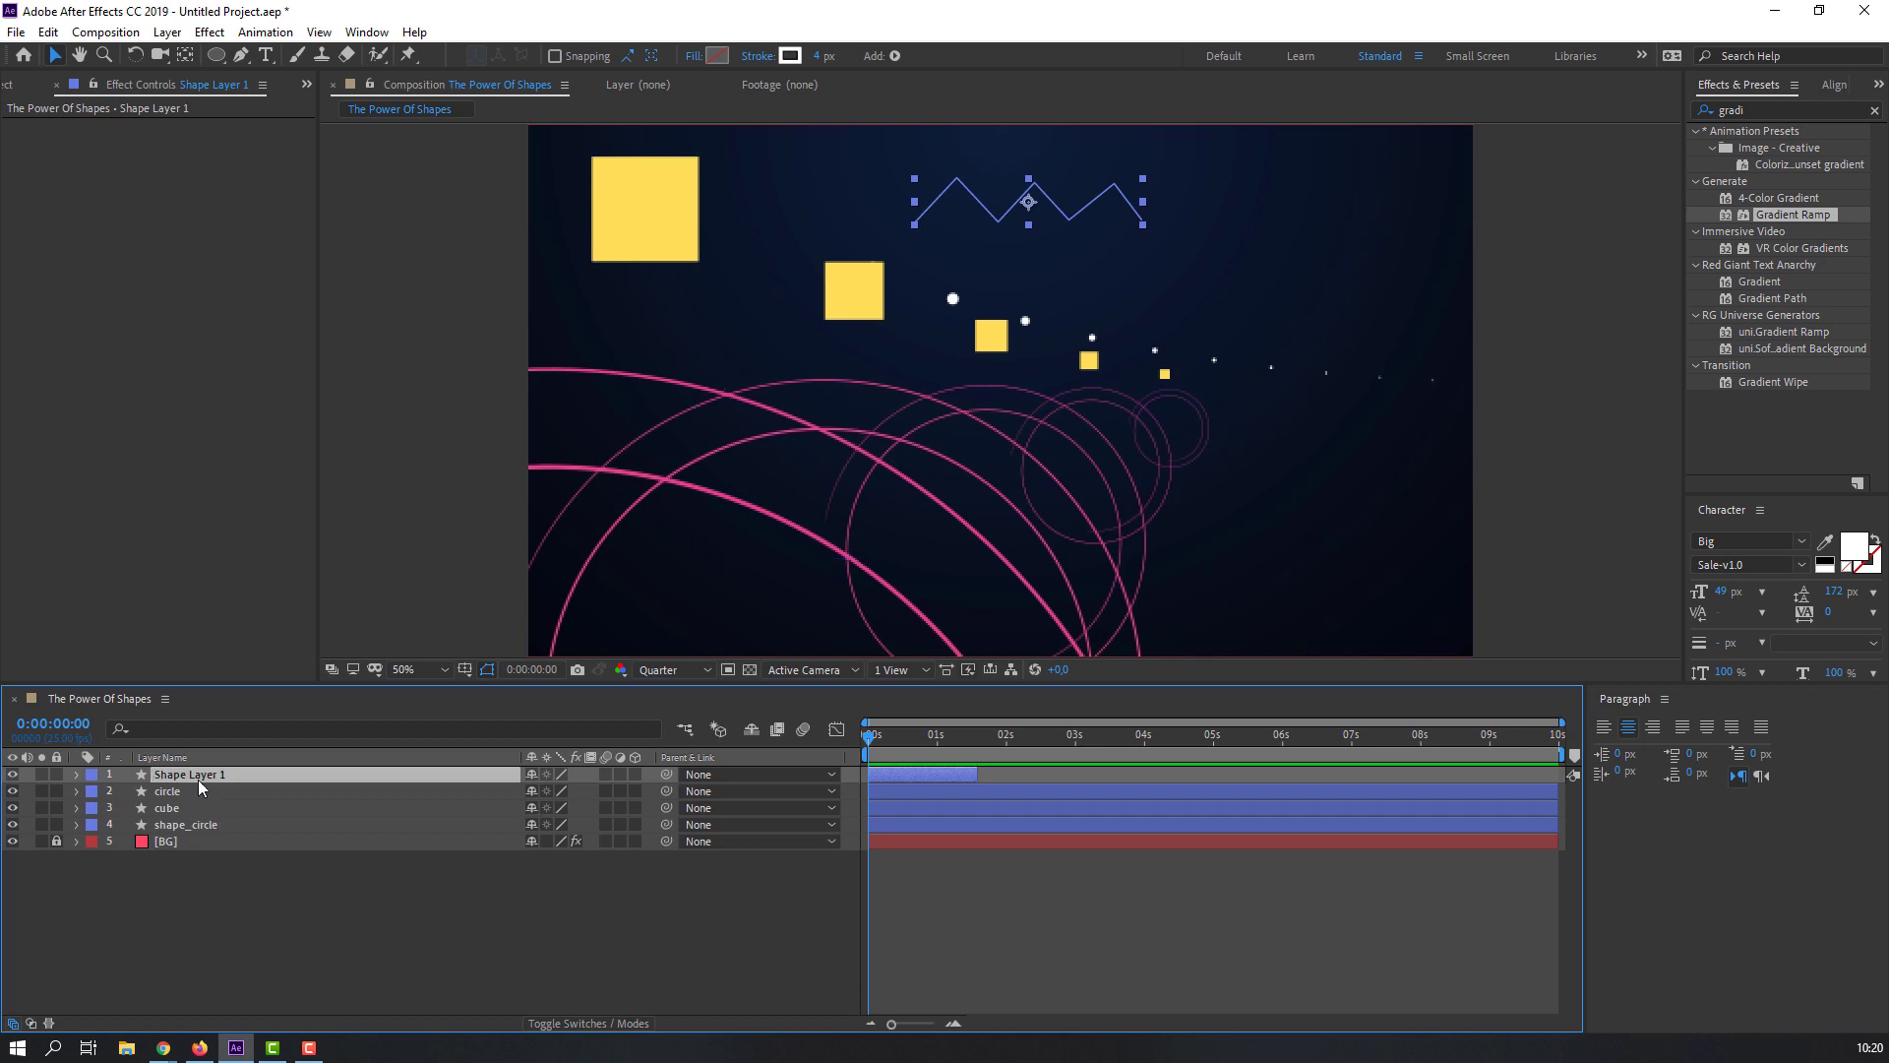
key("ctrl+d")
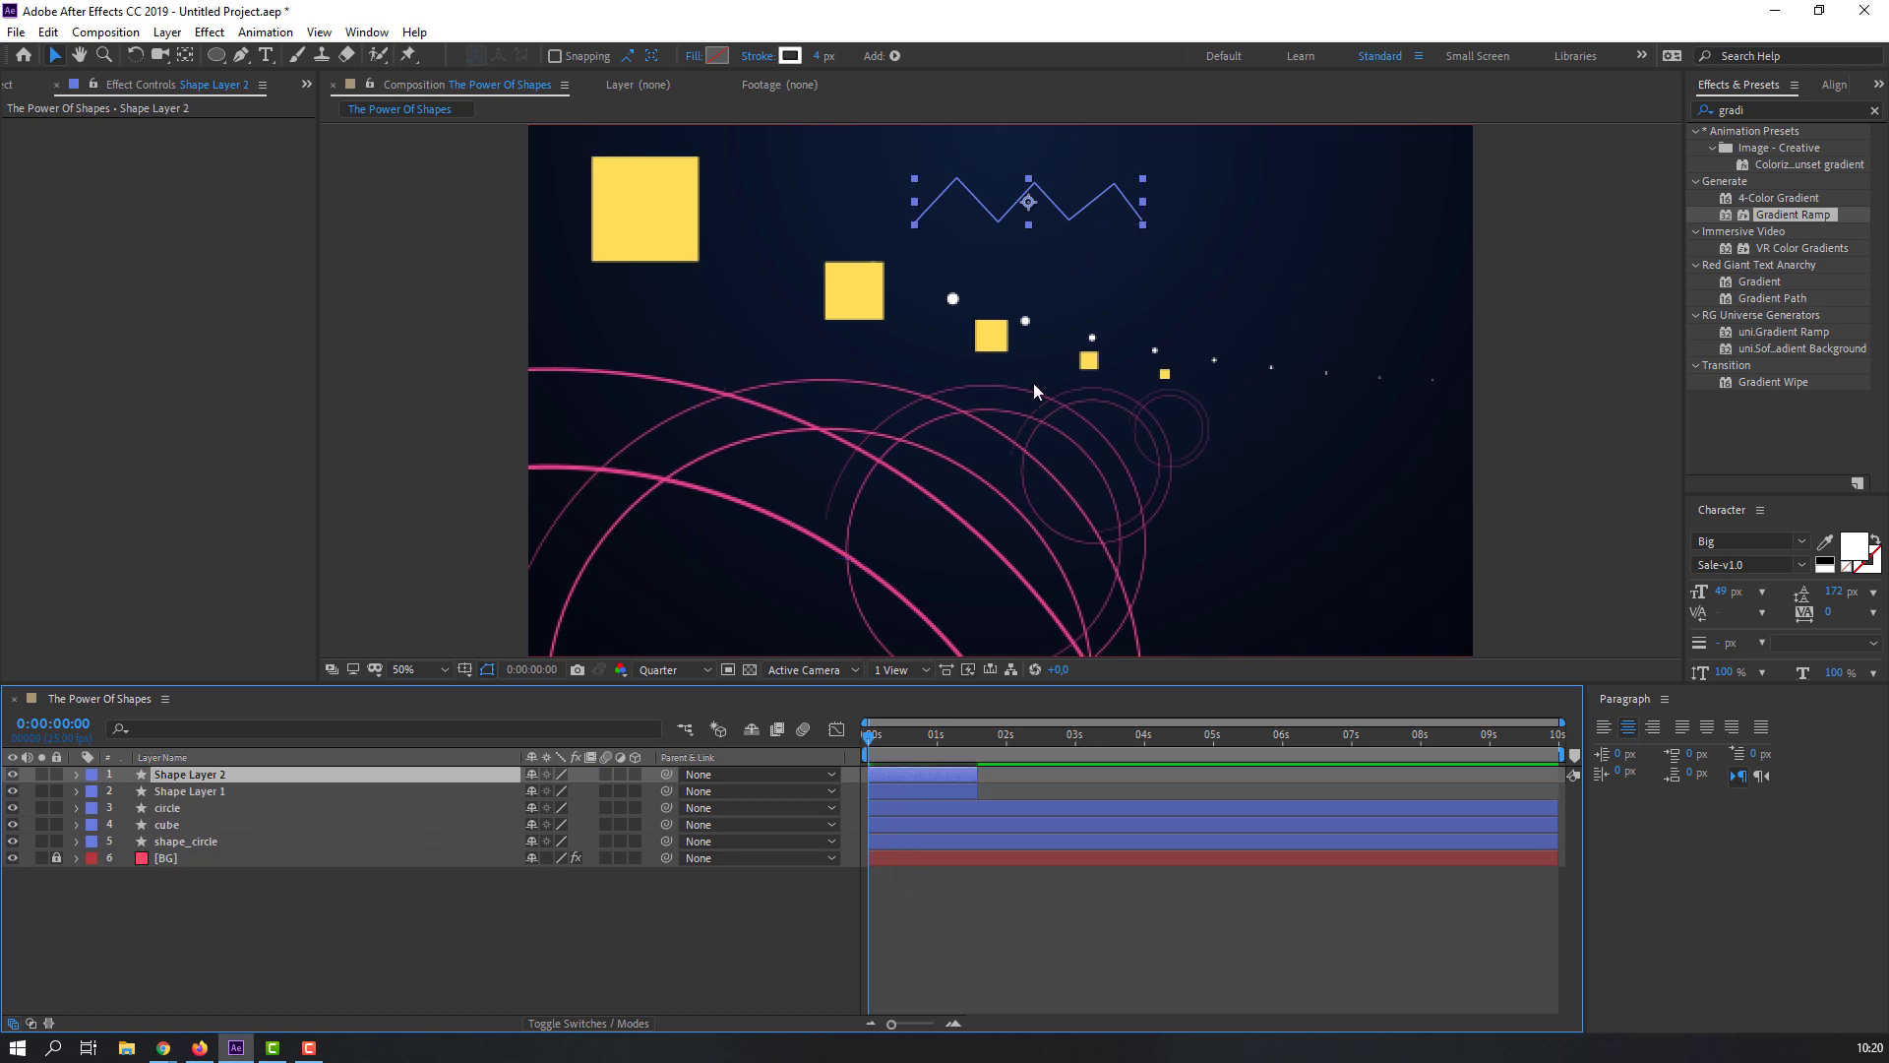
left_click_drag(1043, 215, 720, 498)
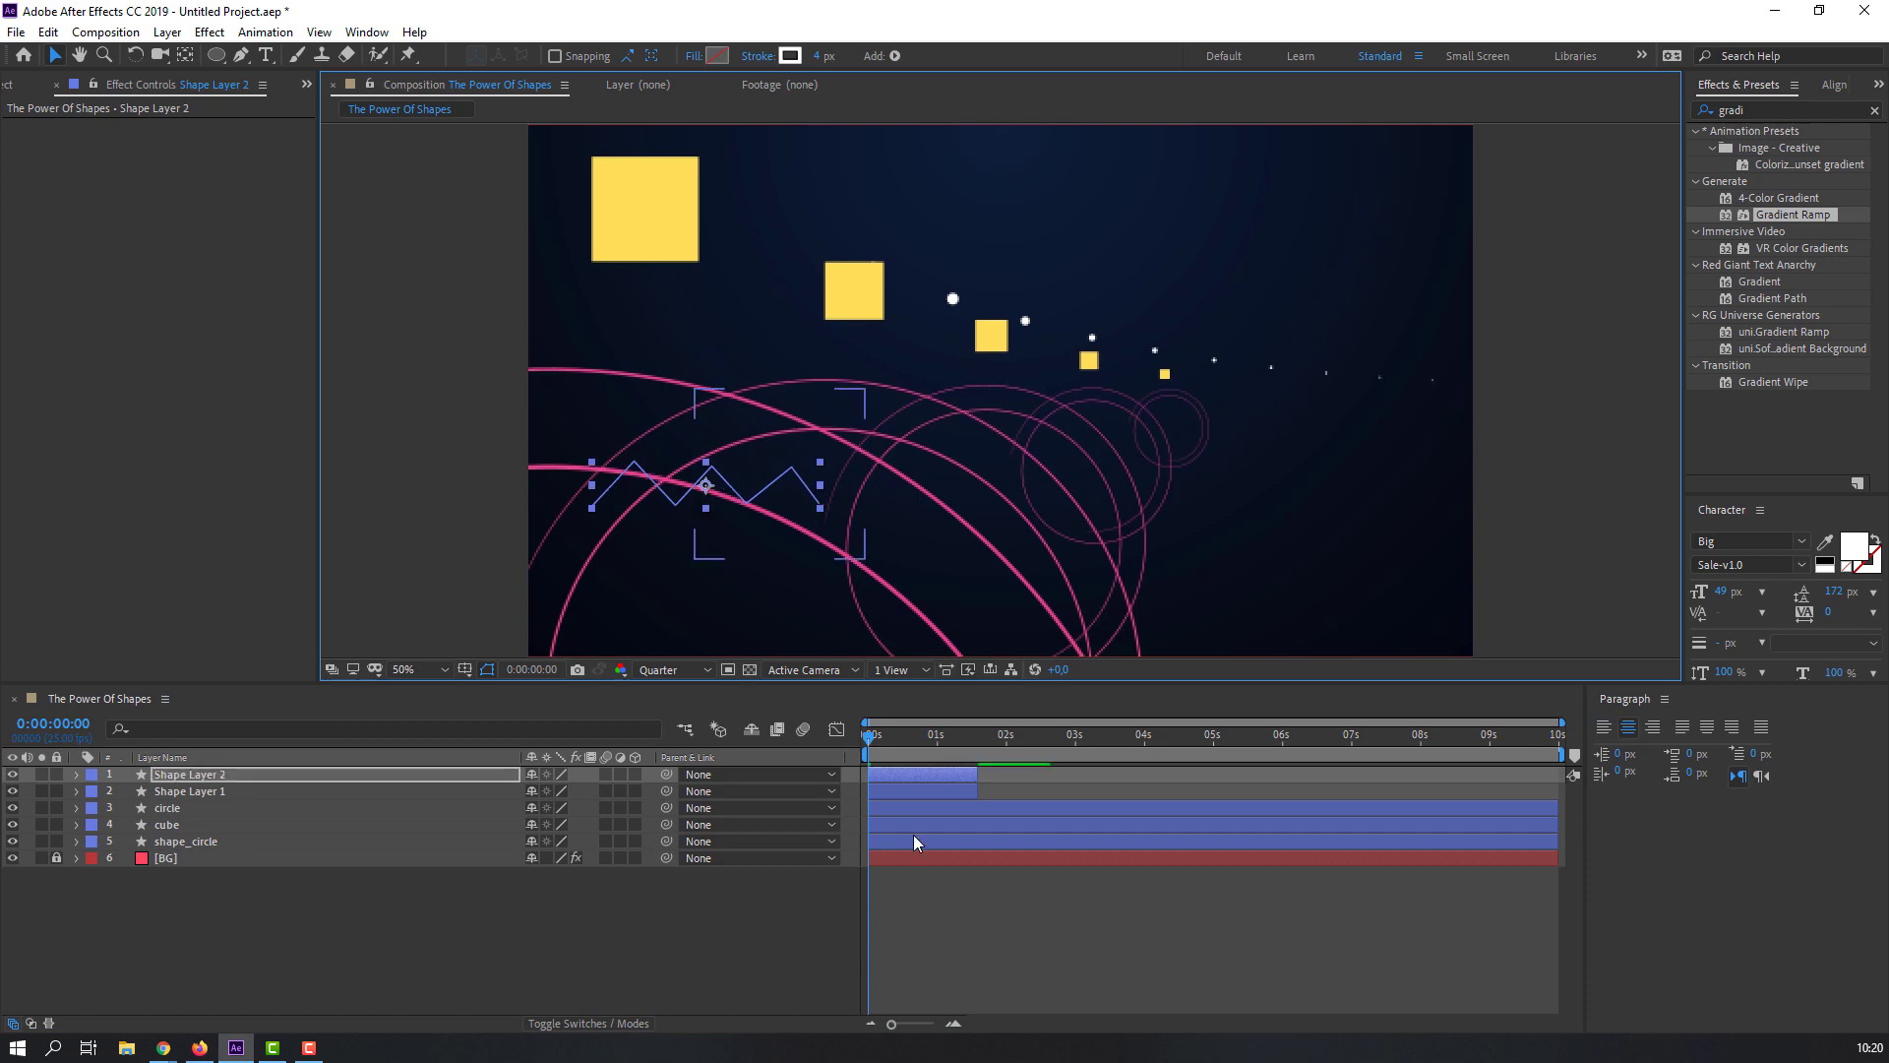
left_click(877, 736)
key("space")
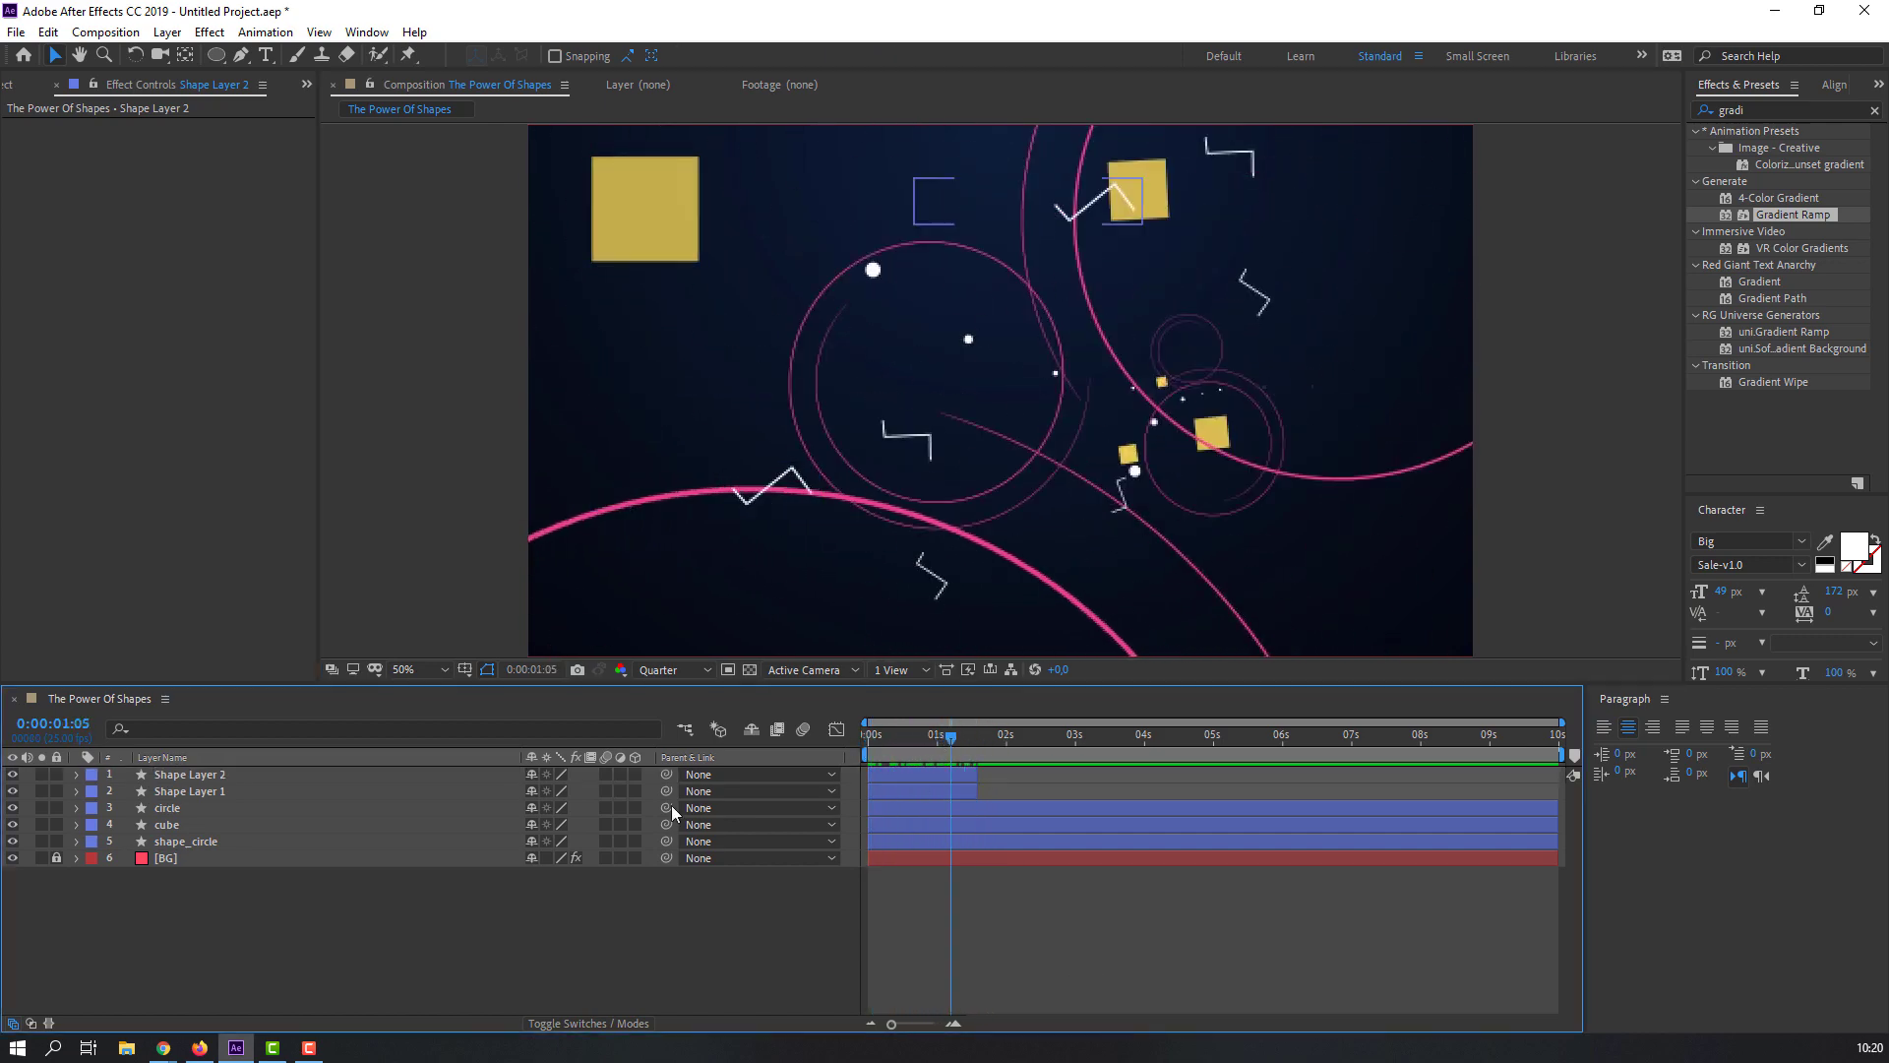
Step: Duplicate both zigzag layers five times with the copies placed end to end along the timeline, and preview the full animation
left_click(188, 791)
left_click(193, 776, "shift")
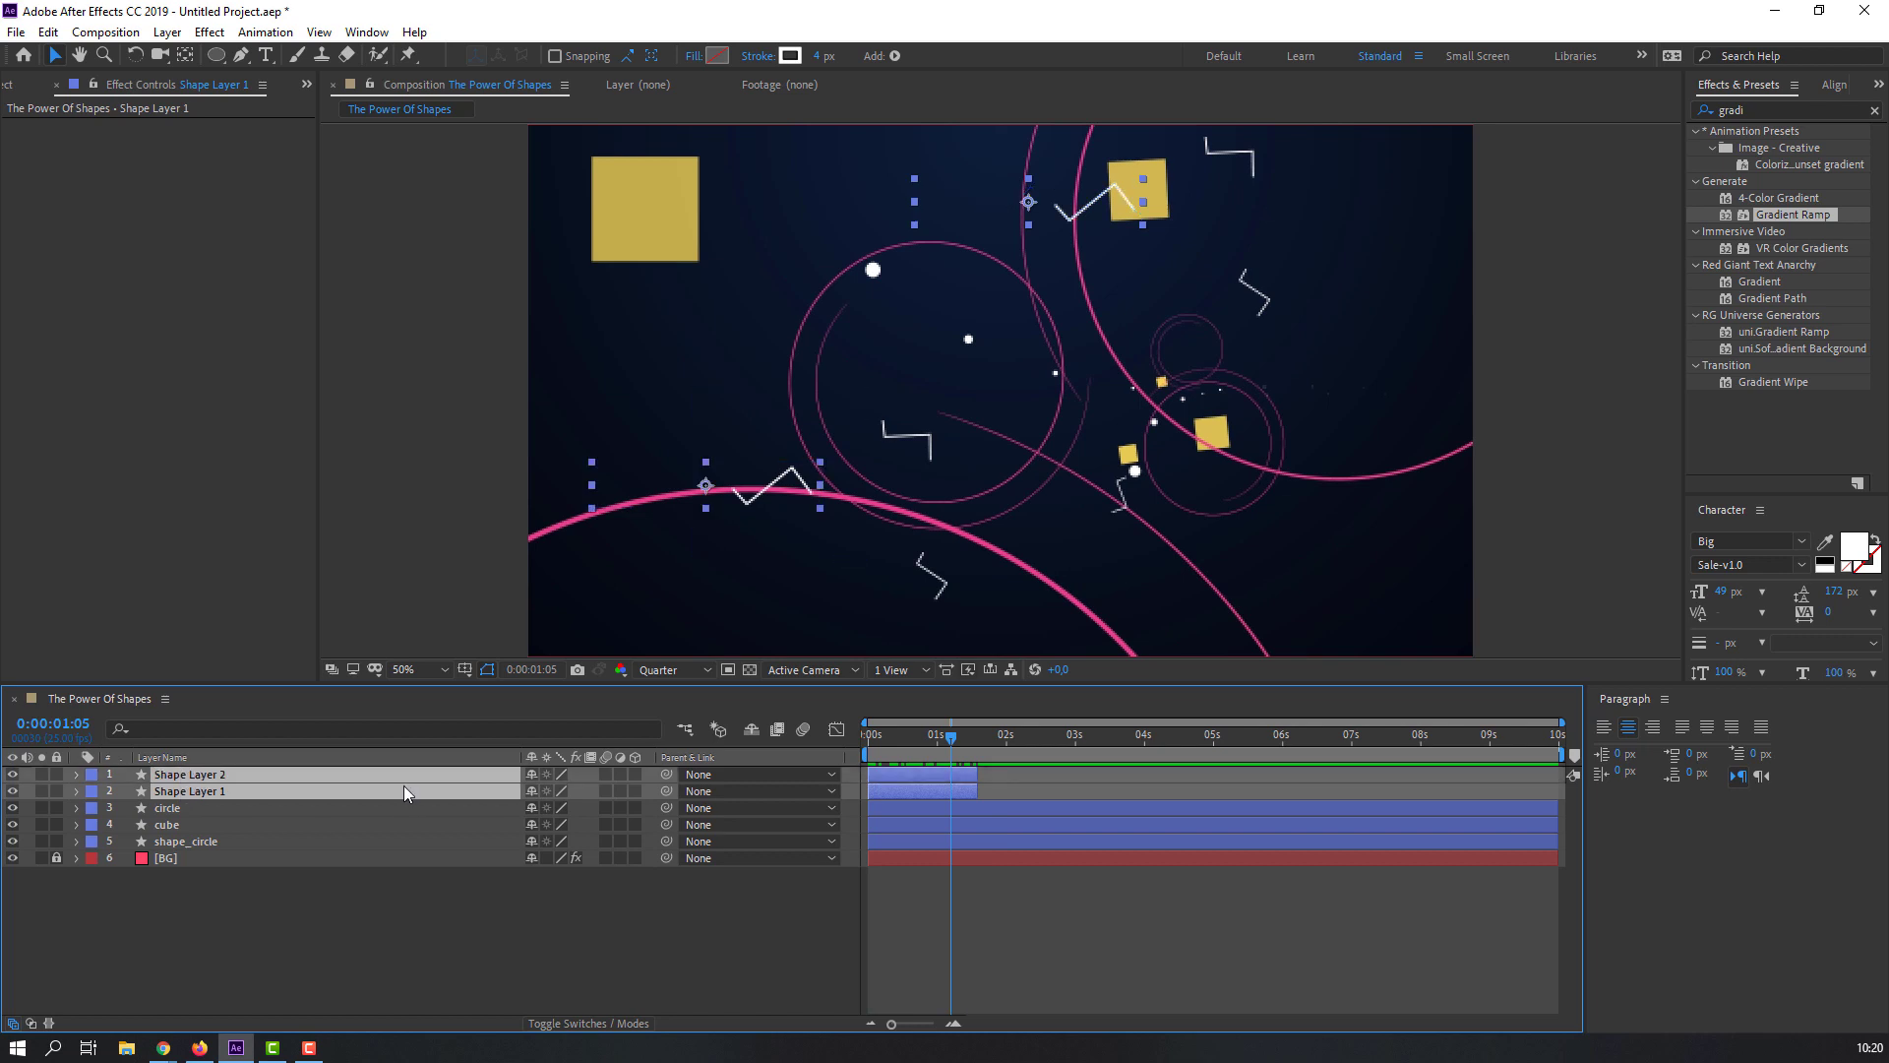
key("ctrl+d")
left_click_drag(907, 775, 1450, 770)
key("ctrl+d")
key("ctrl+d")
key("ctrl+d")
key("ctrl+d")
key("F2")
key("space")
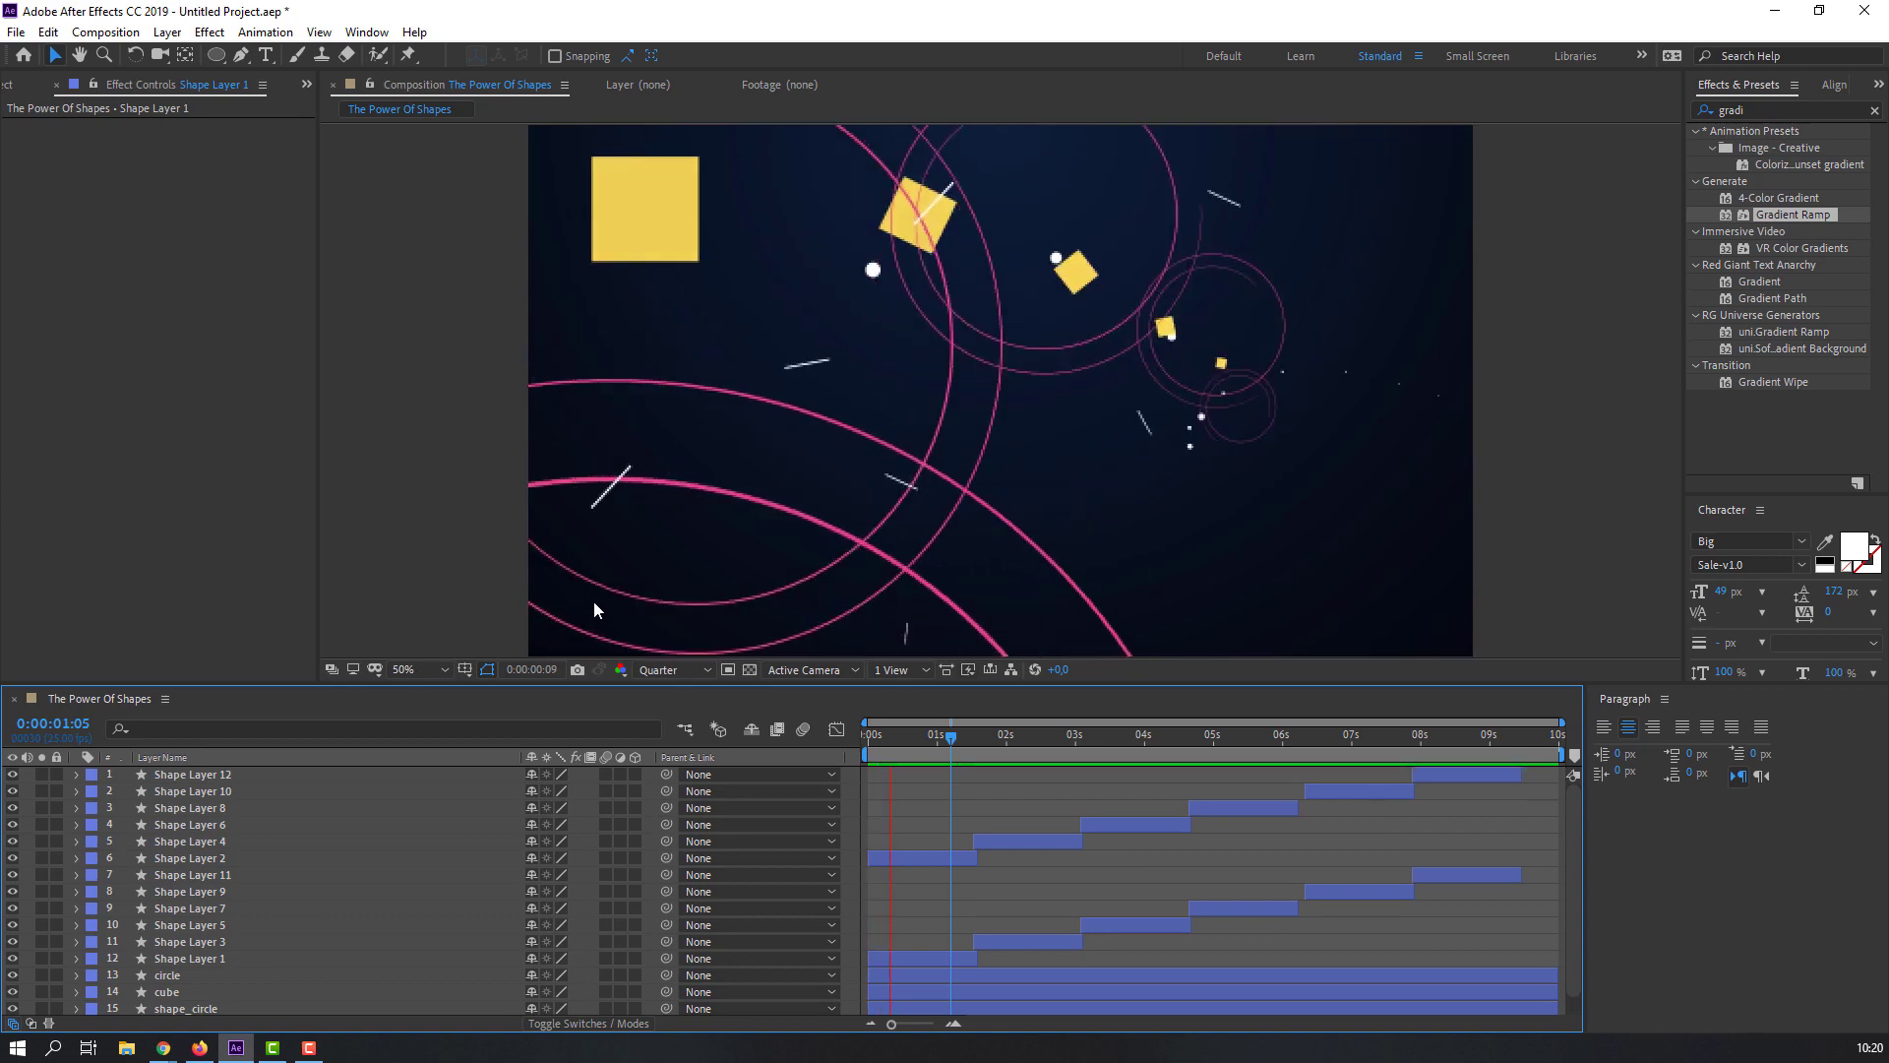
key("comma")
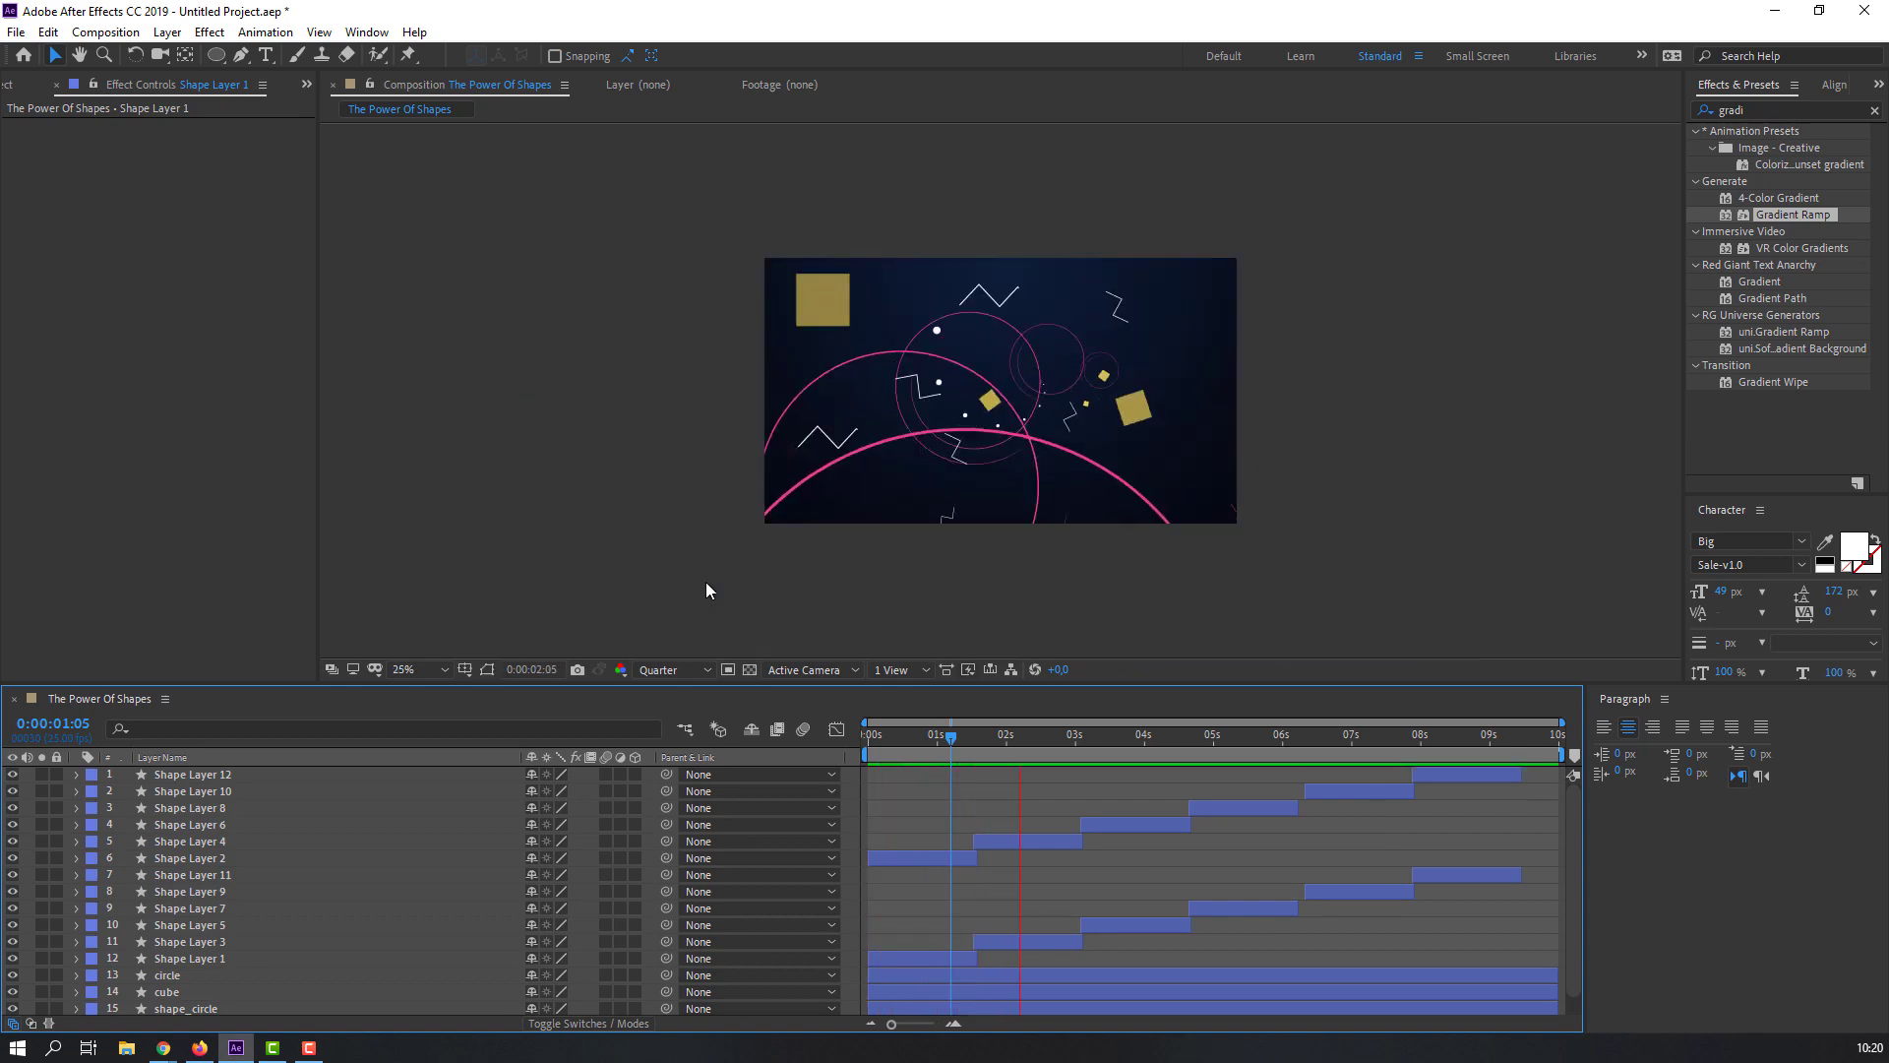
key("period")
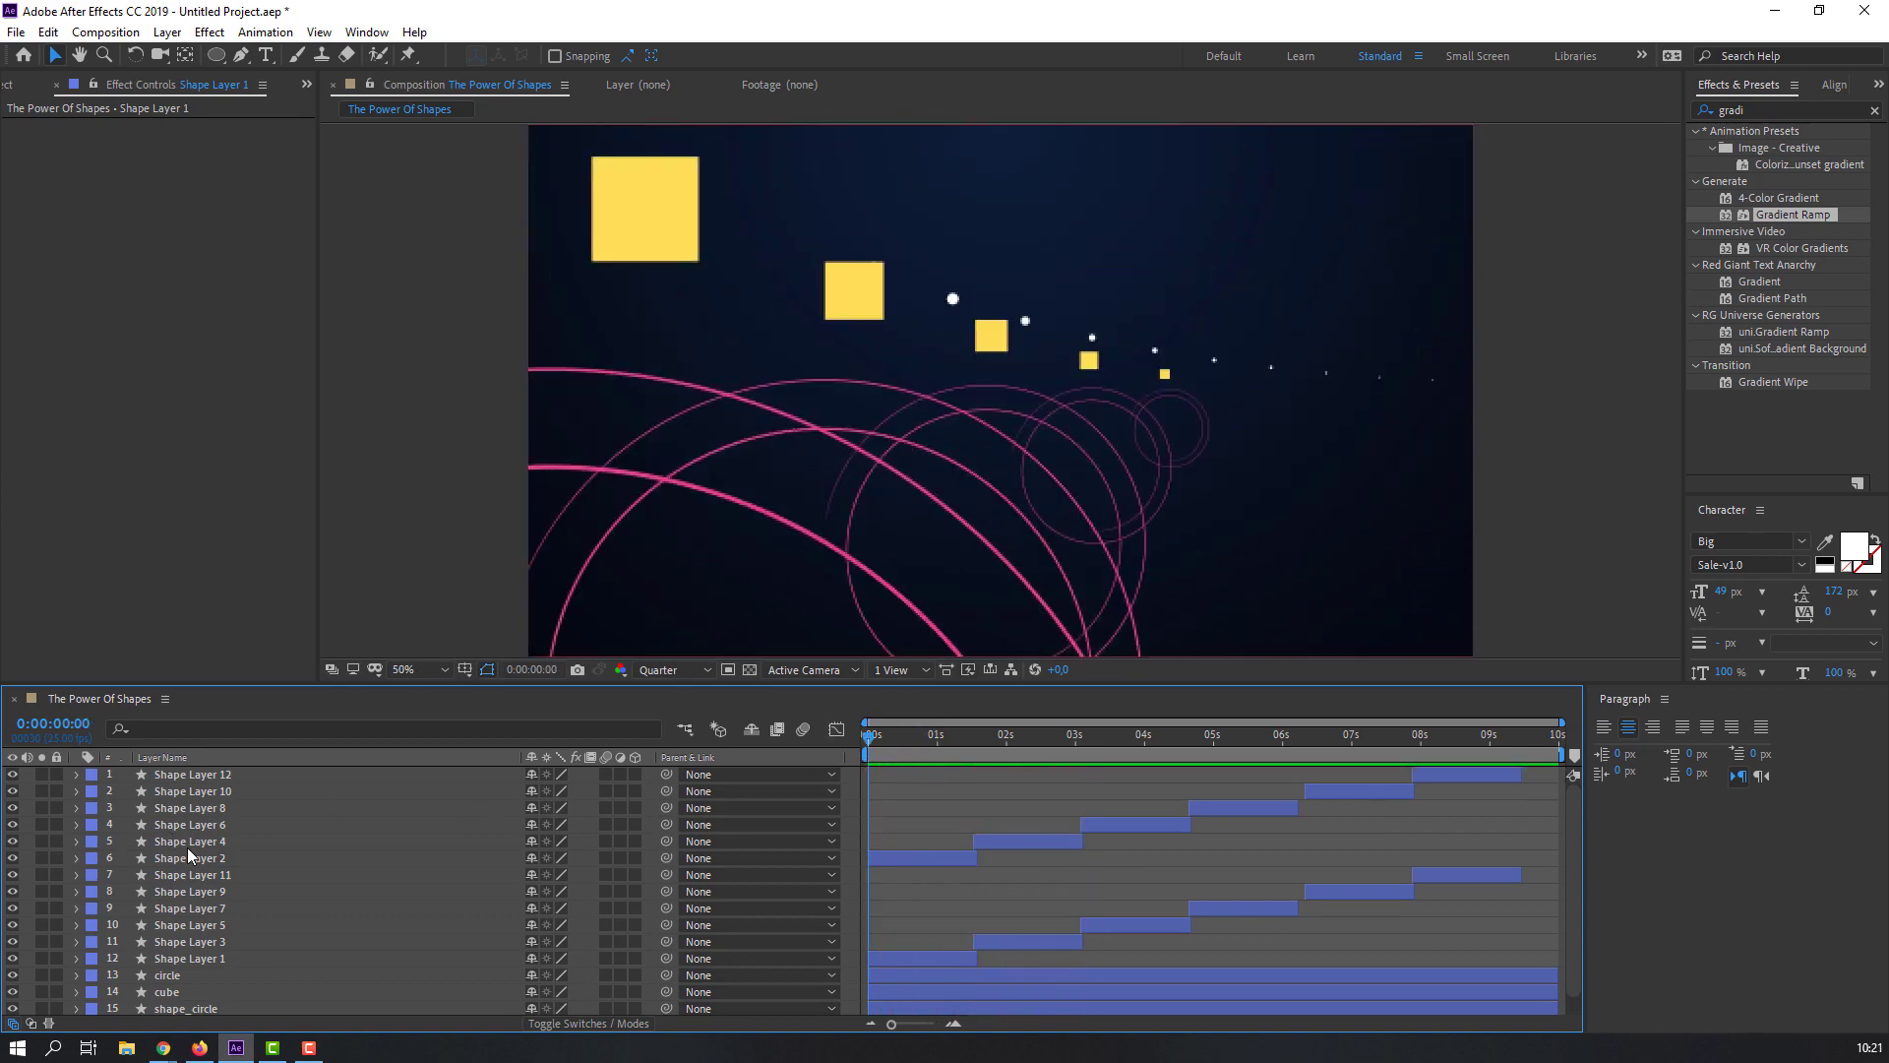
Step: Pre-compose all the shape layers above the background into a composition named shapes, moving all attributes into it
left_click(193, 775)
scroll(201, 935, "down", 1)
left_click(192, 988, "shift")
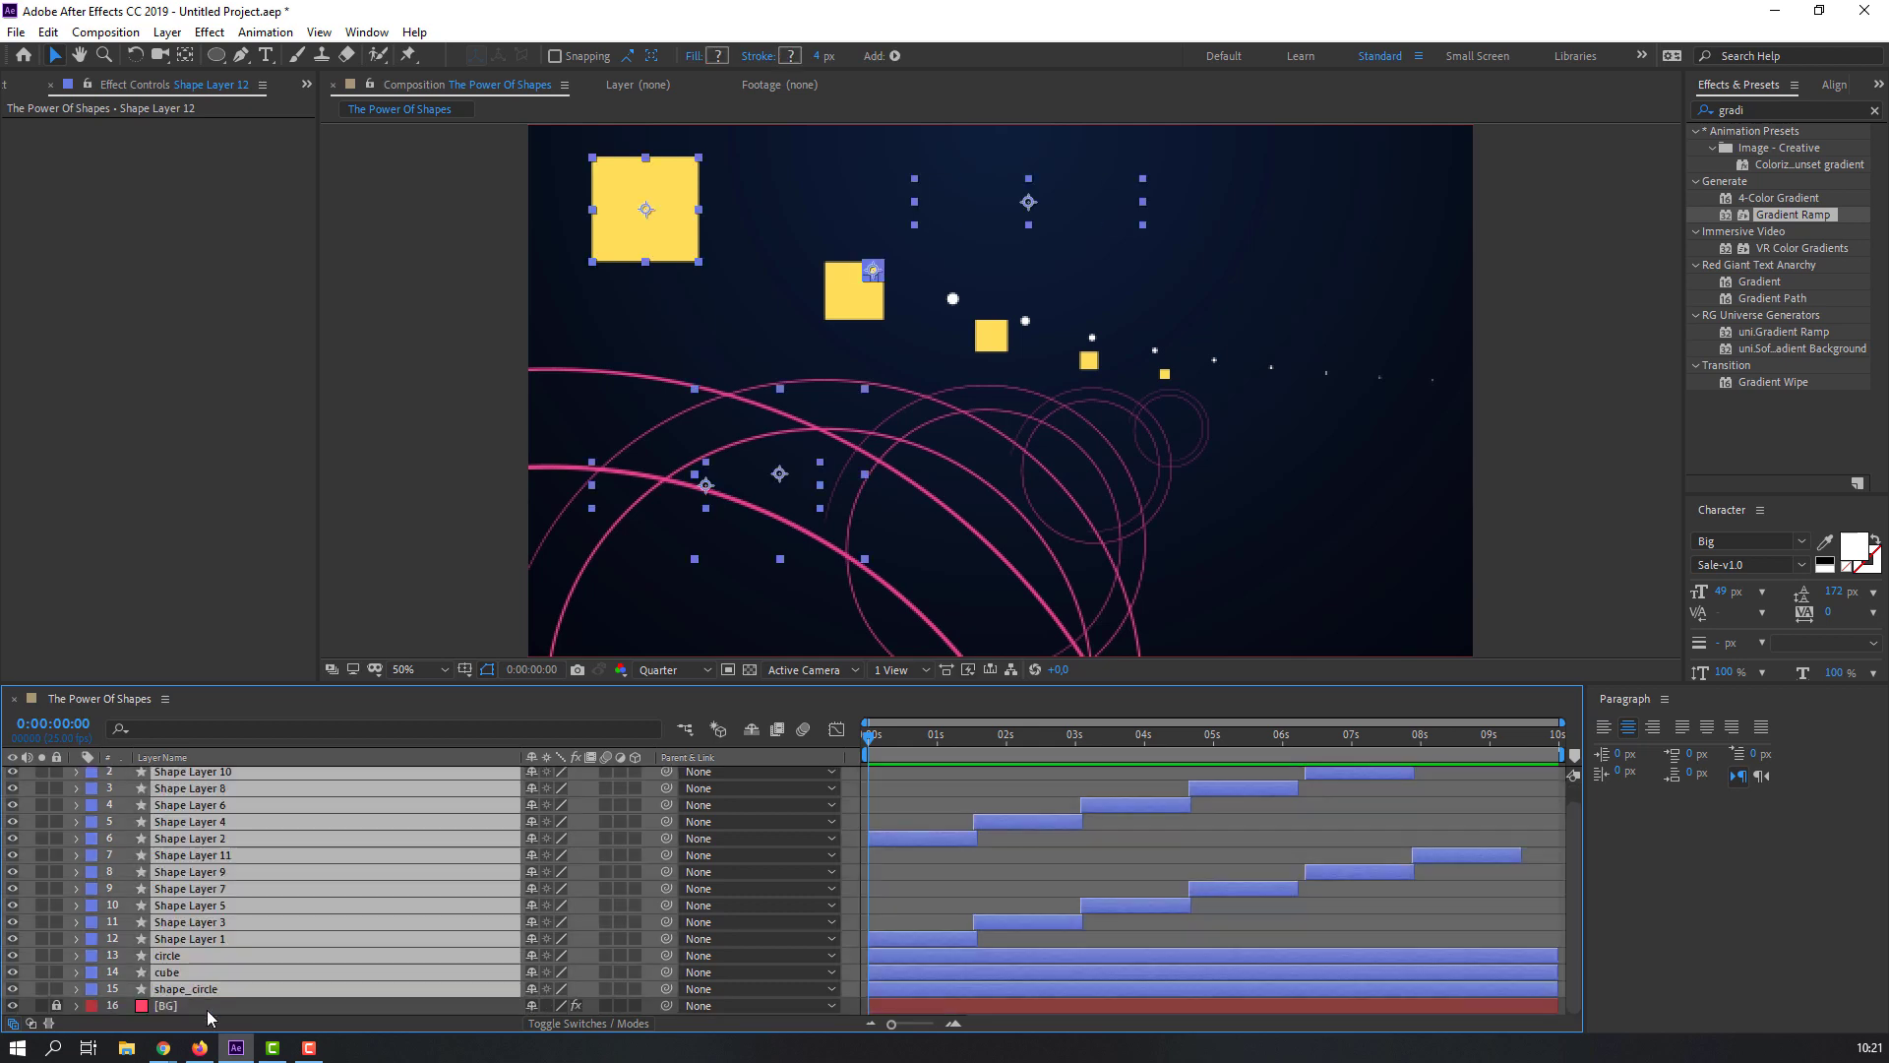
right_click(207, 868)
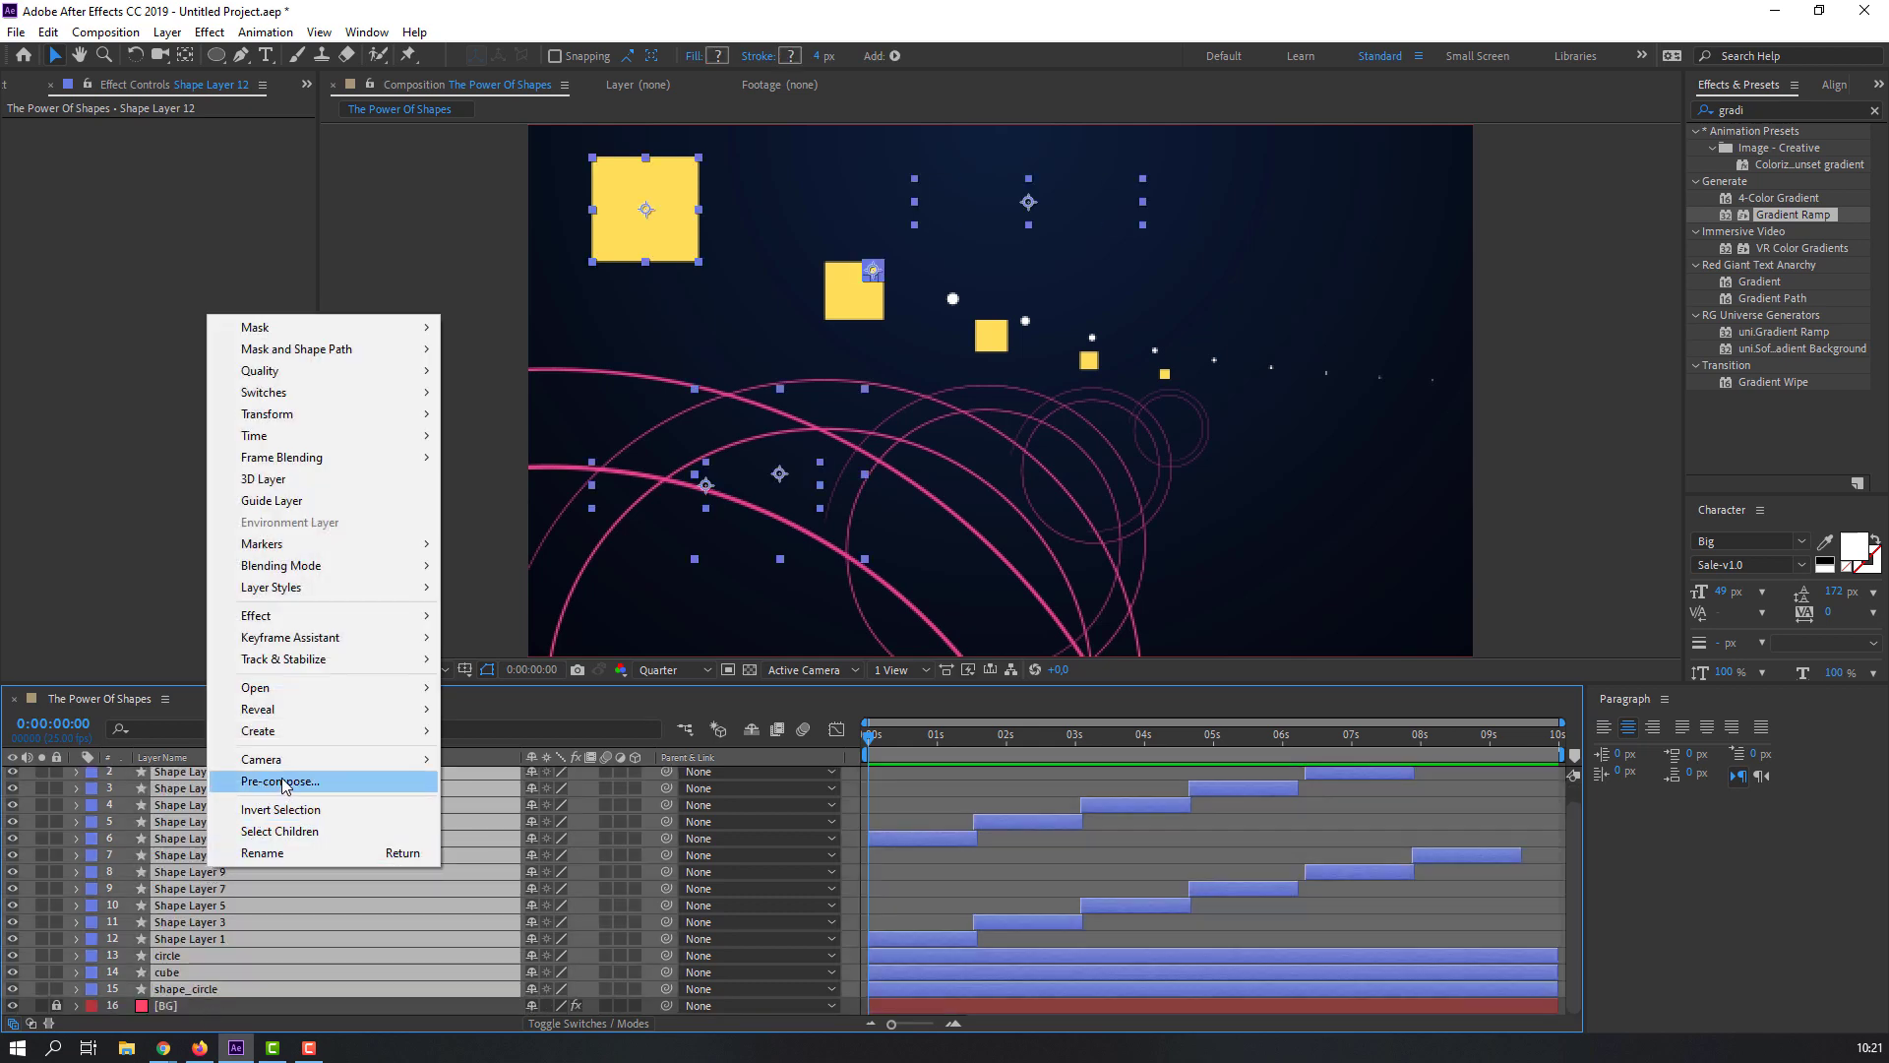
left_click(282, 781)
type("shapes")
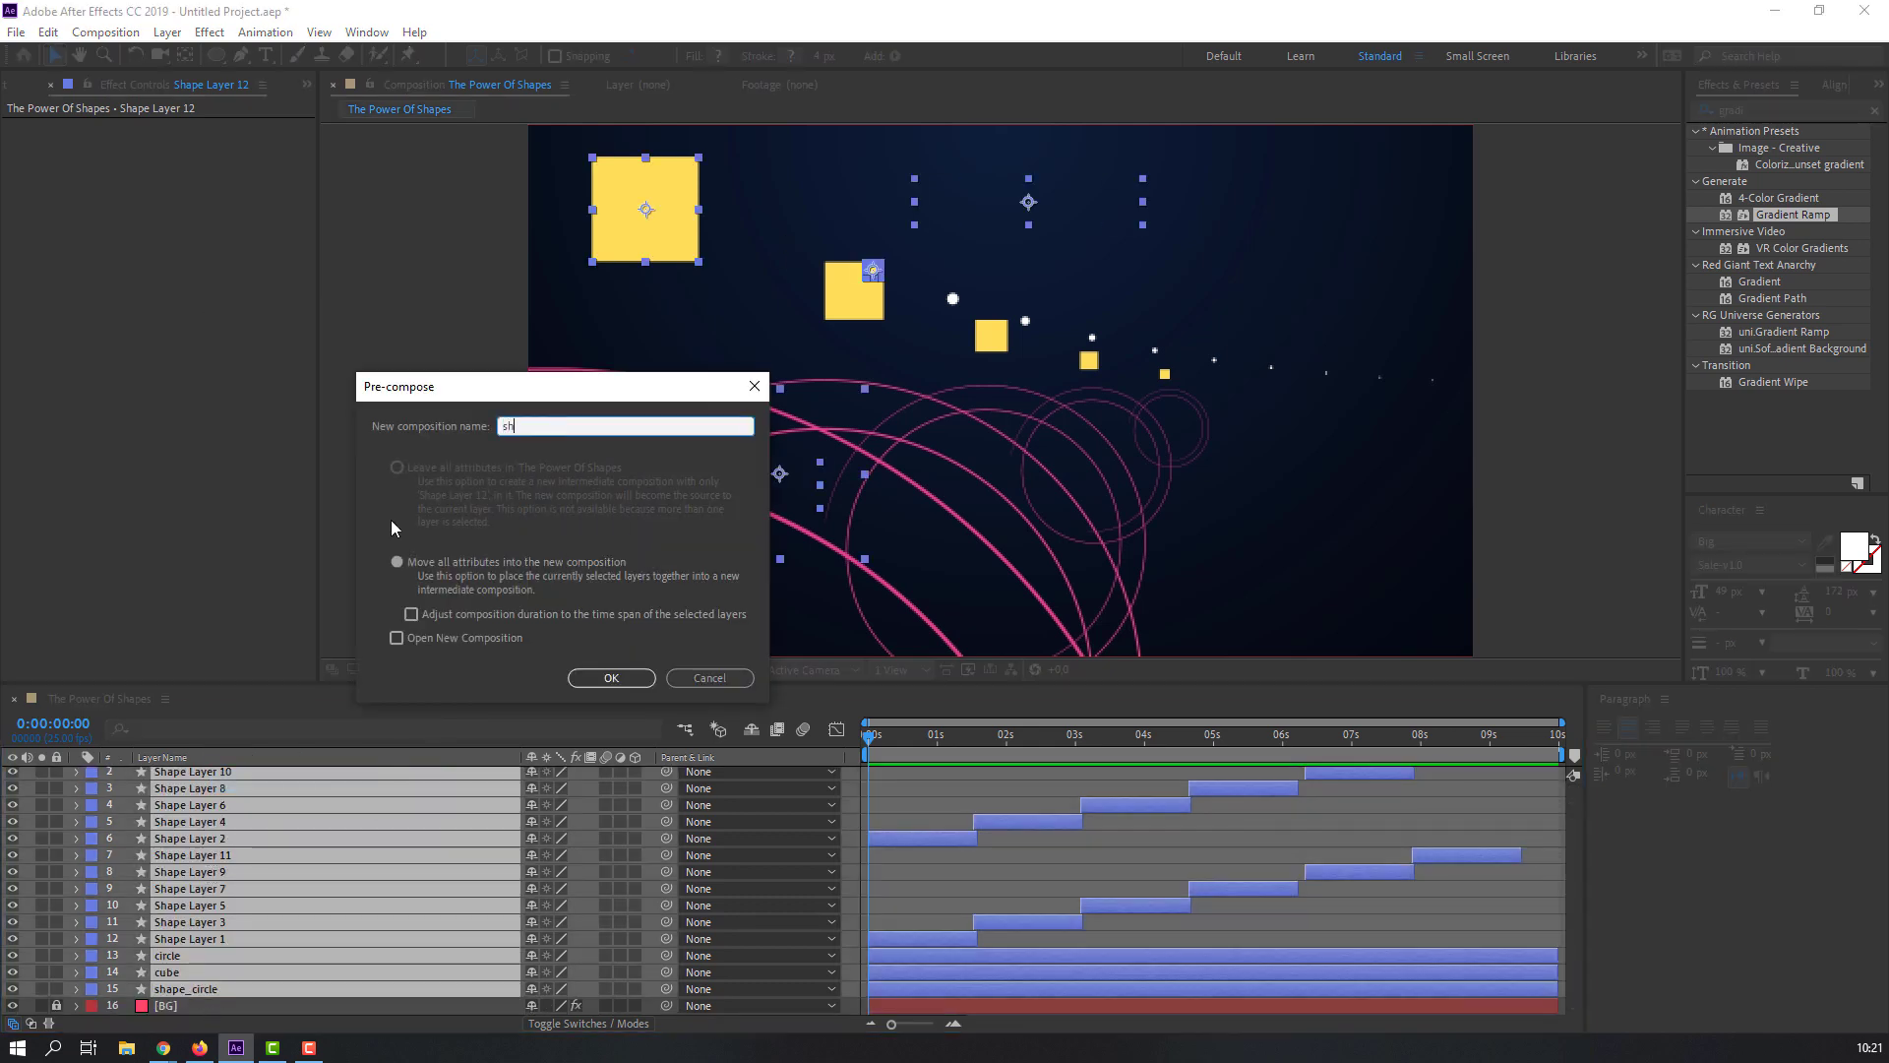
left_click(630, 678)
Step: Search the effects for glow and apply the Stylize Glow effect to the shapes layer
left_click(1772, 108)
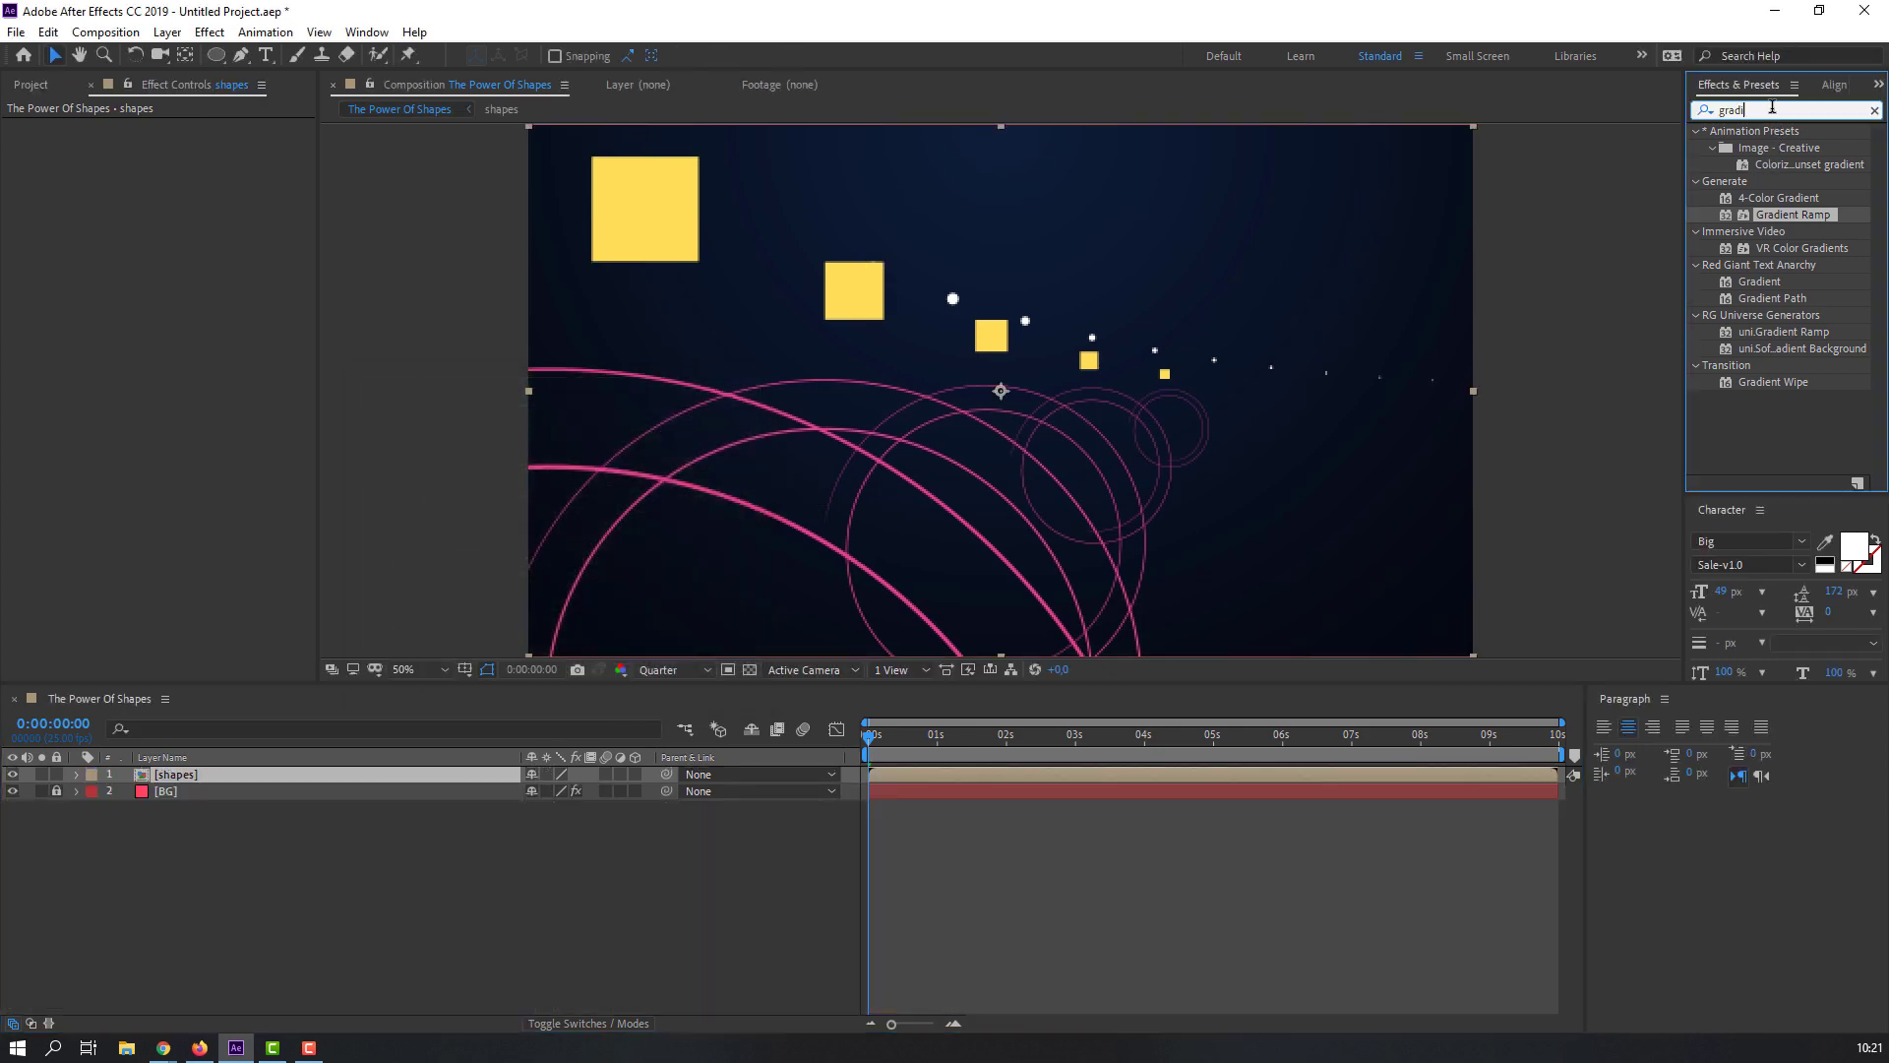
type("glou")
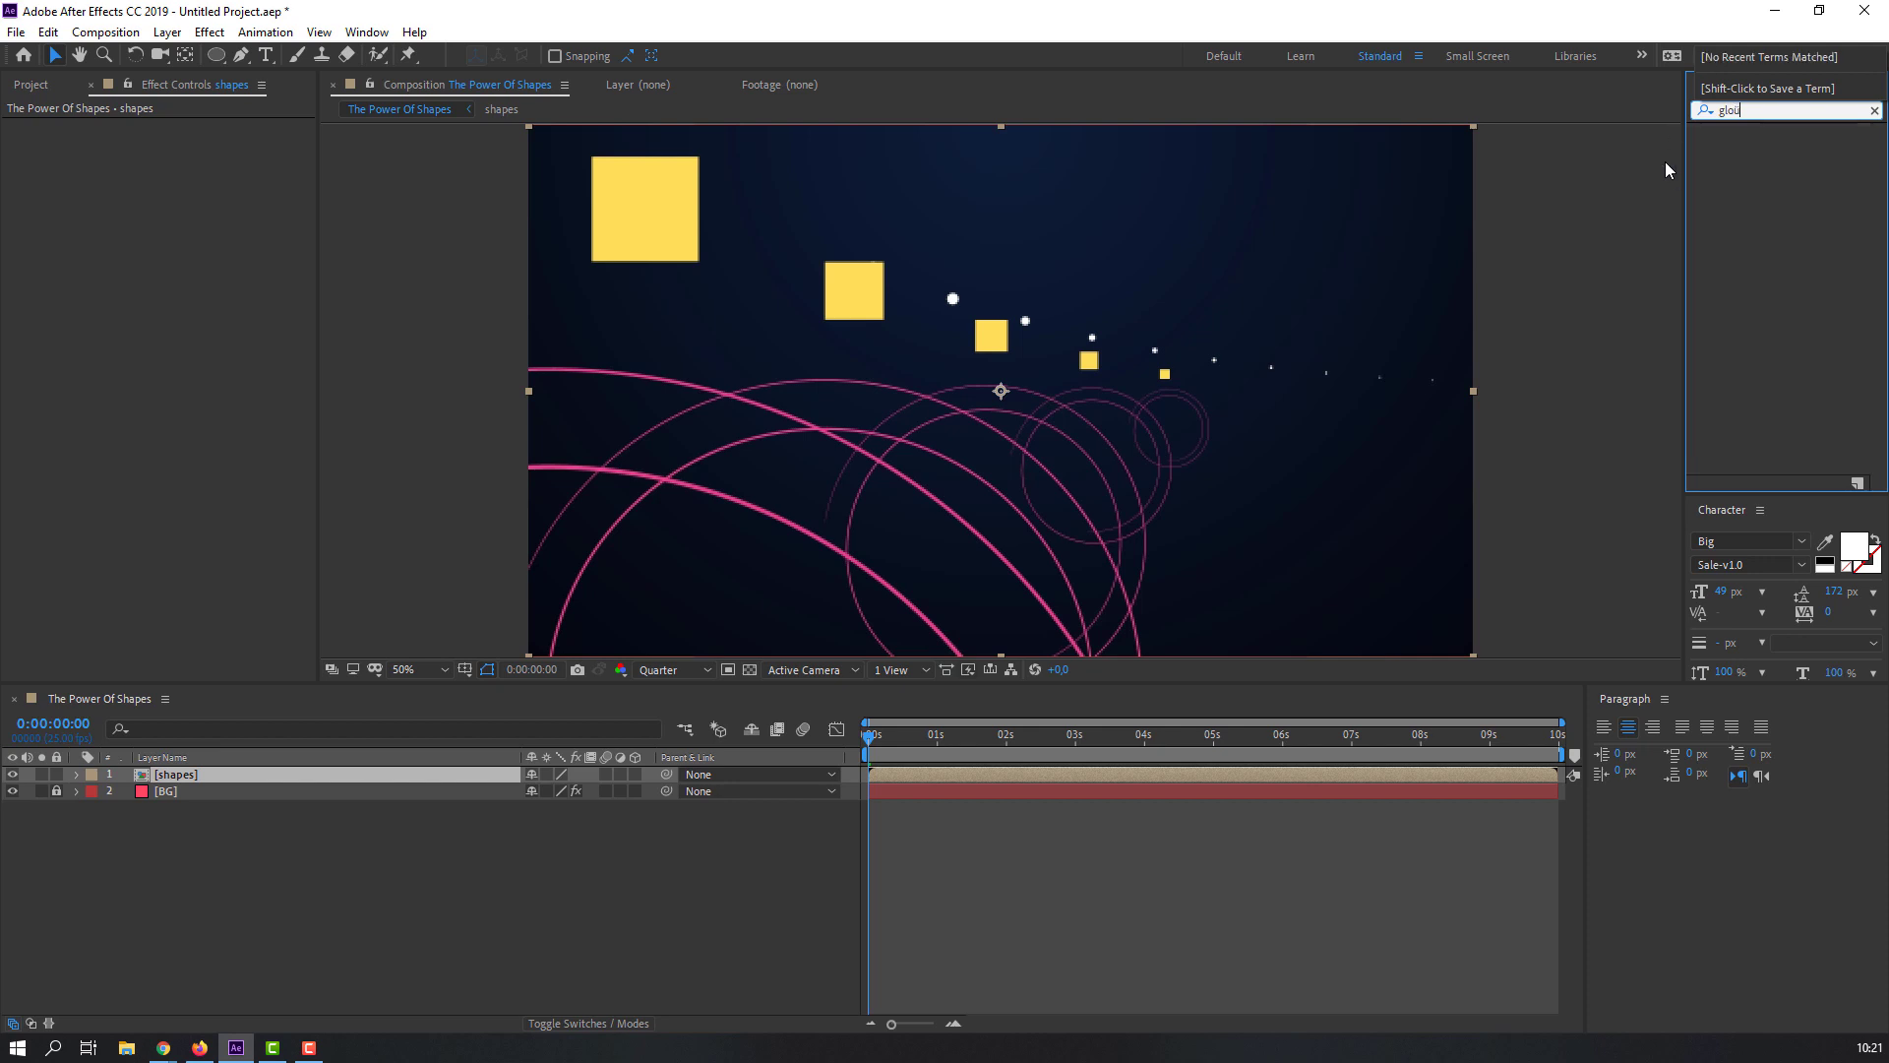
key("BackSpace")
type("w")
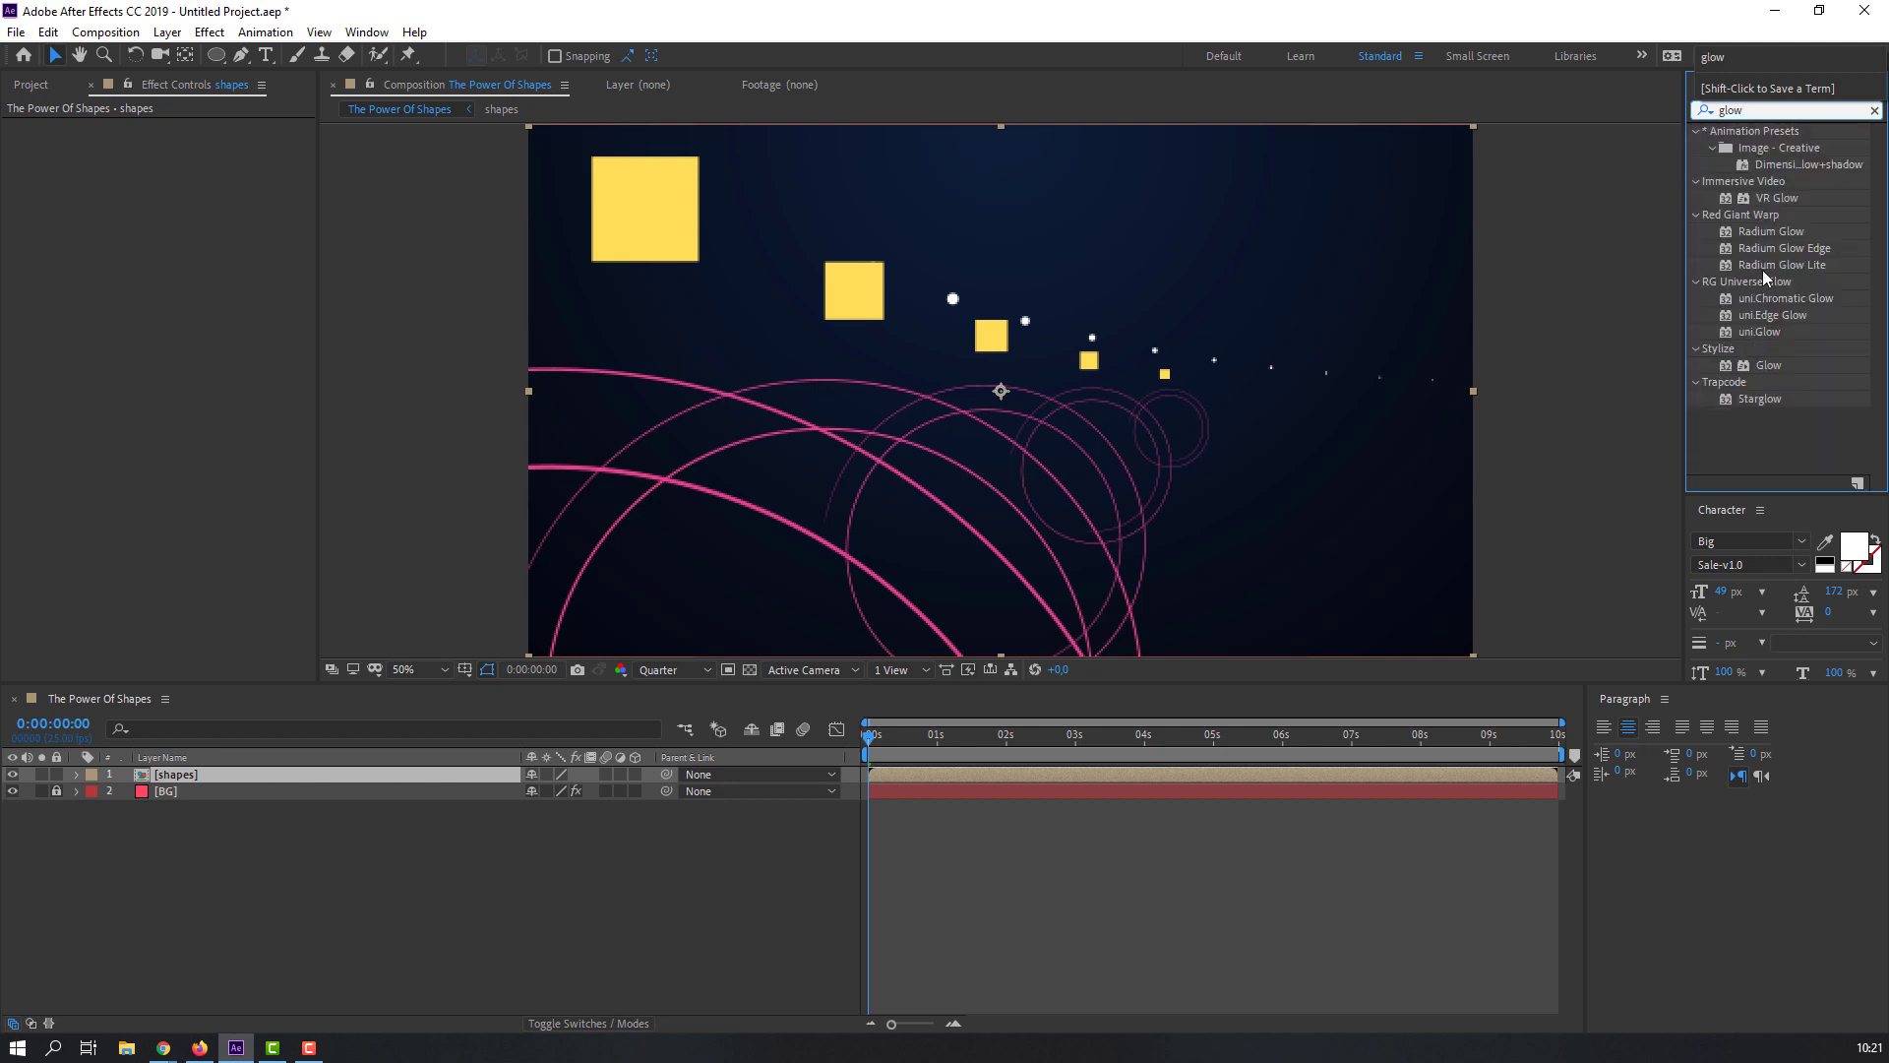
left_click_drag(1775, 368, 184, 783)
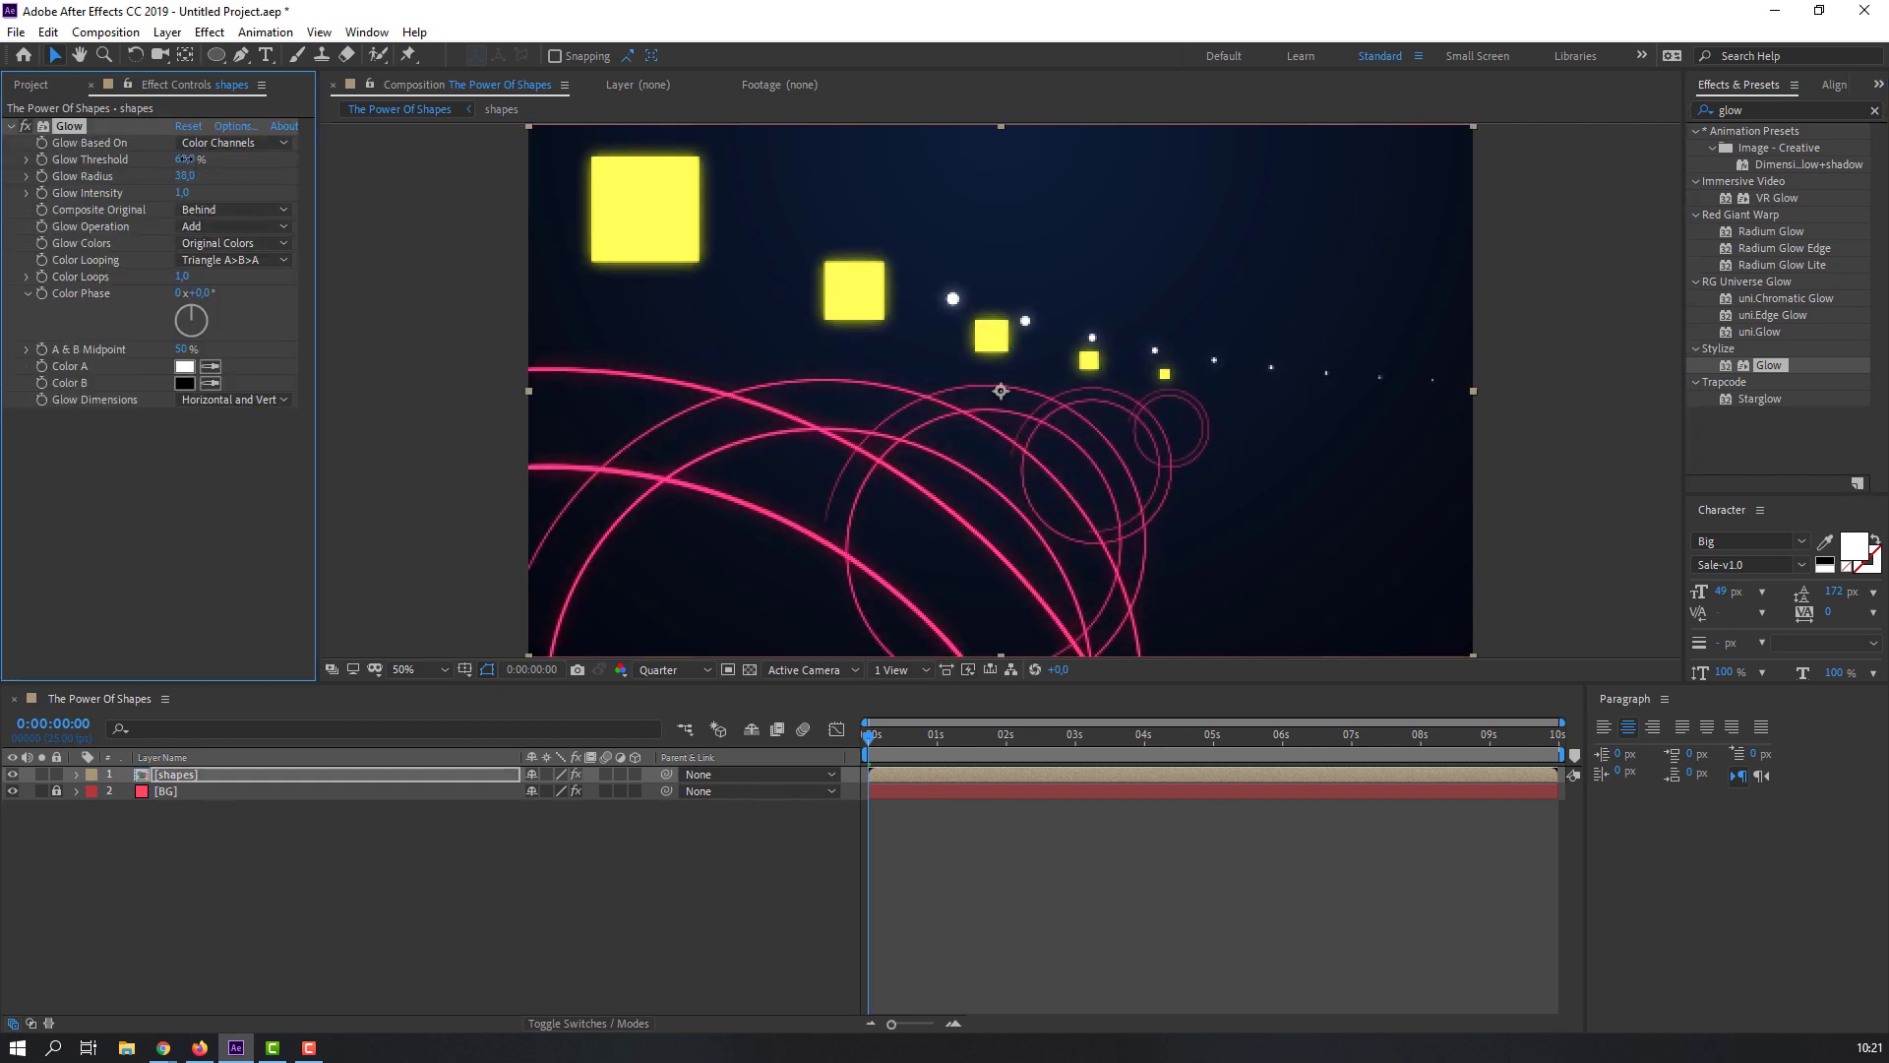
Step: Lower the Glow Threshold to about 33% with a Glow Radius of about 30, and preview the animation fitted to the viewer
left_click(592, 802)
left_click(422, 669)
left_click(442, 702)
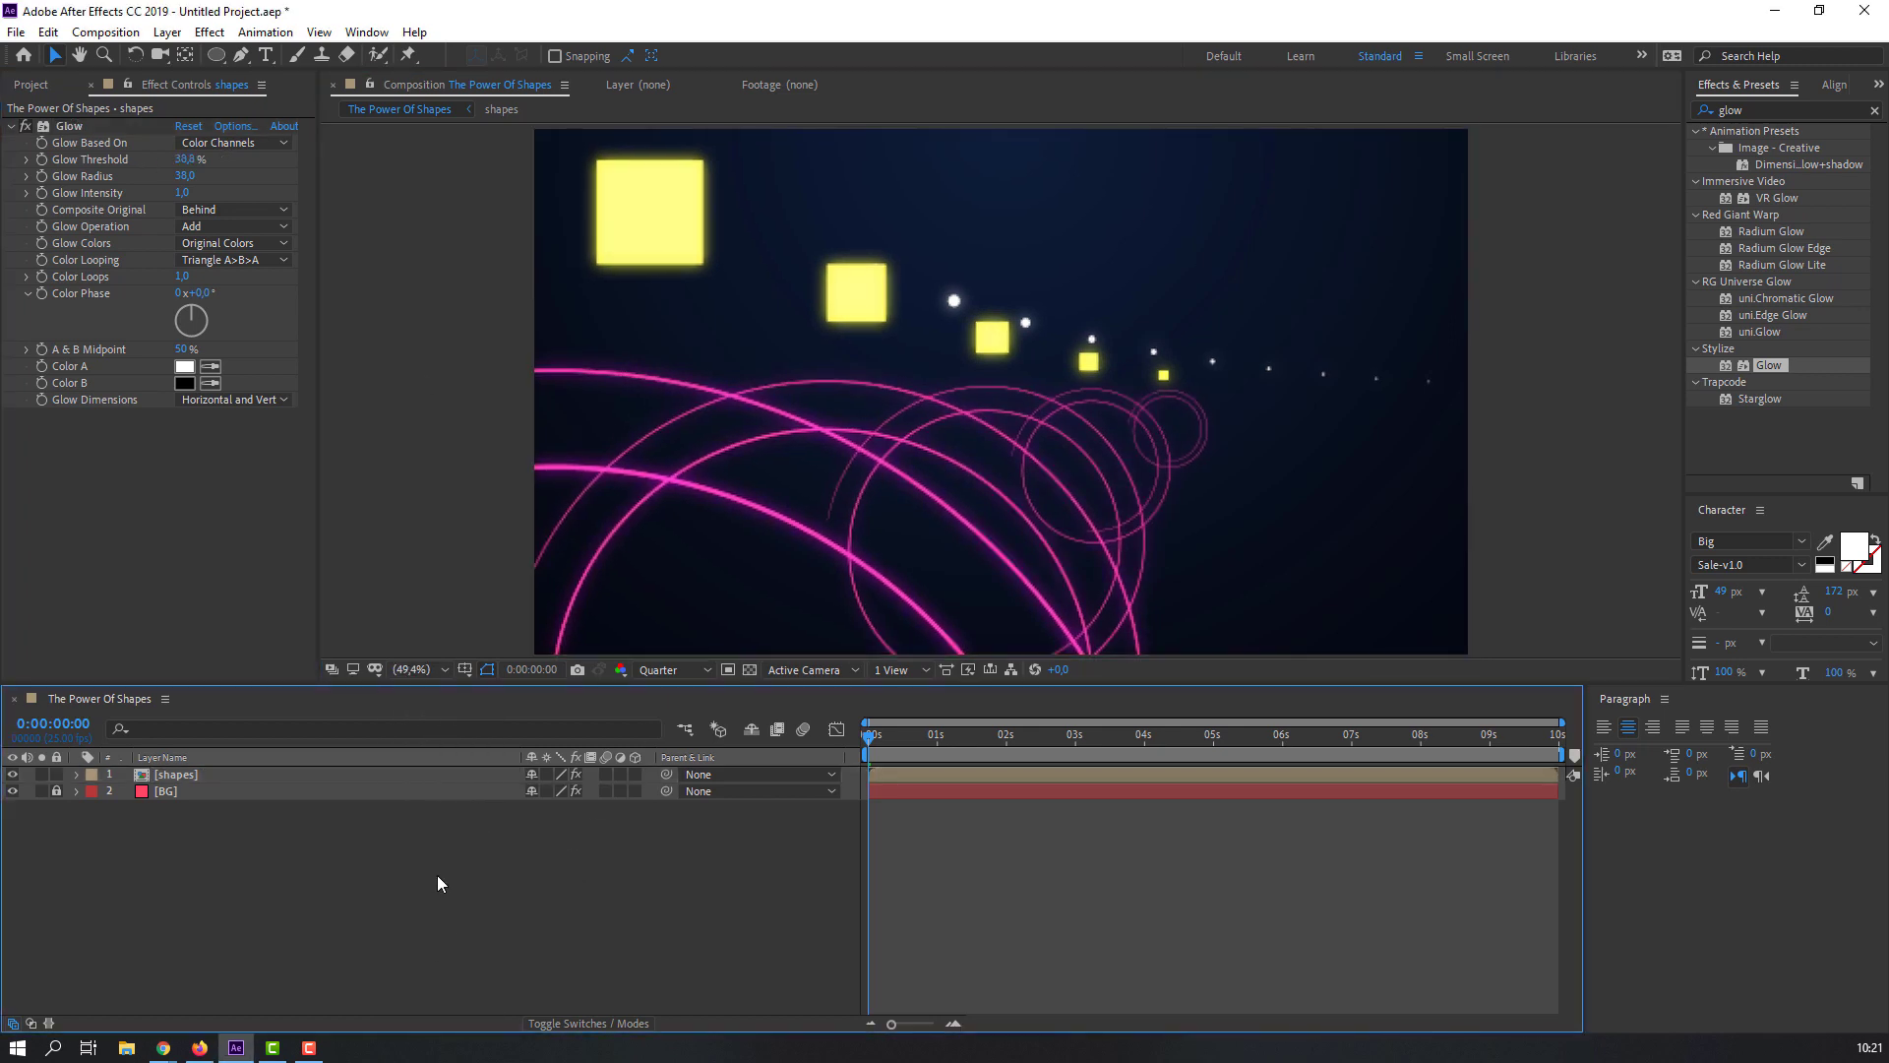
key("space")
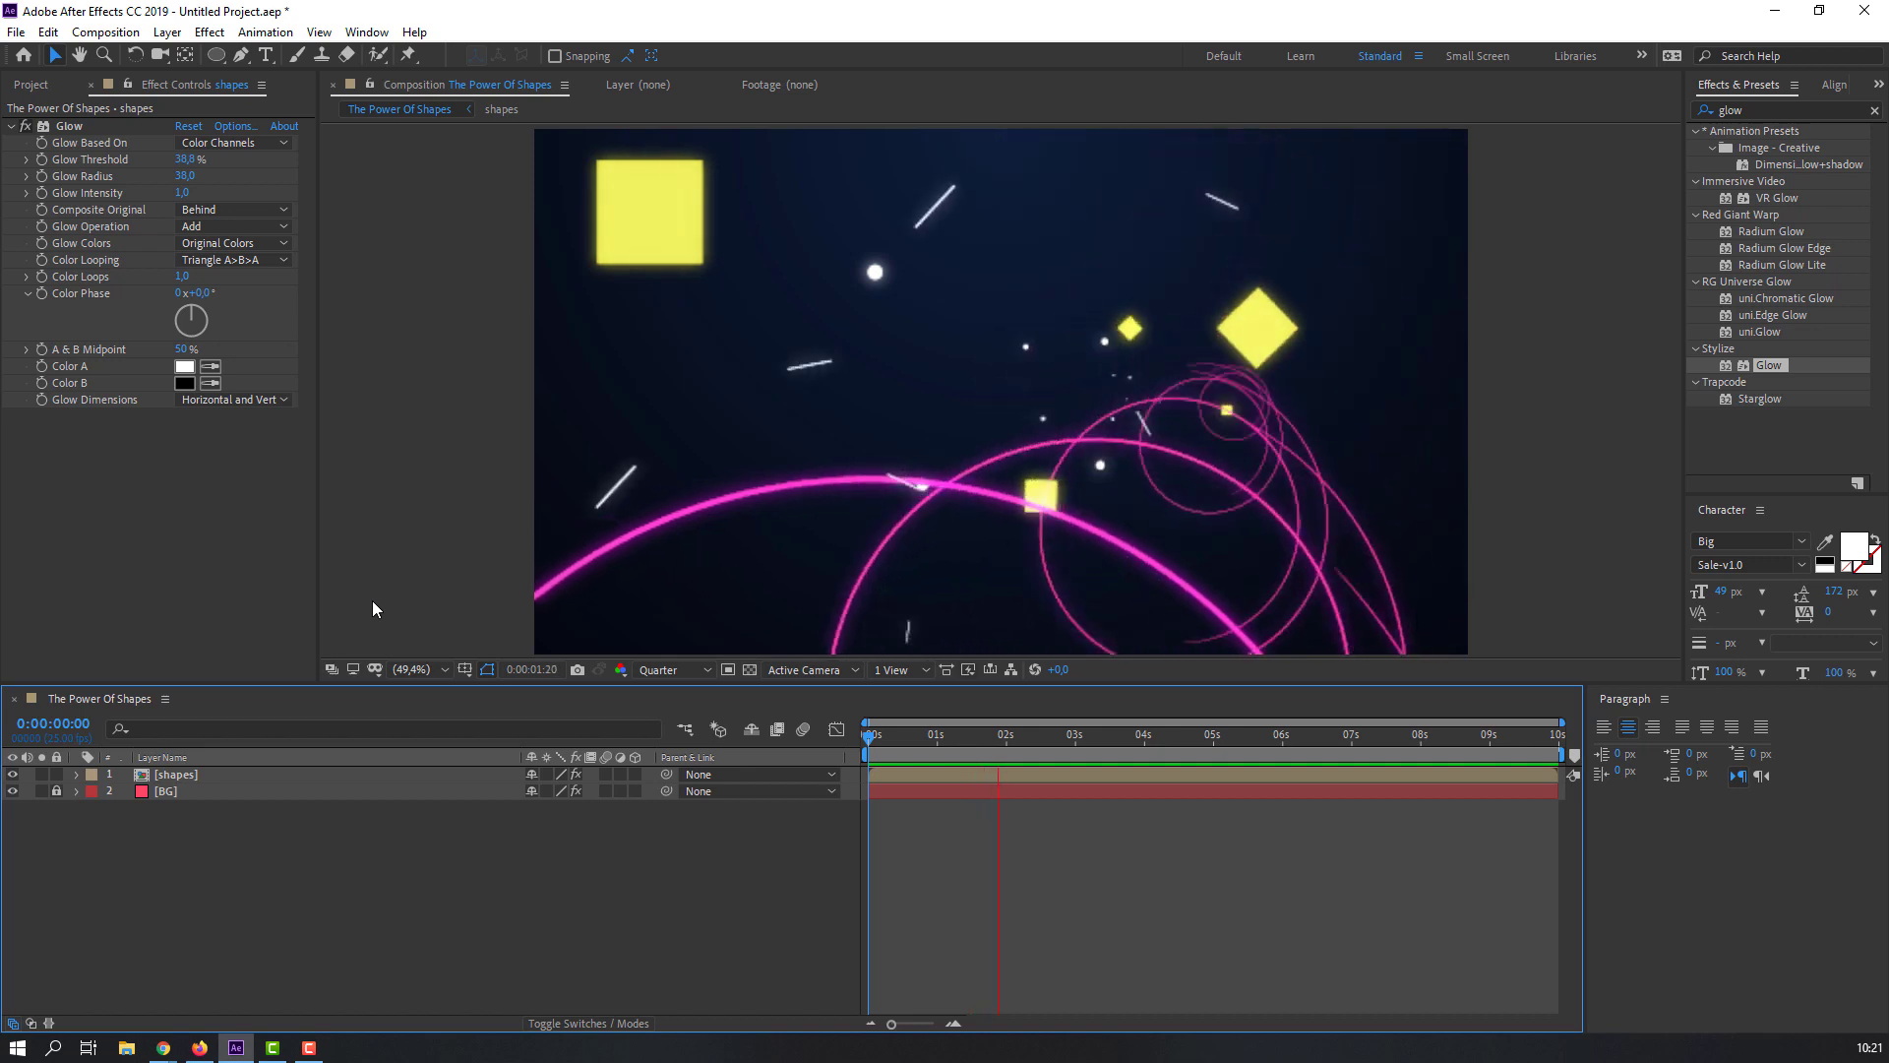